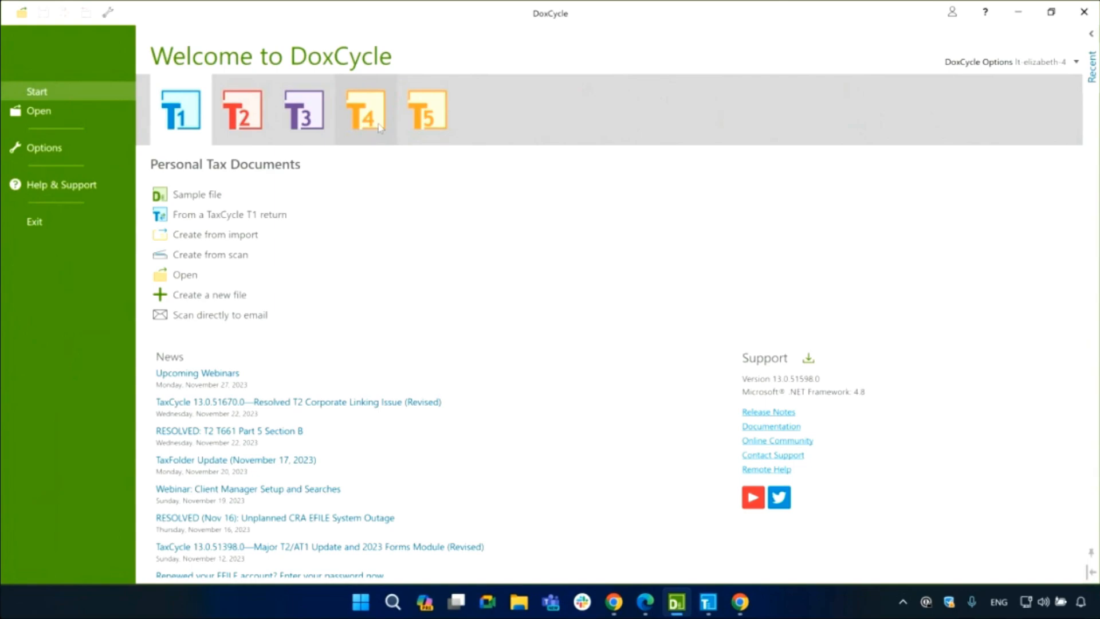
View the start options for corporate T2 documents and return to the personal T1 documents
left_click(240, 126)
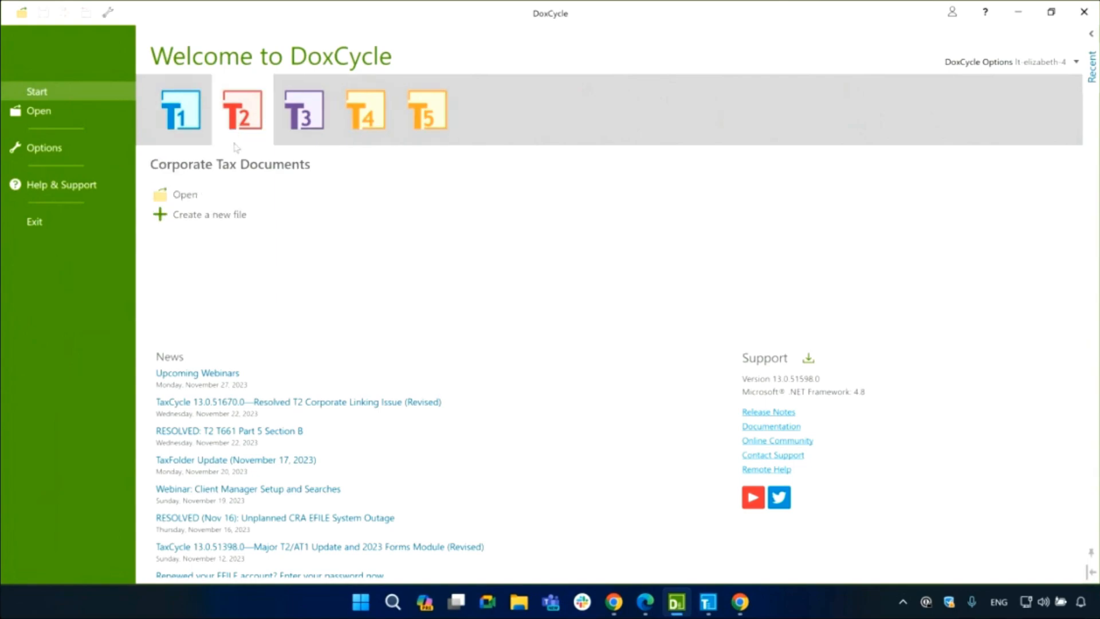
left_click(181, 128)
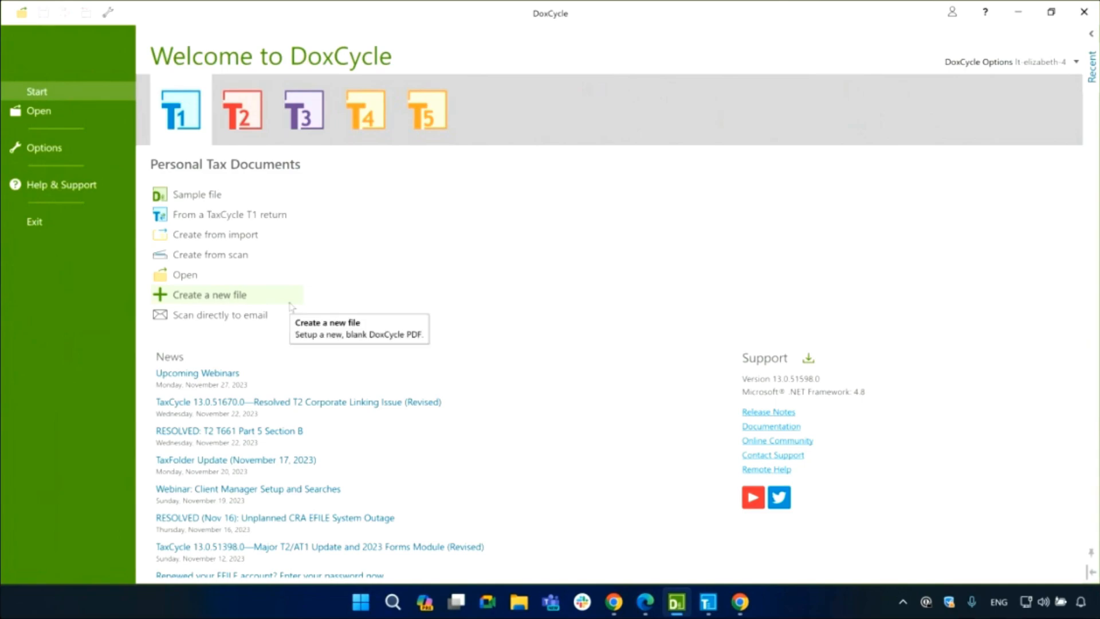
left_click(251, 199)
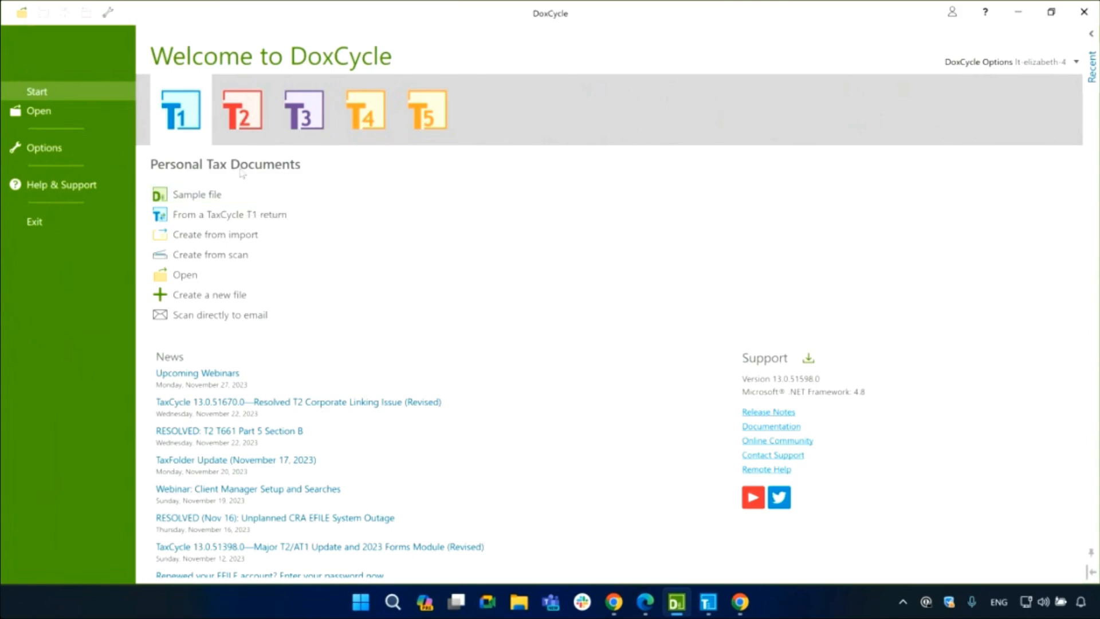
Make the DoxCycle options profile editable, review the yearly T1 and T2 folder paths, and accept the options
left_click(86, 154)
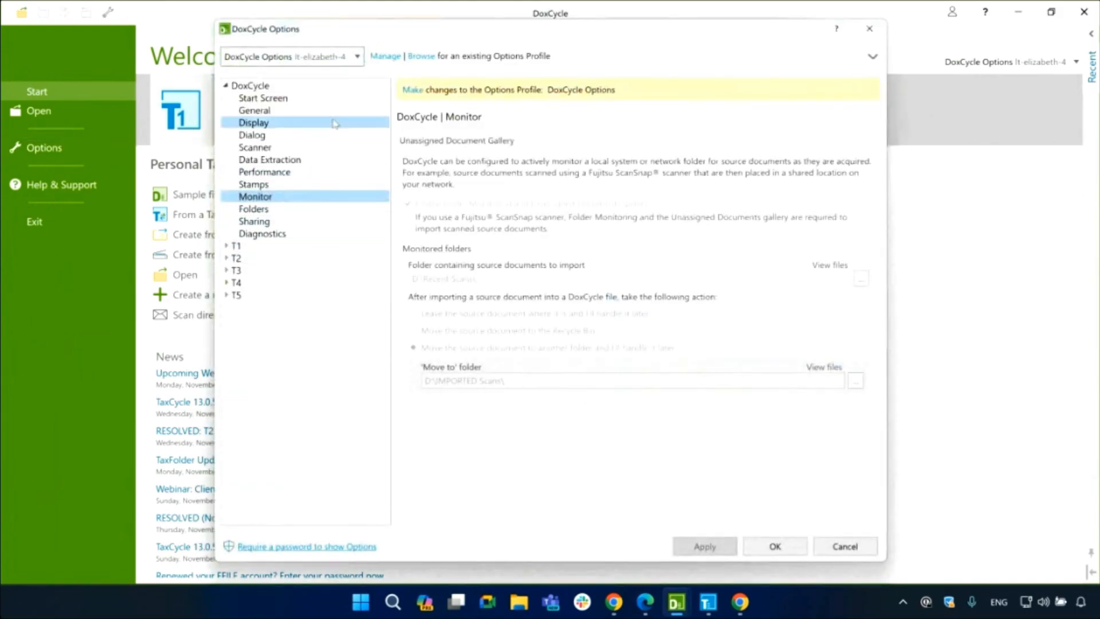
left_click(413, 90)
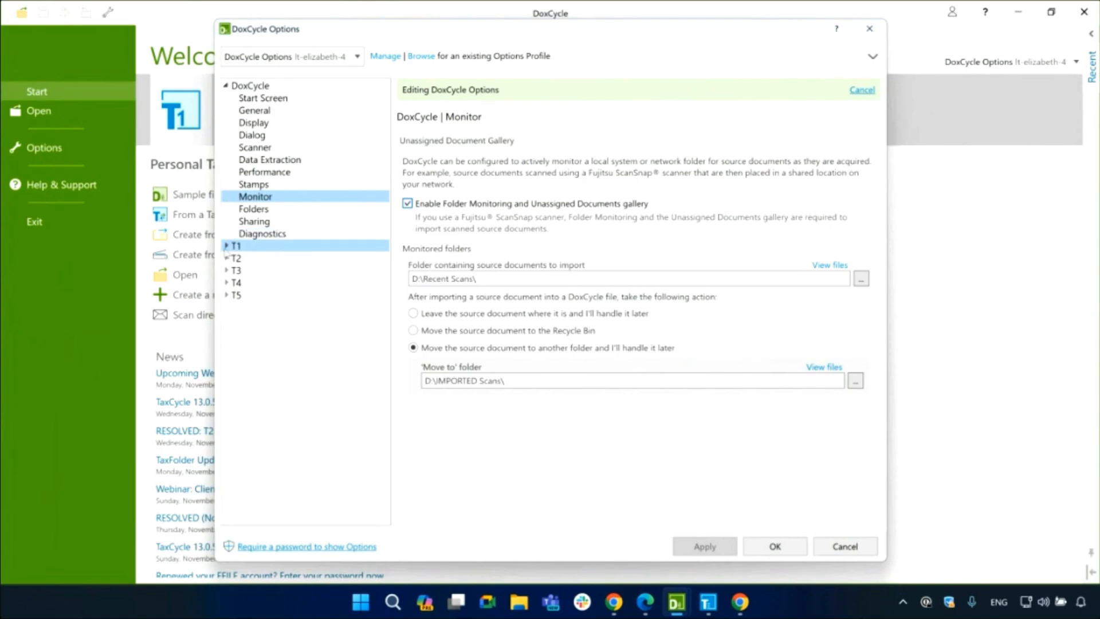
left_click(256, 209)
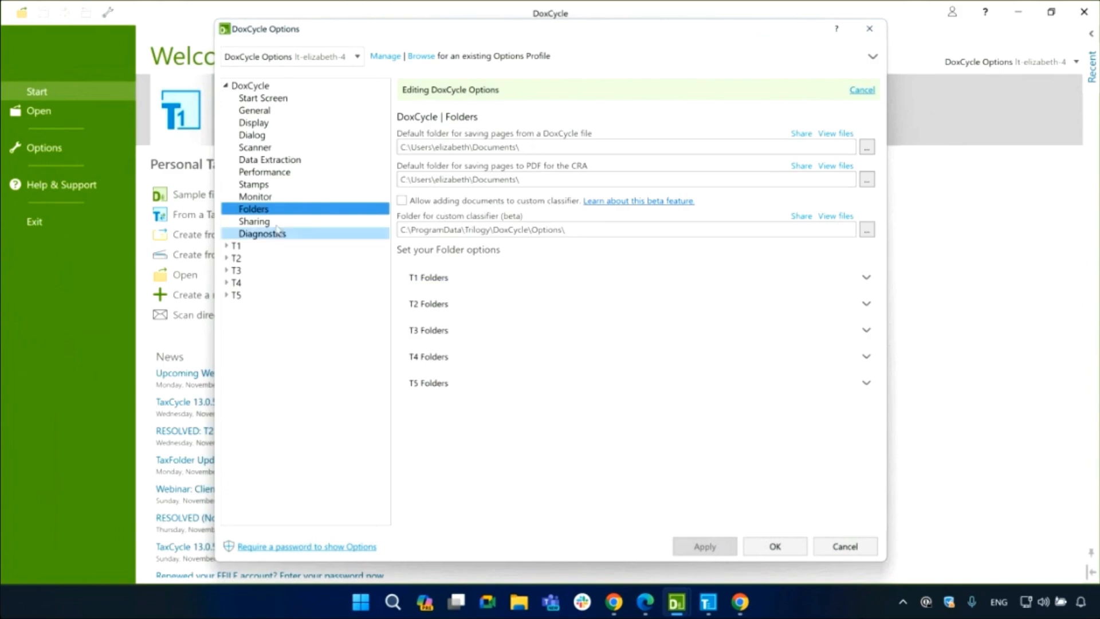
left_click(577, 280)
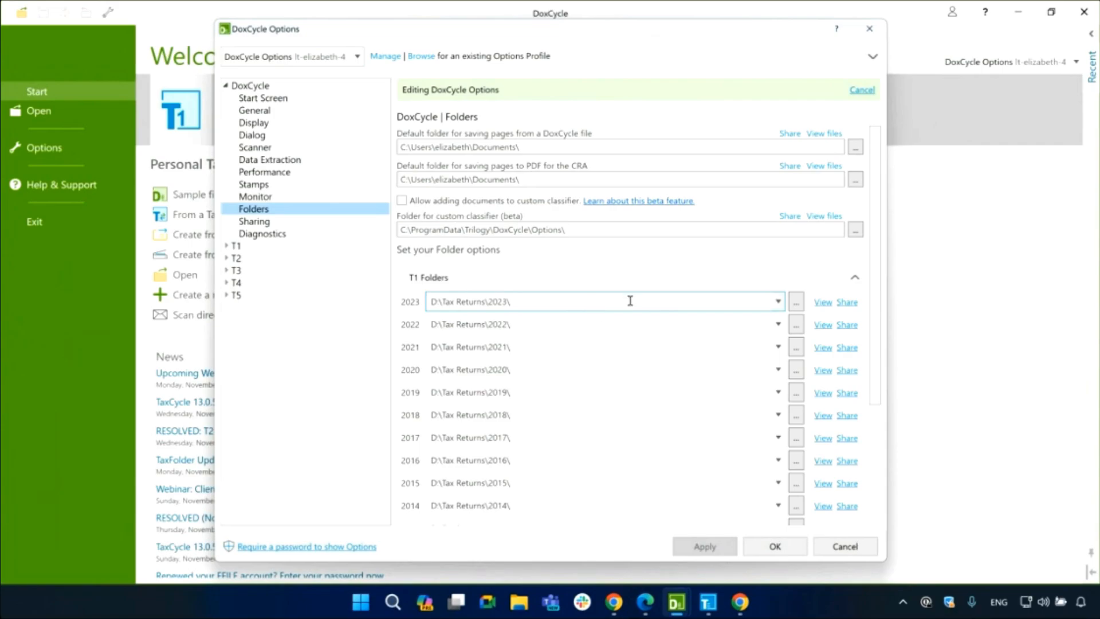
left_click(771, 278)
left_click(678, 278)
scroll(578, 313, "down", 5)
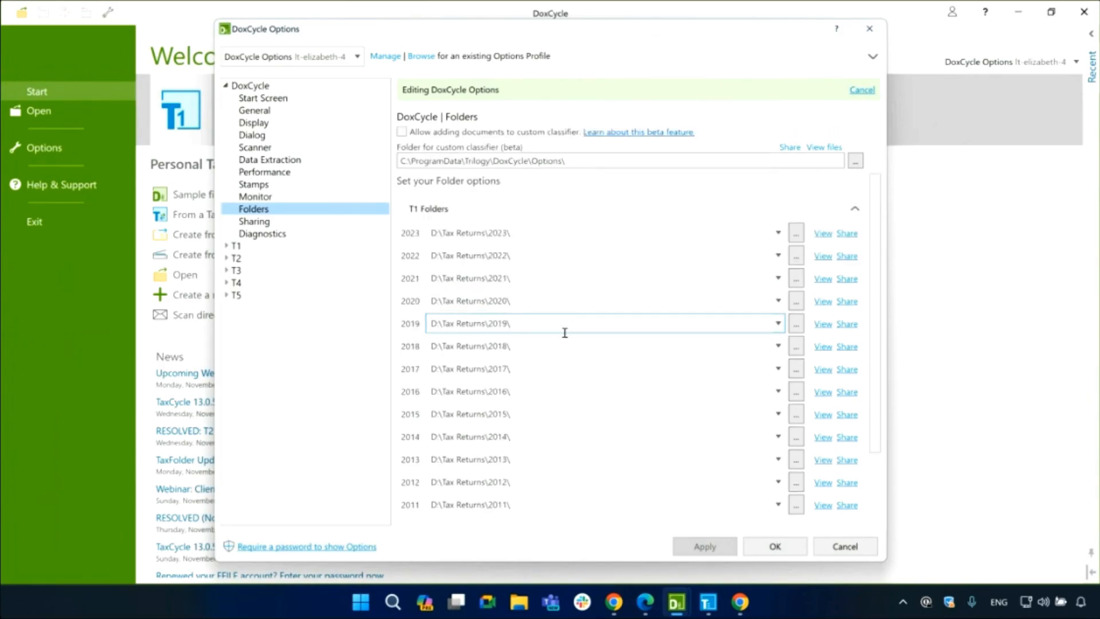
left_click(487, 432)
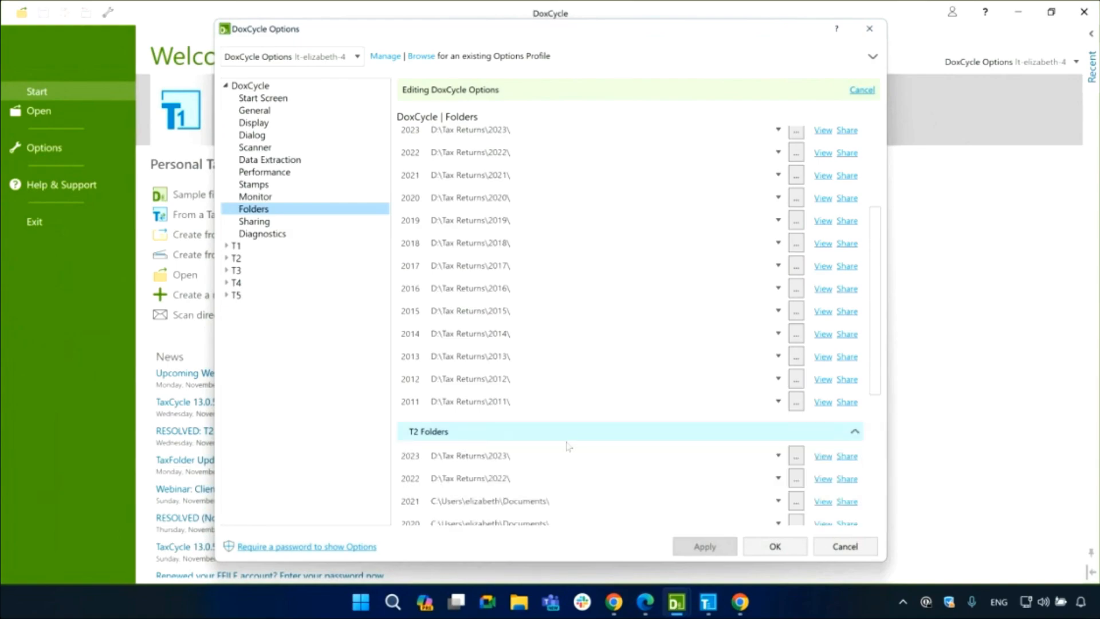
scroll(565, 444, "down", 5)
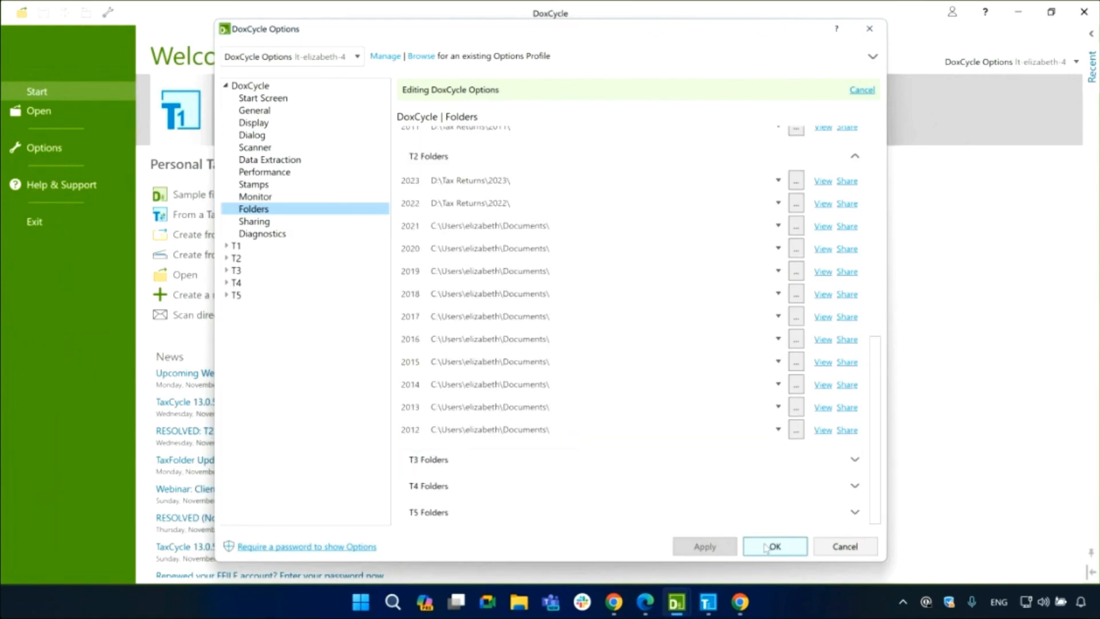
scroll(631, 356, "up", 1)
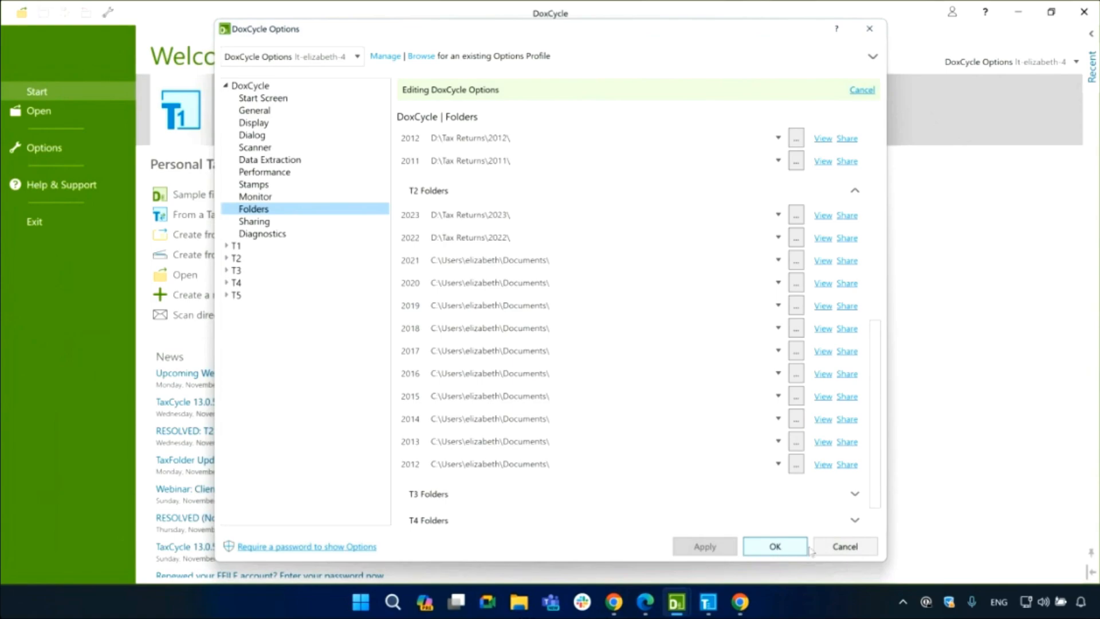
left_click(777, 547)
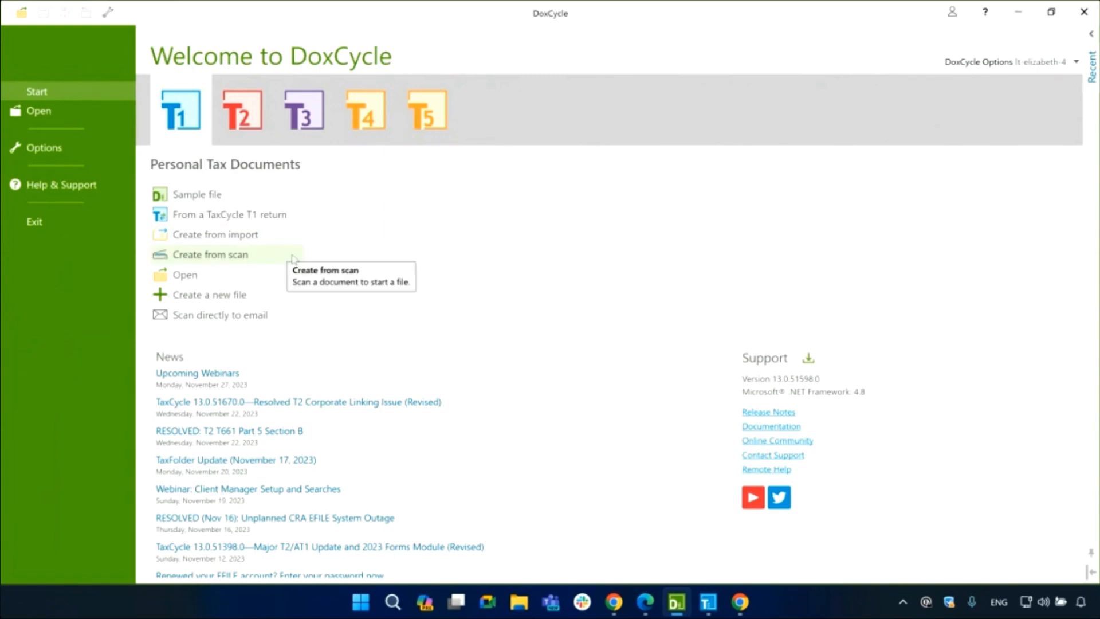
View the year and taxpayer fields for a new T1 file and close them without creating one
left_click(263, 297)
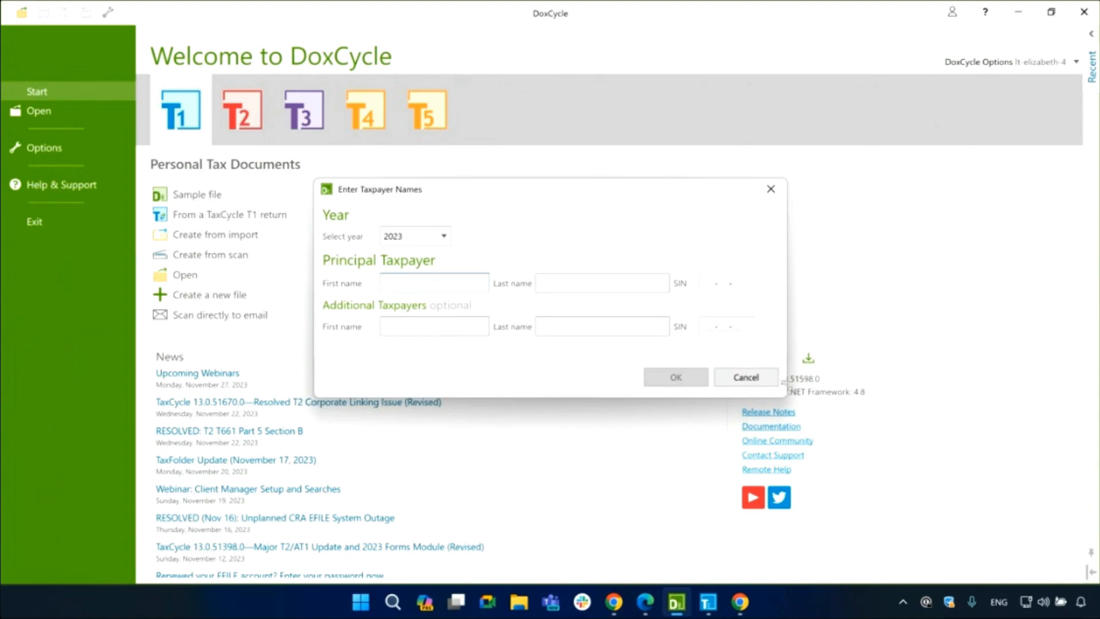
left_click(747, 378)
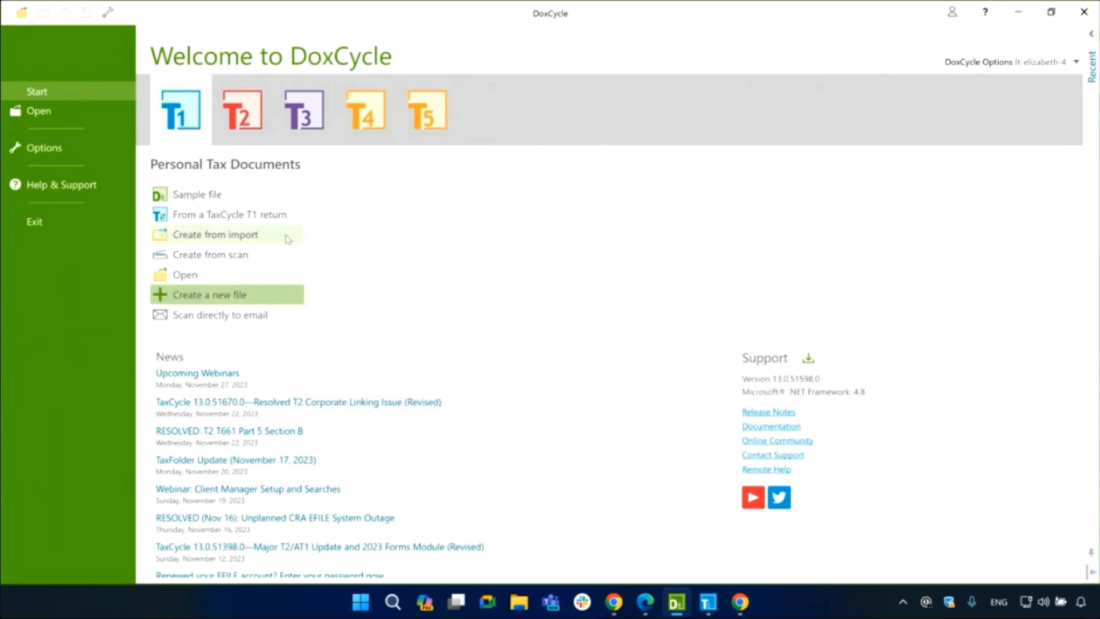
Switch to TaxCycle and carry forward and link the 2022 T1 return stored in D:\Tax Returns\DoxCycle Import
left_click(708, 601)
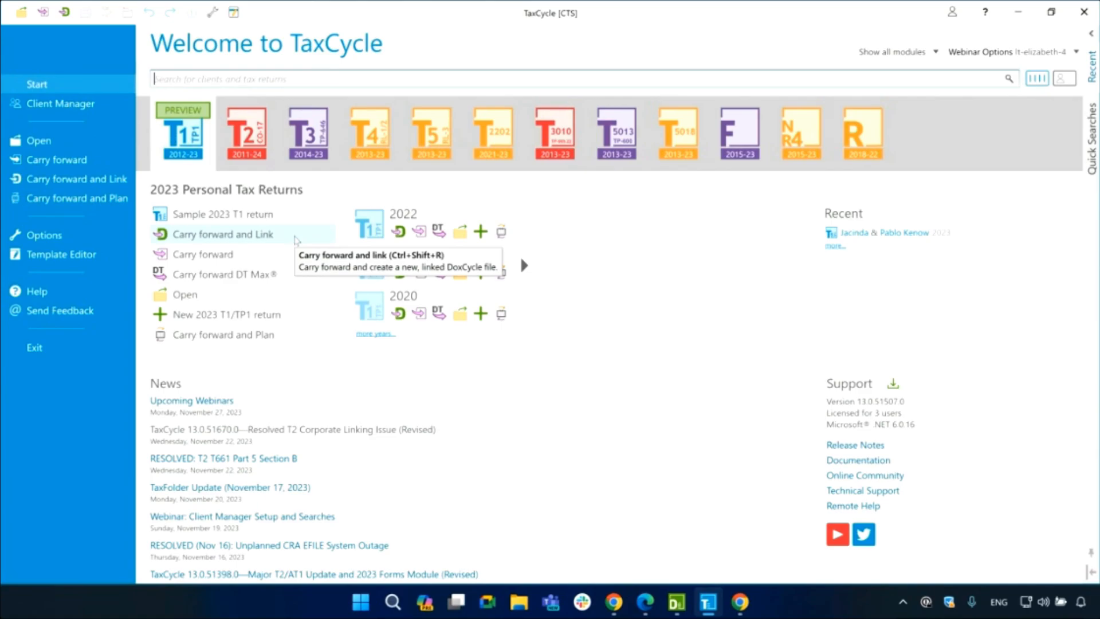
left_click(293, 239)
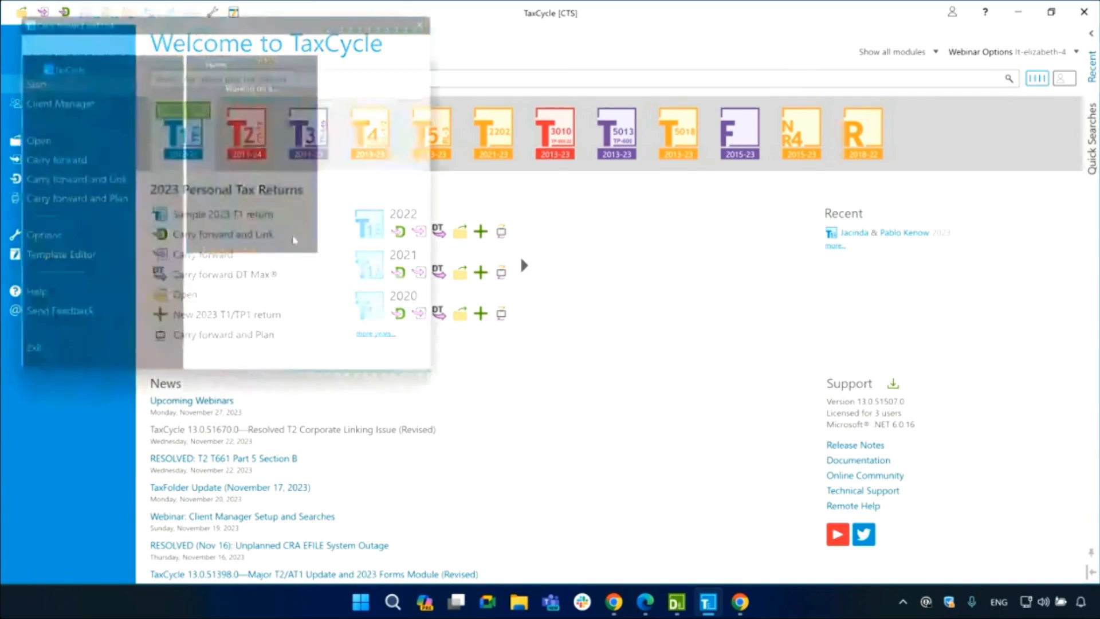
scroll(131, 239, "down", 1)
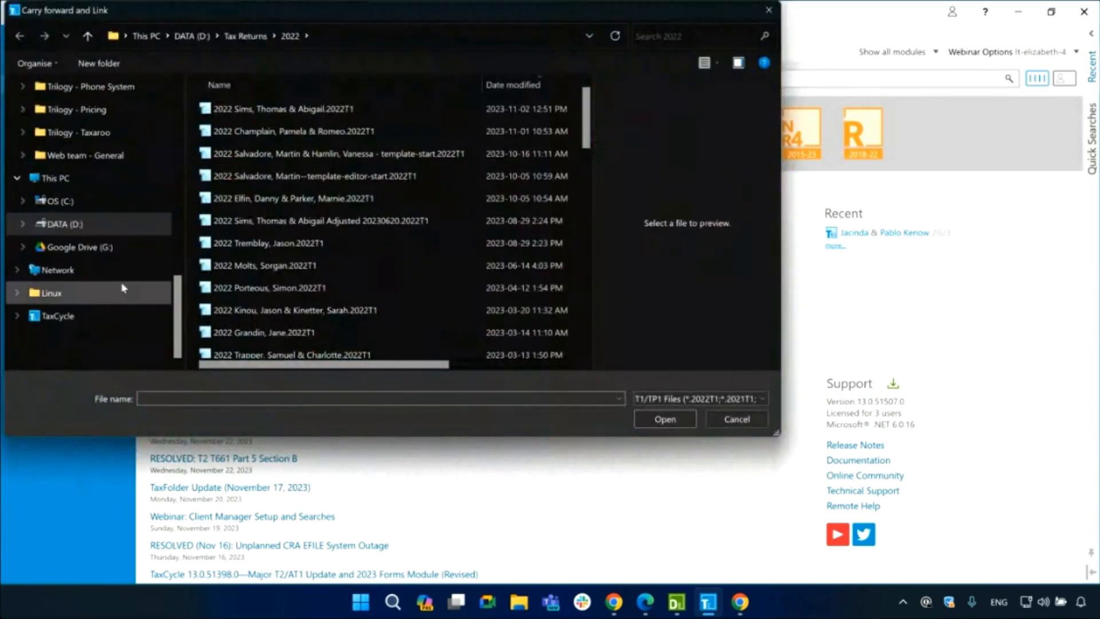
left_click(105, 224)
scroll(255, 223, "down", 2)
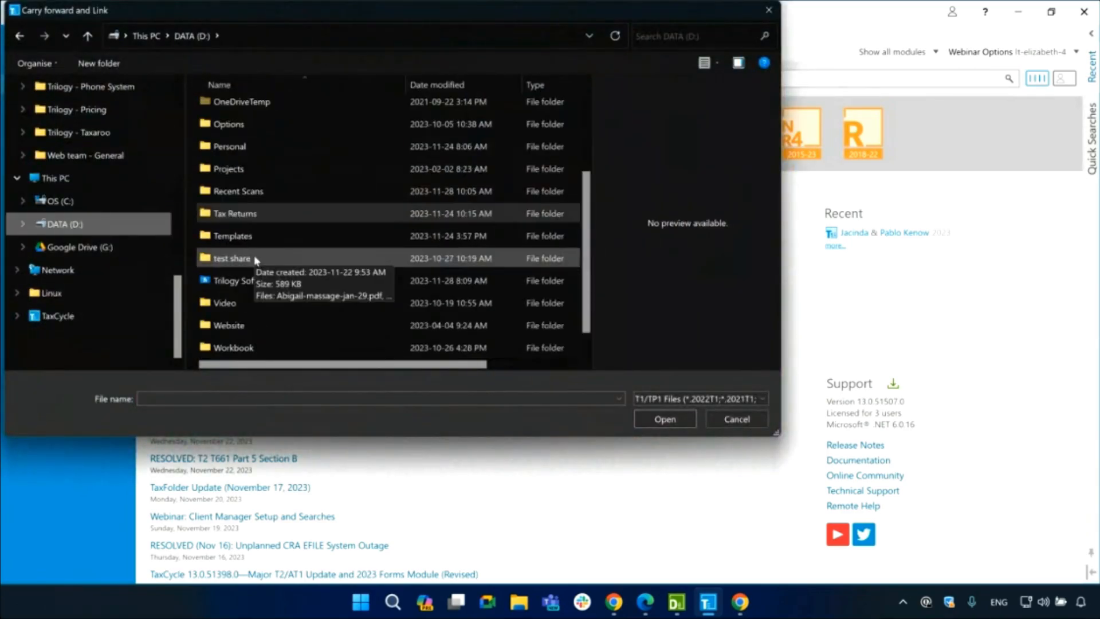
double_click(238, 285)
scroll(310, 301, "down", 3)
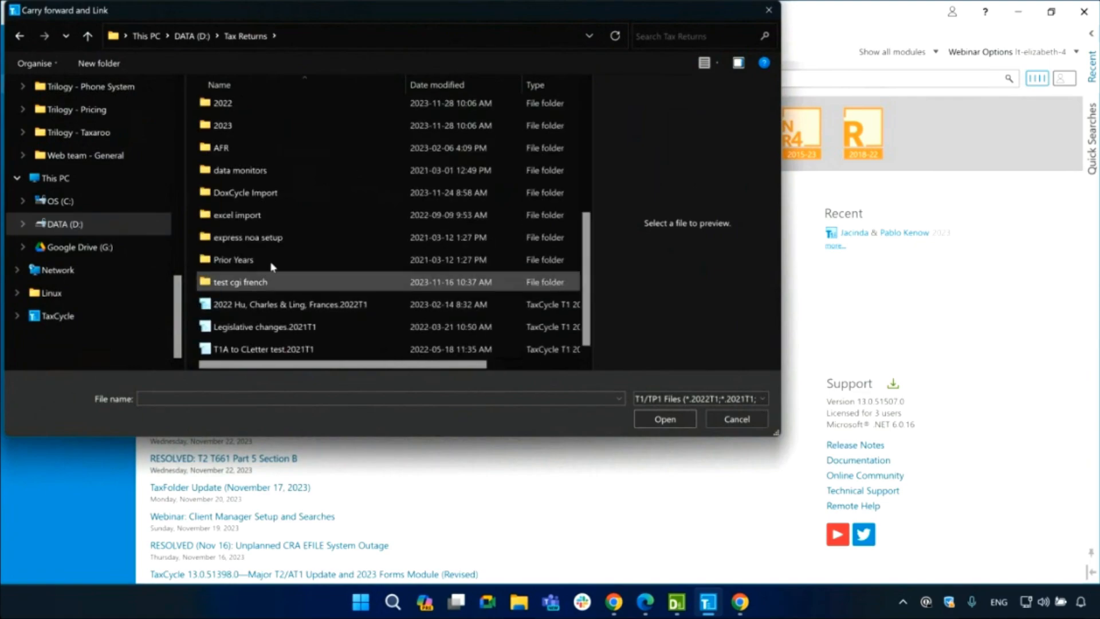
double_click(263, 189)
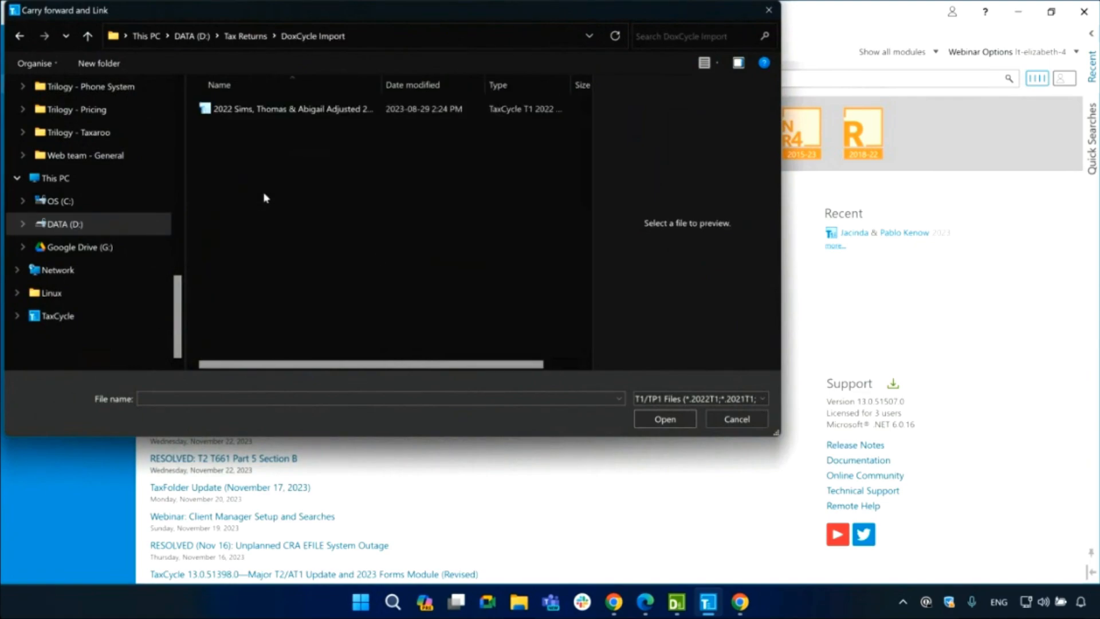
left_click(321, 110)
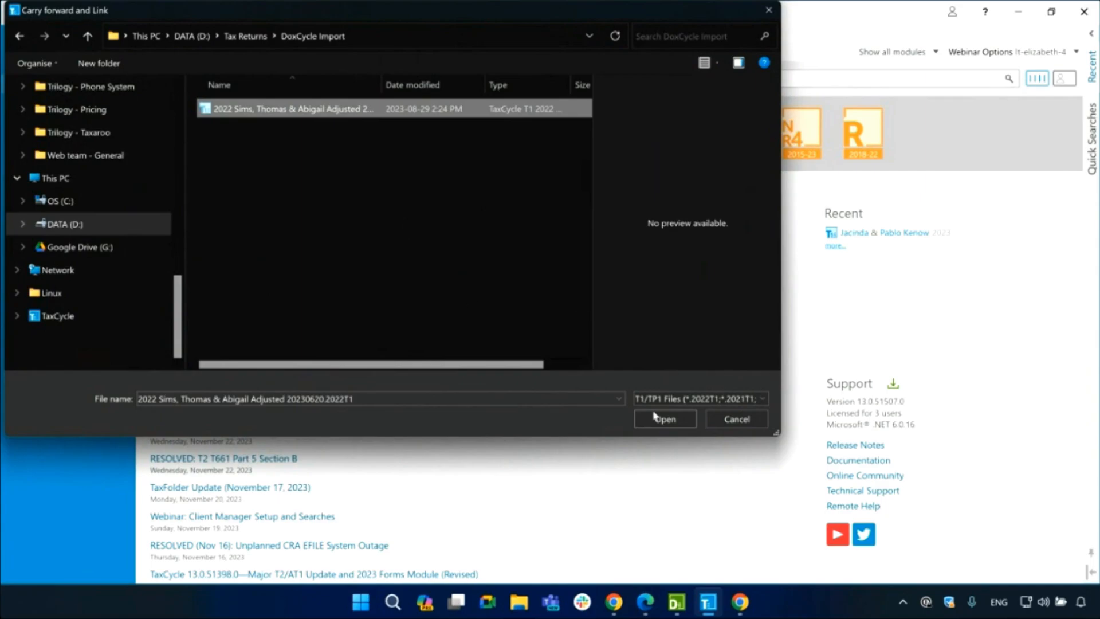
left_click(665, 426)
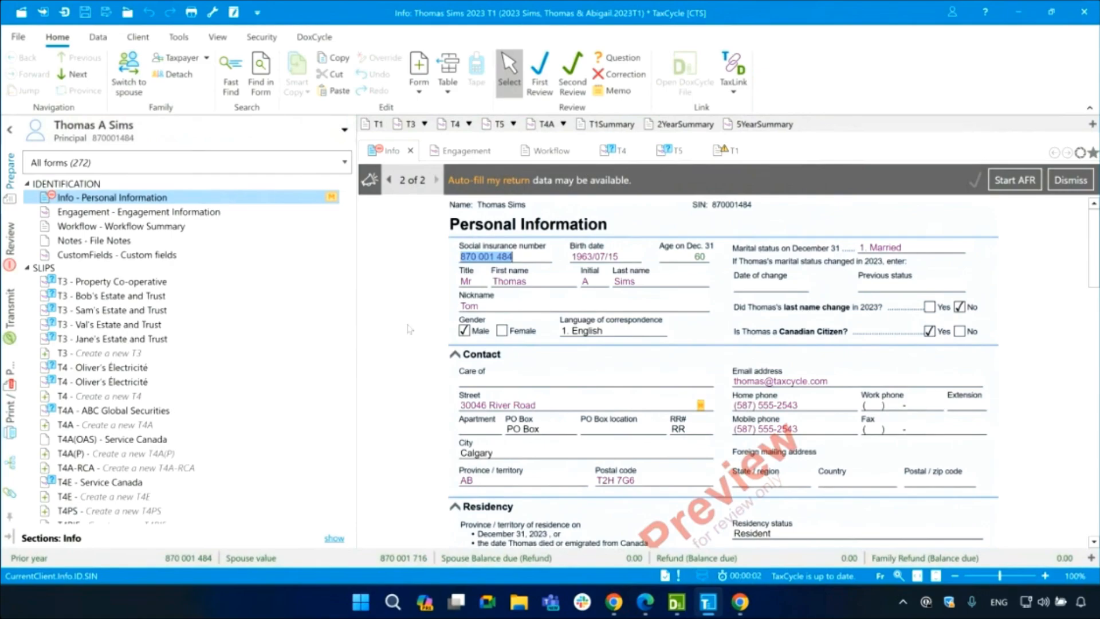
Narrow the forms list beside the return and view the family members included in it
left_click_drag(357, 330, 291, 330)
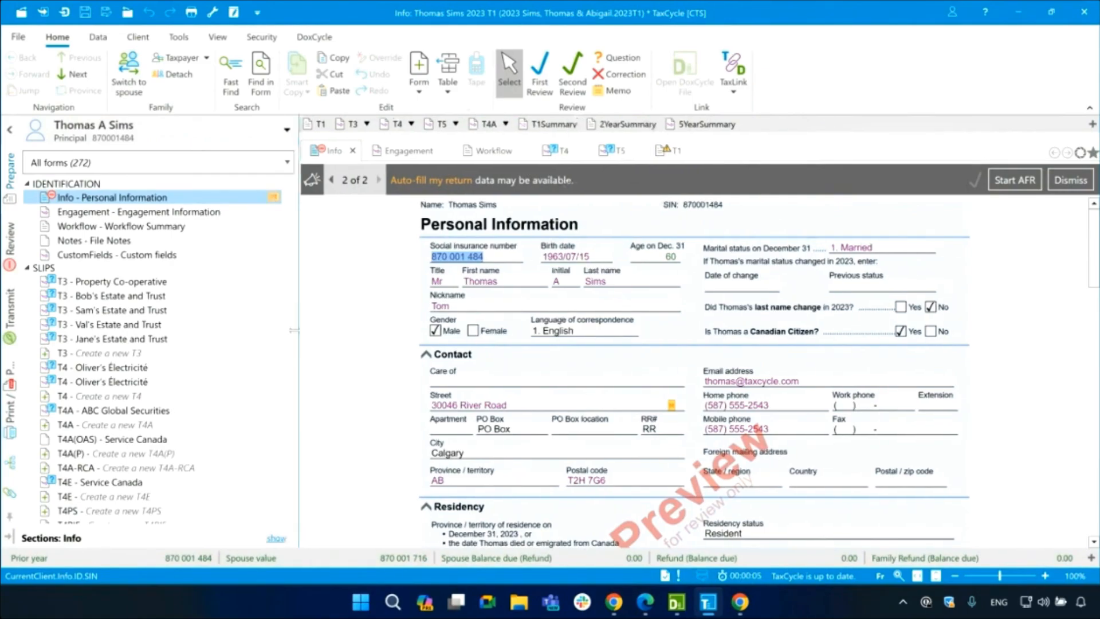
scroll(738, 434, "down", 2)
scroll(738, 434, "up", 2)
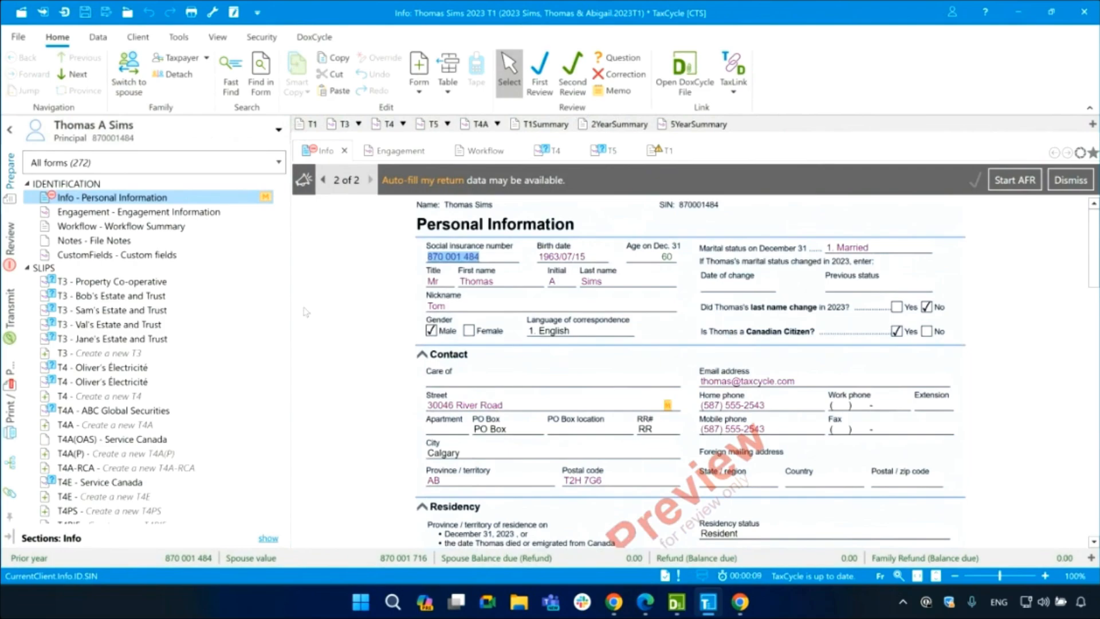
left_click(280, 130)
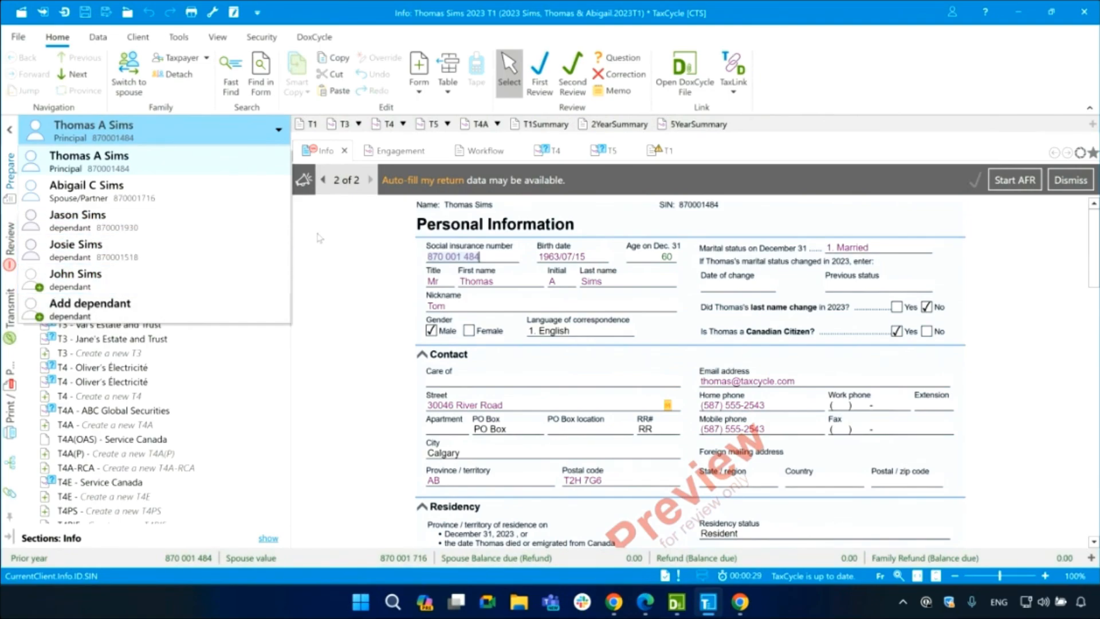
left_click(342, 262)
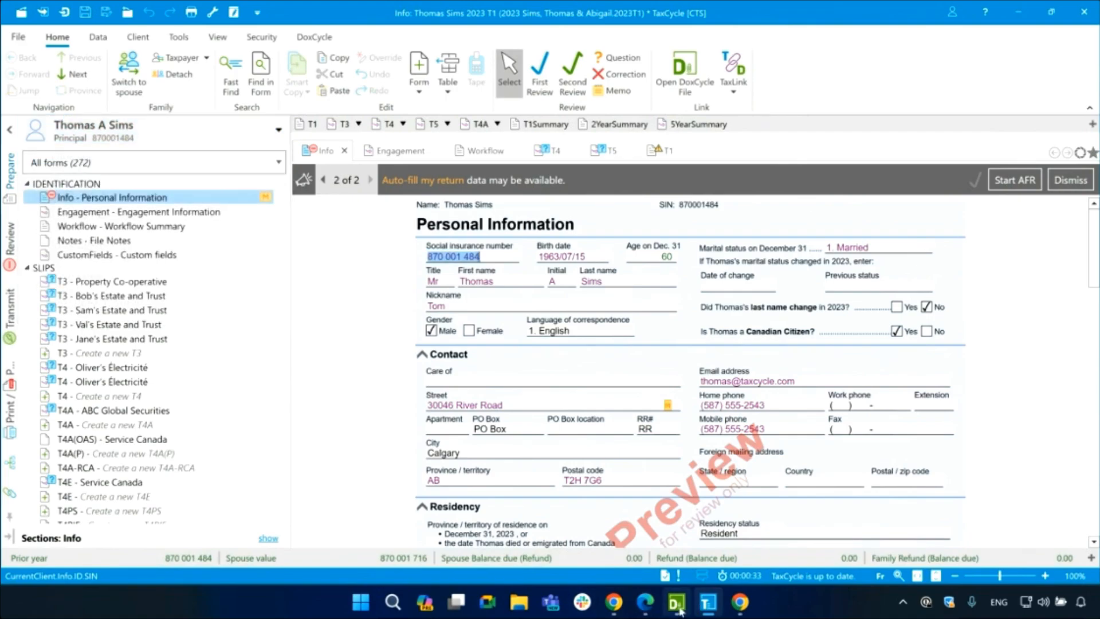
View the linked DoxCycle file, then save the TaxCycle 2023 T1 return in D:\Tax Returns\2023 under its suggested name
mouse_move(679, 611)
left_click(689, 549)
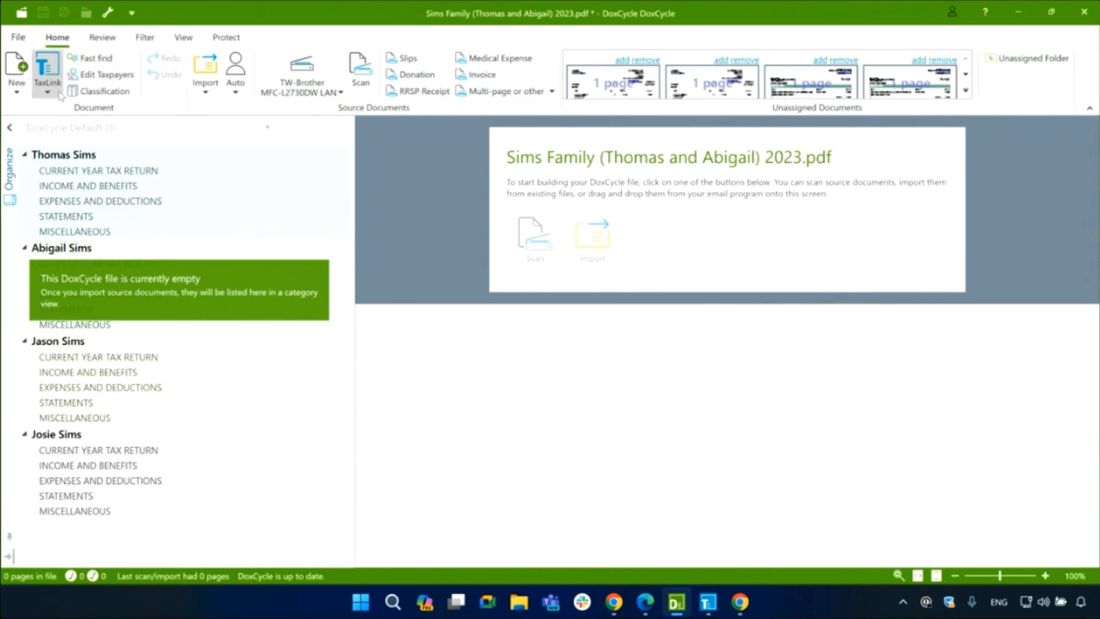
left_click(706, 608)
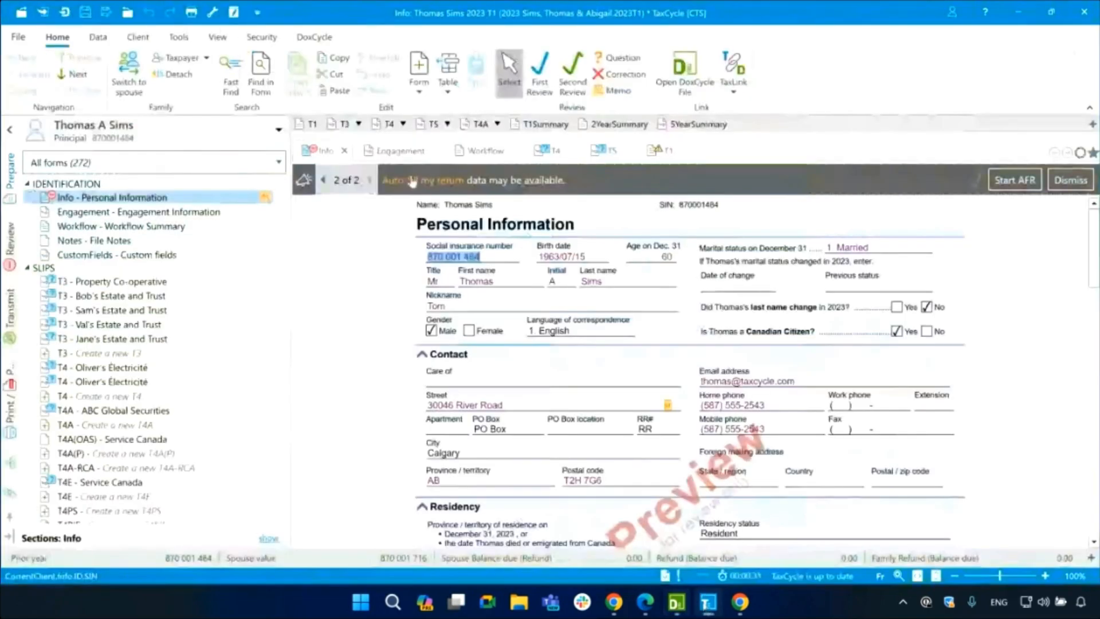
key("ctrl+s")
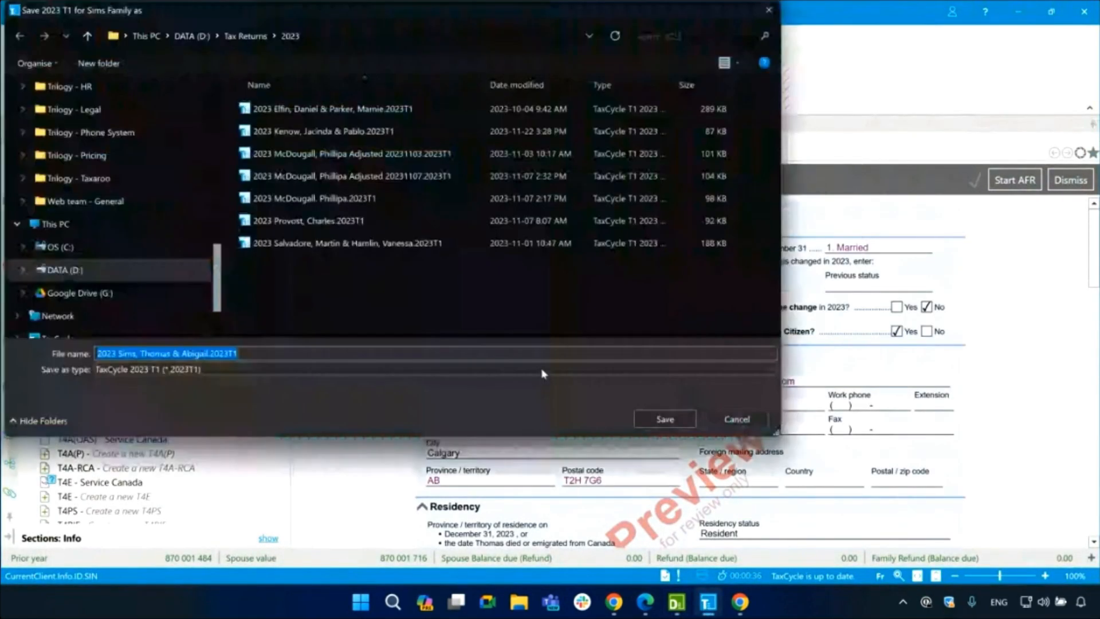
left_click(683, 421)
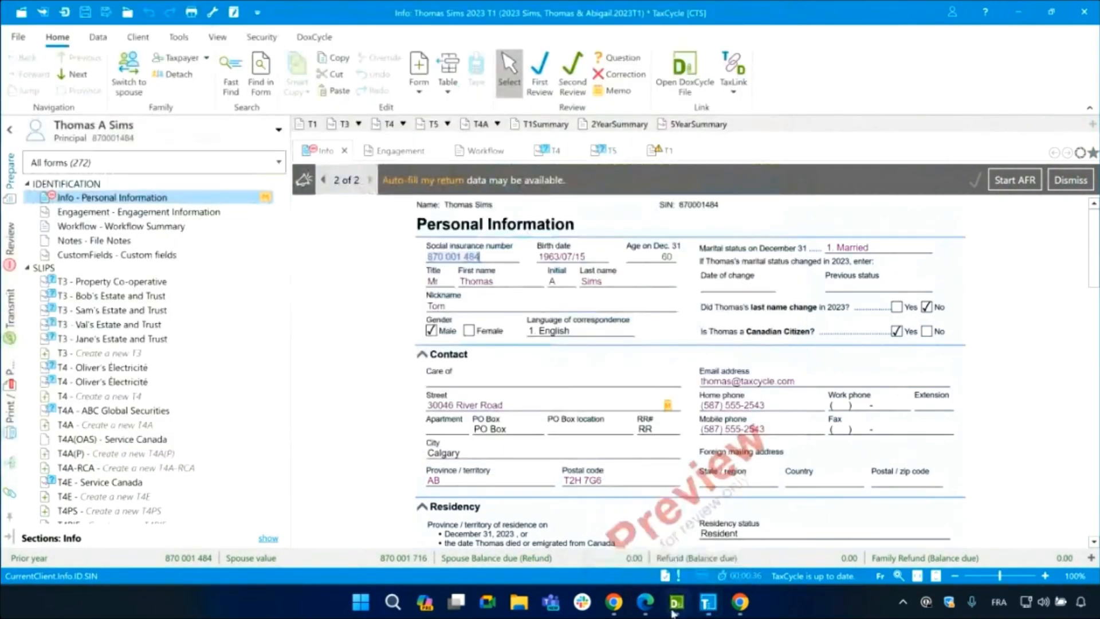
Switch to DoxCycle and save the linked family PDF in D:\Tax Returns\2023 under its suggested name
left_click(673, 612)
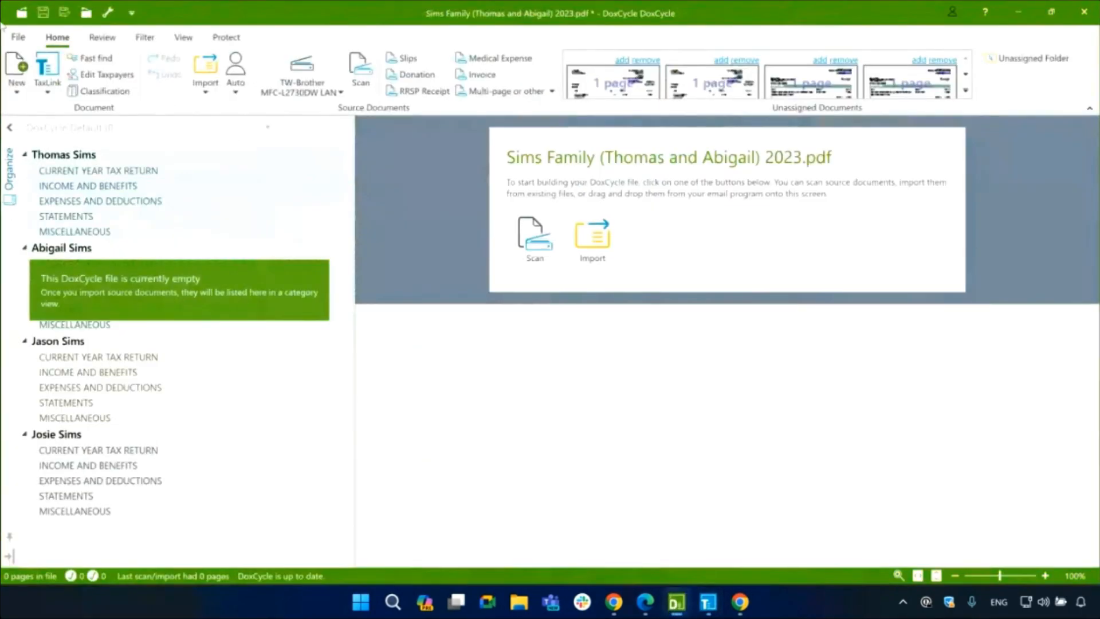
left_click(19, 64)
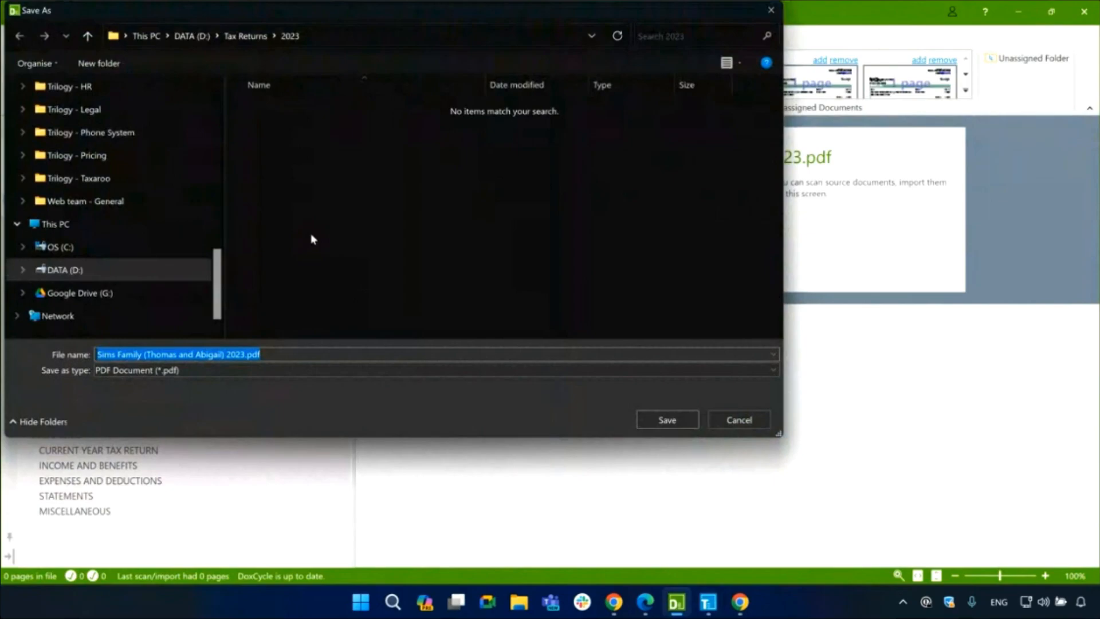
left_click(665, 421)
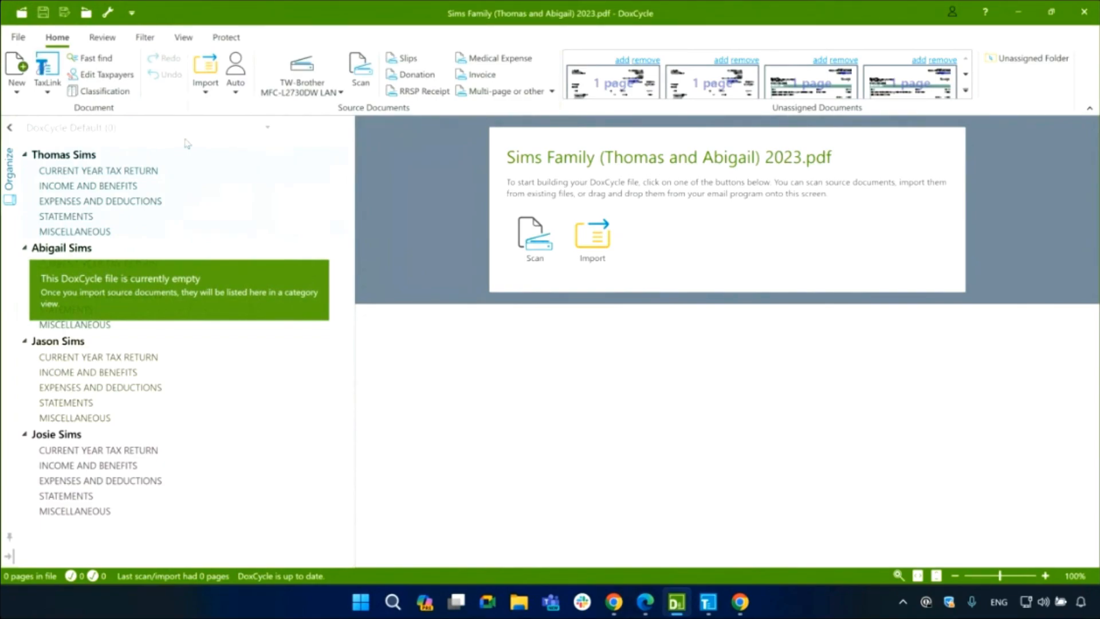
Make the DoxCycle options profile editable and review its General, Display, Dialog, Scanner and Sharing settings
left_click(109, 13)
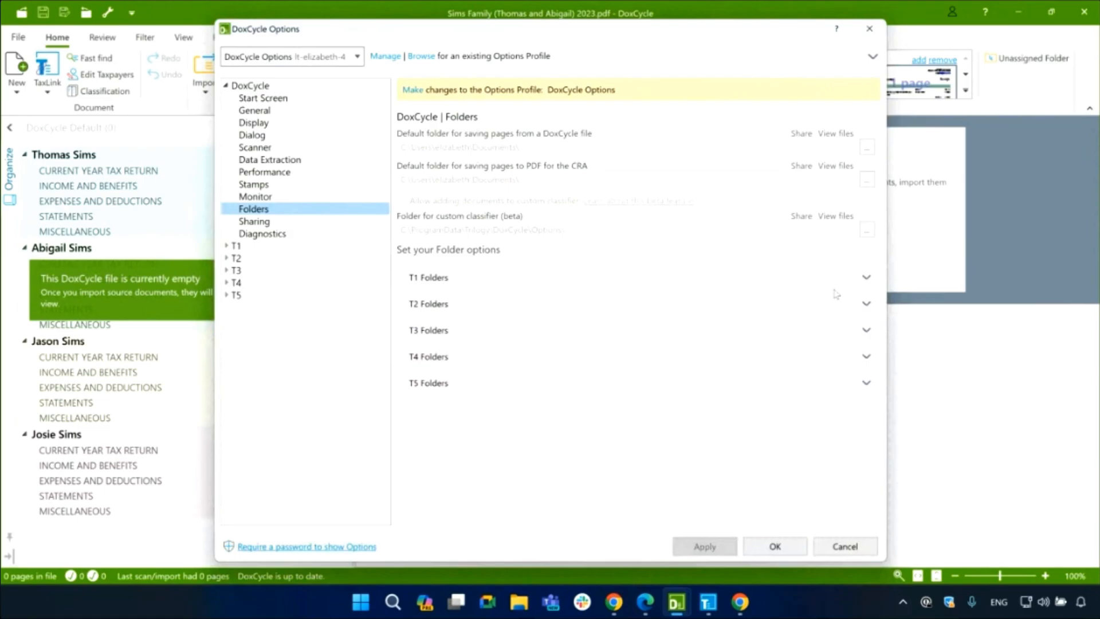
left_click(406, 90)
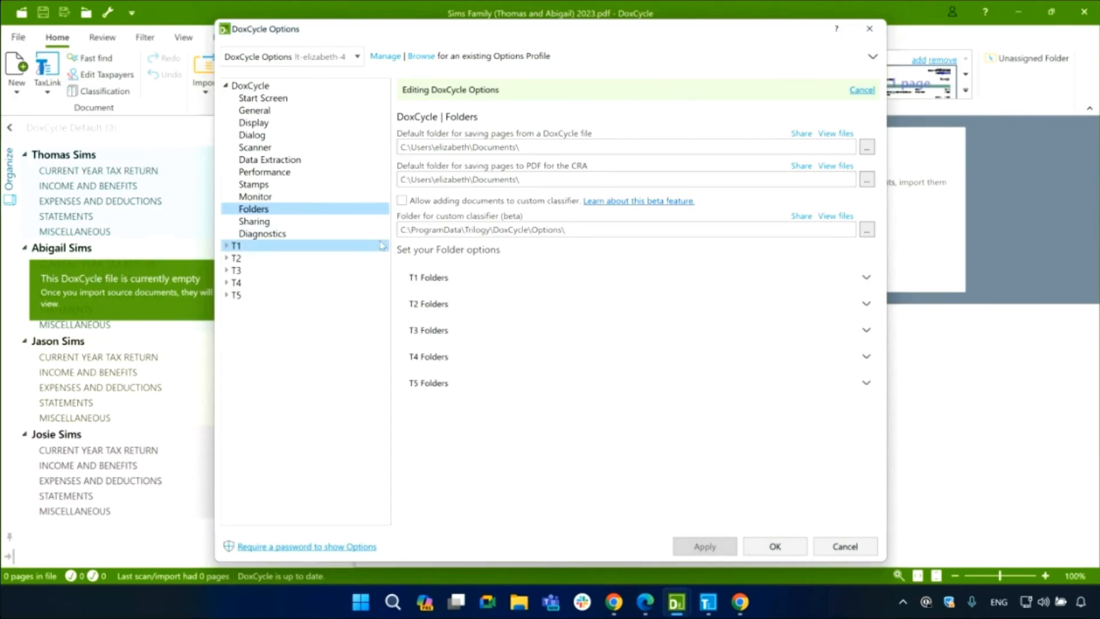
left_click(306, 111)
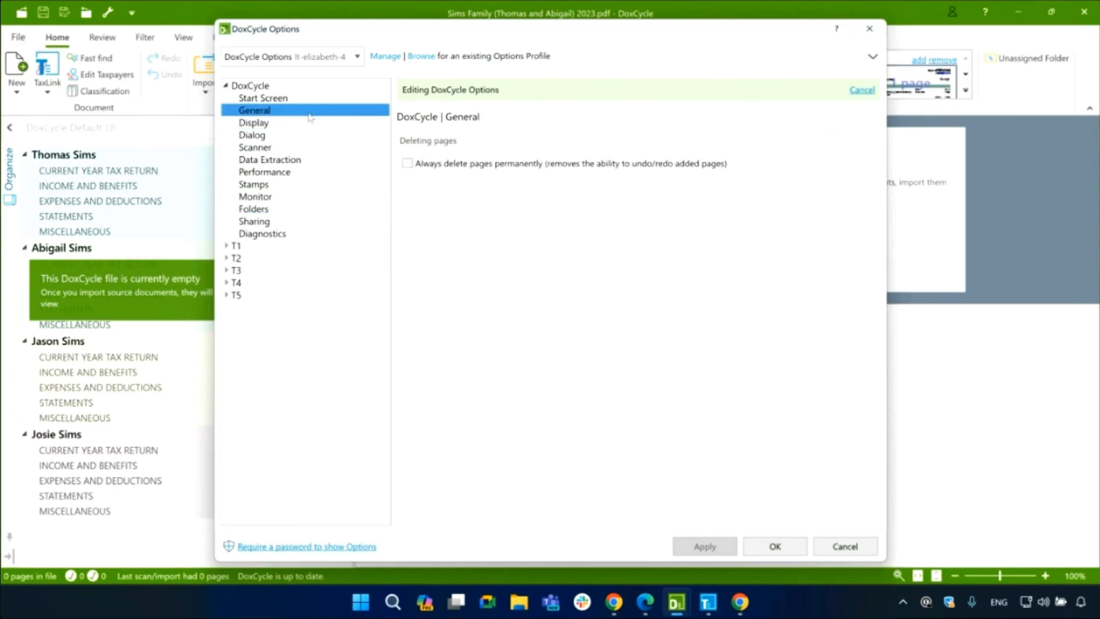
left_click(303, 123)
left_click(296, 136)
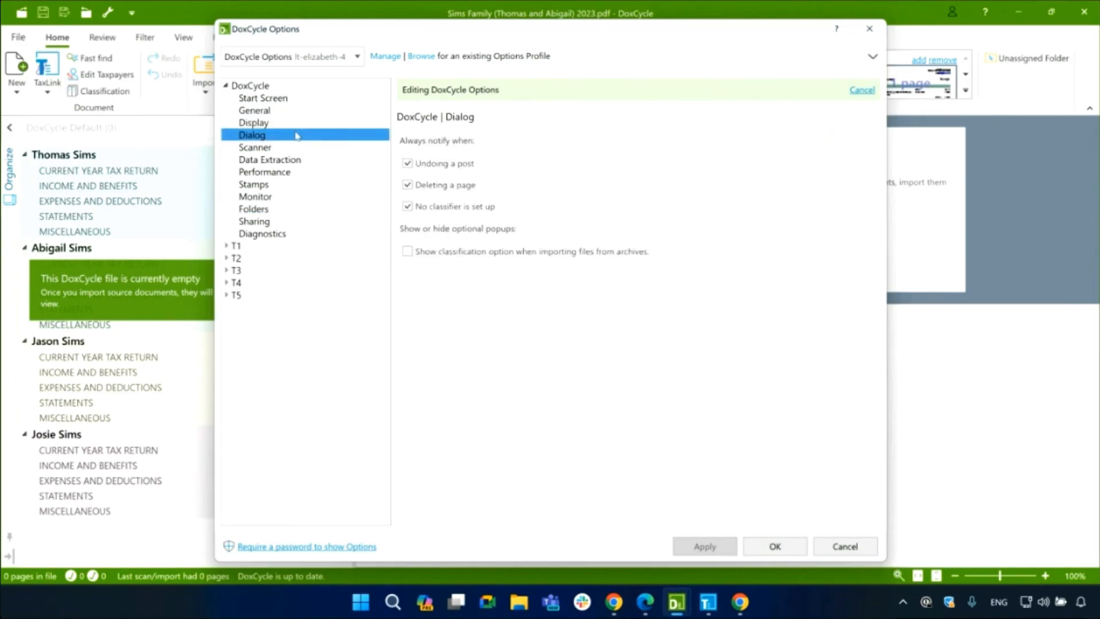
left_click(296, 148)
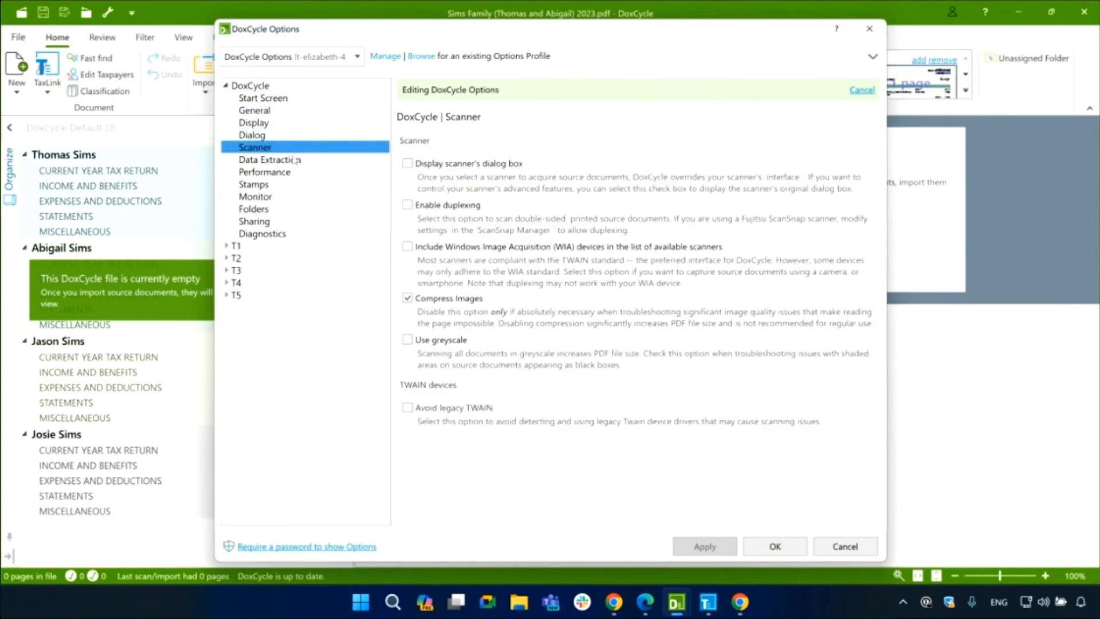
left_click(286, 222)
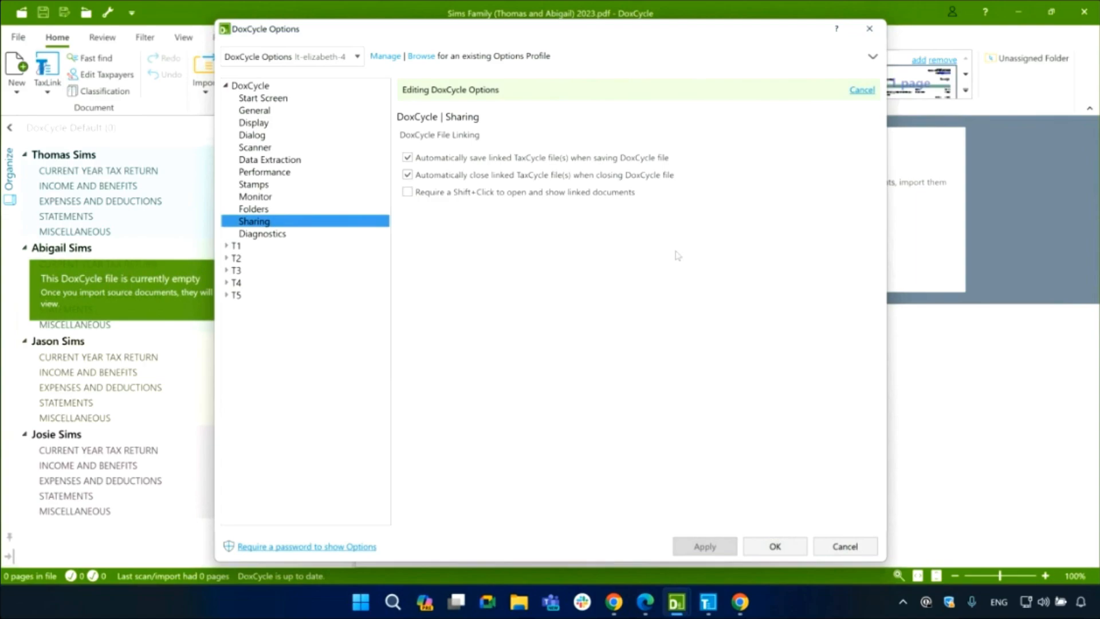
left_click(766, 550)
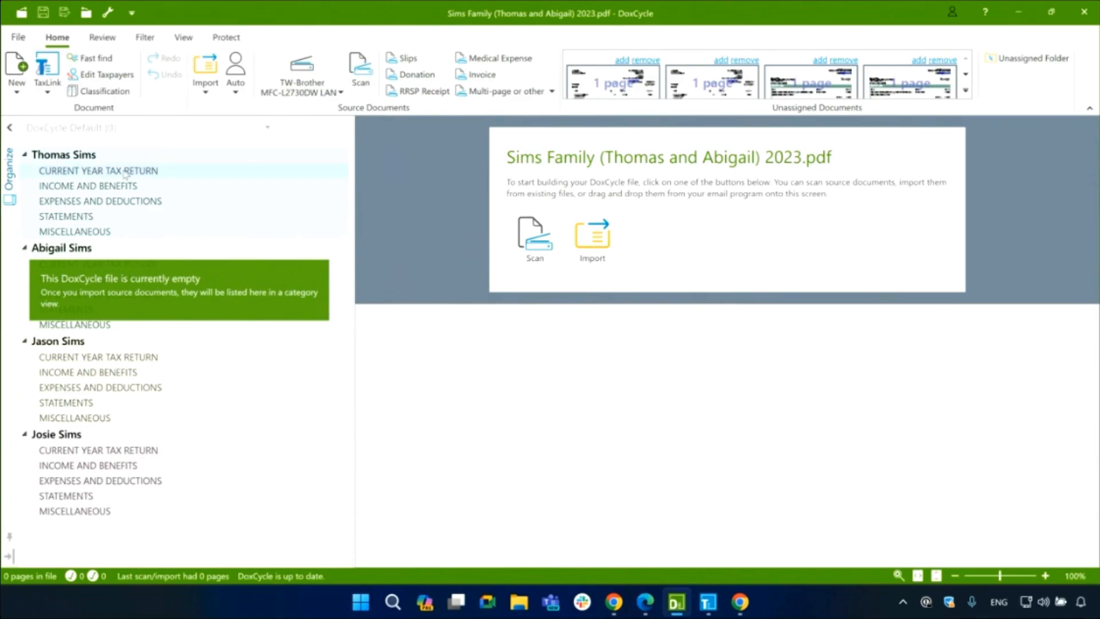
Switch to TaxCycle and unlink the first dependant from the family DoxCycle file
left_click(101, 76)
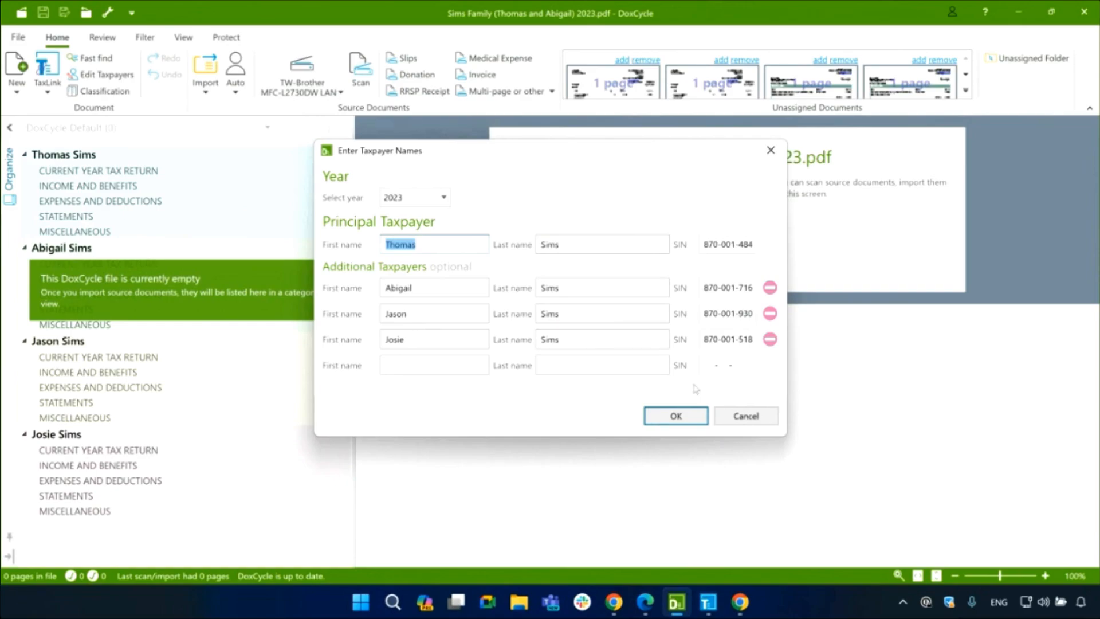
left_click(708, 602)
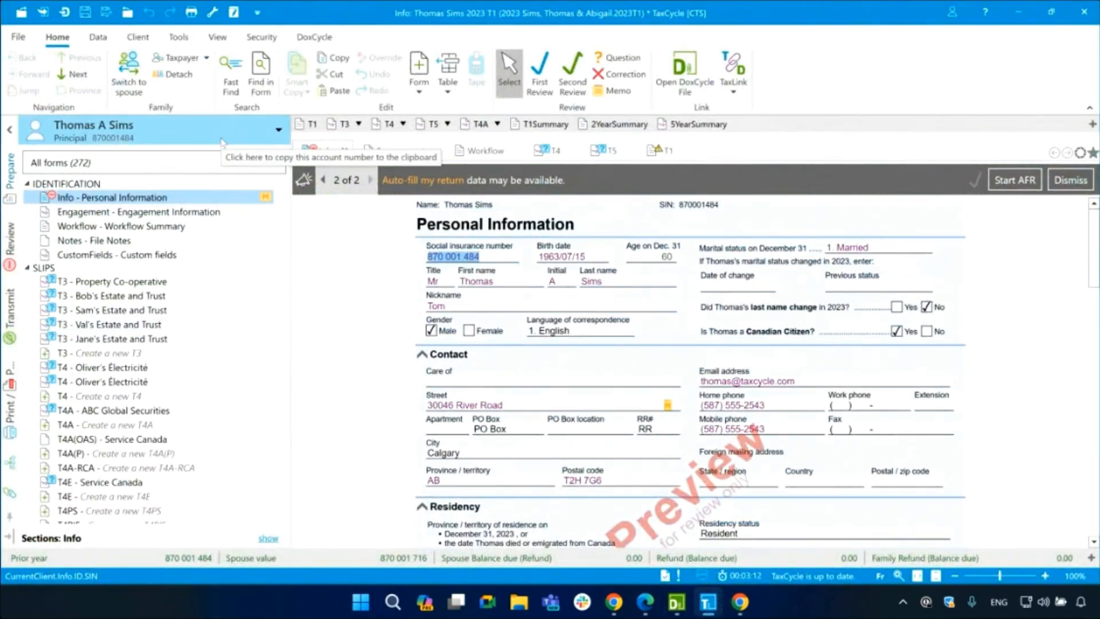
left_click(183, 141)
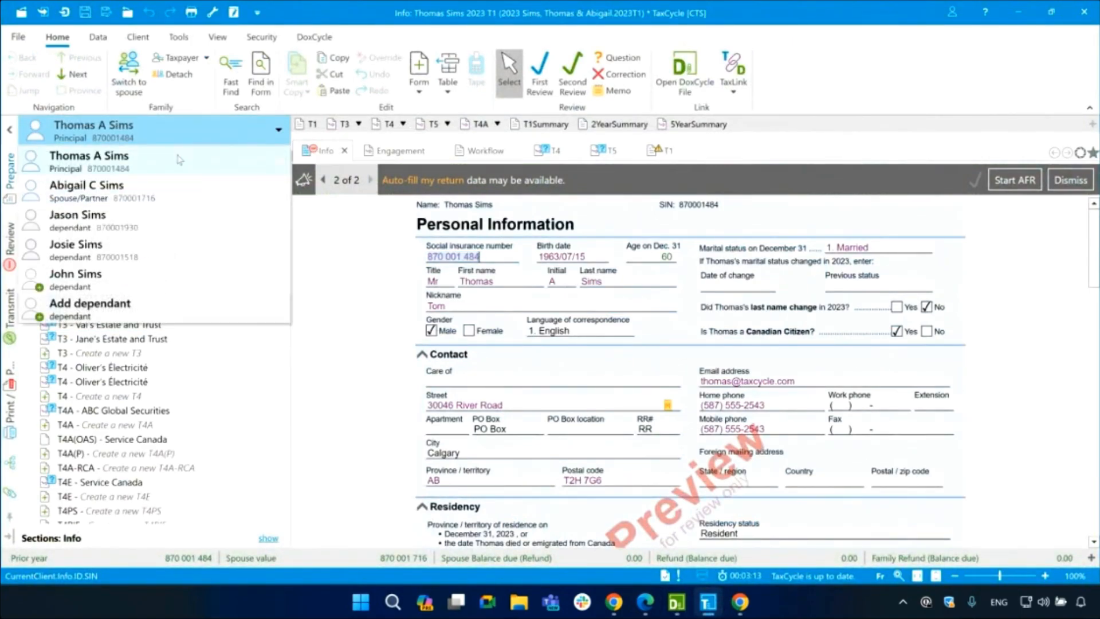
left_click(160, 219)
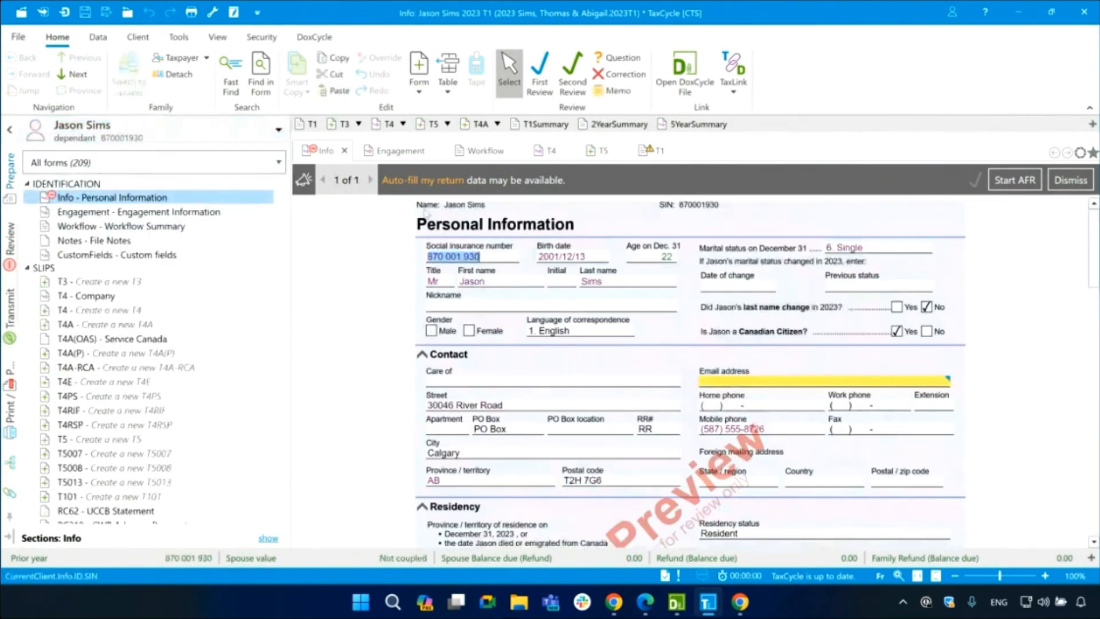
left_click(737, 92)
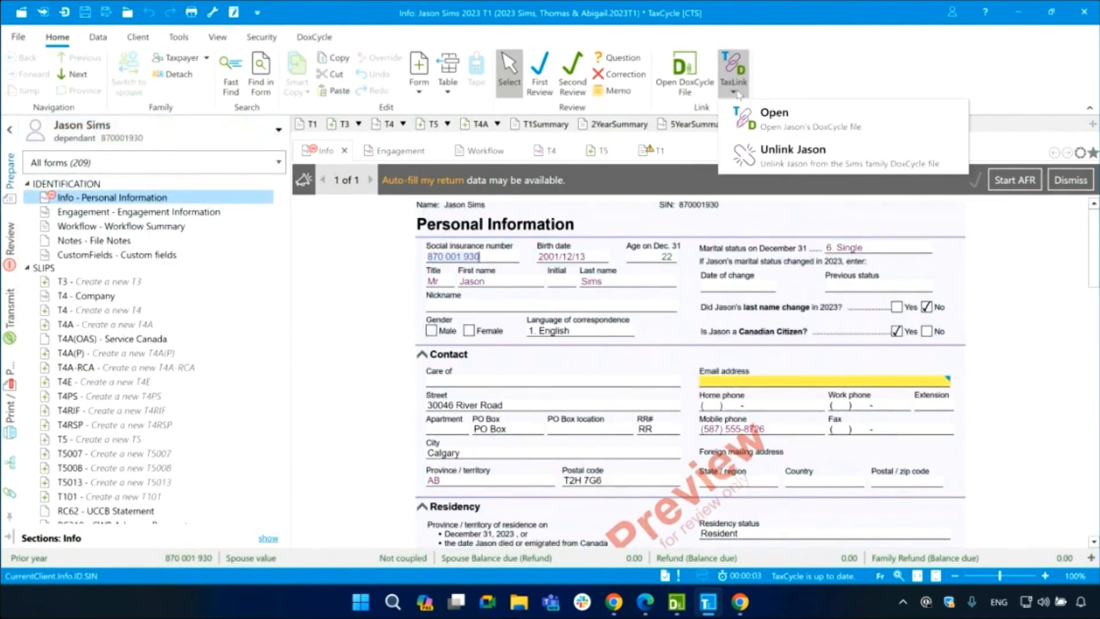
left_click(784, 160)
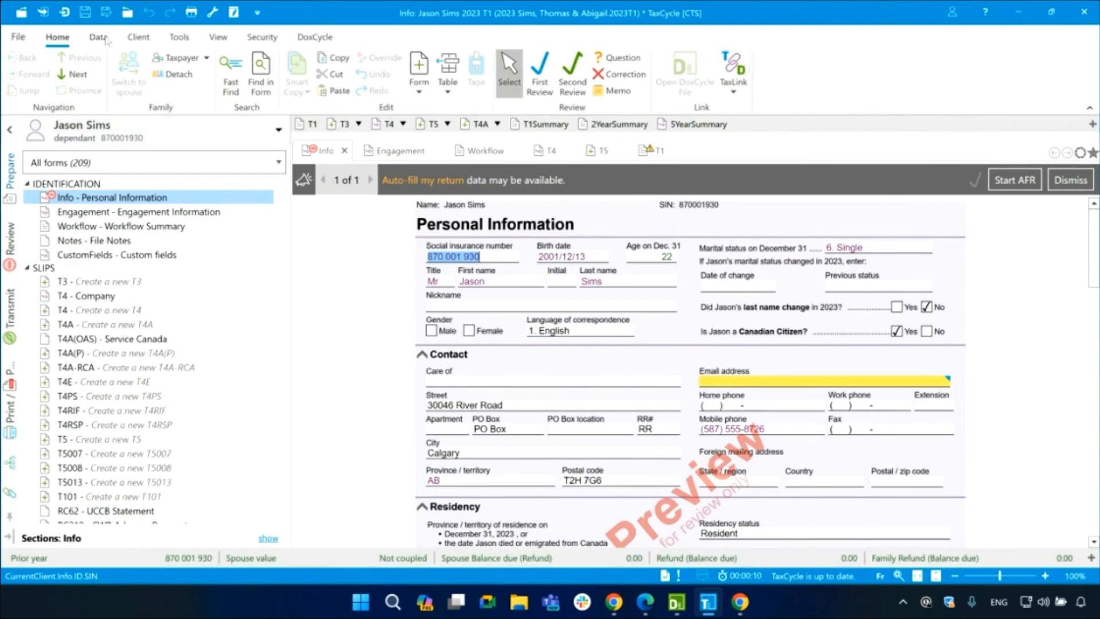
Switch to DoxCycle, remove the same dependant from the additional taxpayers, and save the family PDF
left_click(687, 604)
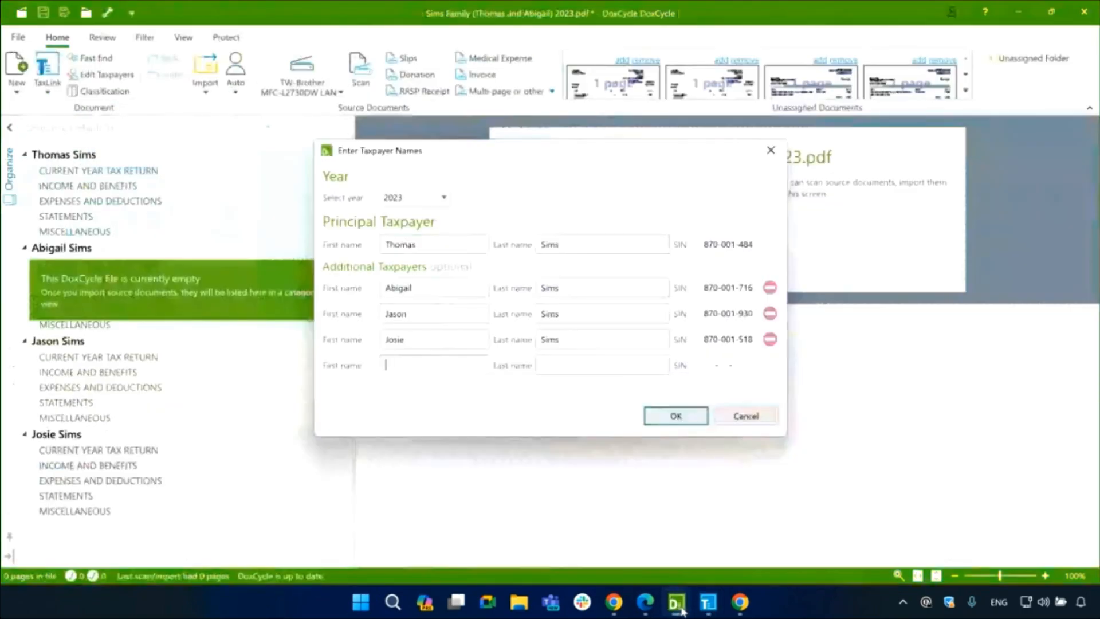
left_click(736, 414)
left_click(106, 73)
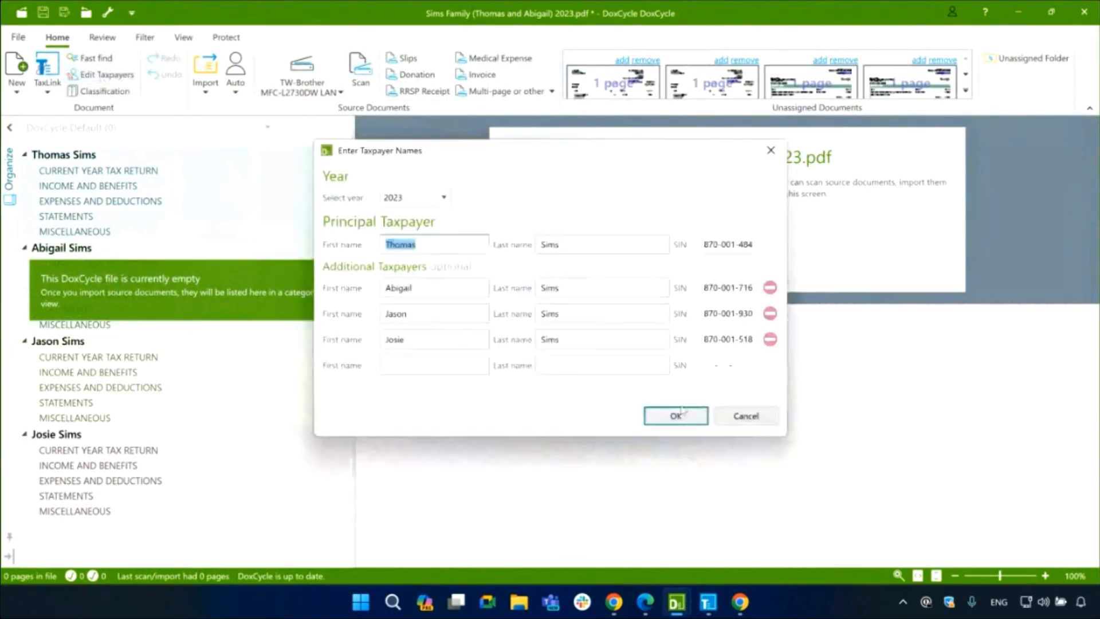
left_click(770, 313)
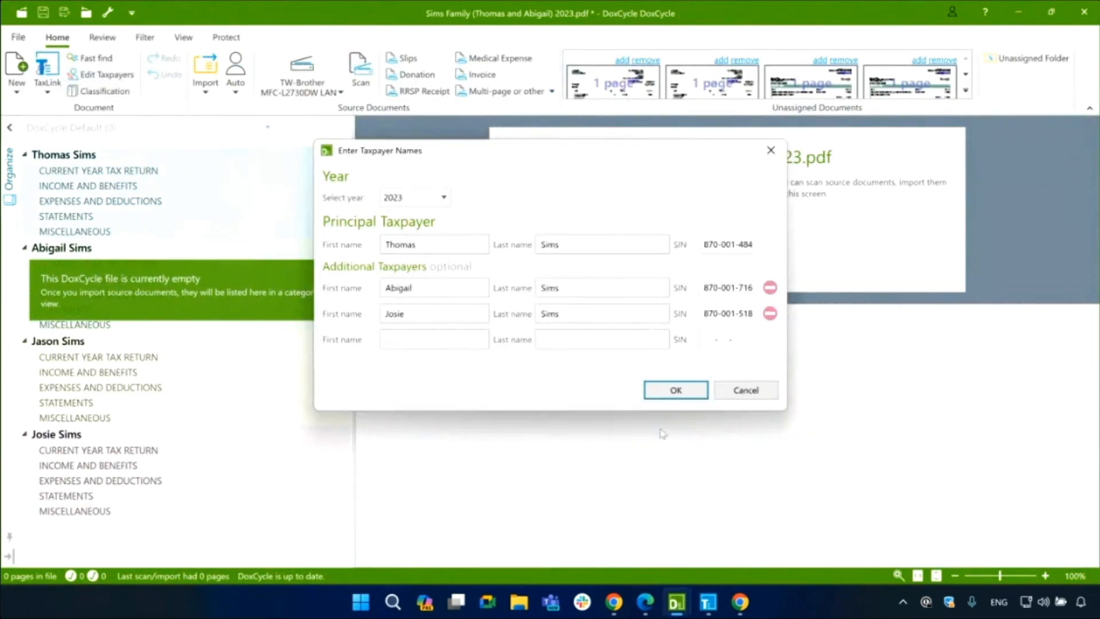
left_click(675, 390)
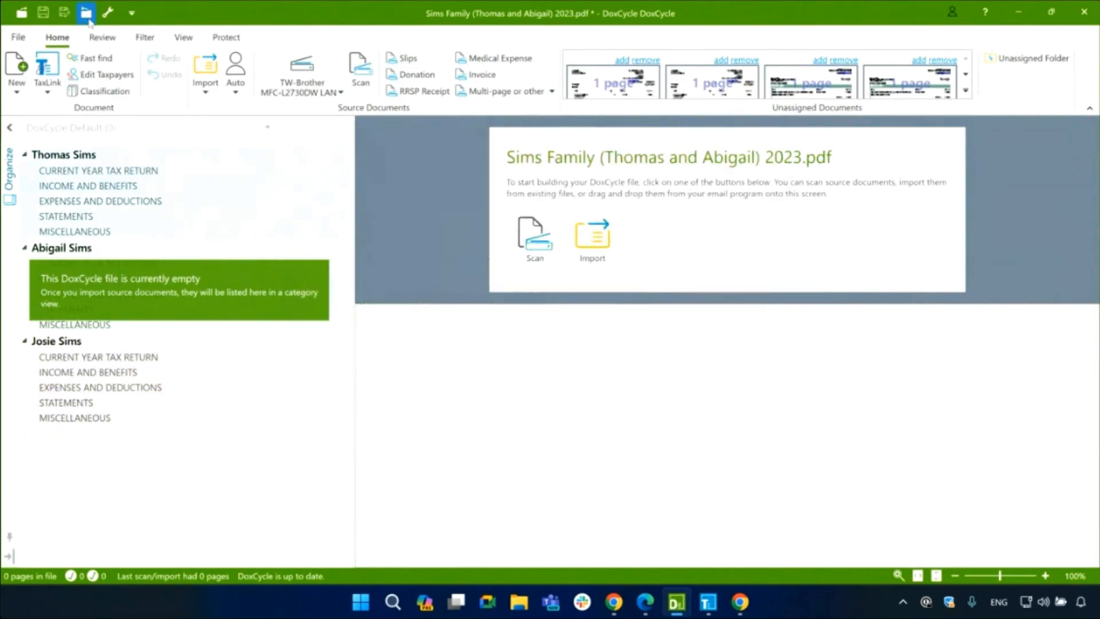
left_click(43, 12)
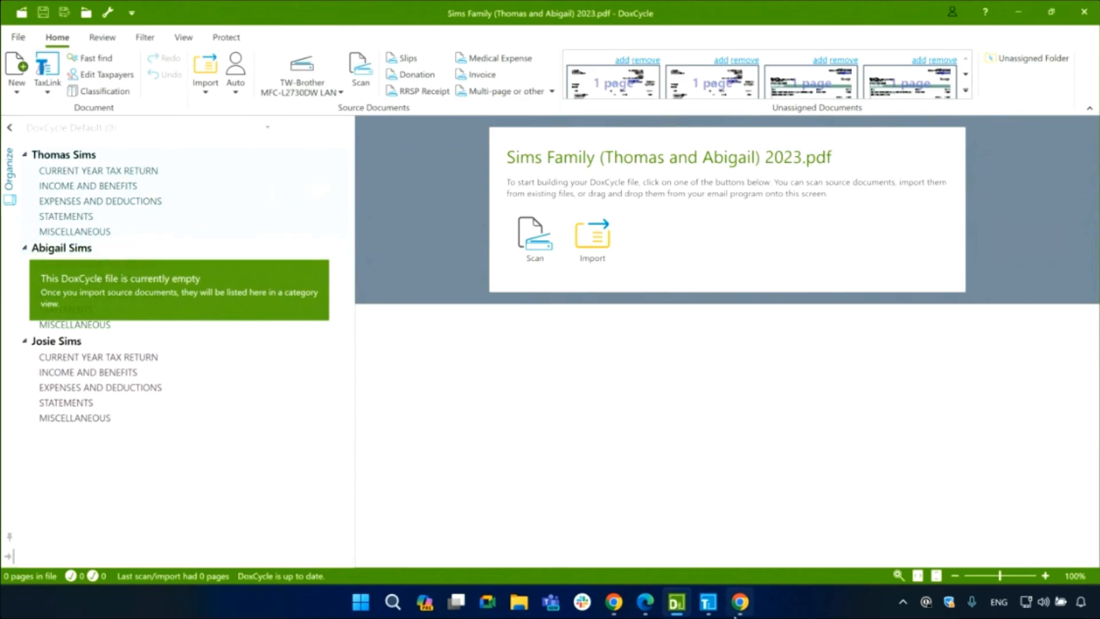
Switch to TaxCycle and view the TaxLink choices for the unlinked dependant and for the principal taxpayer
mouse_move(717, 614)
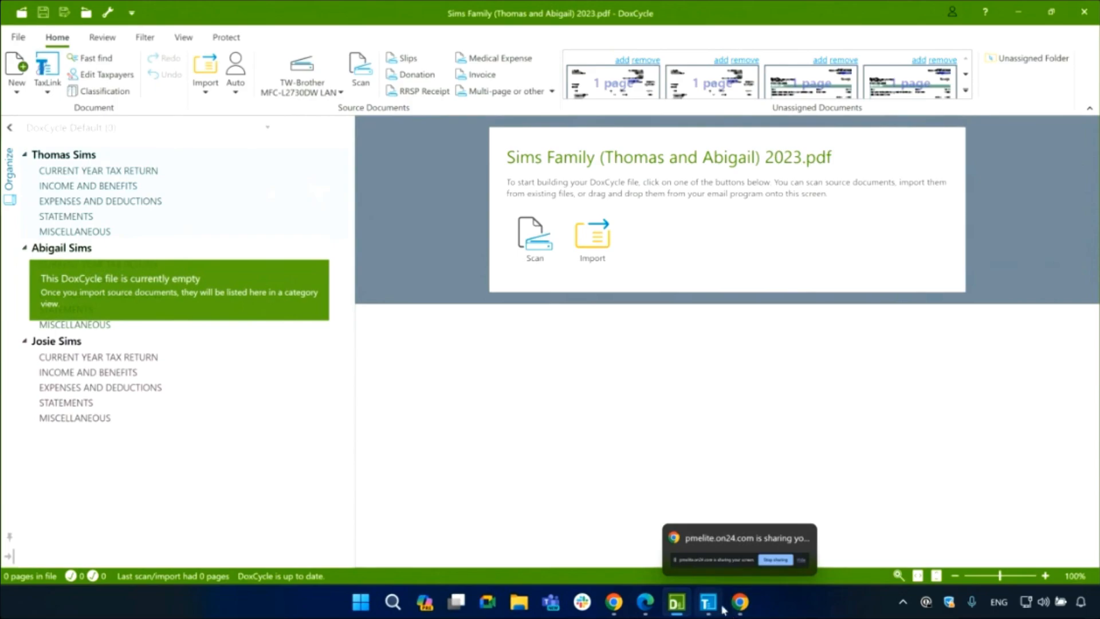
left_click(709, 604)
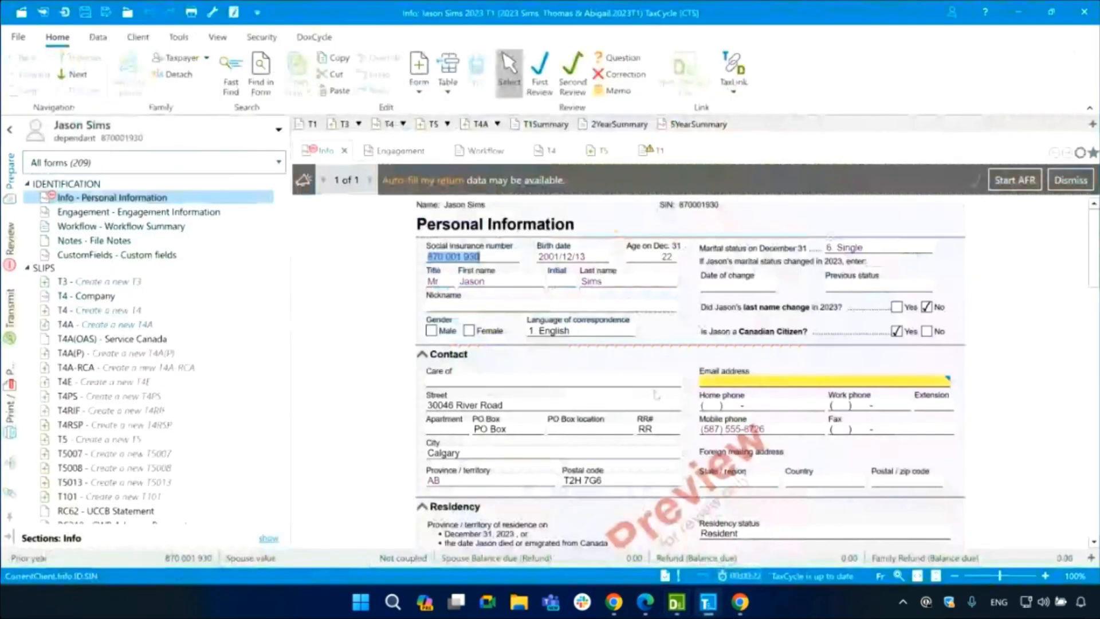
left_click(736, 92)
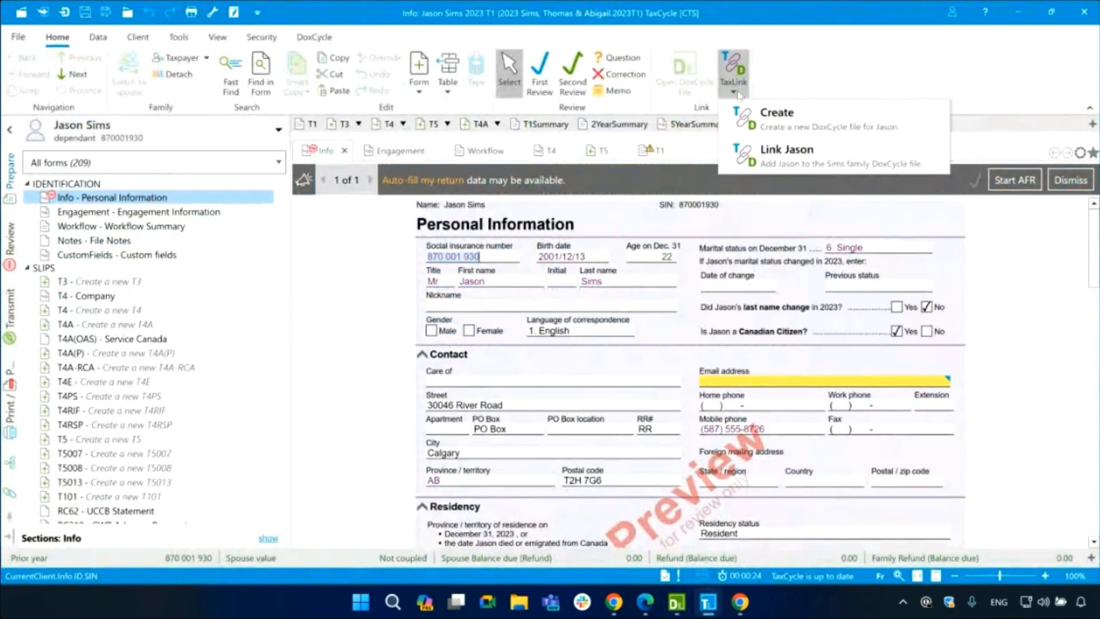
left_click(826, 86)
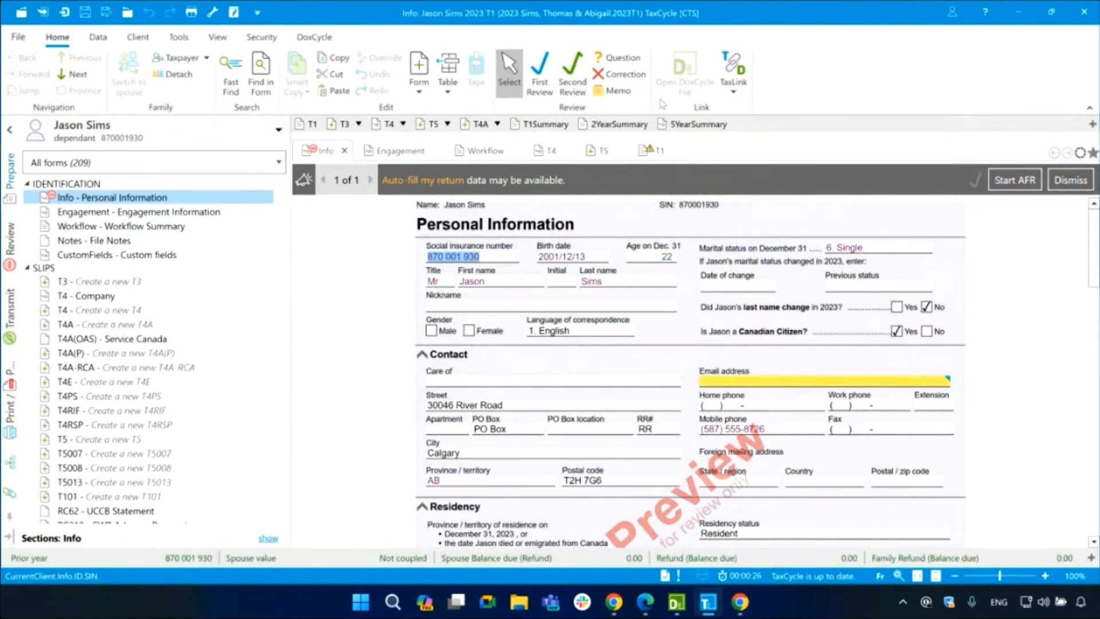
left_click(738, 93)
left_click(838, 91)
left_click(243, 132)
left_click(148, 167)
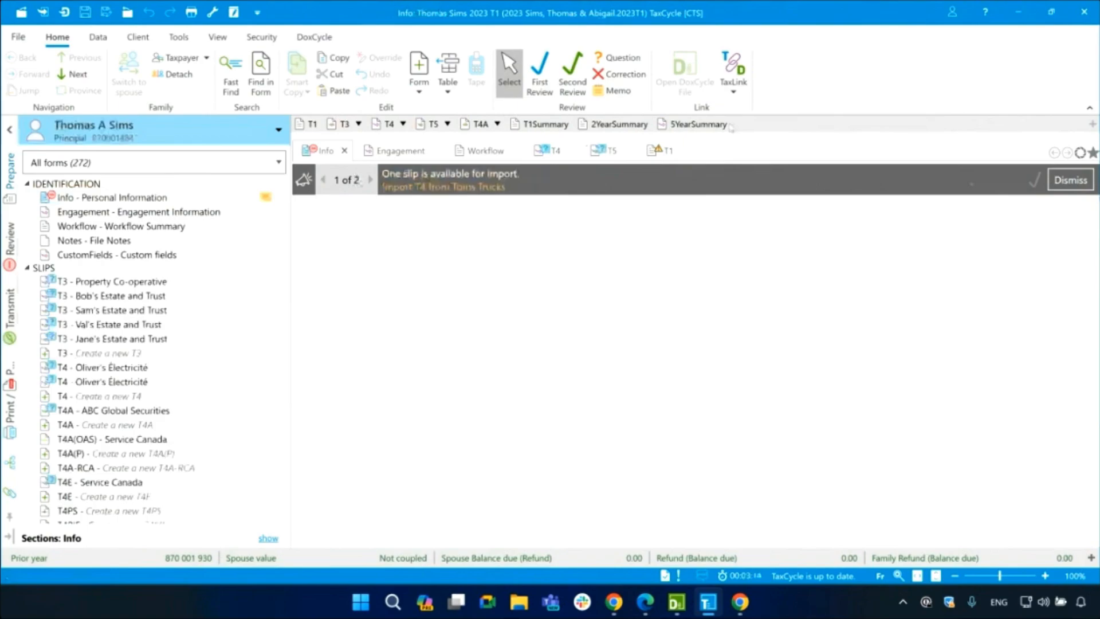
left_click(742, 94)
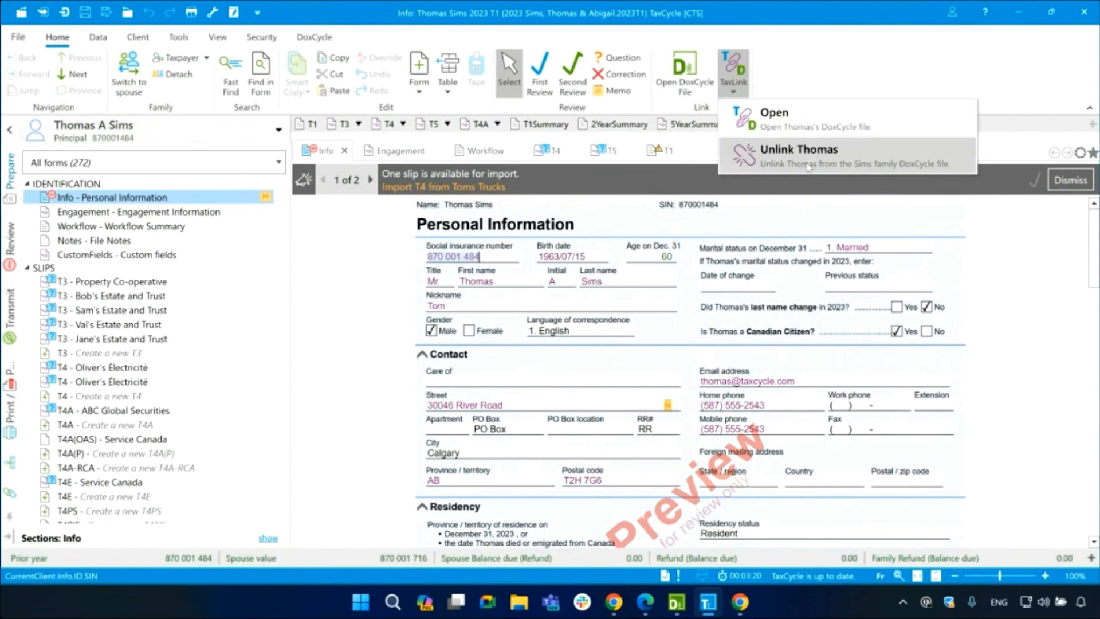
left_click(789, 72)
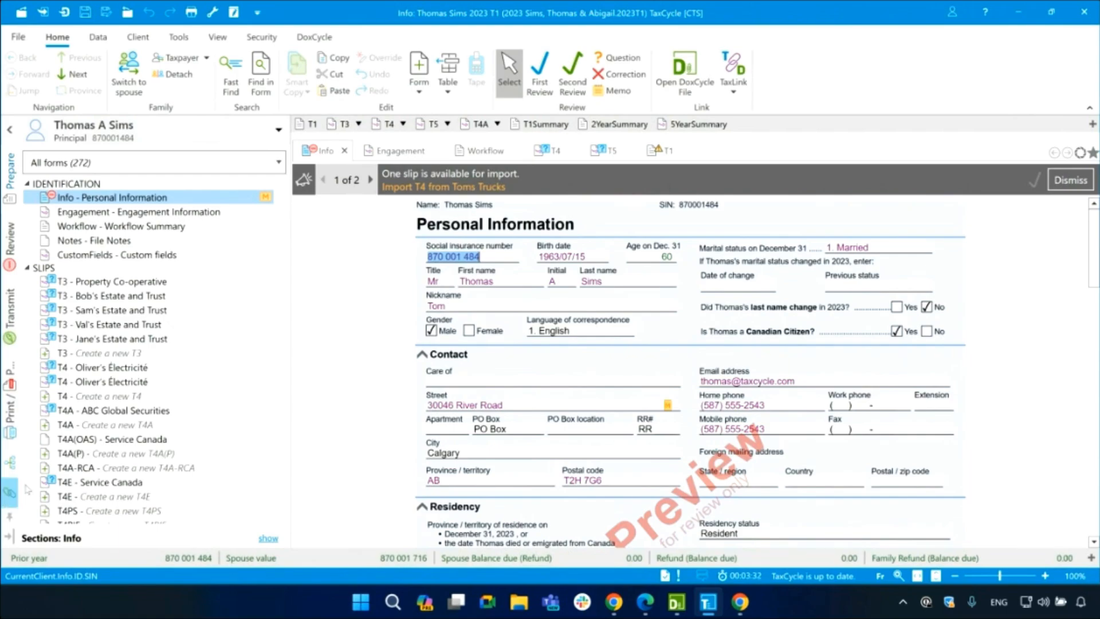
Compare the linked source documents and prior-year returns of the principal taxpayer with those of the first dependant
left_click(1090, 107)
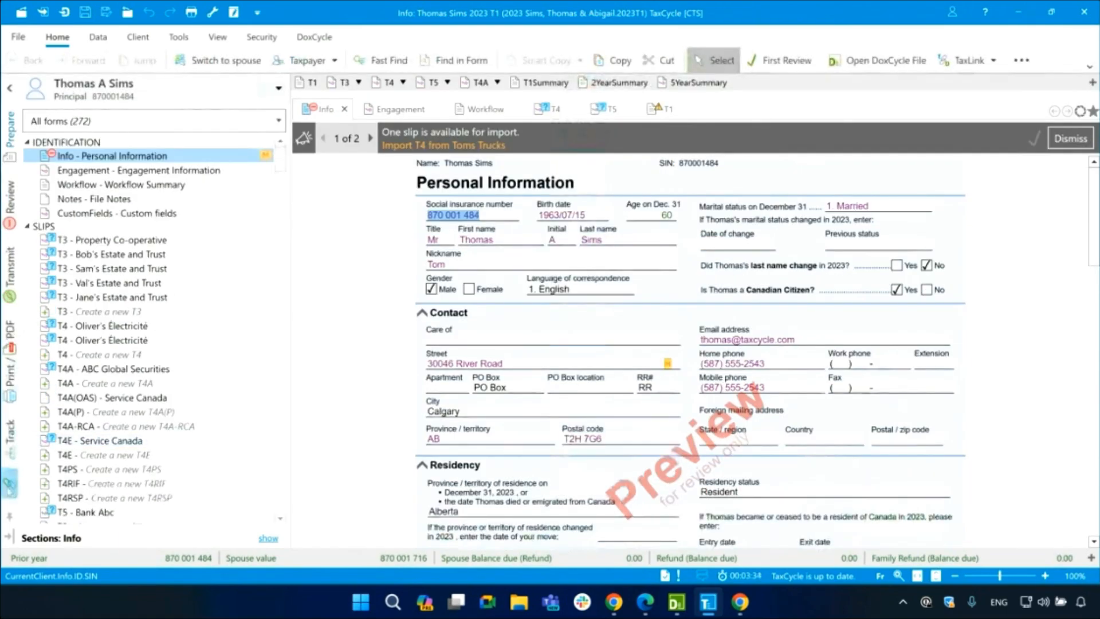
left_click(9, 486)
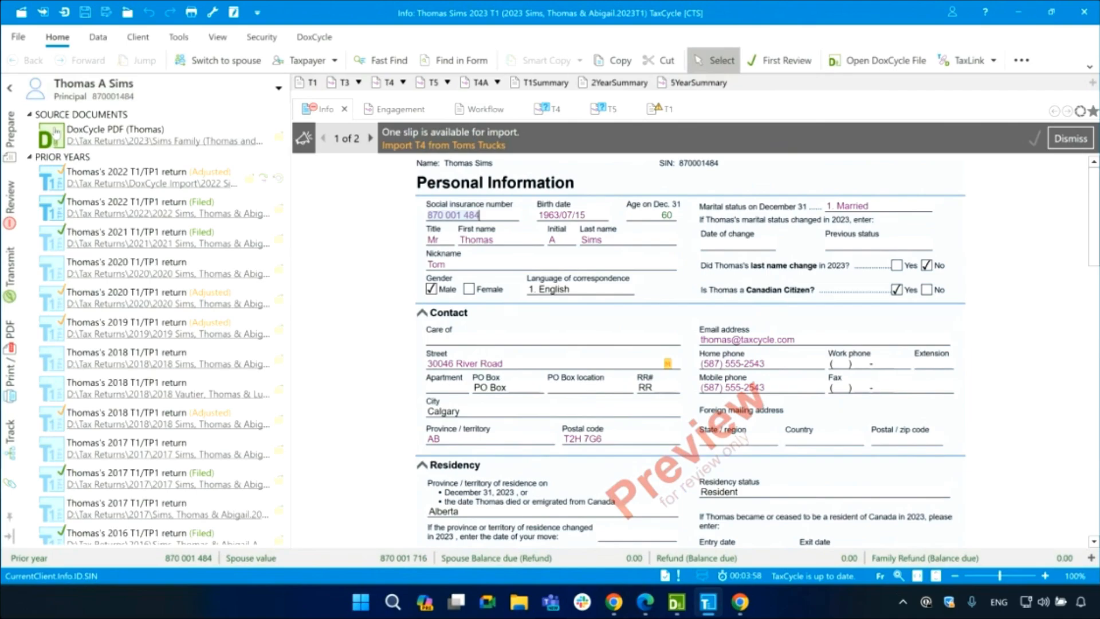
left_click(245, 94)
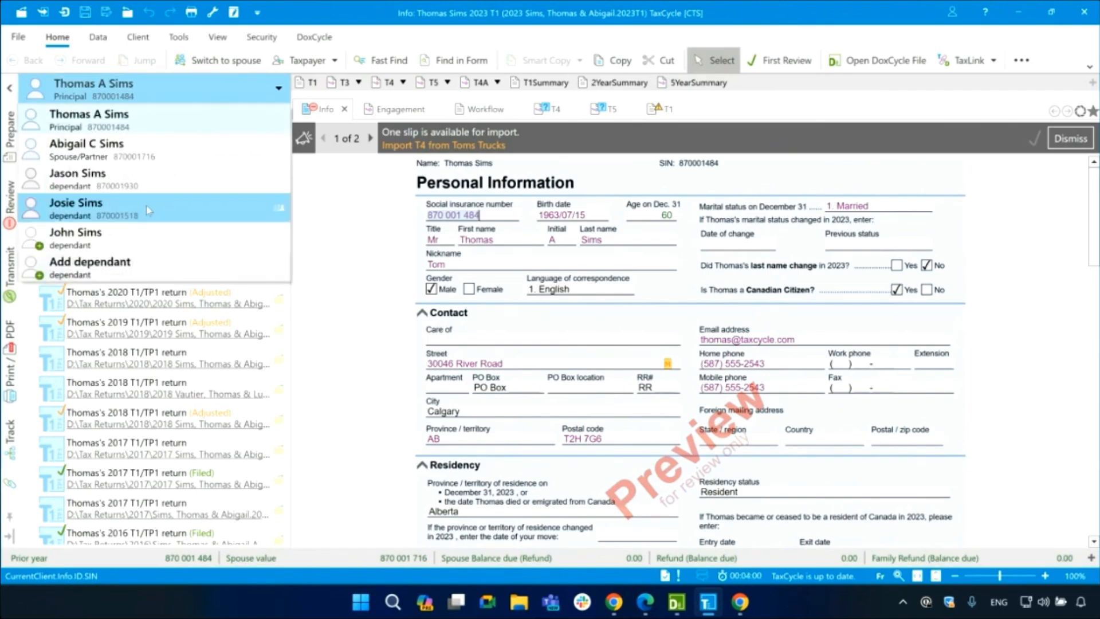
left_click(147, 183)
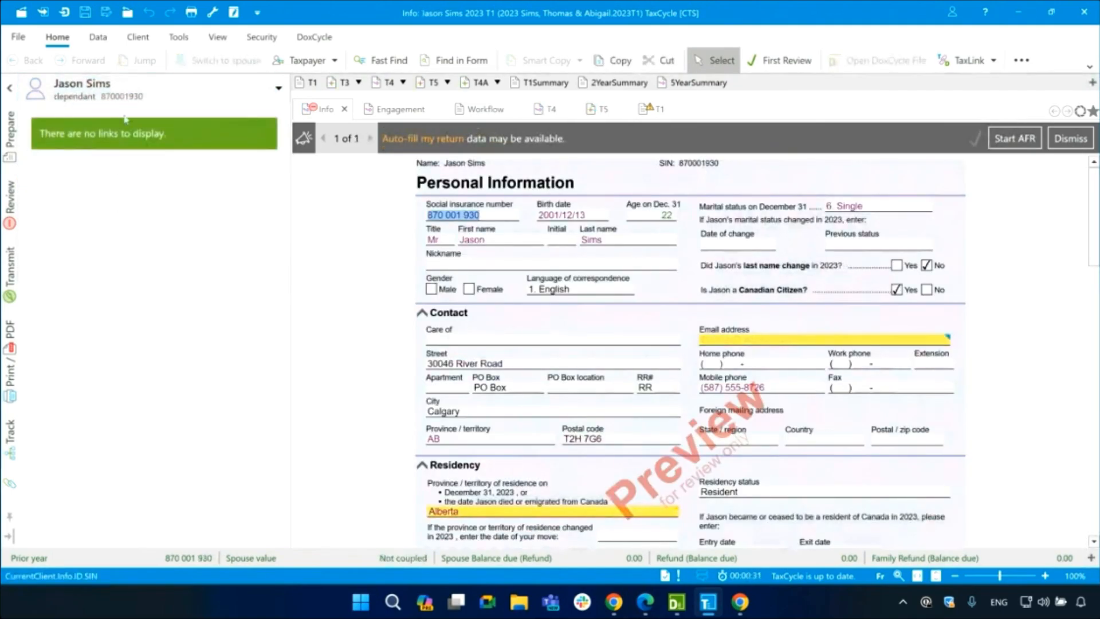
left_click(15, 162)
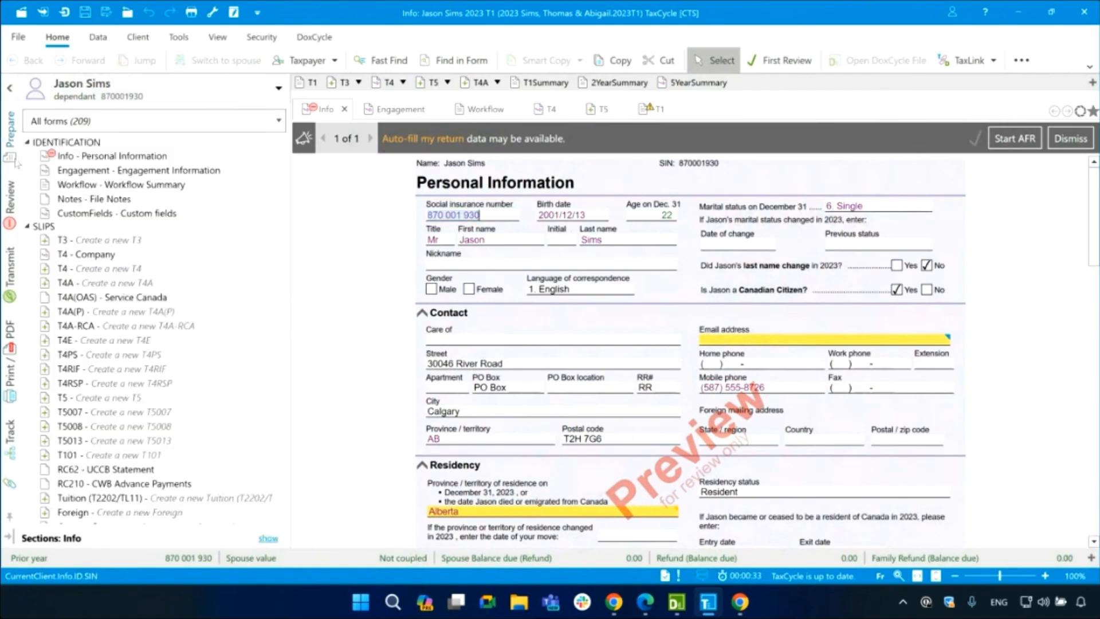
left_click(22, 479)
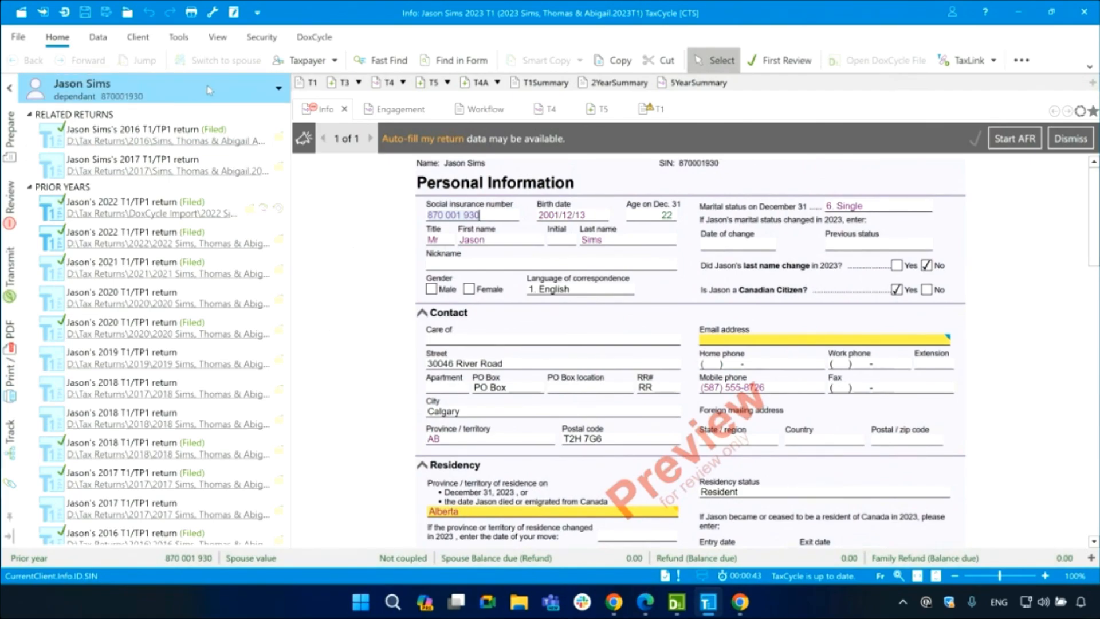
left_click(1091, 70)
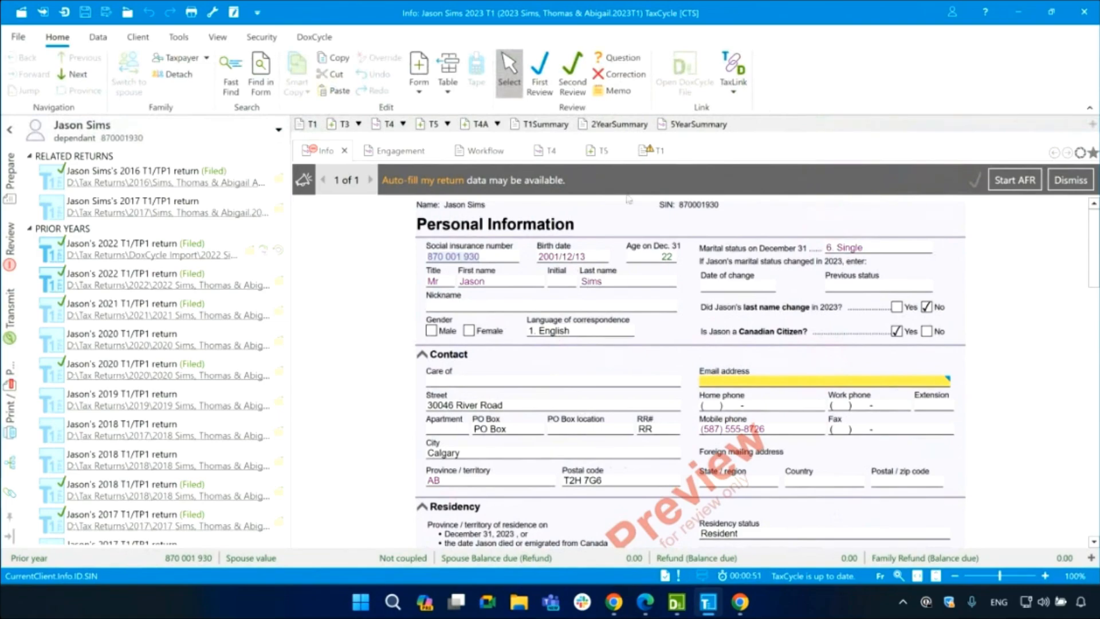
Create a separate linked DoxCycle file for the first dependant and switch to it in DoxCycle
left_click(742, 99)
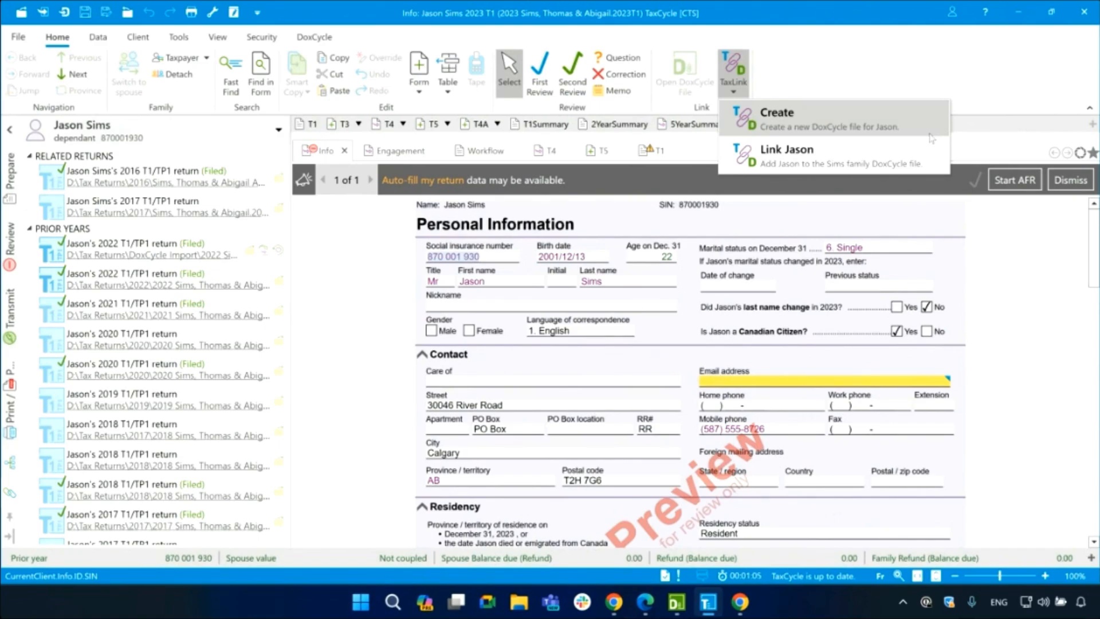
left_click(905, 119)
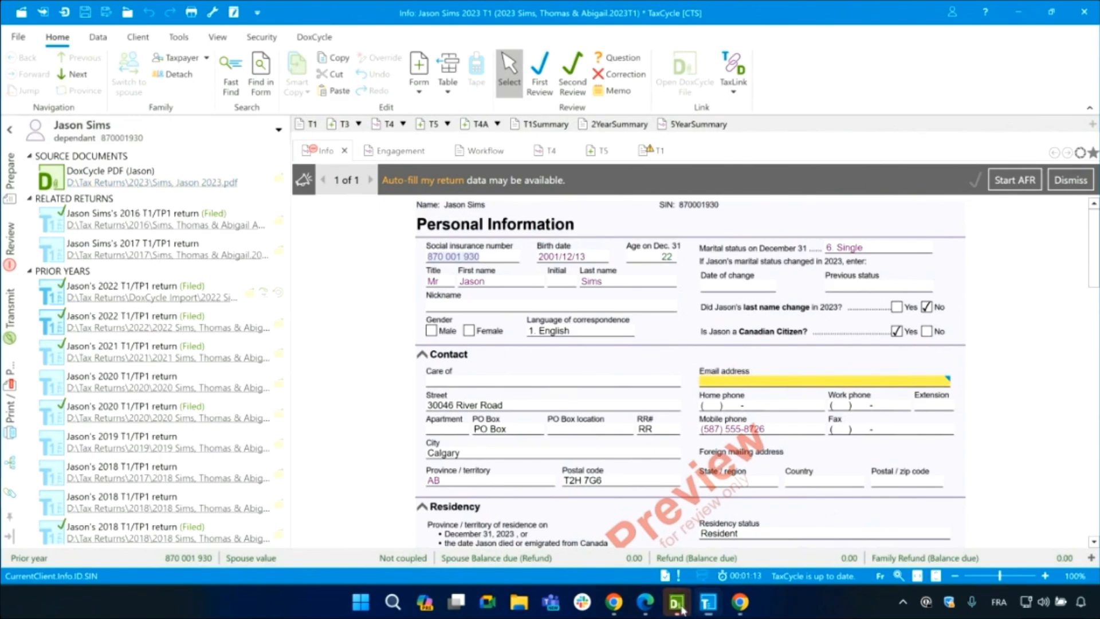
mouse_move(676, 601)
left_click(737, 540)
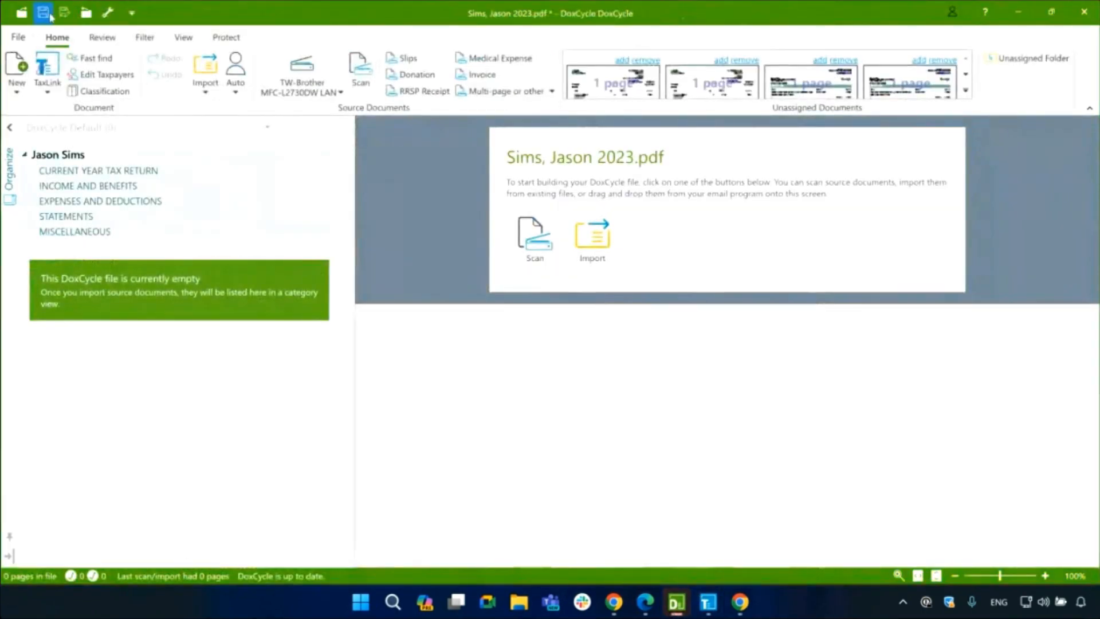
Save the dependant's separate DoxCycle PDF under its suggested name in the 2023 tax returns folder and return to the family PDF
key("ctrl+s")
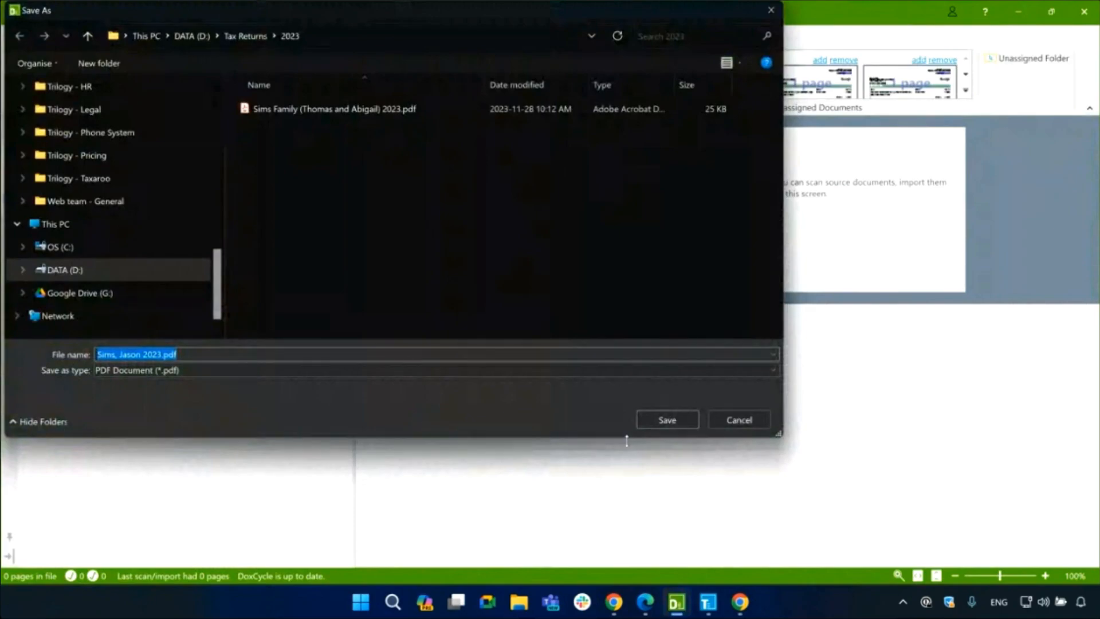
left_click(667, 421)
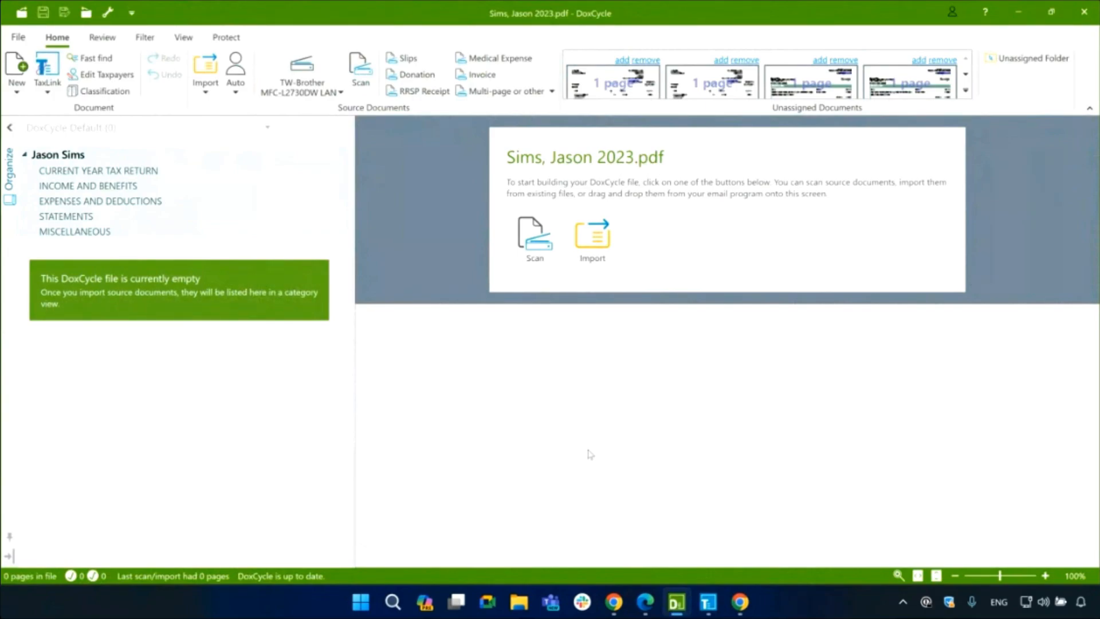
mouse_move(676, 602)
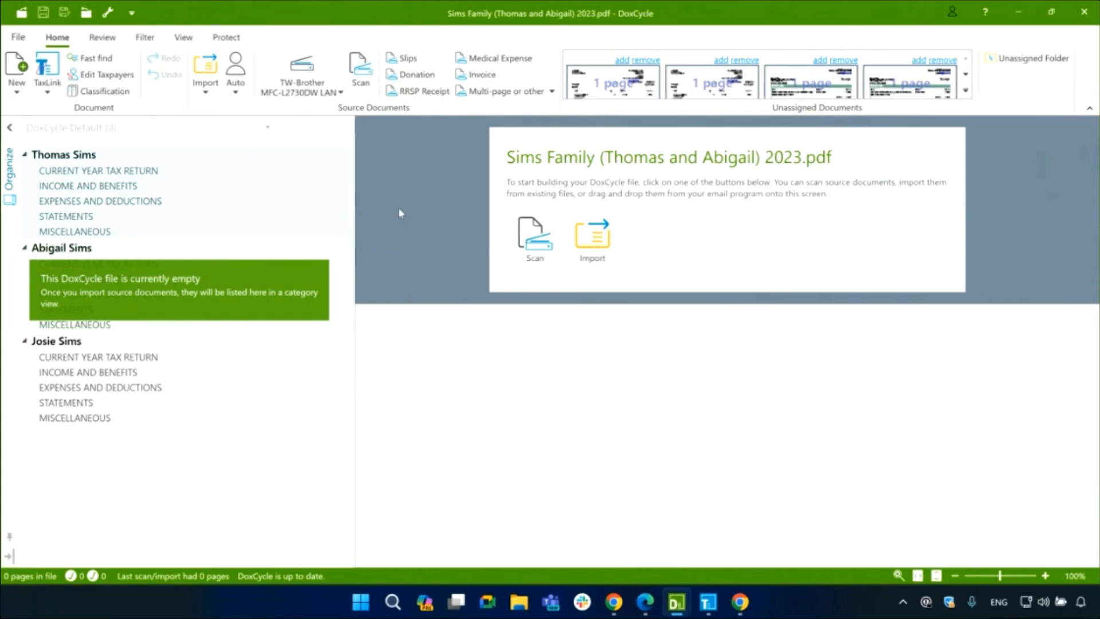
Review the scanner choices and the DoxCycle folder monitoring options, including the import and 'Move to' folders, without changing them
left_click(339, 93)
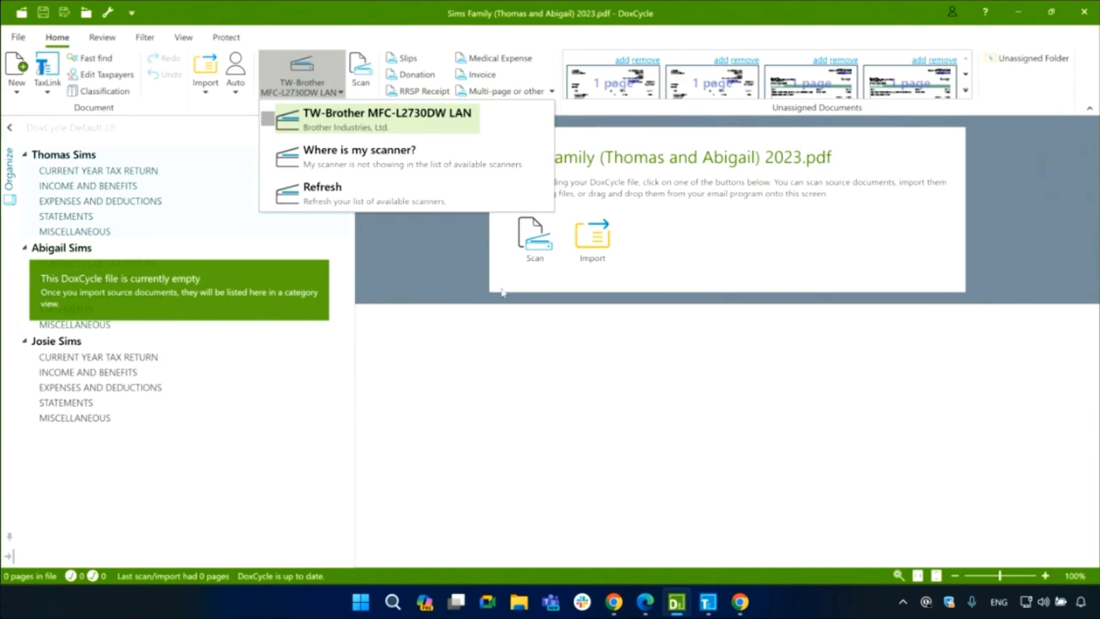
left_click(455, 361)
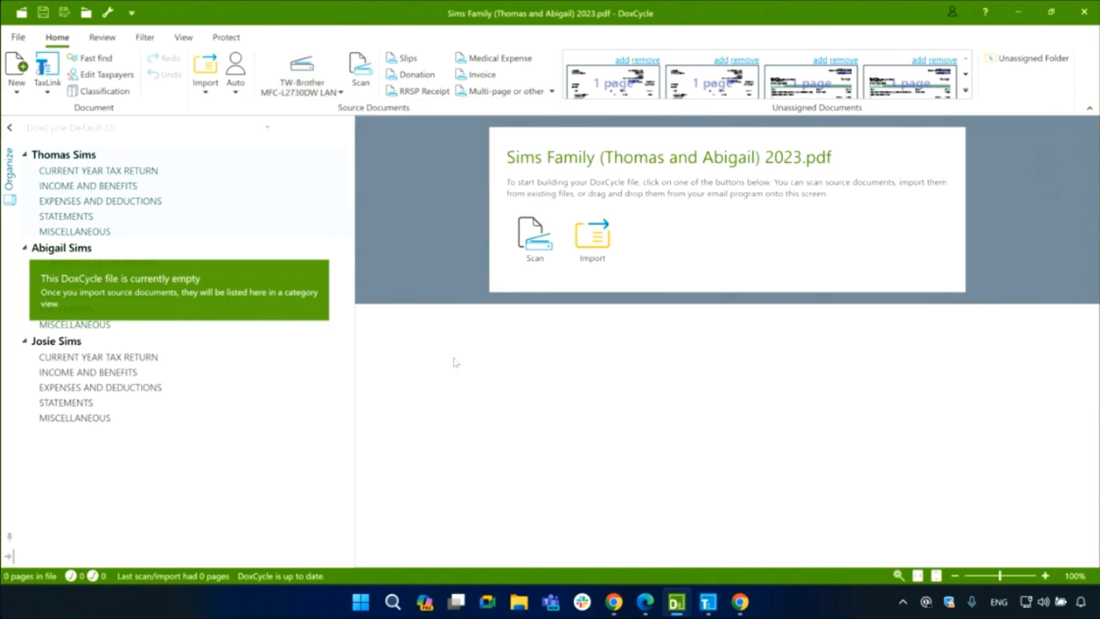
left_click(108, 12)
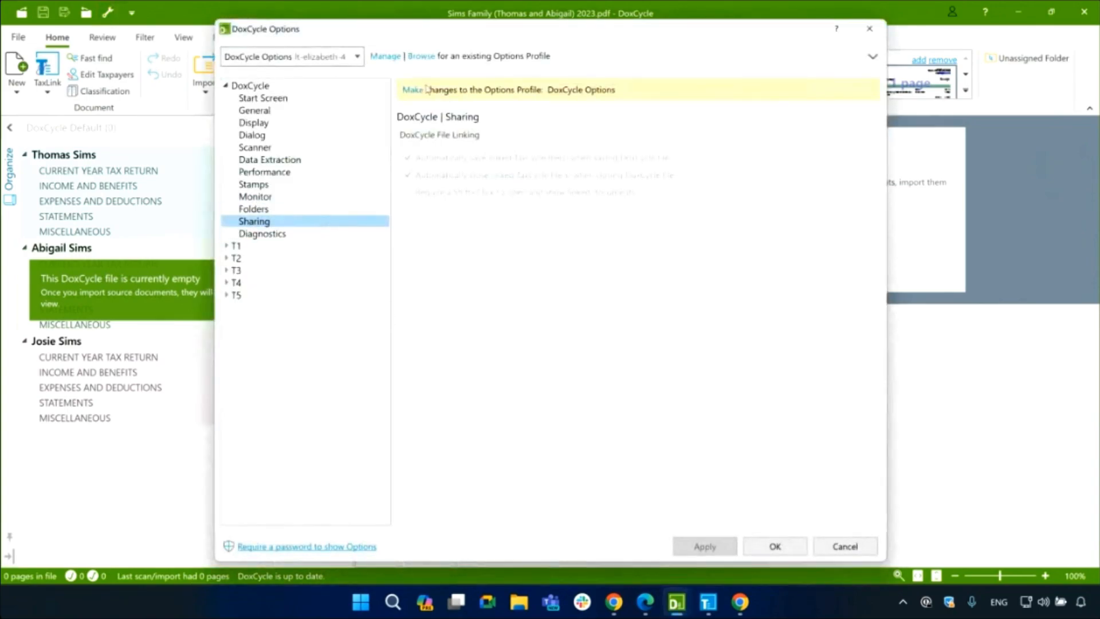
left_click(415, 89)
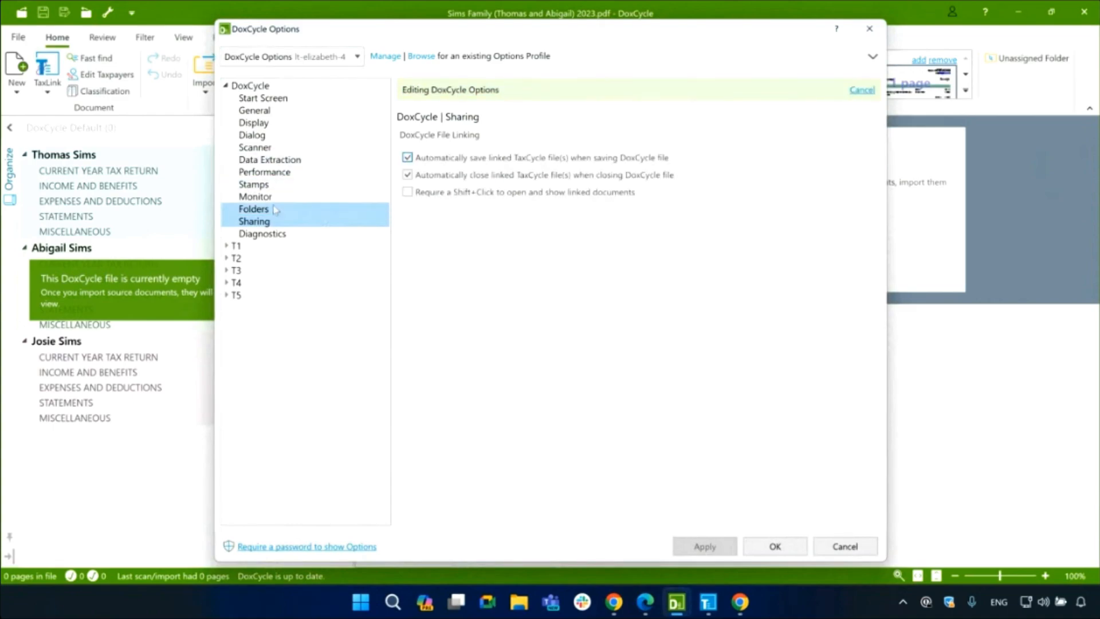
left_click(255, 196)
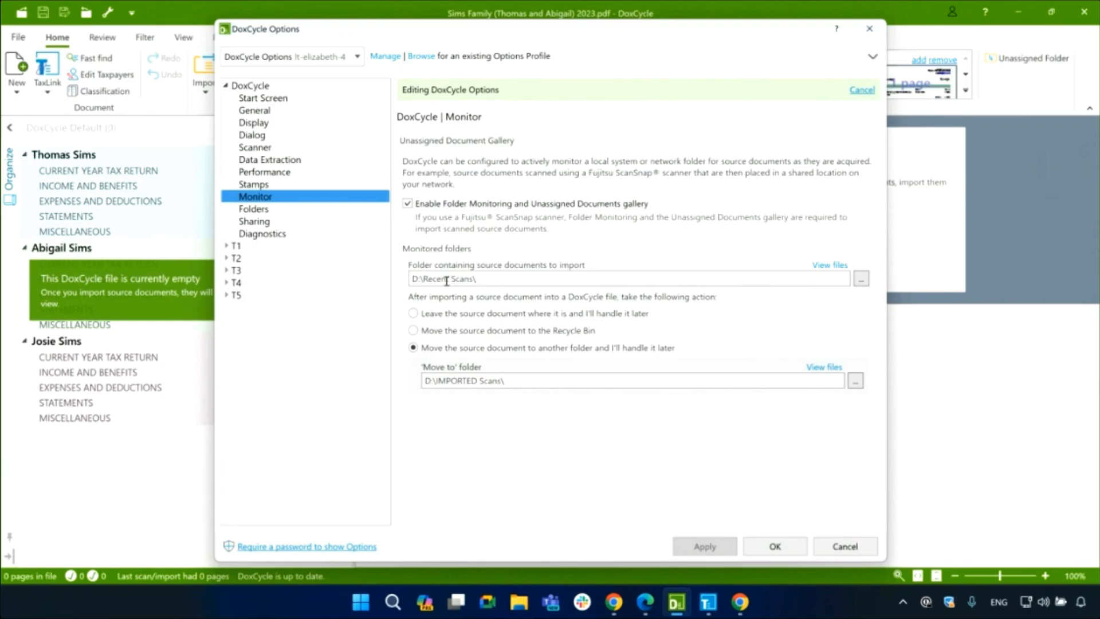
left_click(479, 277)
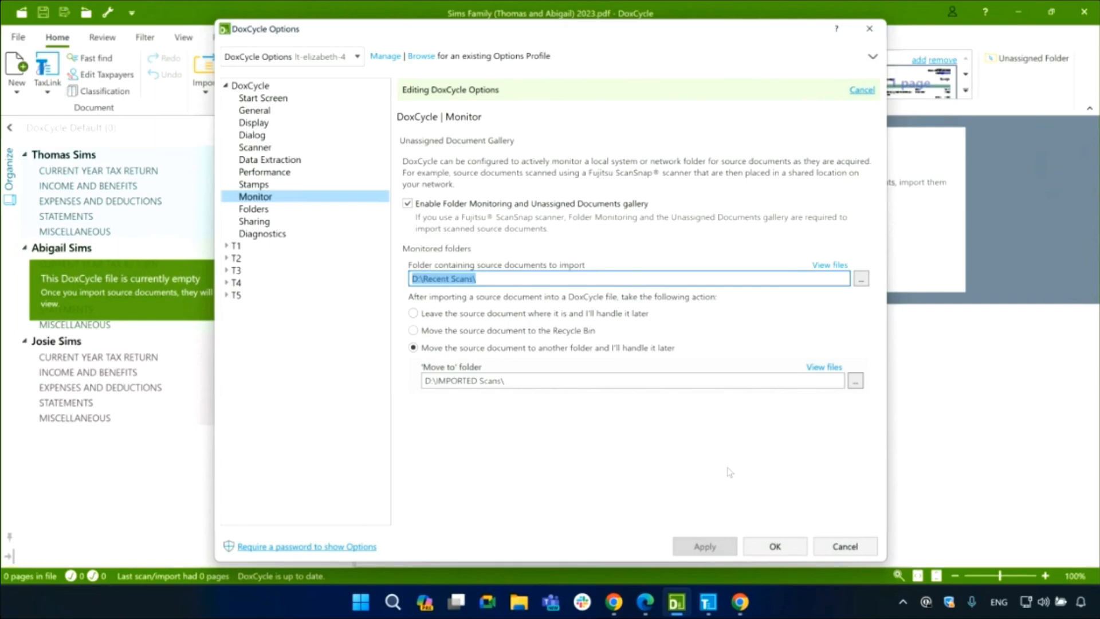
left_click(503, 277)
double_click(483, 280)
left_click(515, 380)
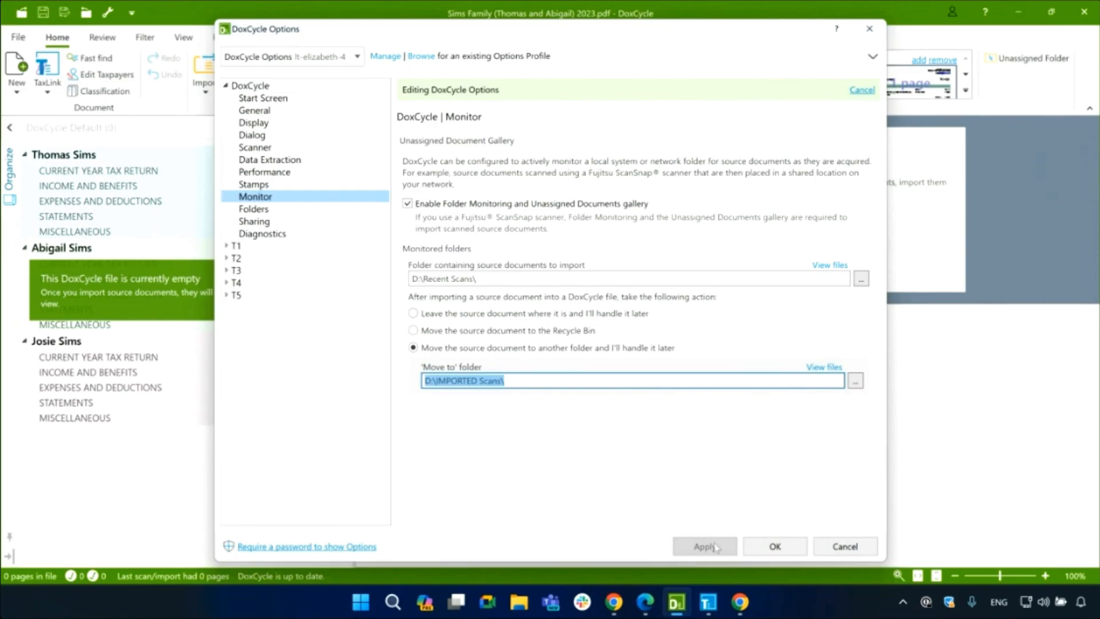
left_click(844, 547)
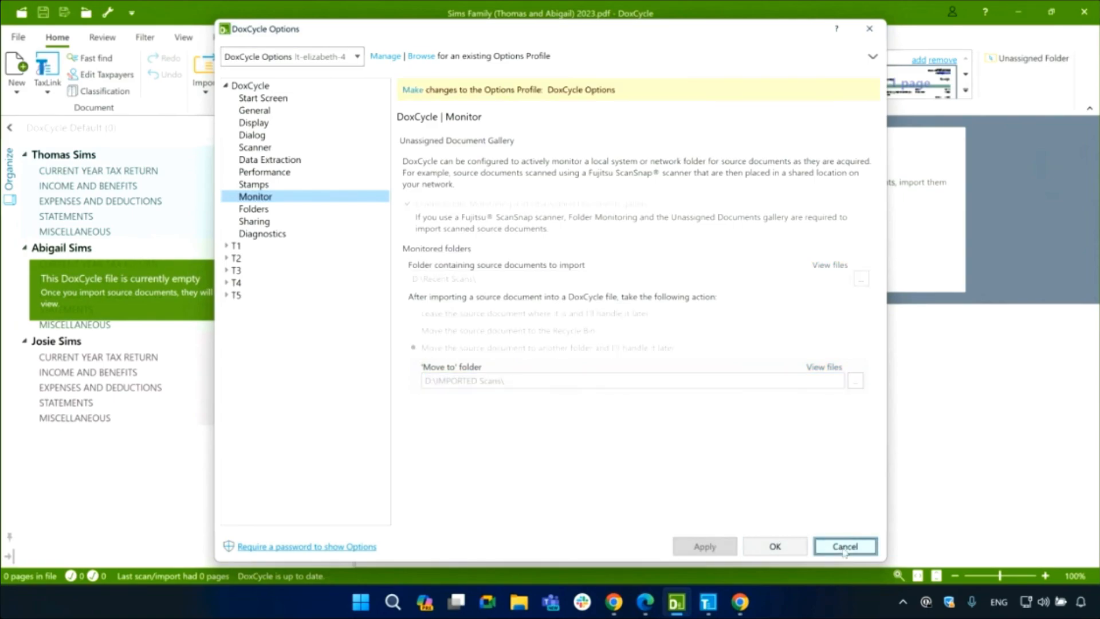
left_click(844, 547)
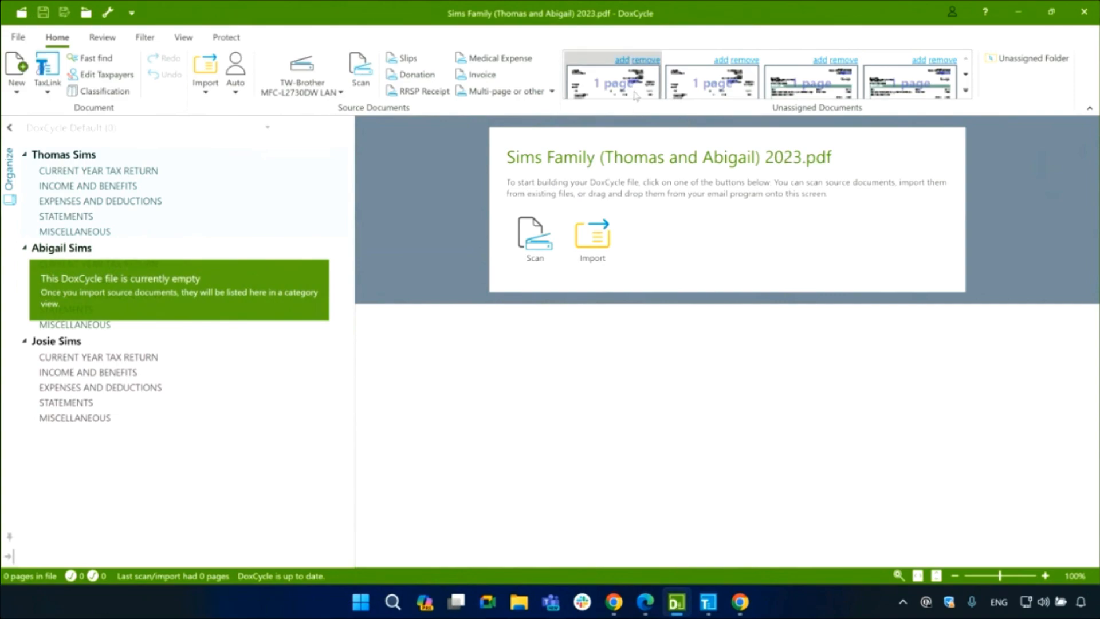
Import the first unassigned document, the September 29 massage receipt, into the family file using the All import action
mouse_move(635, 96)
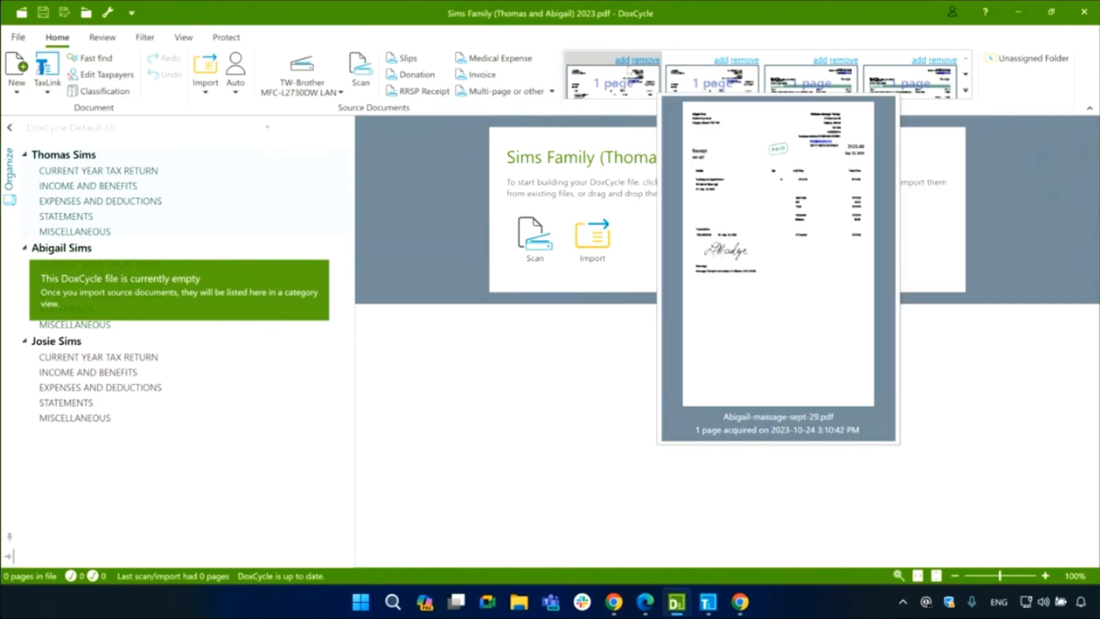
left_click(625, 64)
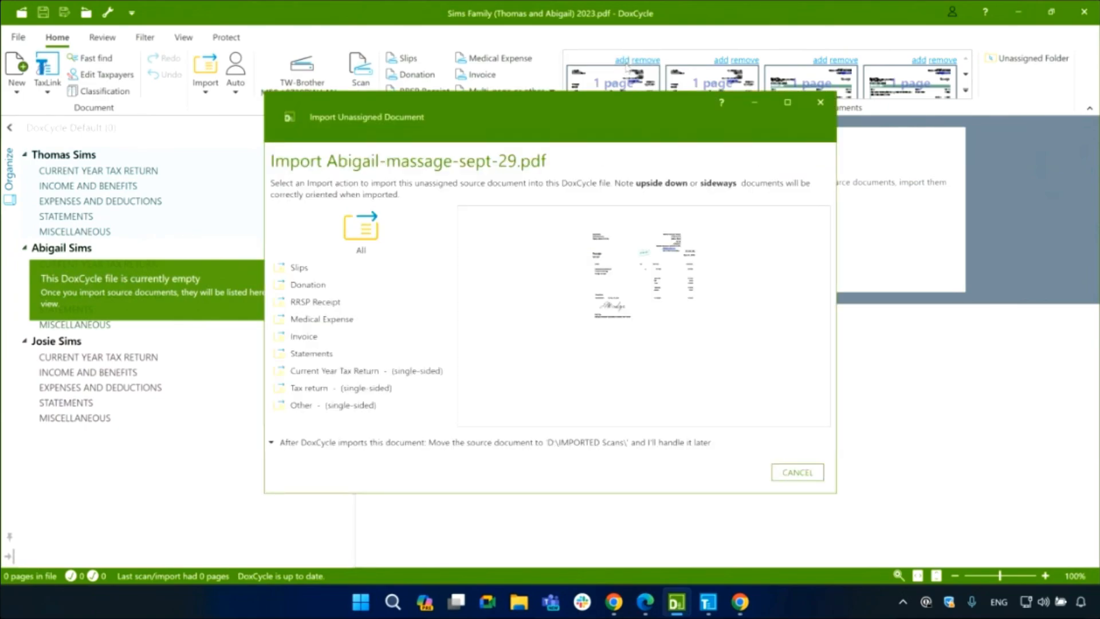
left_click(359, 236)
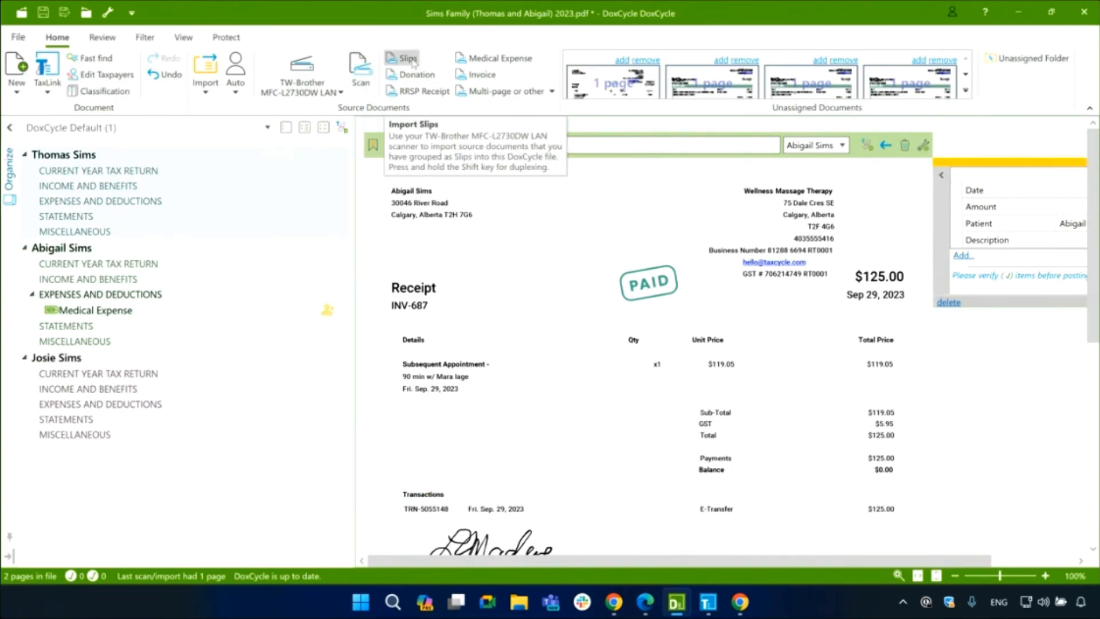
View the document types for multi-page scanning, and narrow the document outline to give the page view more room
left_click(538, 95)
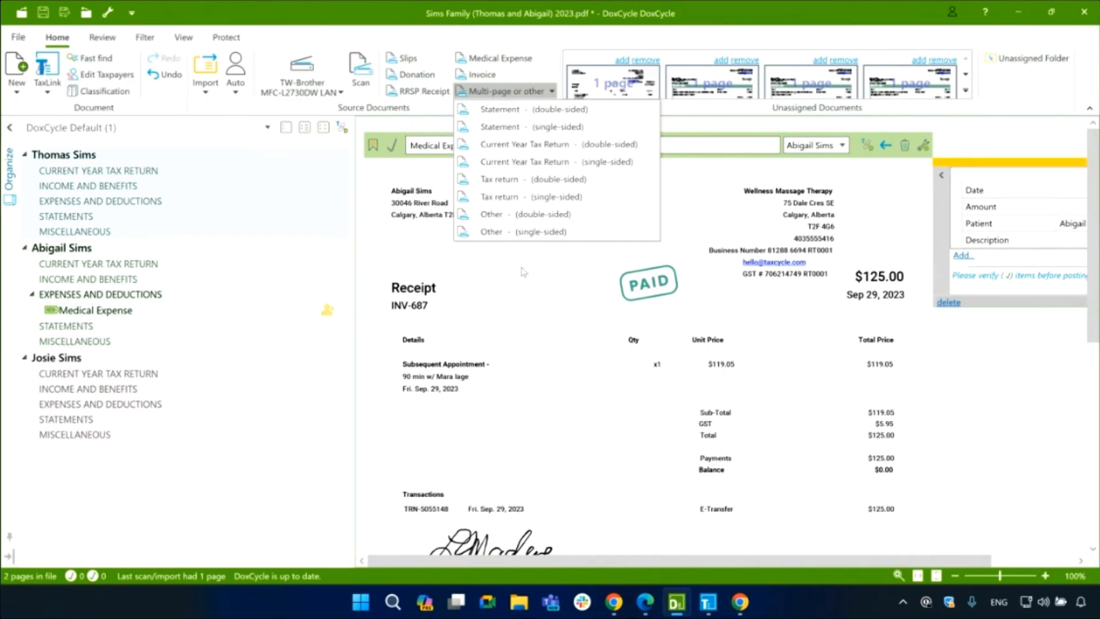
left_click(378, 30)
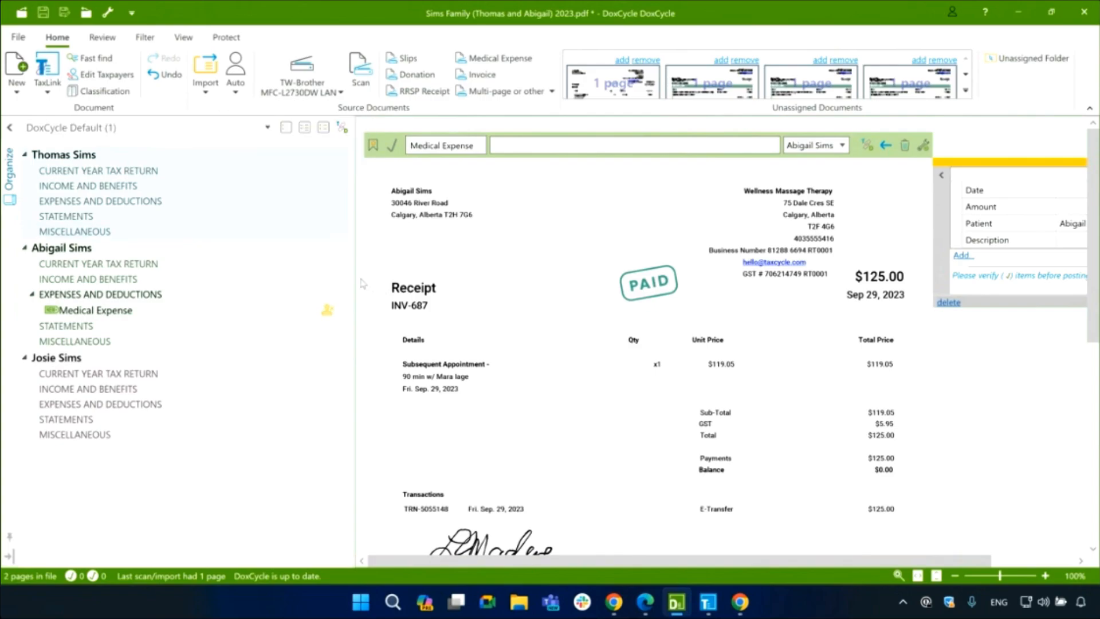
left_click_drag(353, 283, 281, 276)
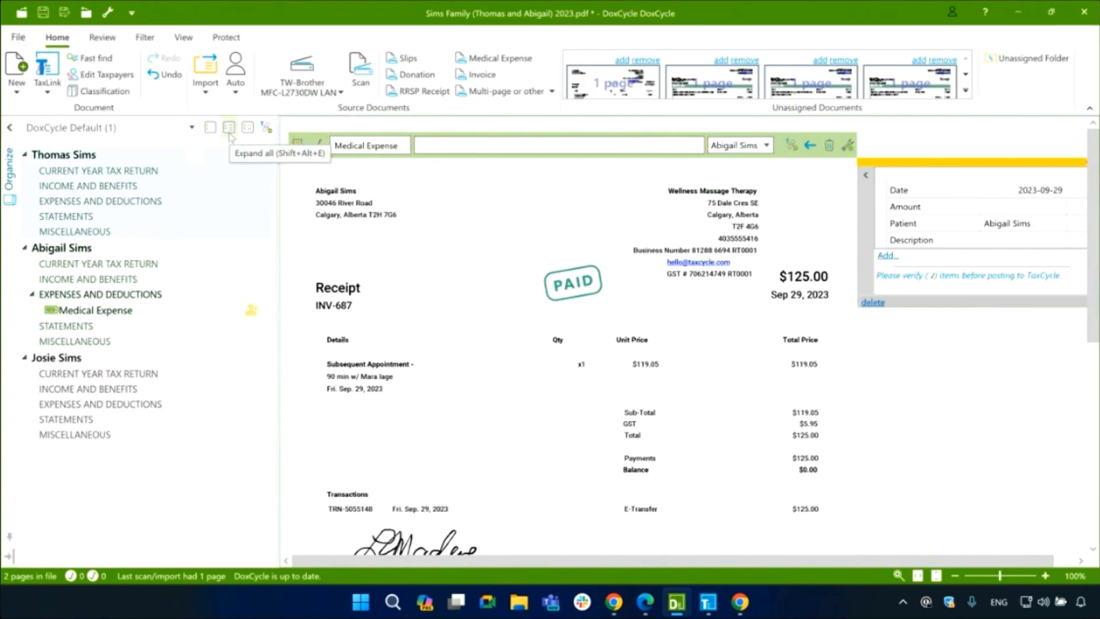
Switch to File Explorer, open the DoxCycle Import folder within Tax Returns, and move the window so the family PDF stays visible
left_click(523, 605)
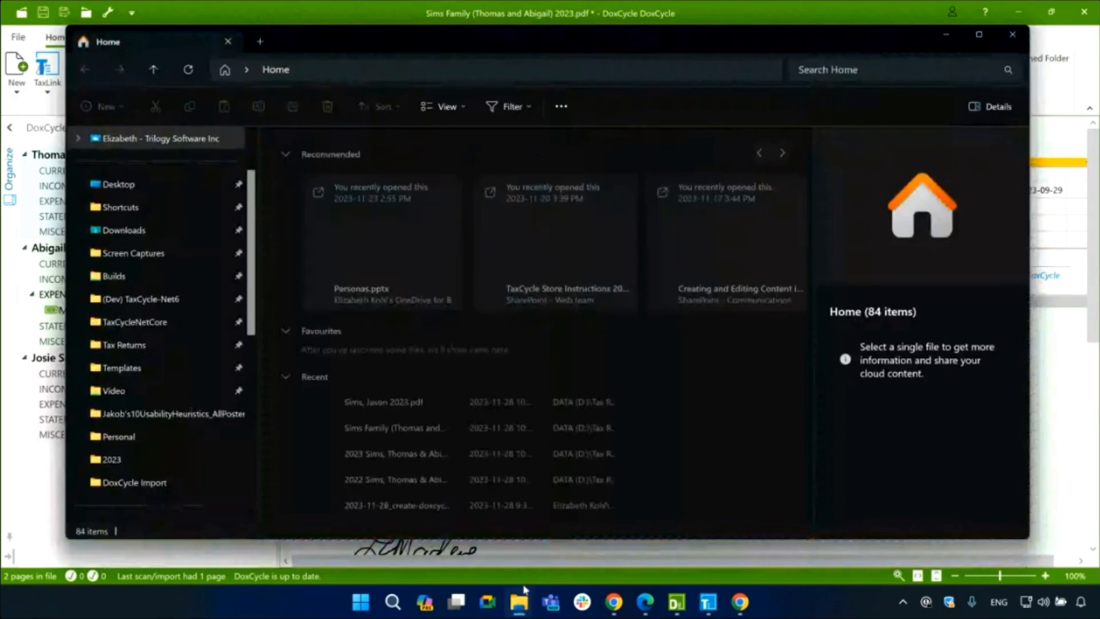
scroll(137, 456, "down", 5)
scroll(149, 393, "up", 5)
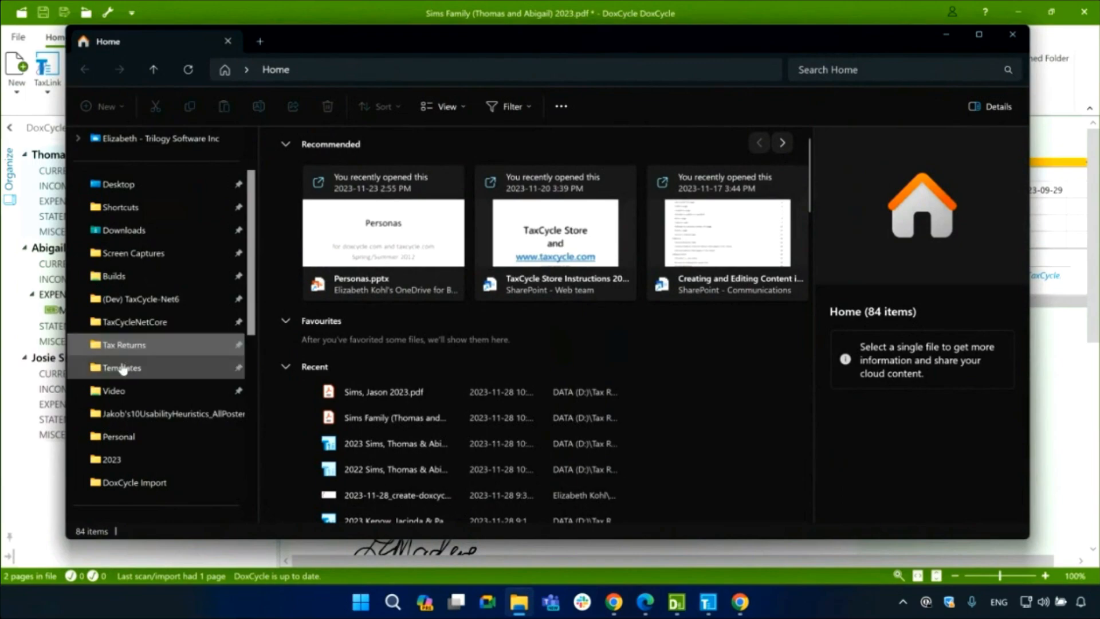
left_click(123, 346)
scroll(320, 373, "down", 3)
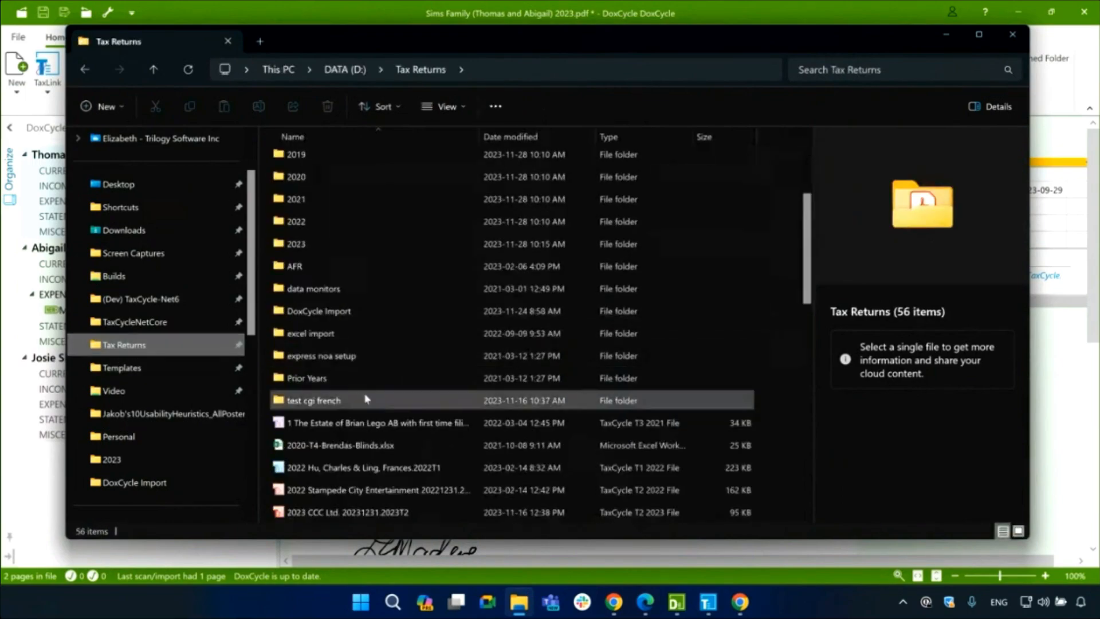
double_click(319, 310)
left_click_drag(386, 46, 870, 75)
Import the nine receipts and slips, from the January 29 massage receipt through the Winnipeg U T2202, into the maximized family PDF
left_click(825, 217)
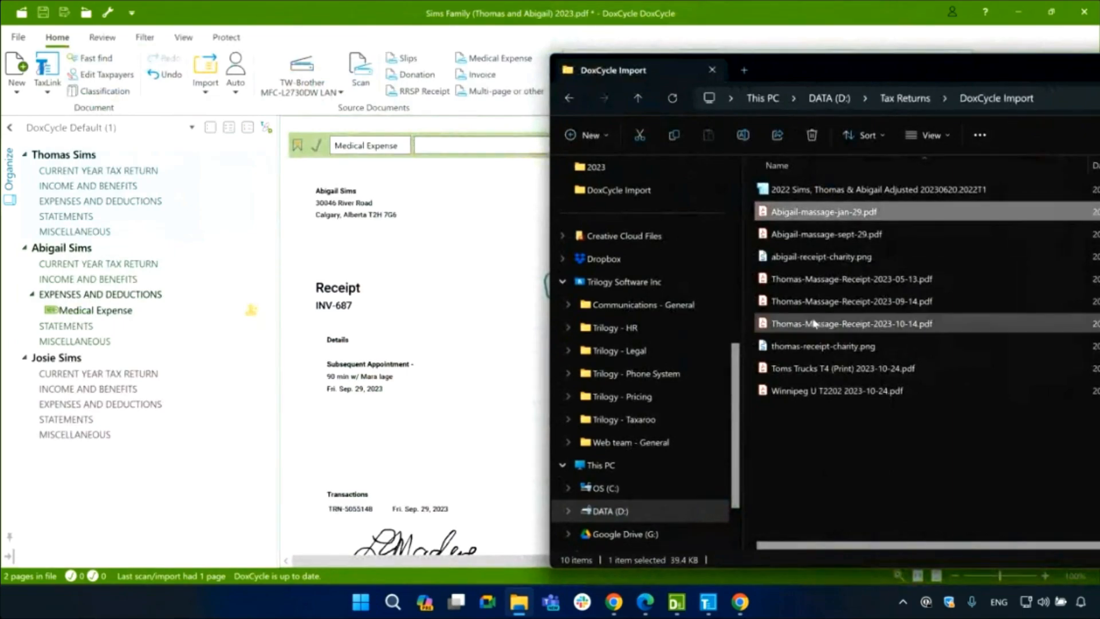
left_click(795, 392, "shift")
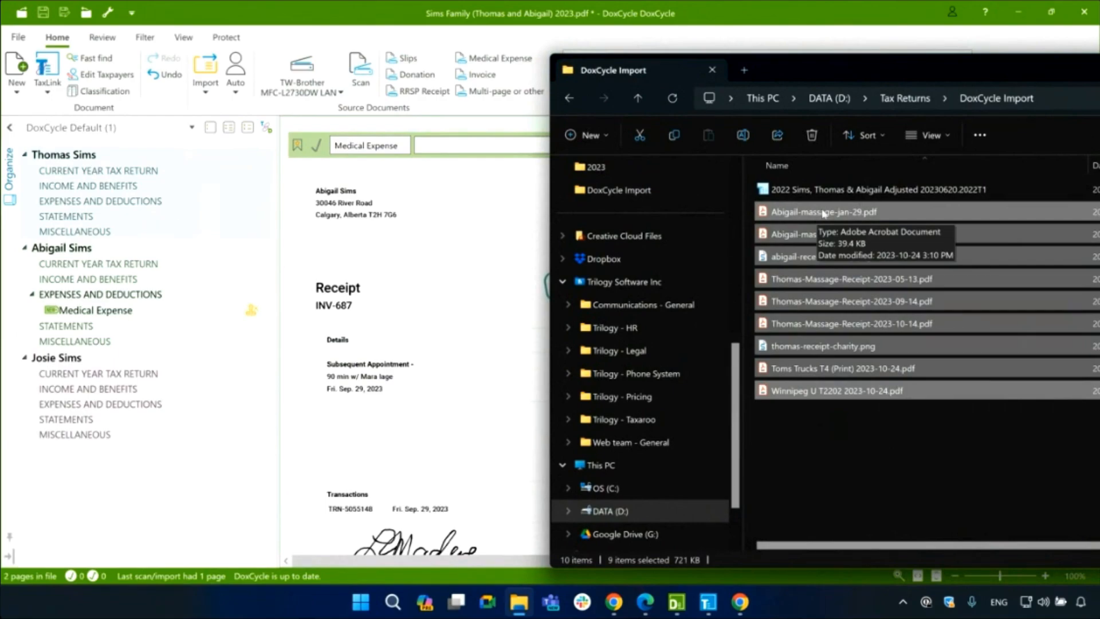
left_click_drag(824, 212, 430, 232)
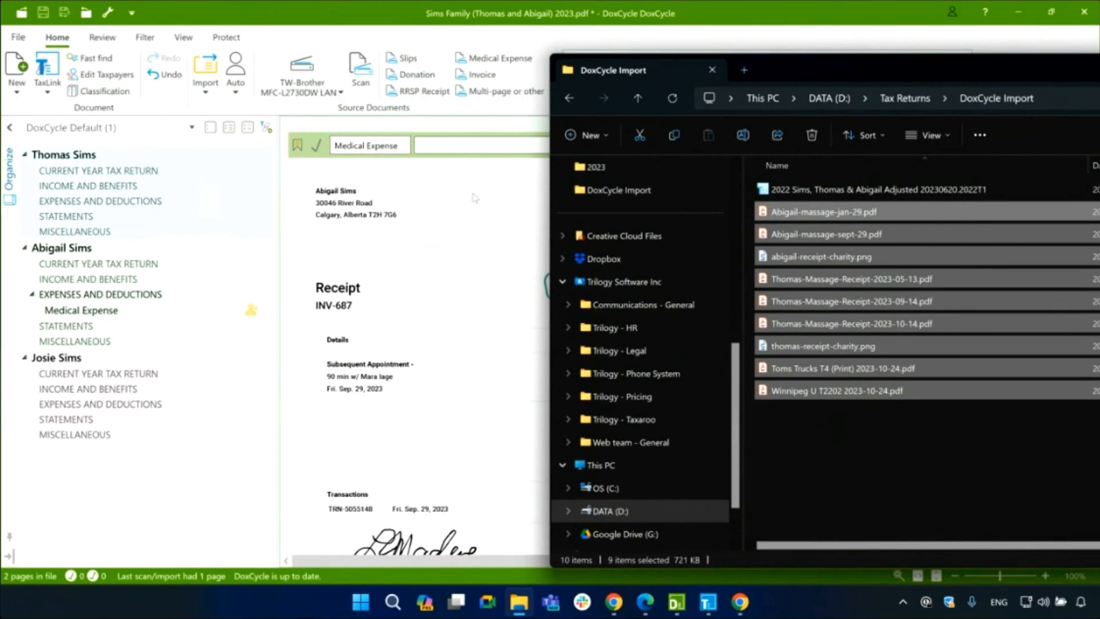
double_click(693, 12)
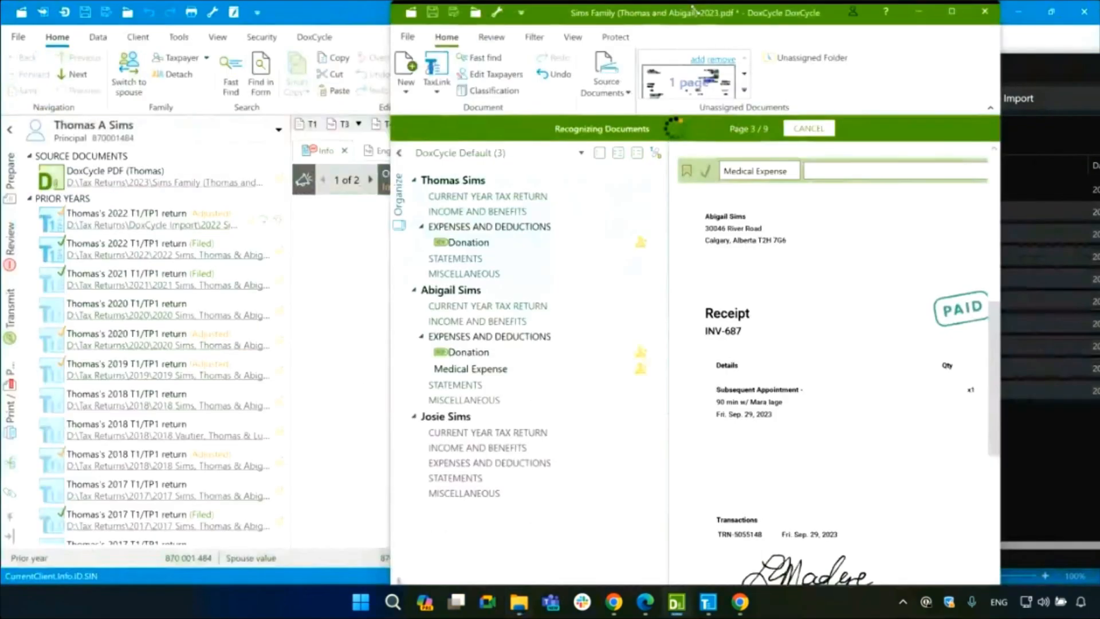
double_click(788, 17)
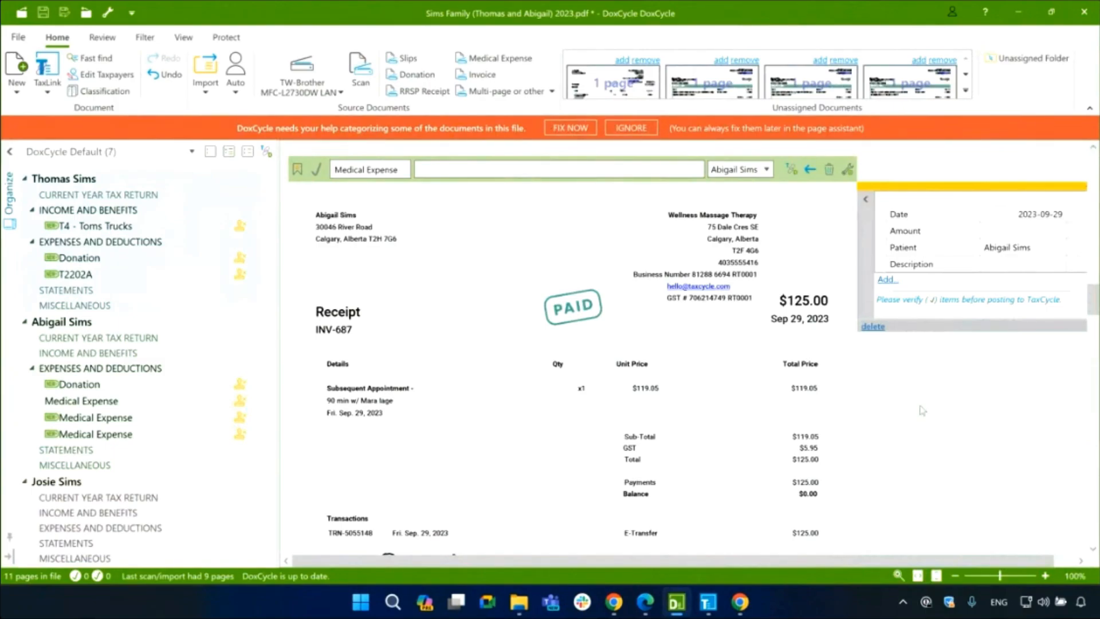
Examine the imported Toms Trucks T4, the principal's donation receipt, the spouse's medical expense and the unclassified documents outside the outline
left_click(144, 229)
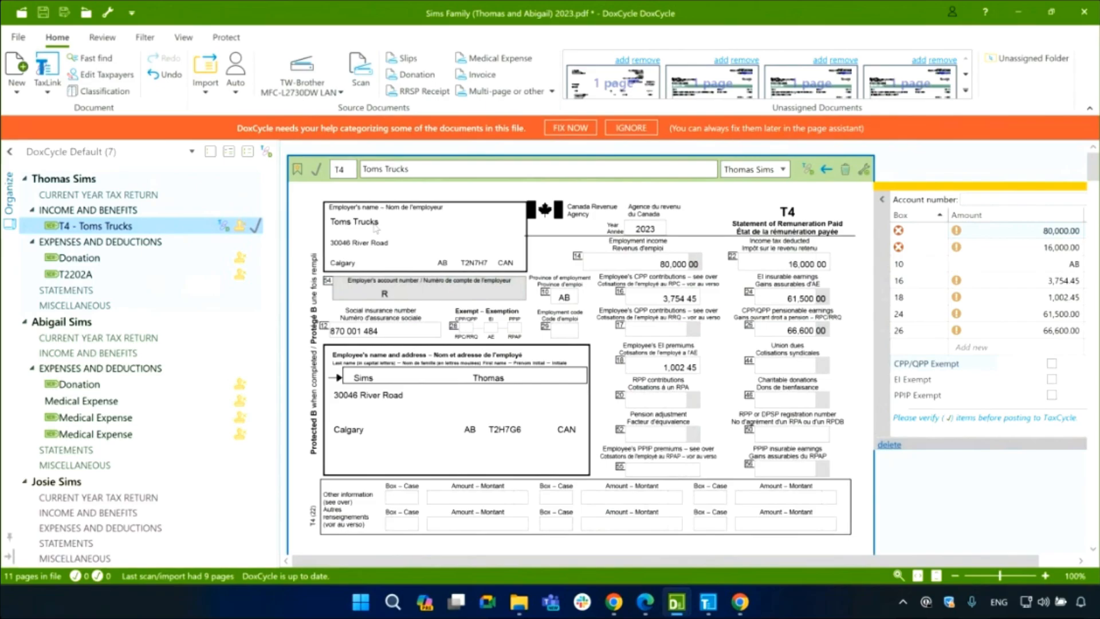
left_click(79, 258)
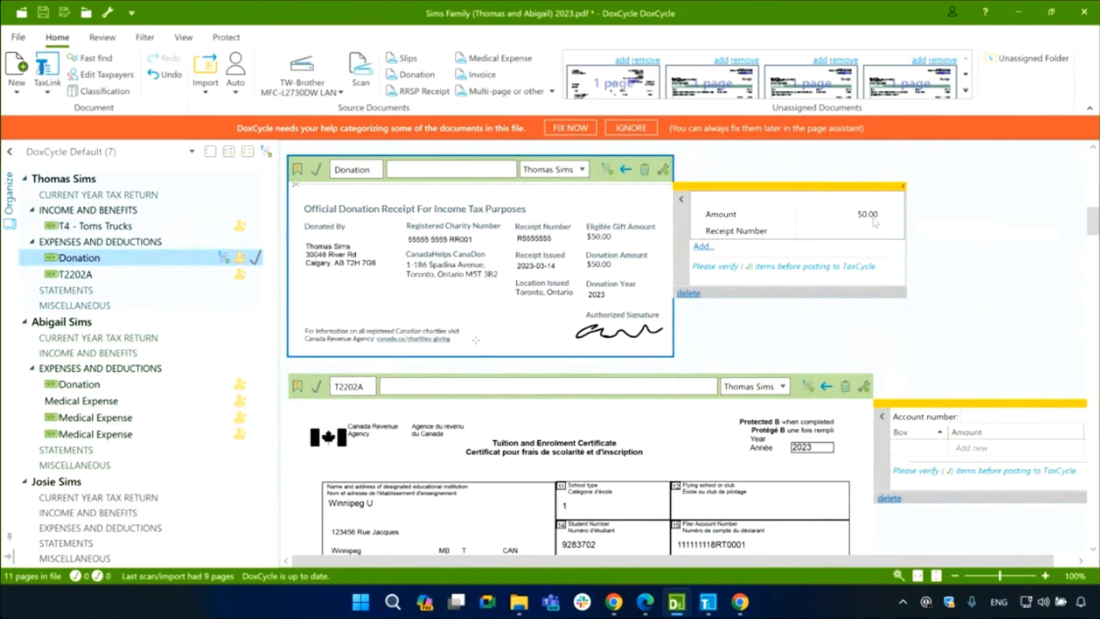
left_click(93, 422)
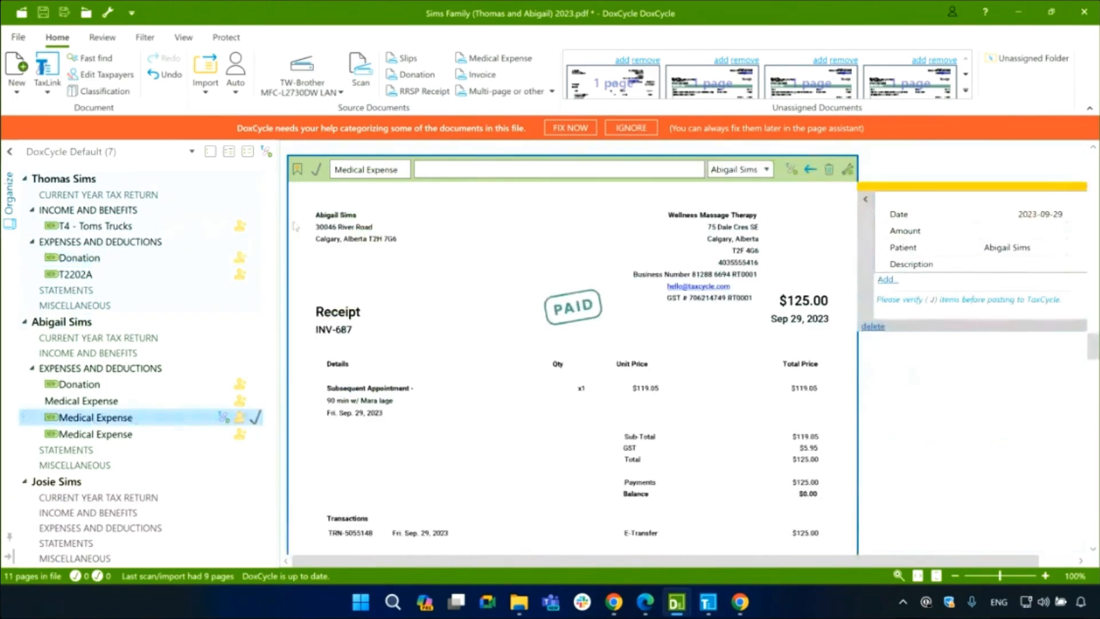
scroll(131, 422, "down", 2)
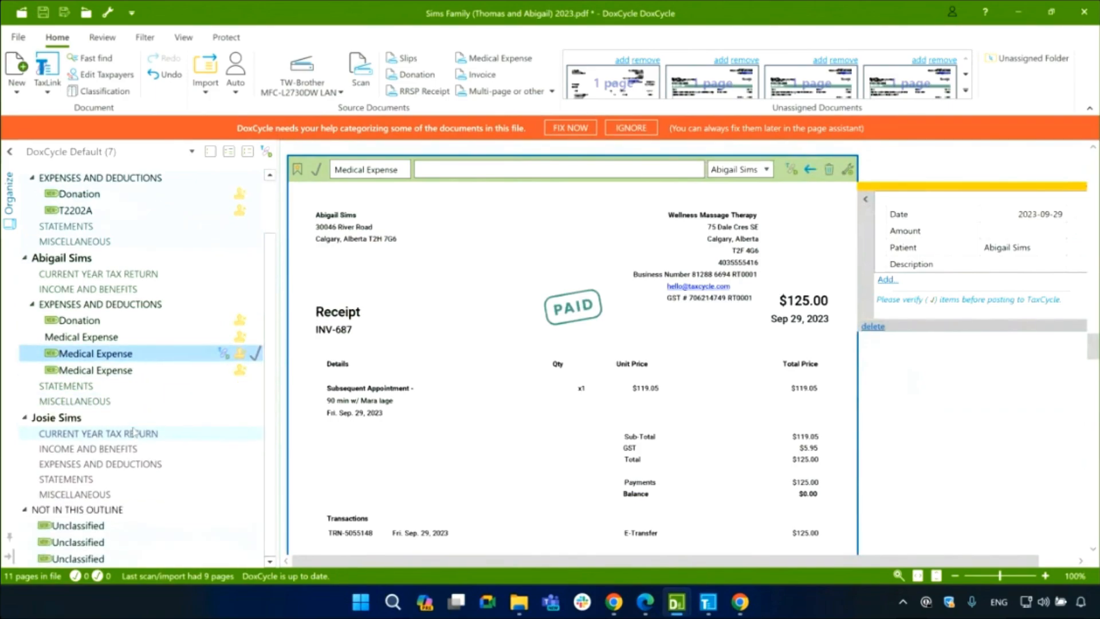
scroll(133, 427, "up", 2)
scroll(132, 427, "down", 2)
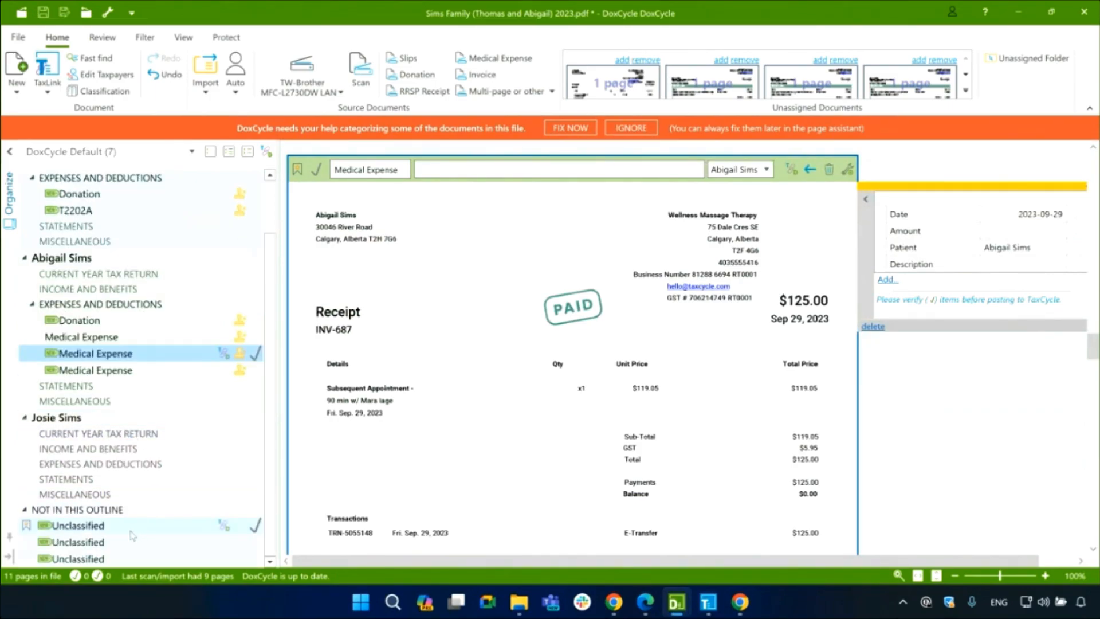
scroll(131, 535, "up", 2)
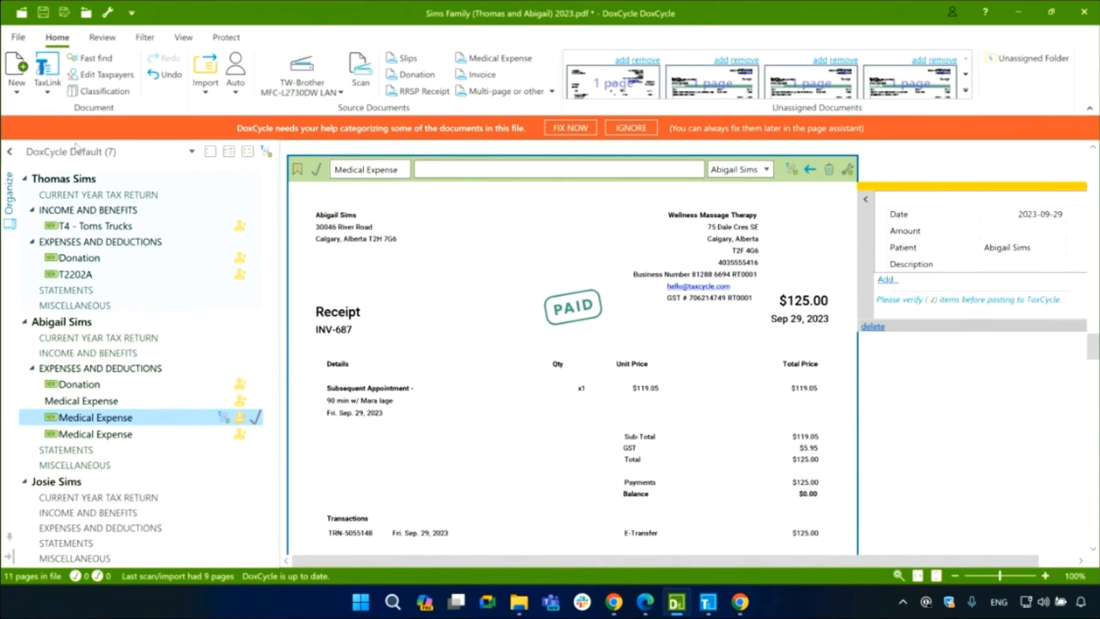
scroll(131, 372, "down", 2)
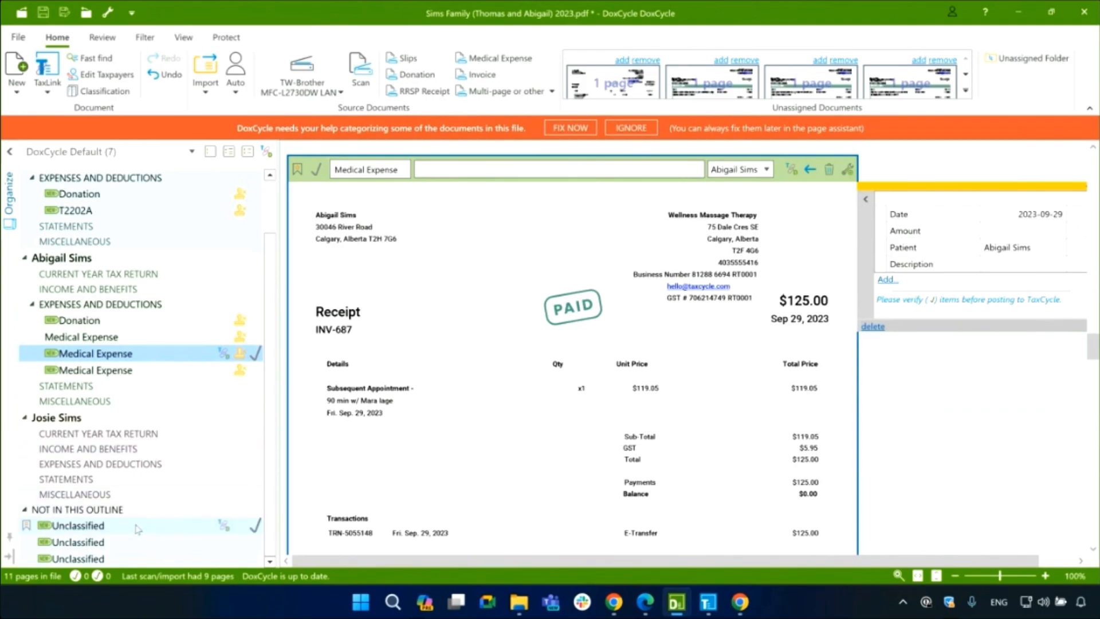
Start fixing the uncategorized documents, select all three massage receipts, and set their type to Medical Expense and issuer to Ray Peterson Massage
left_click(576, 129)
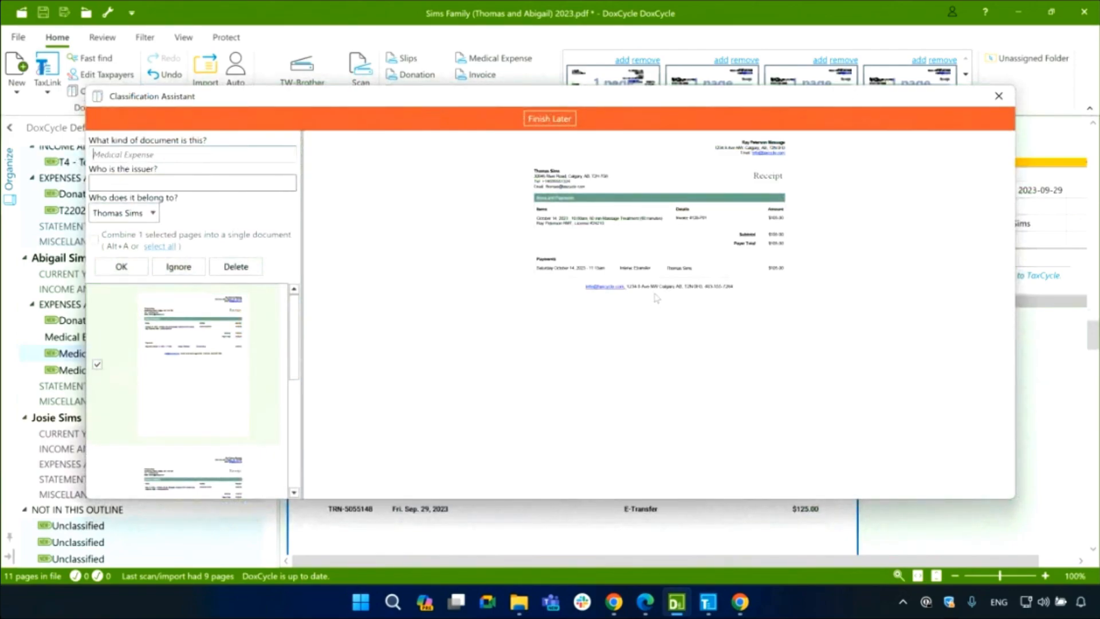
scroll(250, 371, "down", 2)
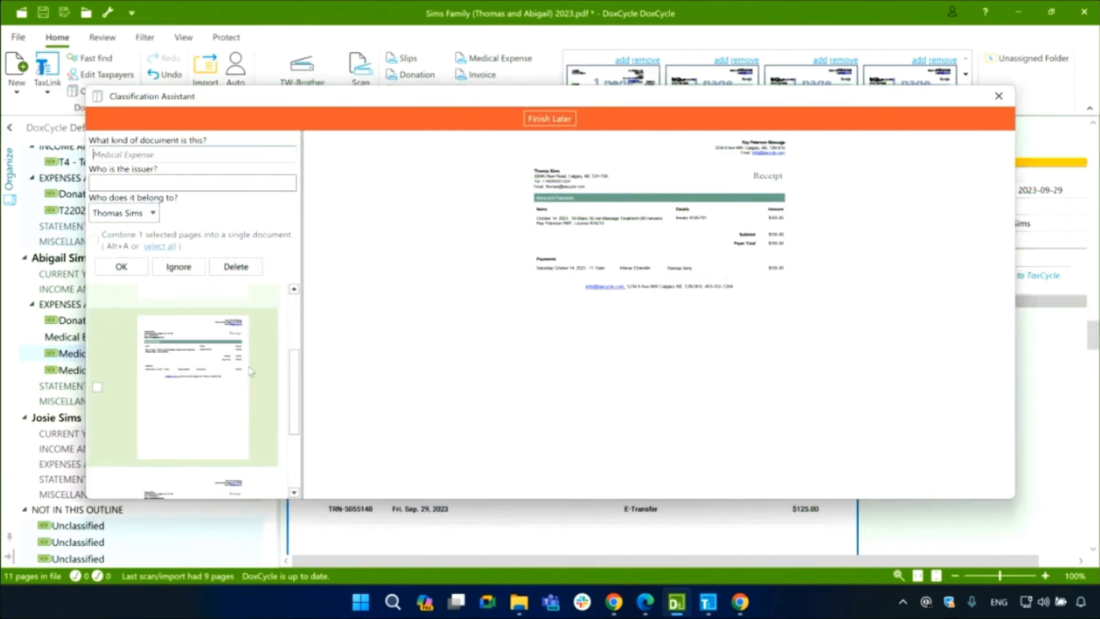
left_click(144, 403)
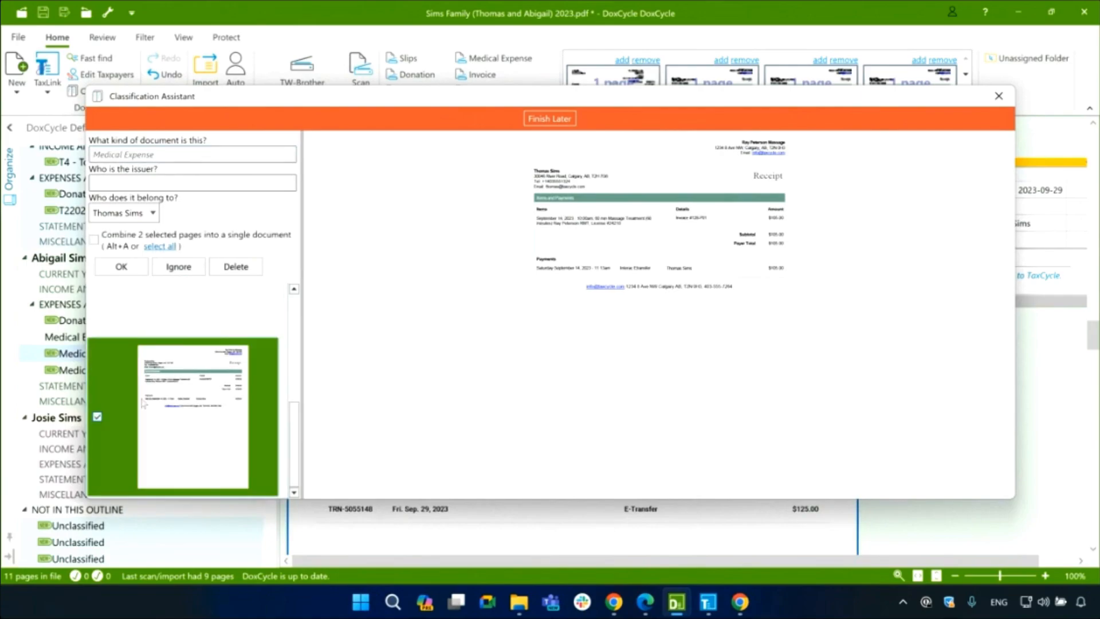
scroll(143, 403, "up", 2)
left_click(98, 394)
scroll(181, 389, "up", 2)
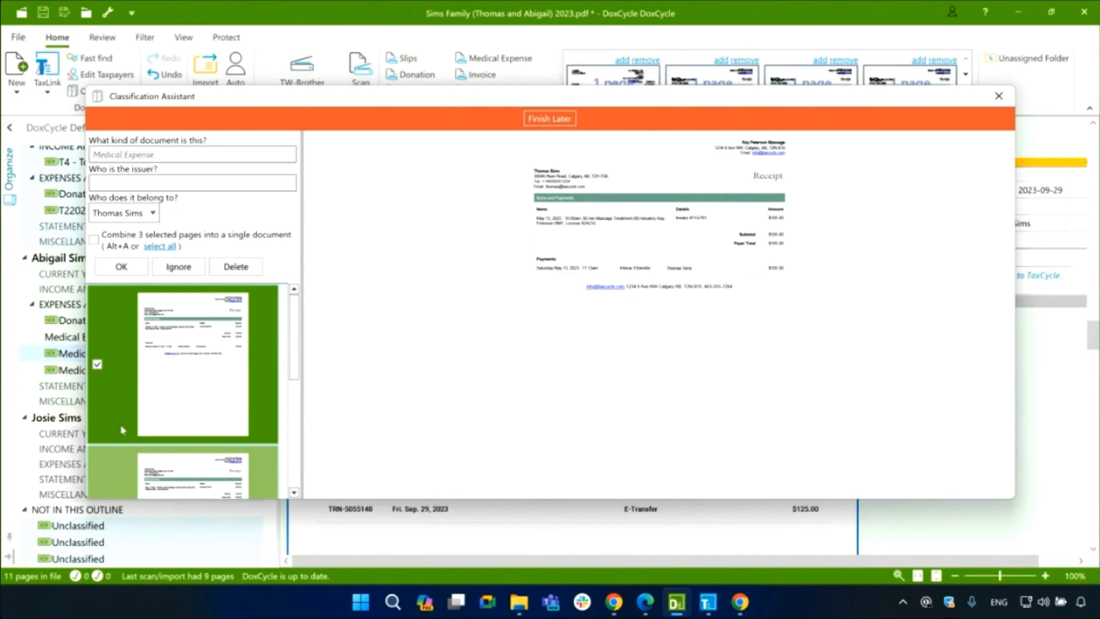
left_click(173, 151)
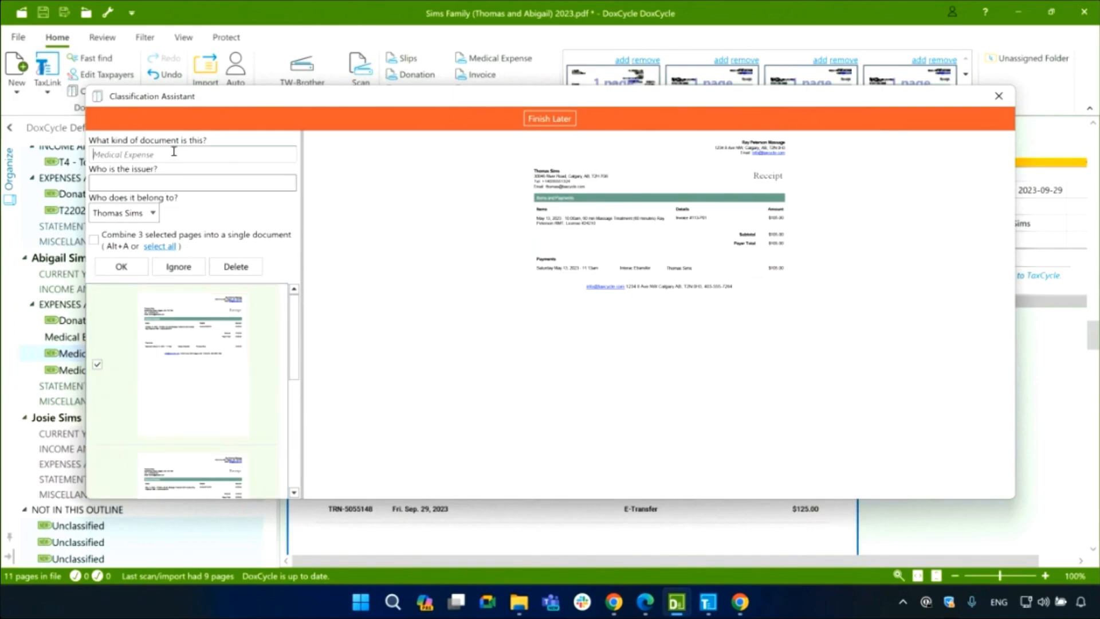
type("Medical Expense")
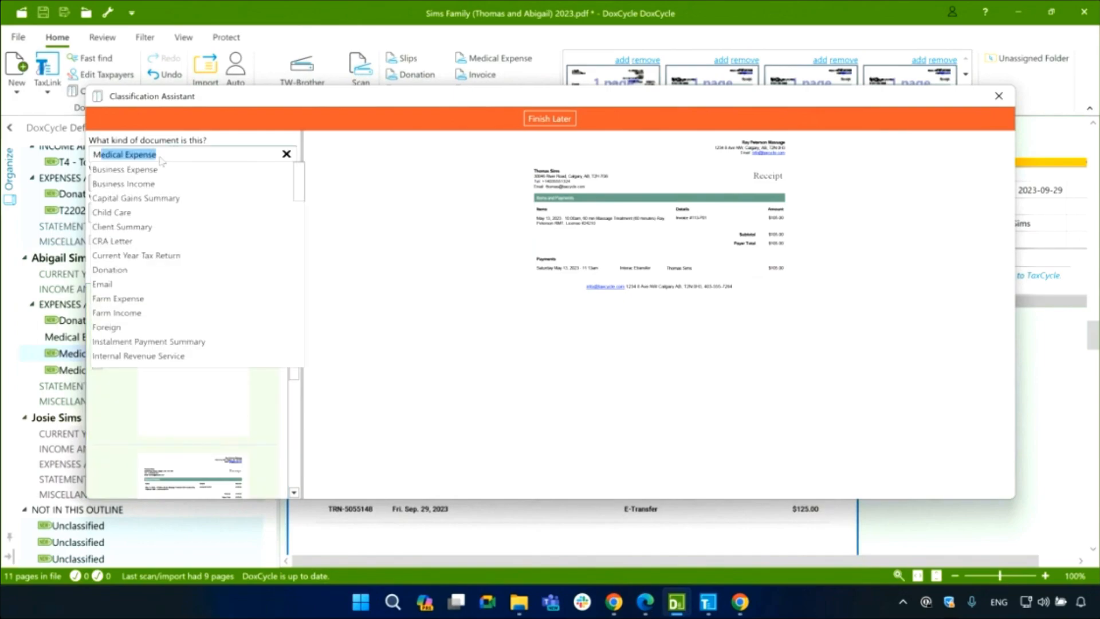
key("Tab")
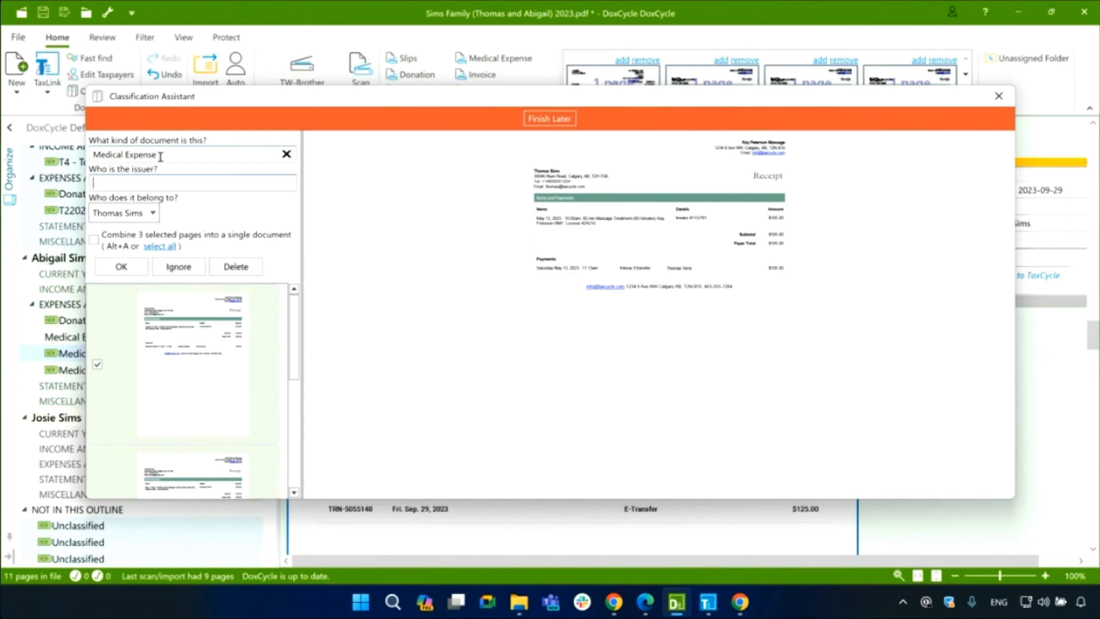
type("Ray Peterson Massage")
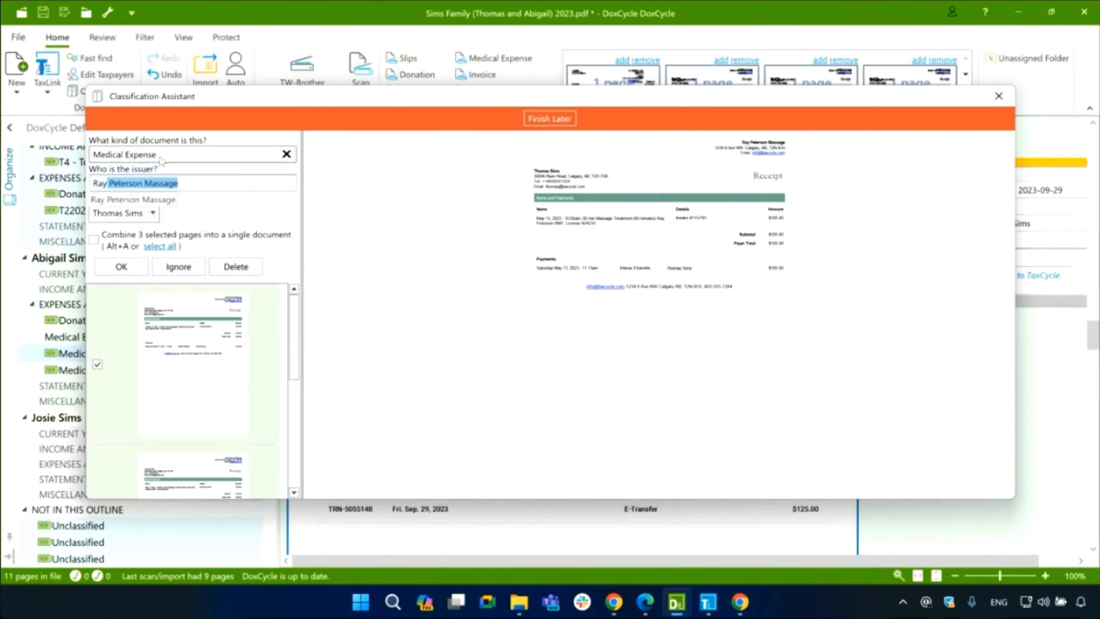
key("Tab")
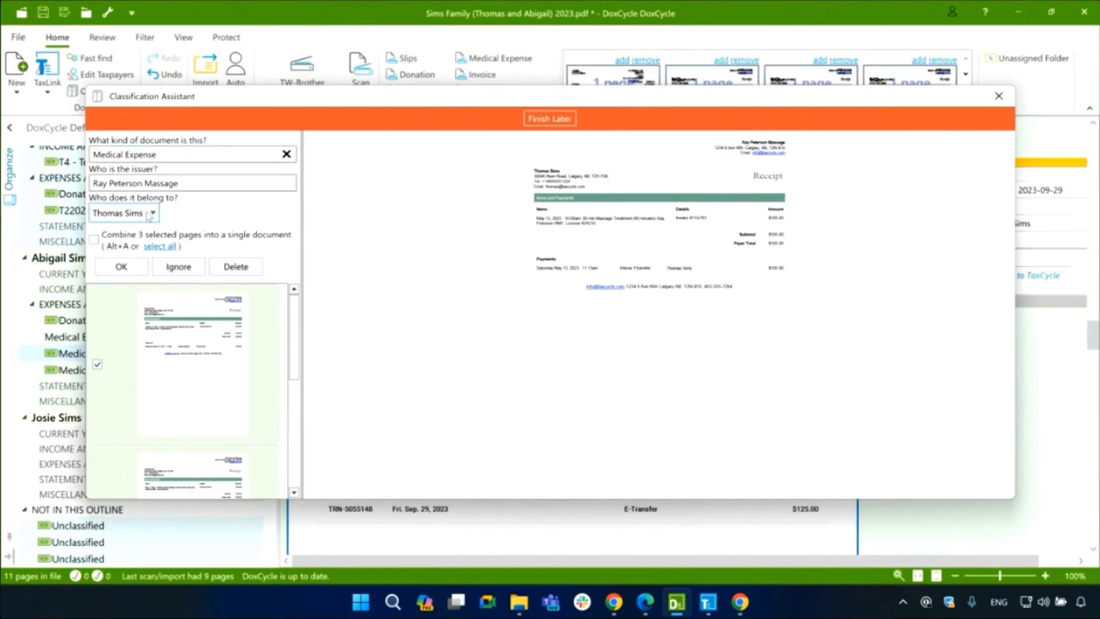
Exclude the October 14 receipt, classify the other two selected receipts as separate documents, and close the Classification Assistant
left_click(97, 365)
scroll(126, 368, "down", 2)
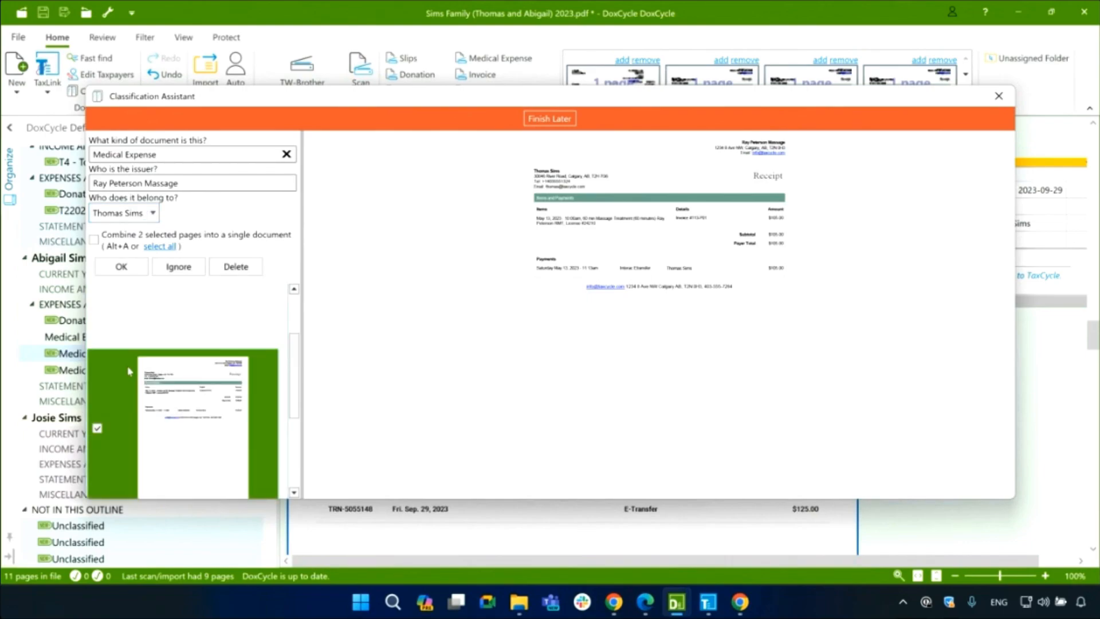
scroll(129, 371, "up", 1)
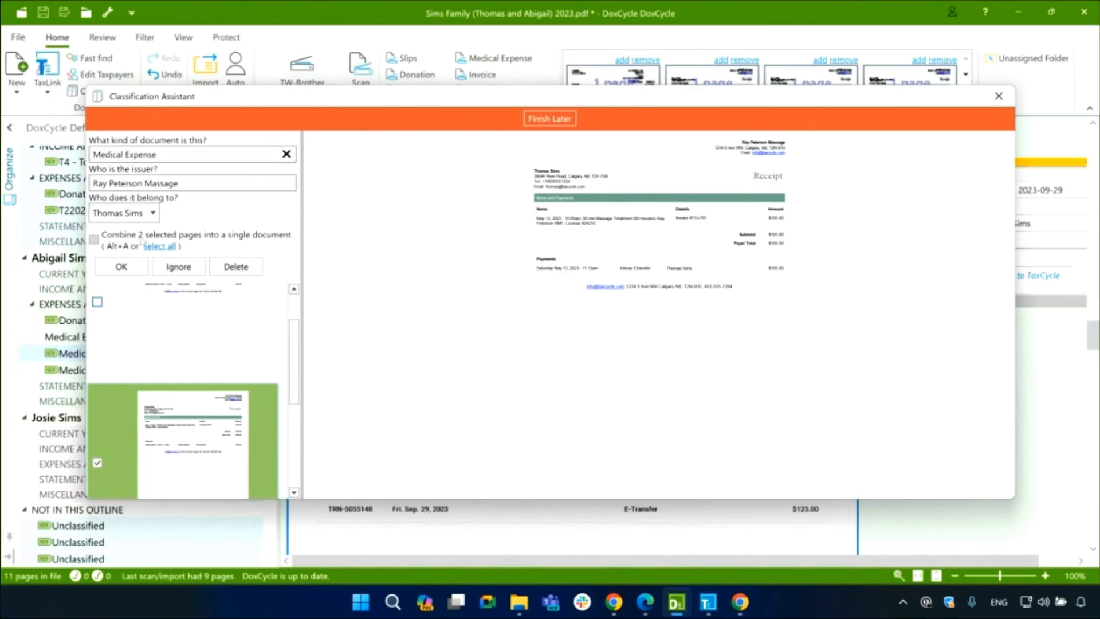
left_click(94, 241)
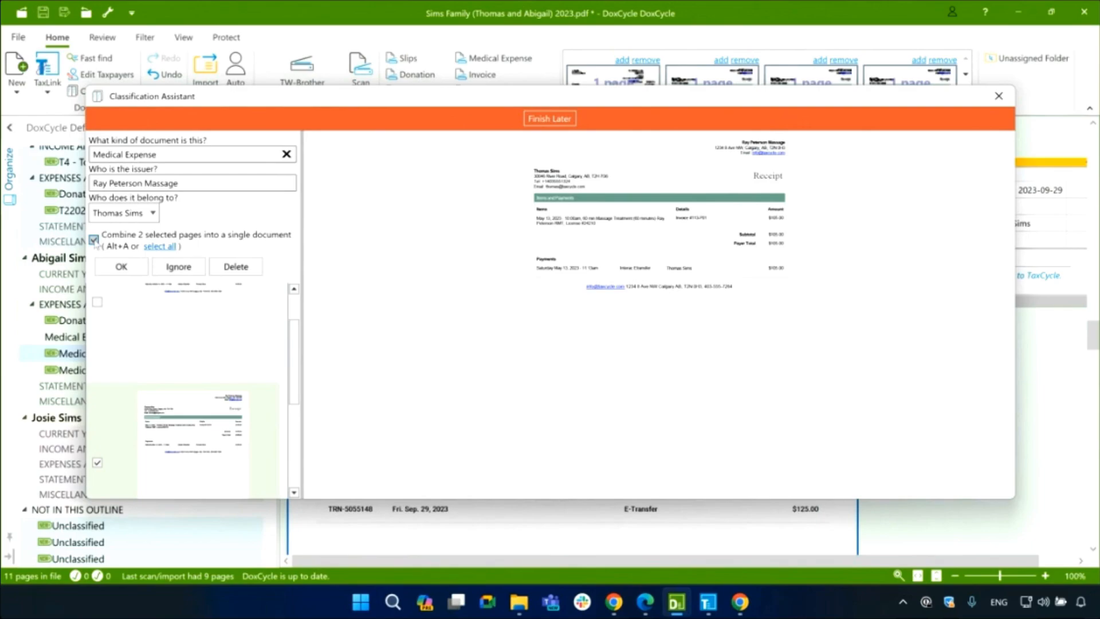
left_click(94, 240)
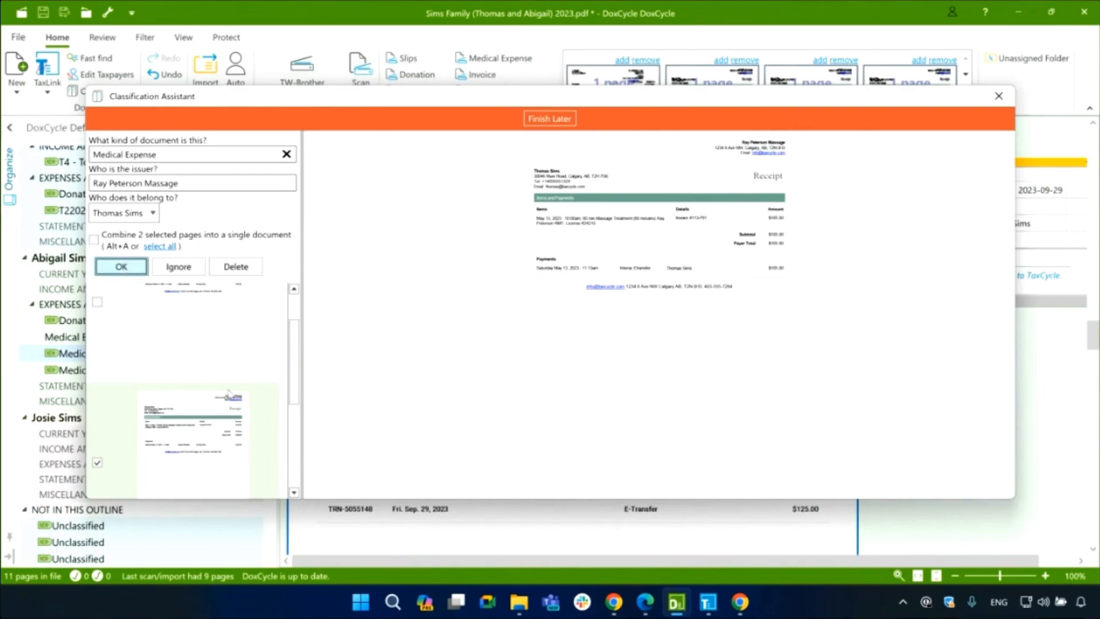
key("Return")
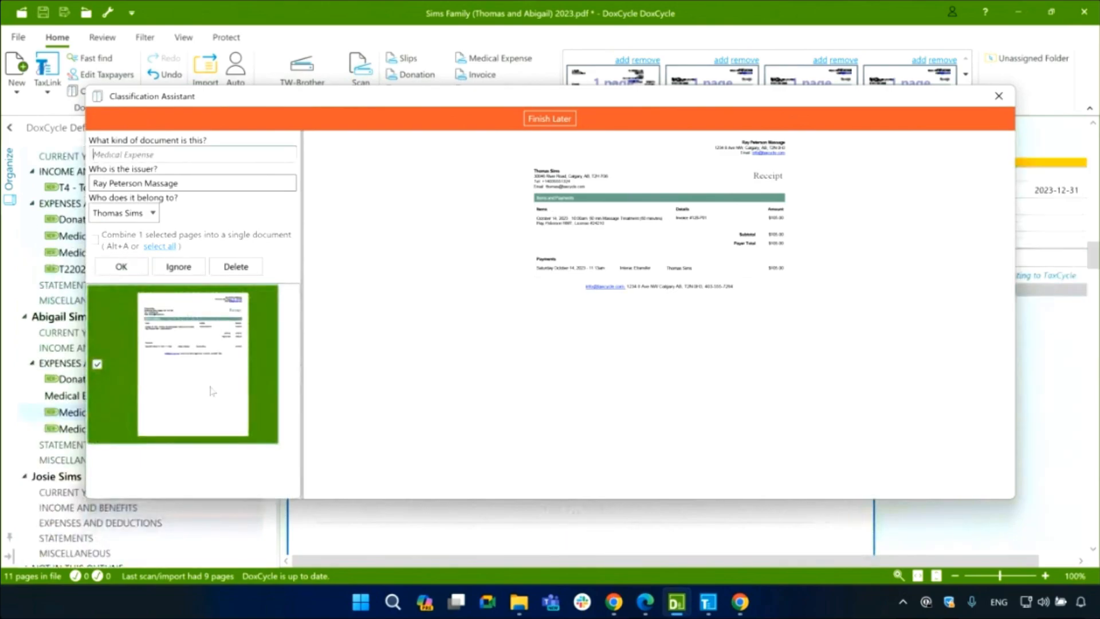
left_click_drag(270, 95, 499, 95)
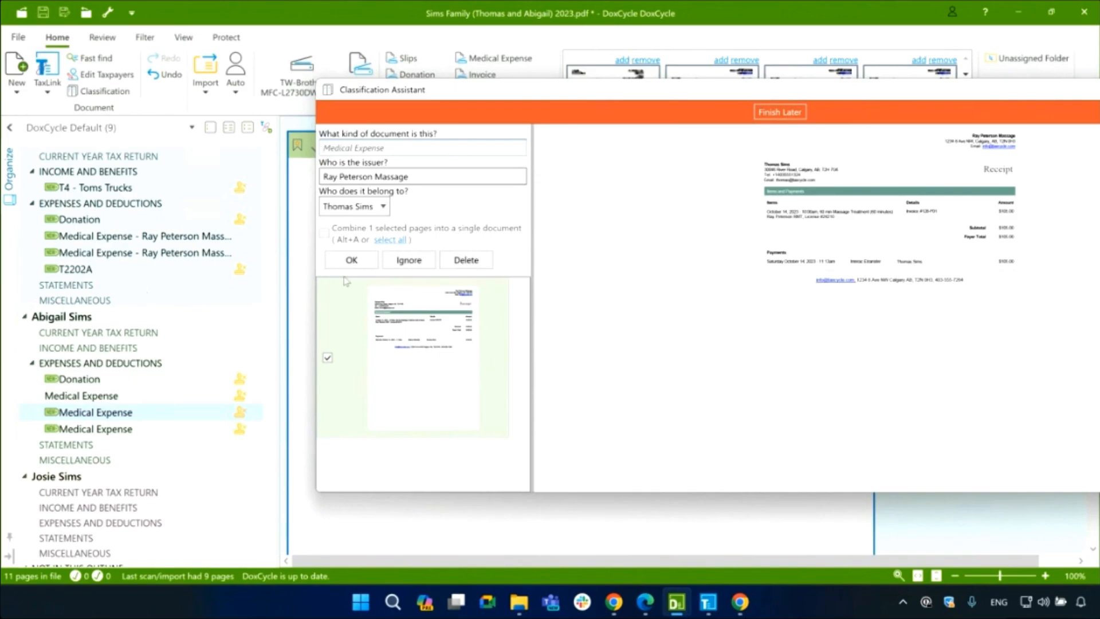
left_click_drag(656, 90, 420, 101)
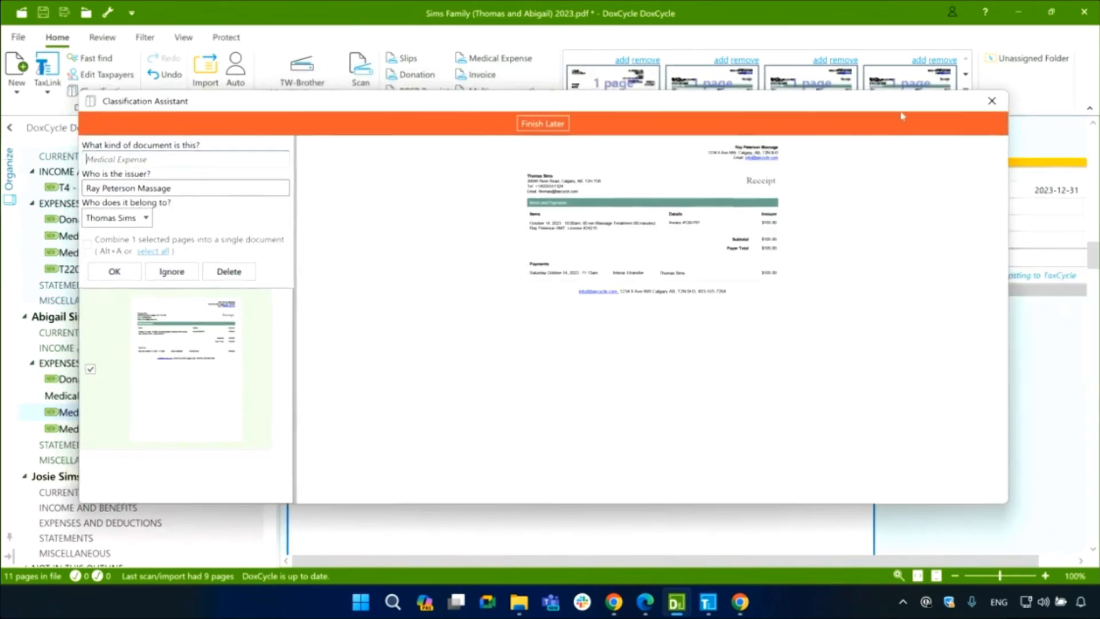
left_click(992, 101)
Classify the remaining October 14 massage receipt outside the outline as Medical Expense
scroll(79, 341, "up", 1)
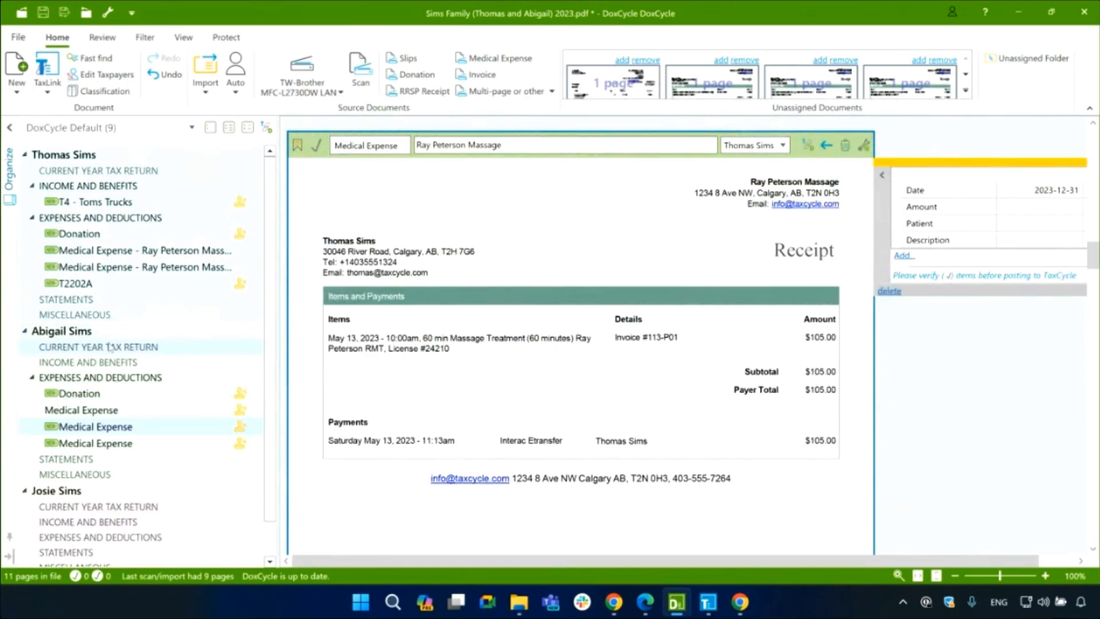
scroll(122, 372, "down", 1)
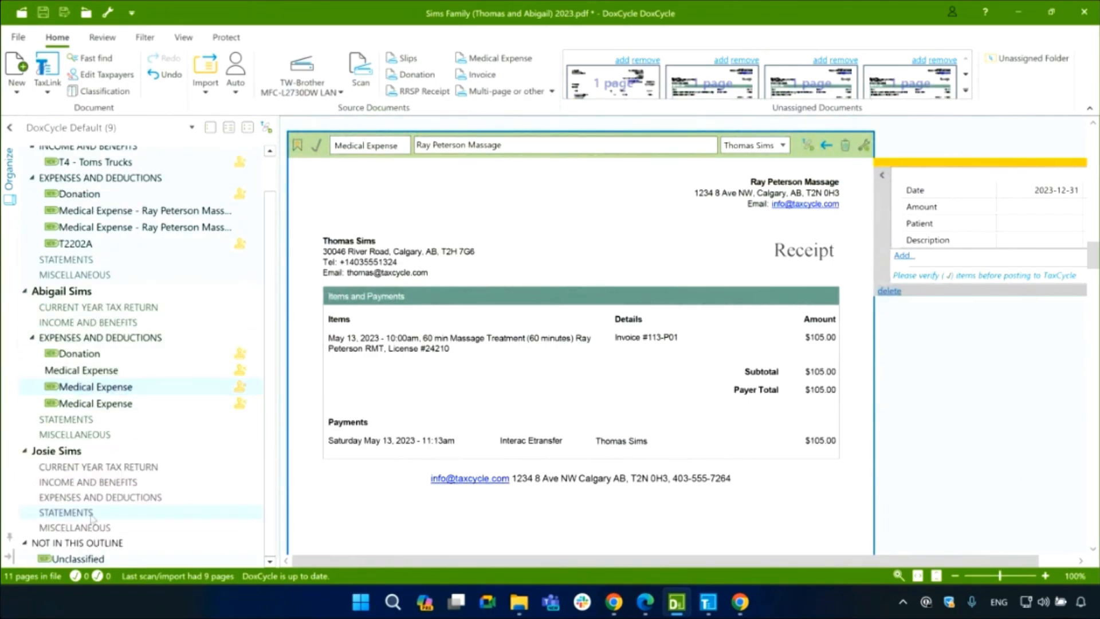
left_click(88, 561)
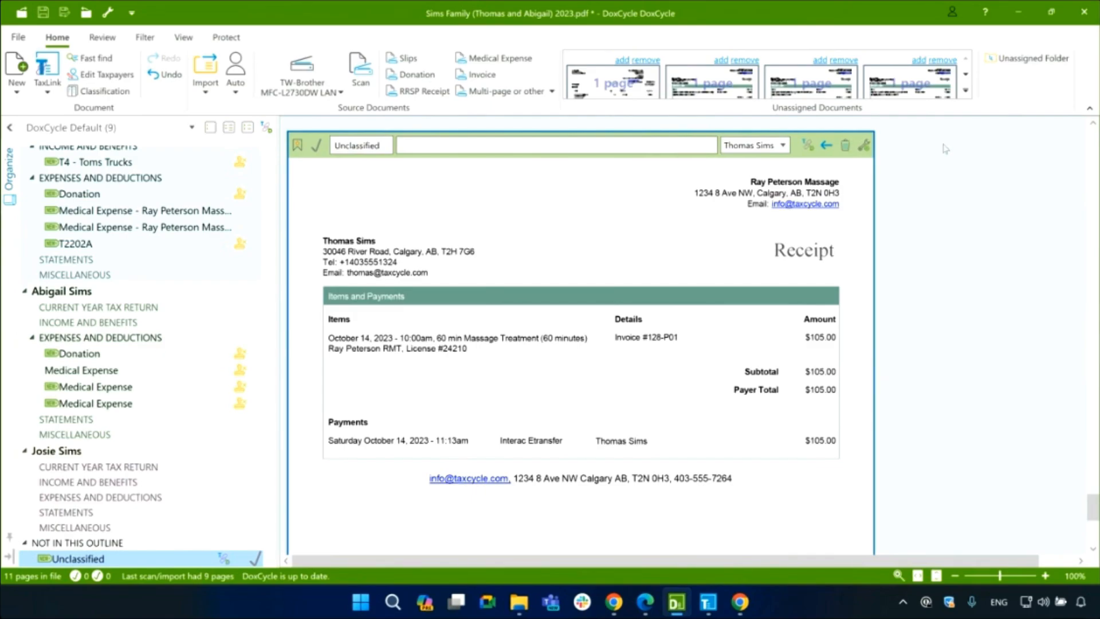
left_click(386, 147)
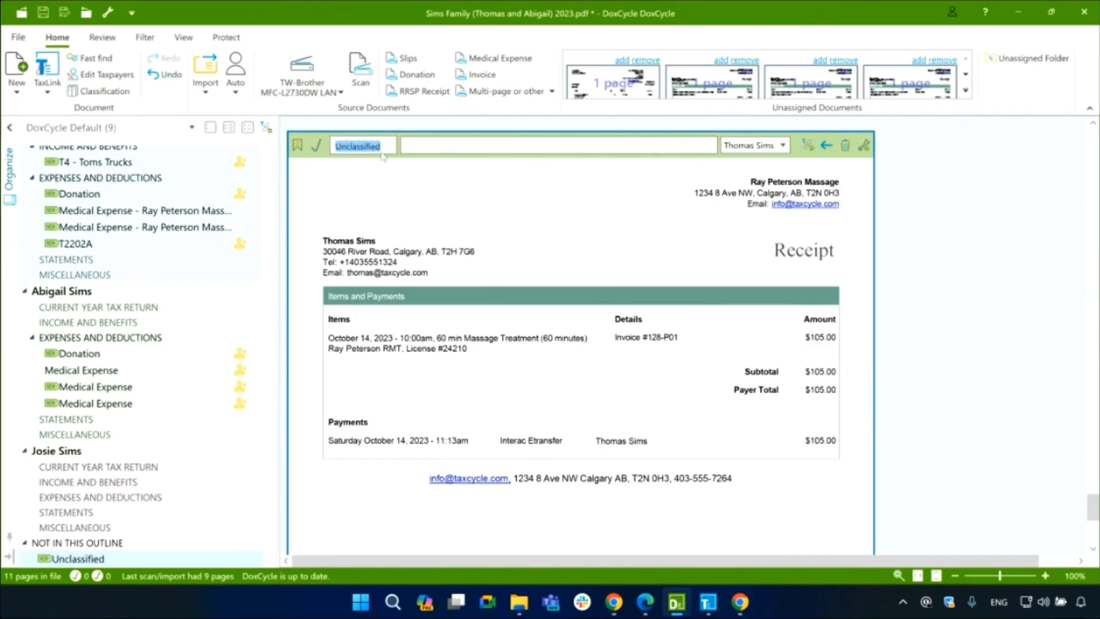
type("Medical Expense")
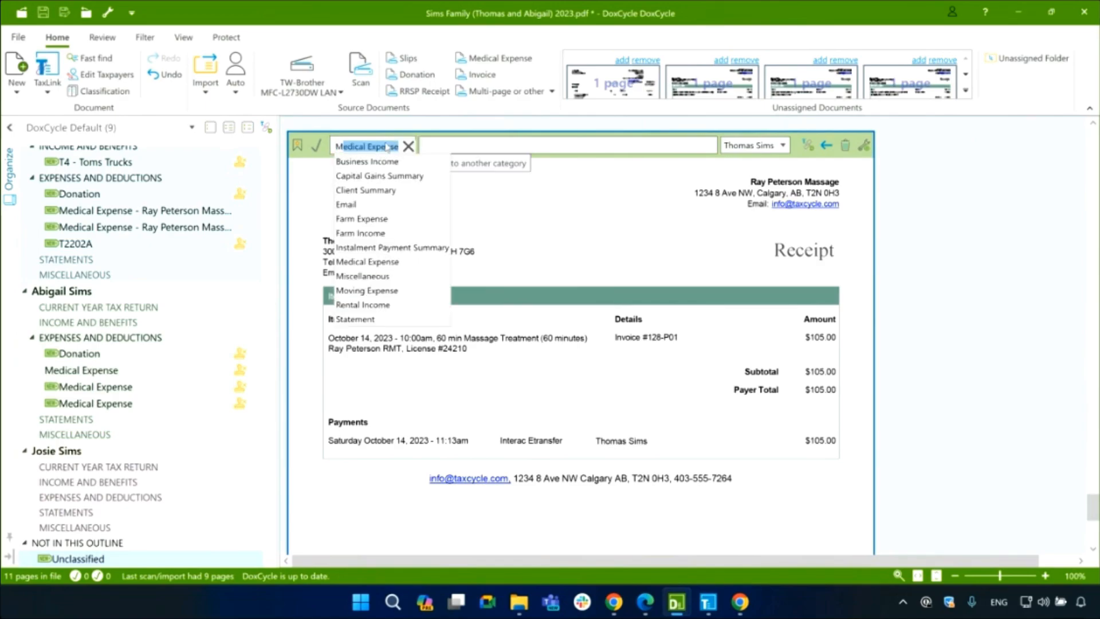
key("Return")
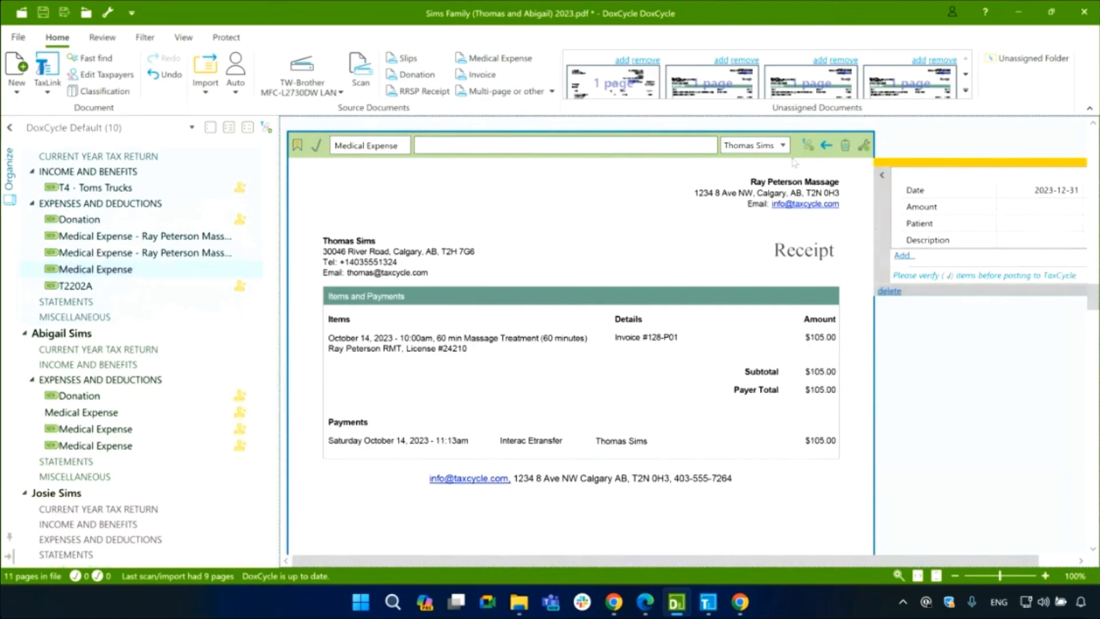
View the taxpayer choices for the October 14 medical expense, and set its issuer to Ray Peterson Massage
left_click(780, 145)
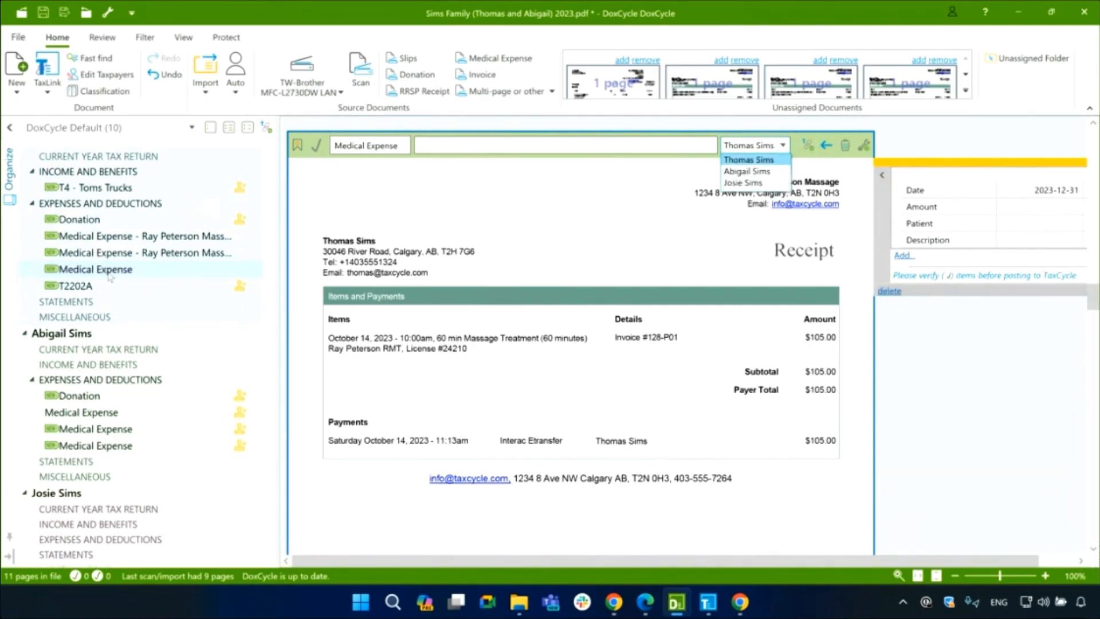
left_click(438, 147)
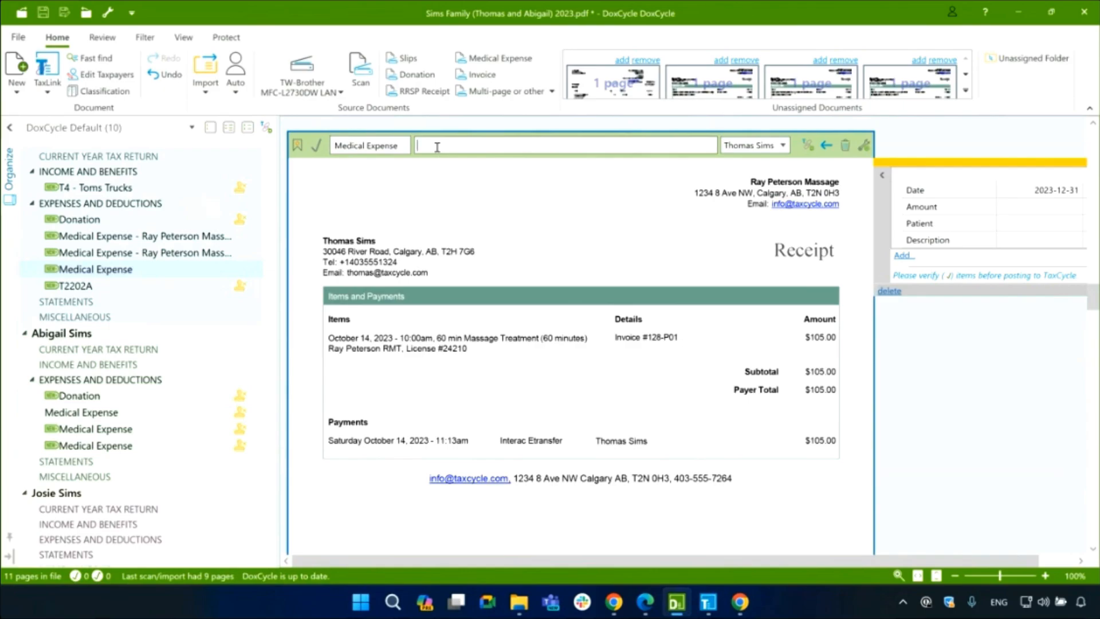
type("Ray")
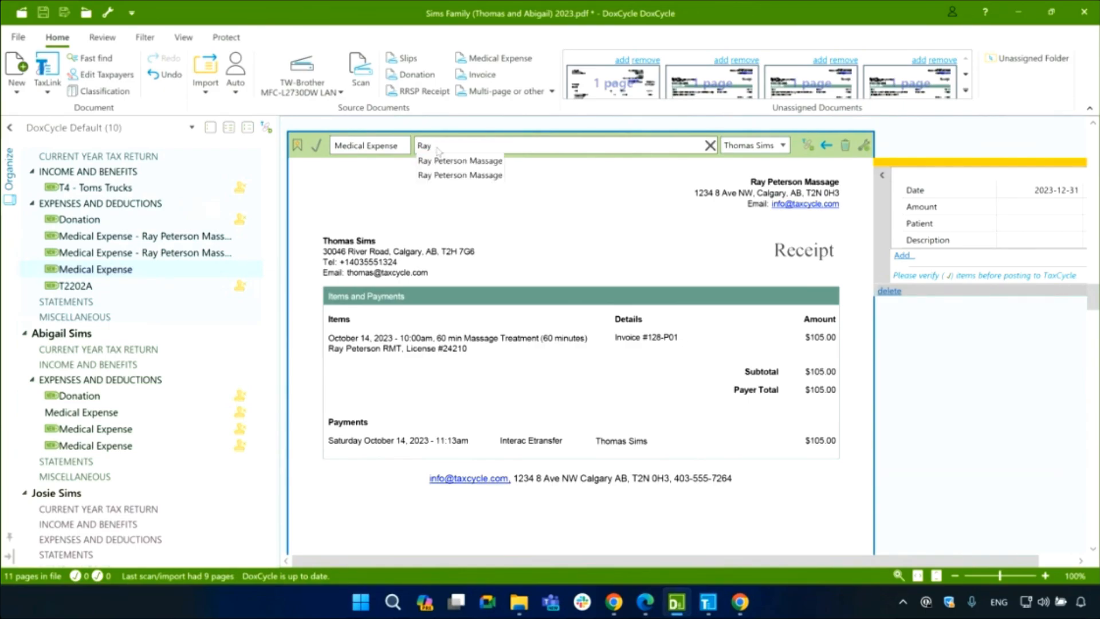
left_click(469, 161)
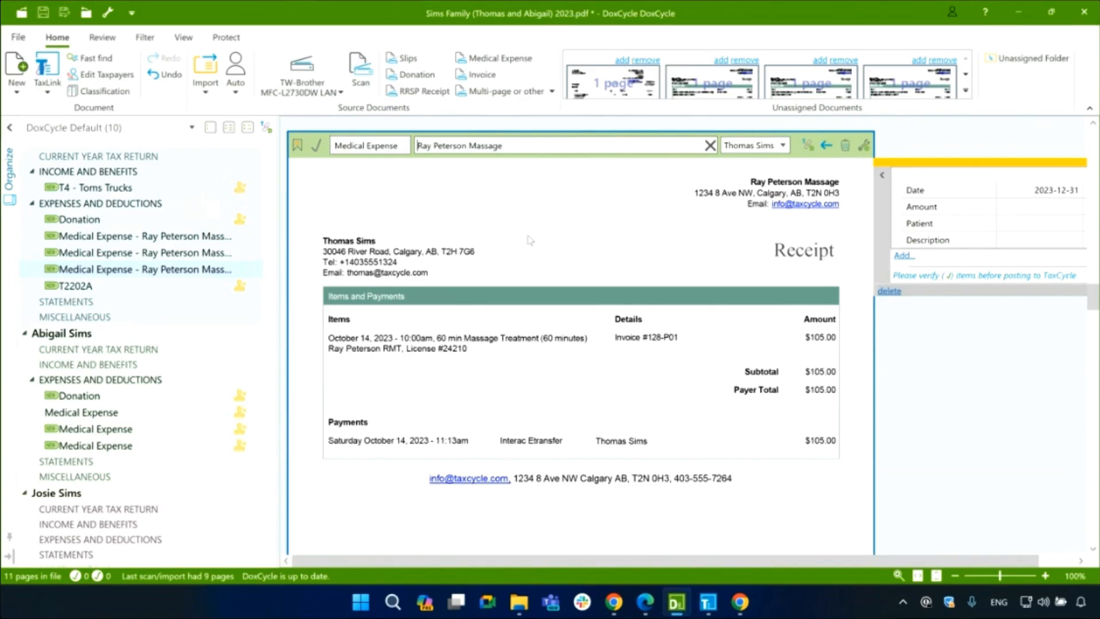
Reassign the Winnipeg U T2202A slip to the dependant, show it in their outline, and delete it
left_click(160, 286)
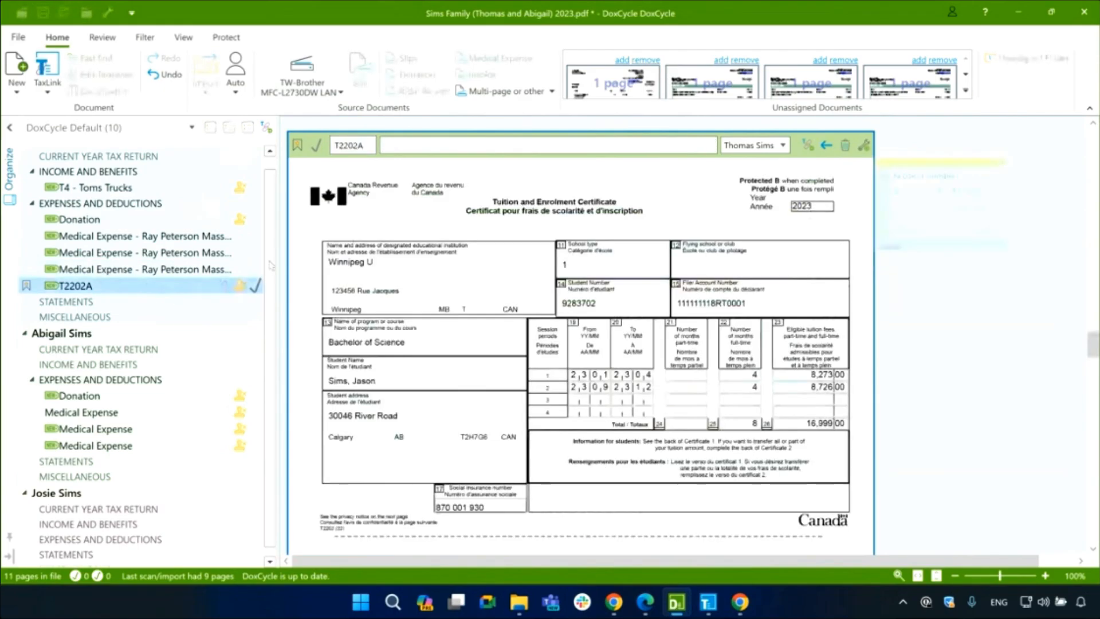
left_click(768, 147)
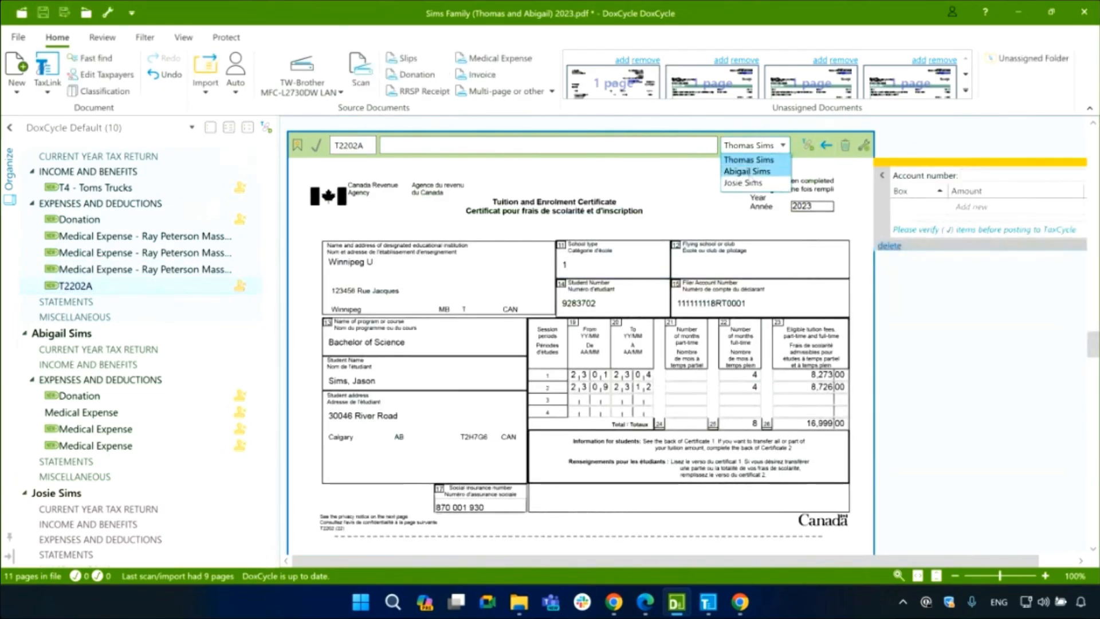
left_click(744, 183)
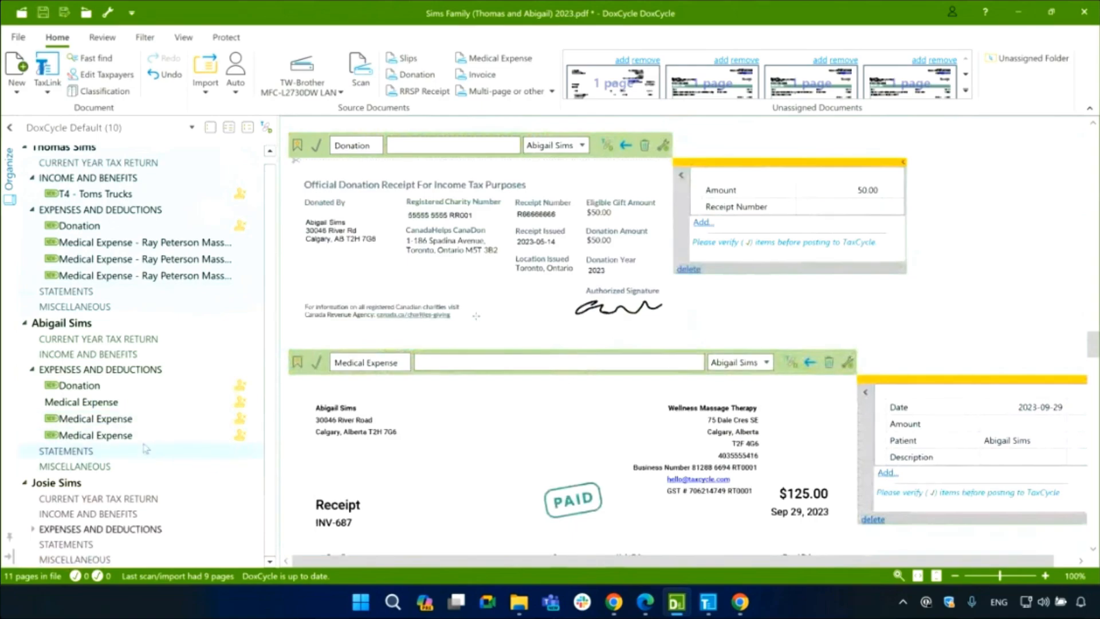
left_click(32, 529)
left_click(74, 544)
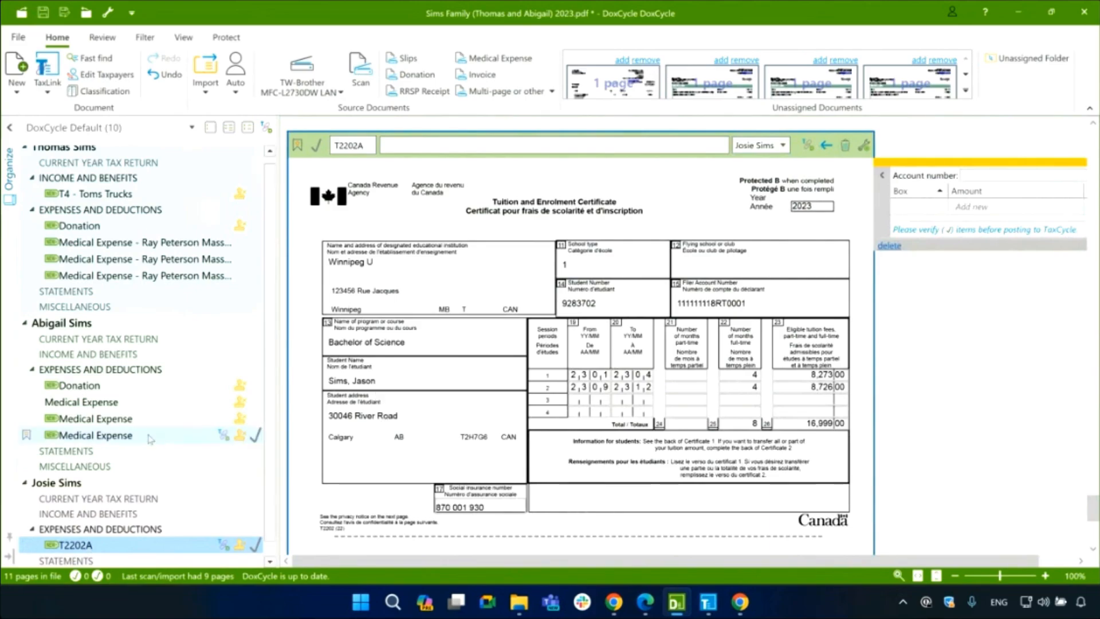
scroll(150, 438, "up", 1)
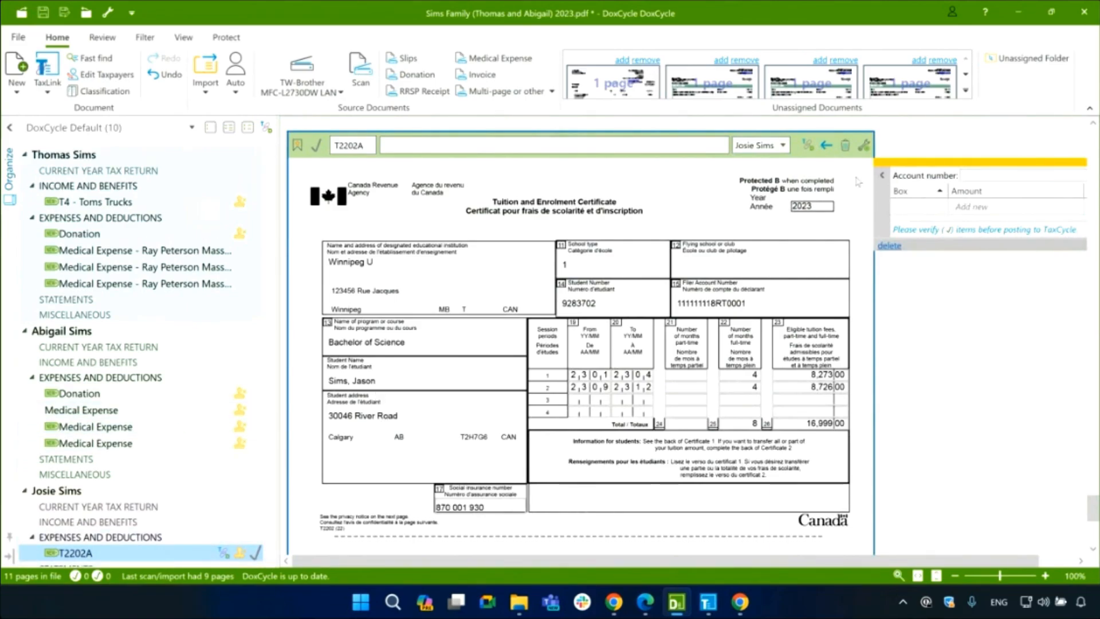
left_click(846, 145)
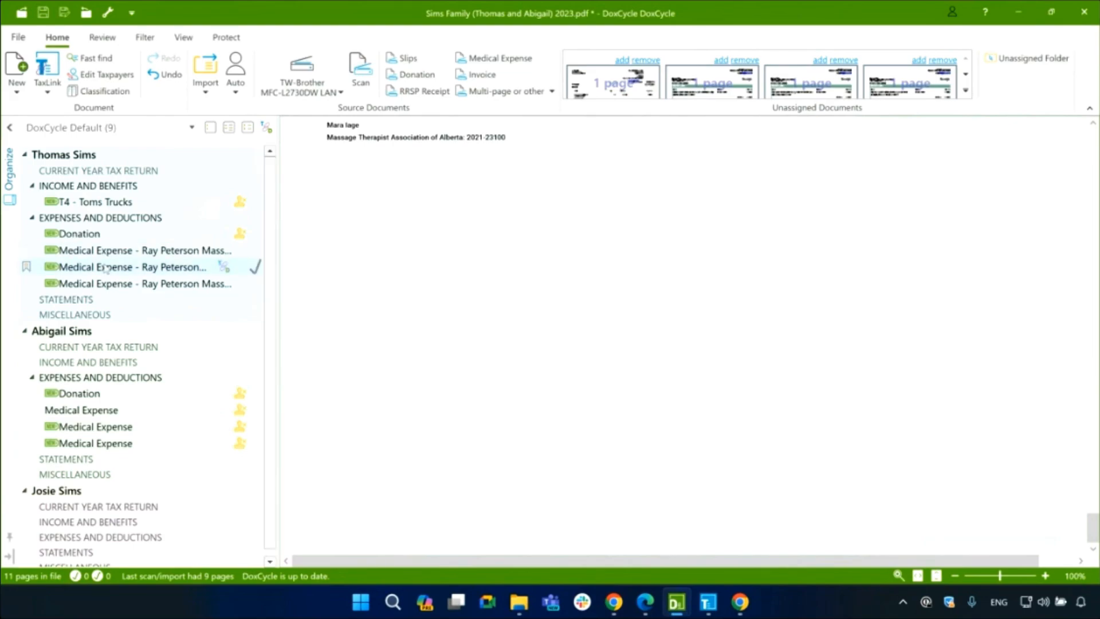
Move the principal's donation receipt into the spouse's Expenses and Deductions
left_click(91, 236)
left_click_drag(86, 235, 138, 386)
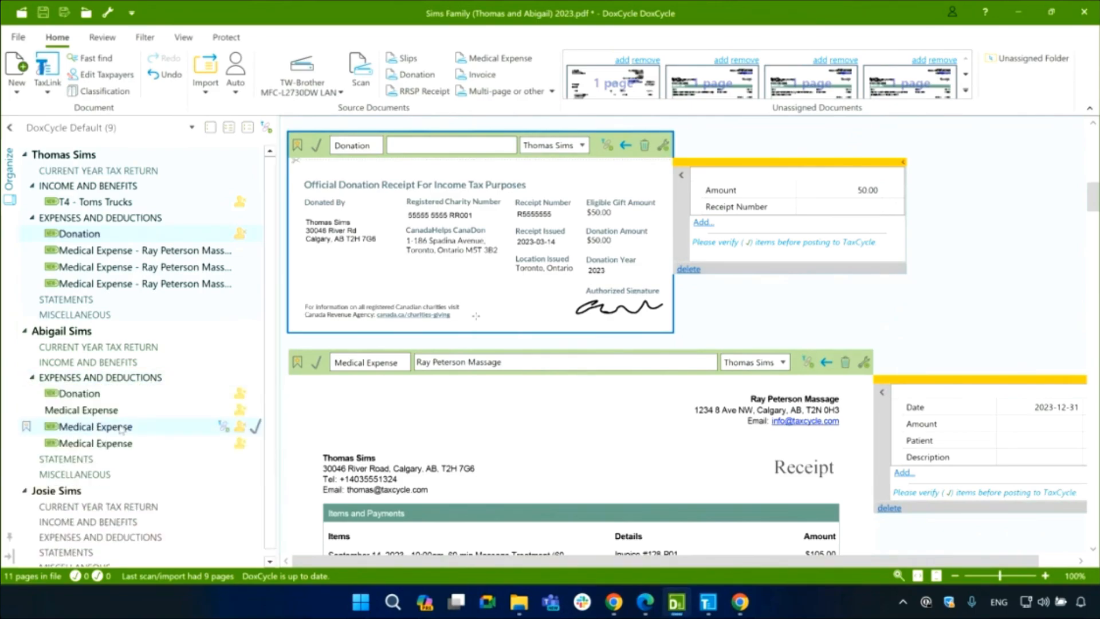
left_click(103, 233)
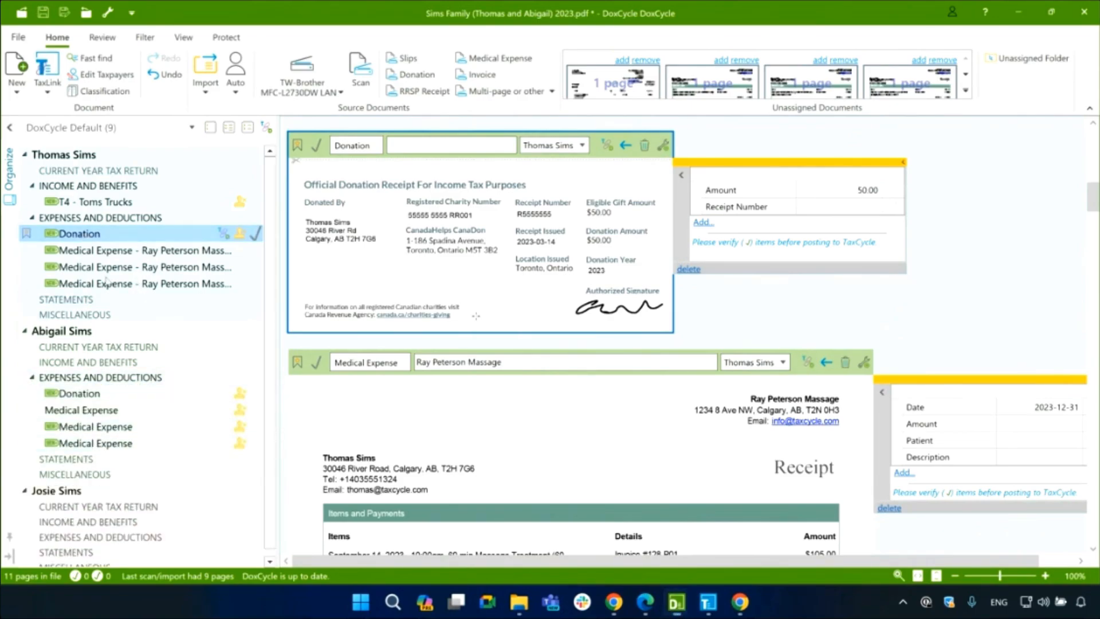
left_click_drag(103, 234, 118, 429)
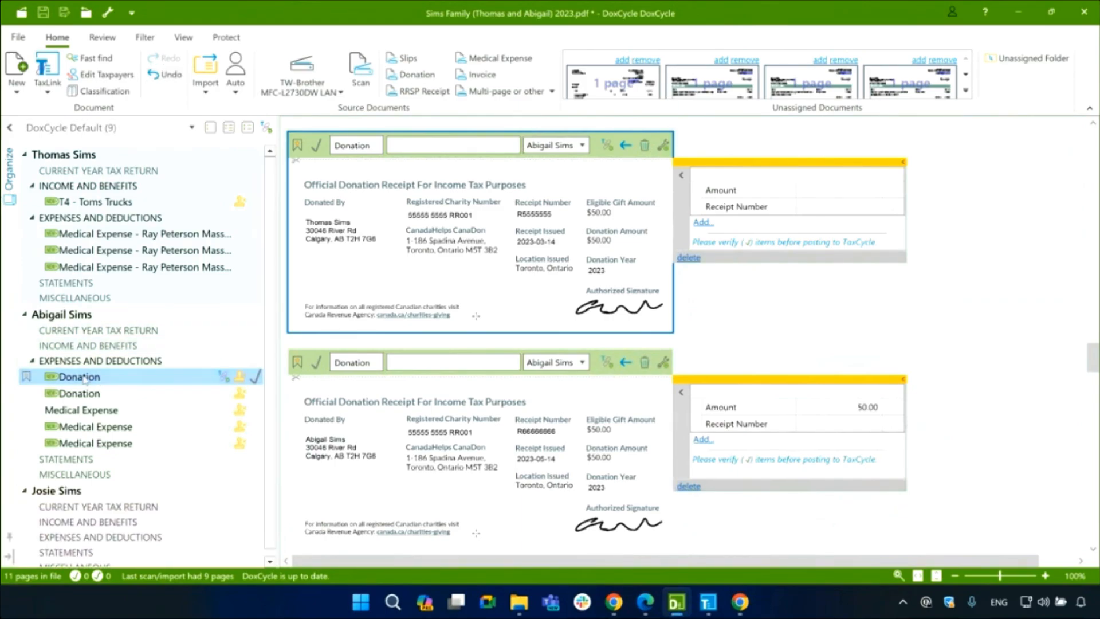
Move the principal's donation receipt back into their own Expenses and Deductions as a Donation, and view its Switch taxpayer choices
left_click_drag(100, 381, 148, 246)
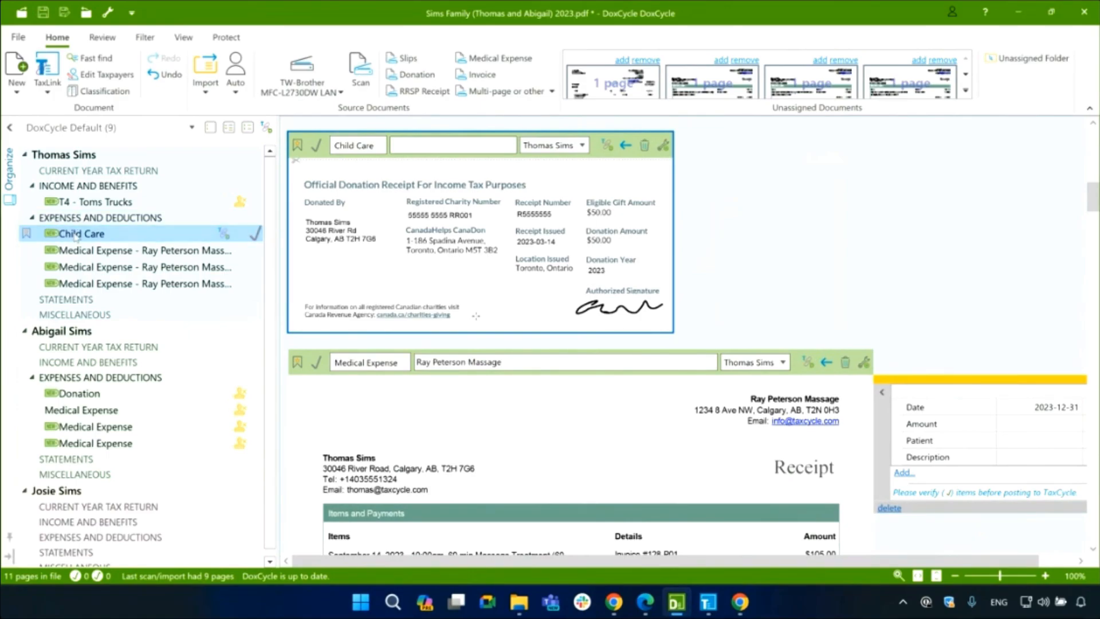
left_click_drag(77, 236, 110, 267)
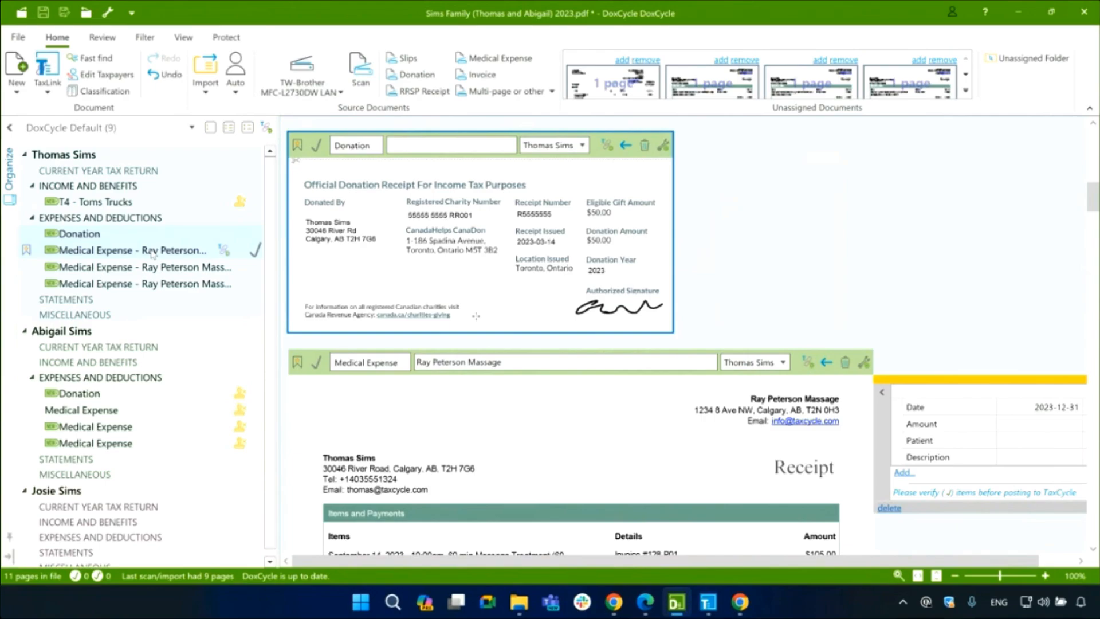
left_click(120, 232)
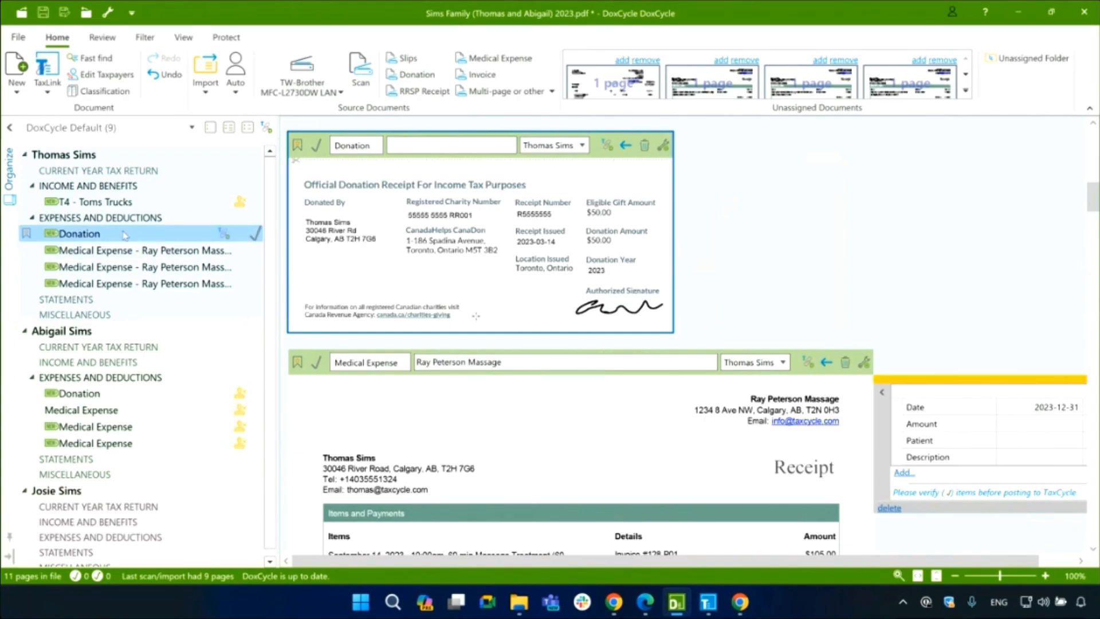
right_click(132, 233)
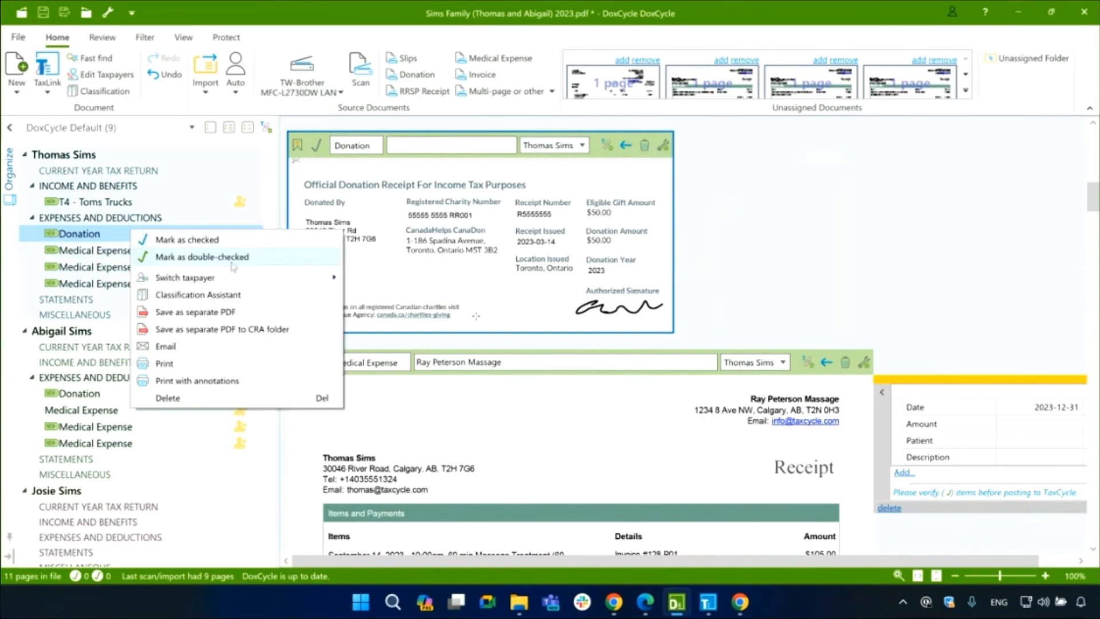
mouse_move(272, 280)
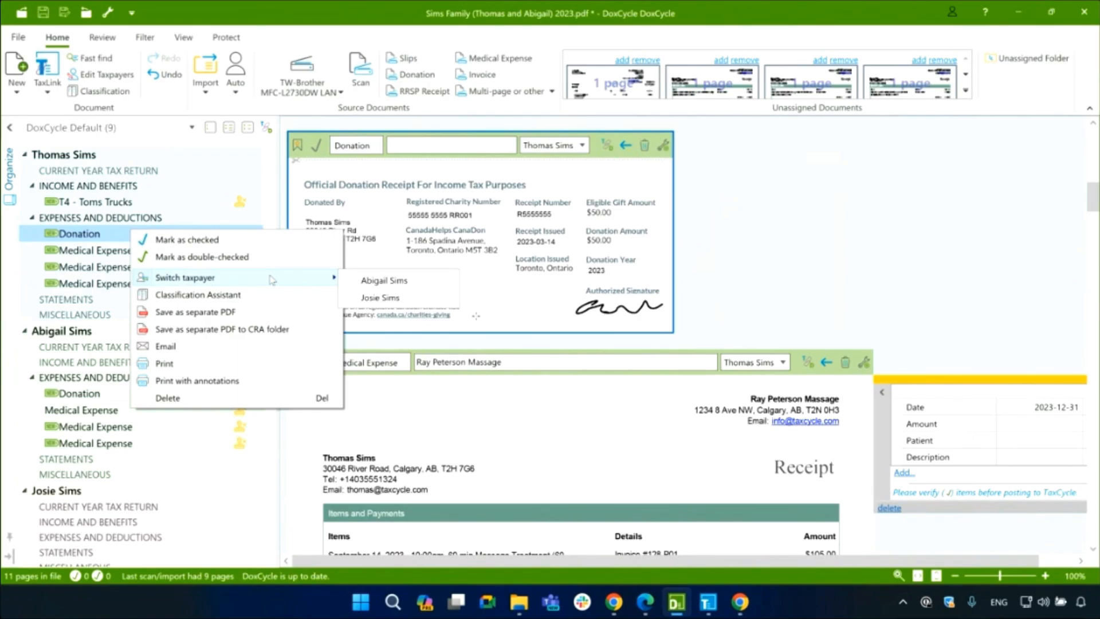
In the Toms Trucks T4 data, assign box 14 to the 80,000.00 amount and box 22 to the 16,000.00 amount
left_click(175, 202)
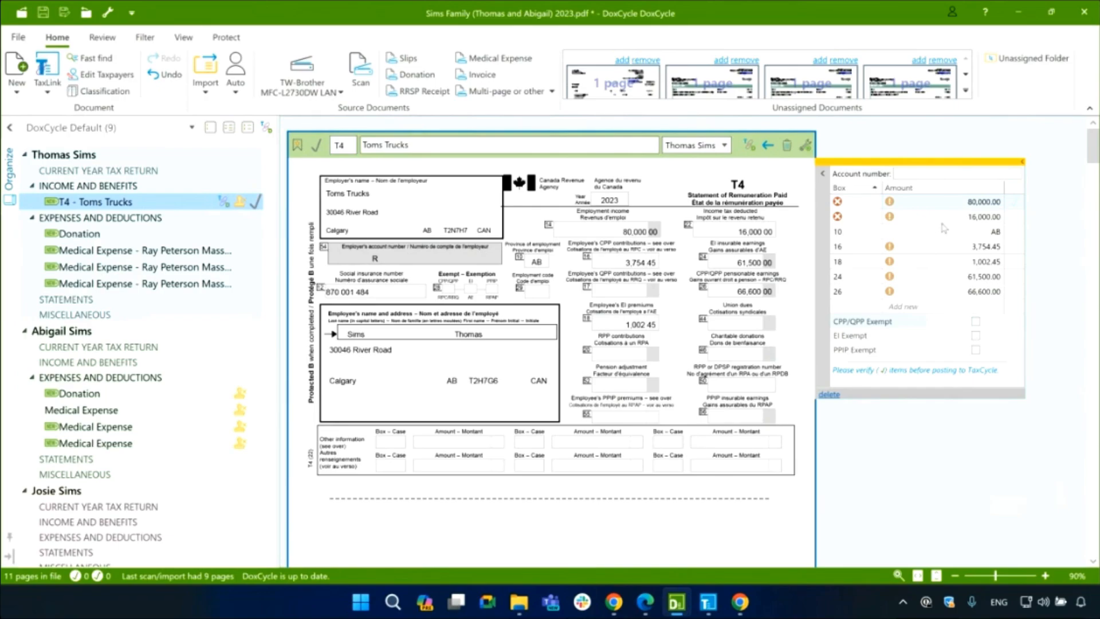
left_click(875, 202)
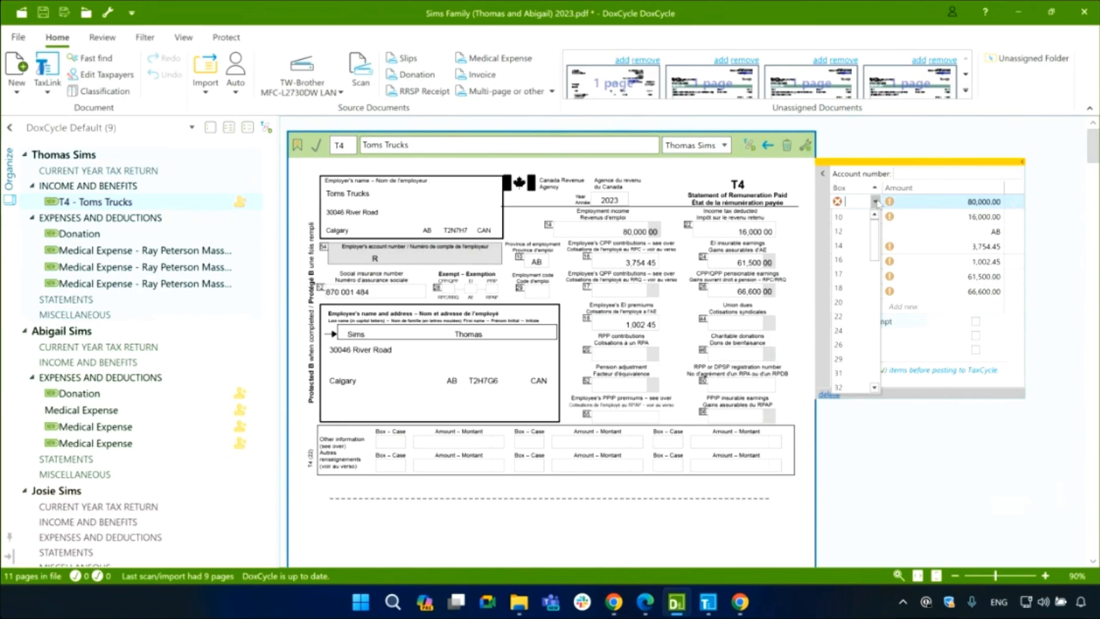
left_click(876, 201)
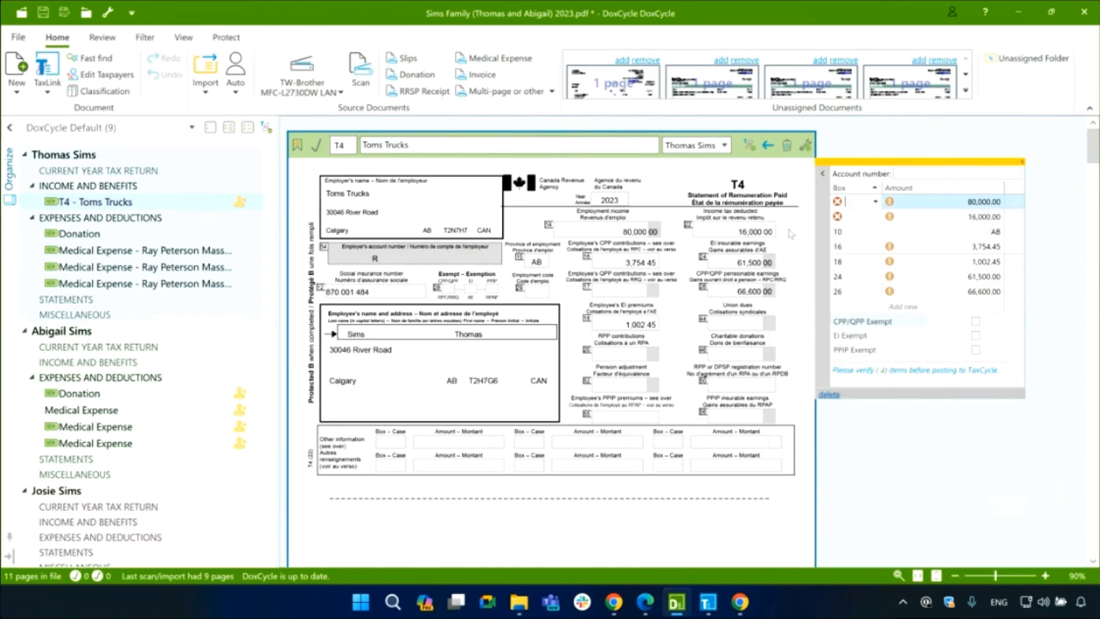
left_click(875, 202)
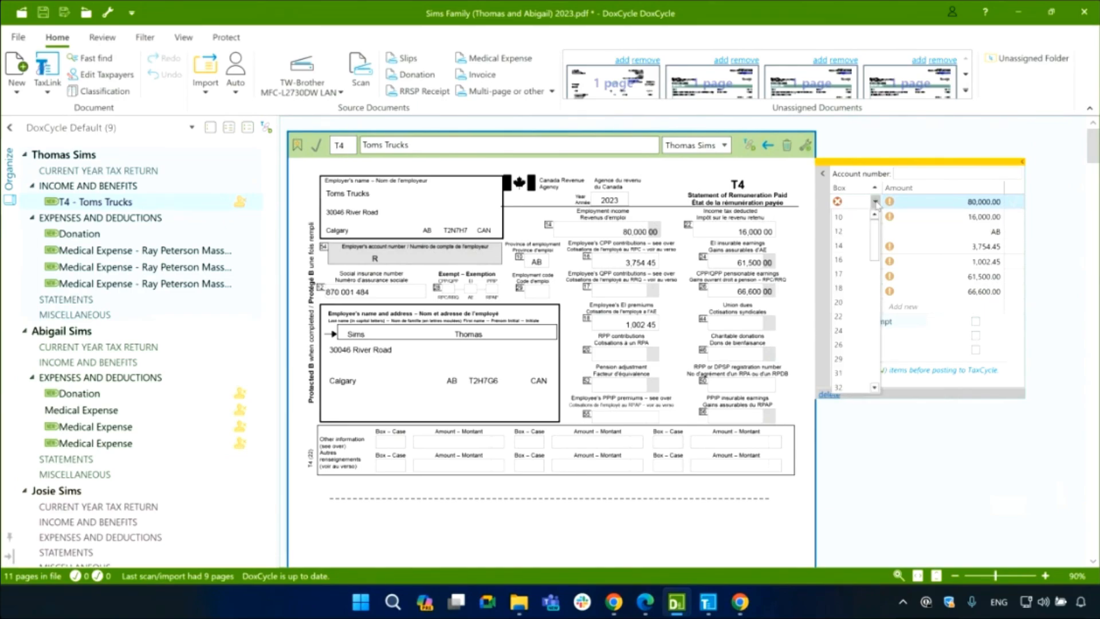
left_click(850, 248)
left_click(872, 221)
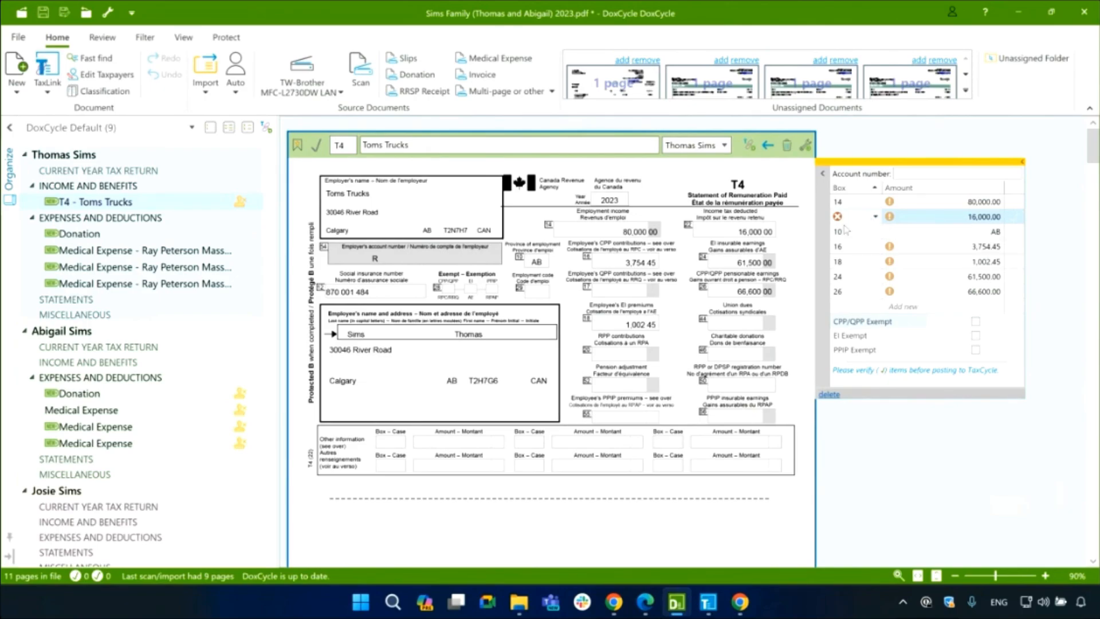
mouse_move(846, 224)
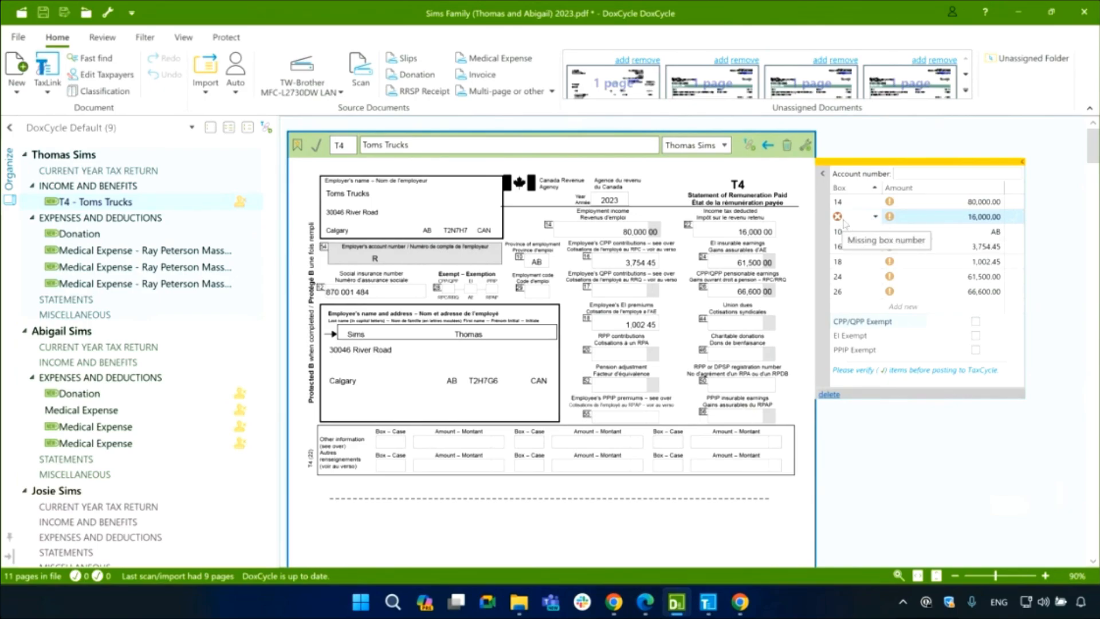
left_click(878, 221)
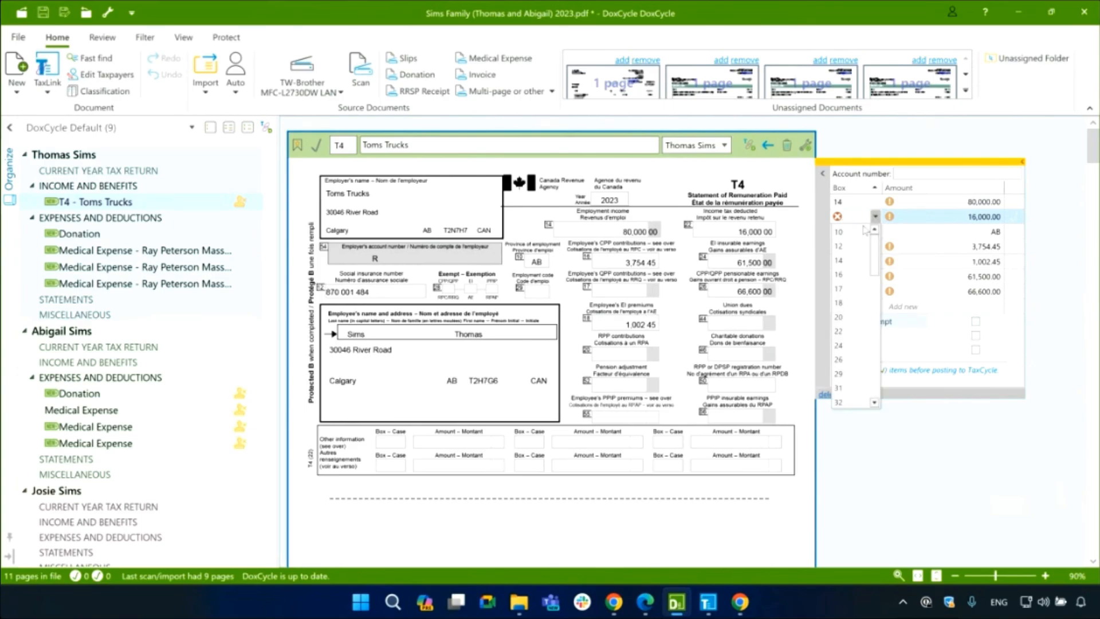
left_click(846, 339)
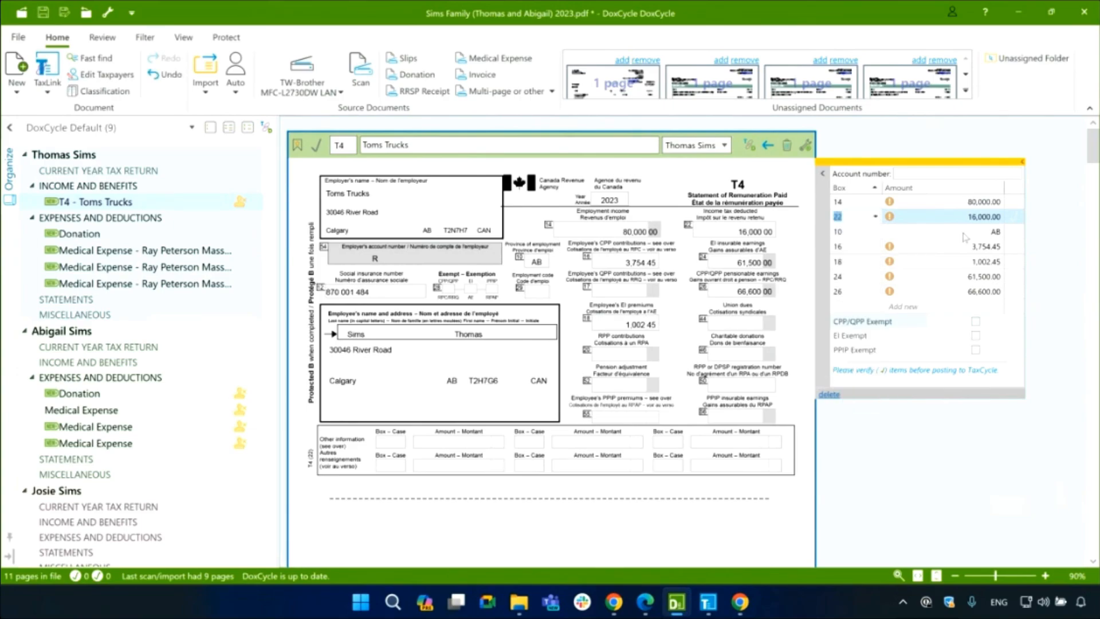
Mark the Toms Trucks T4 amounts for boxes 14, 22, 10, 16, 18, 24 and 26 as verified
left_click(1016, 204)
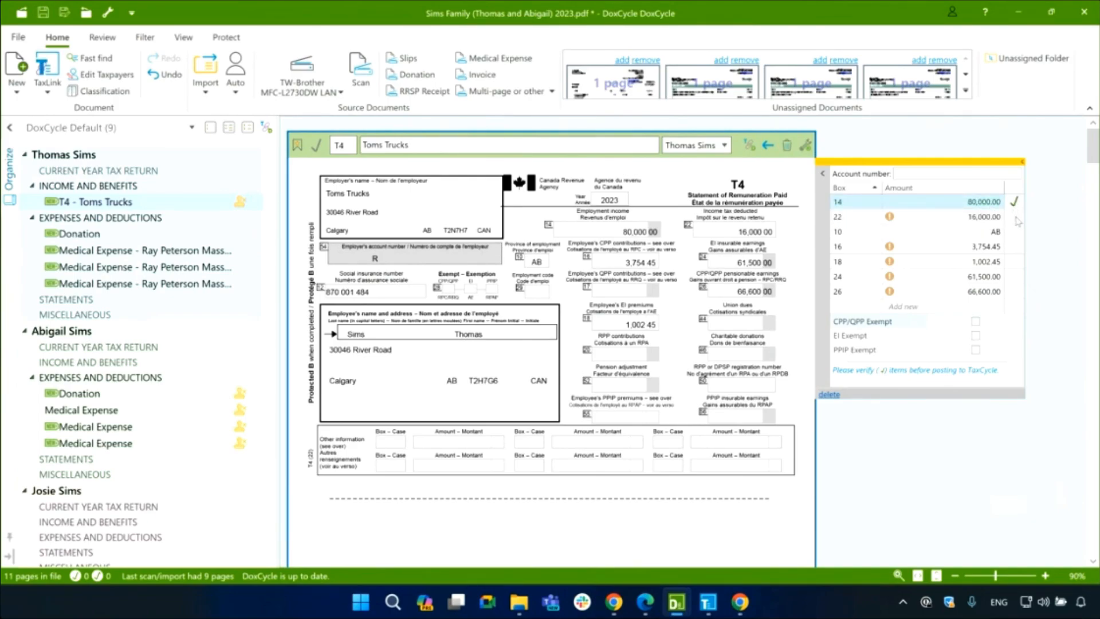
left_click(1015, 218)
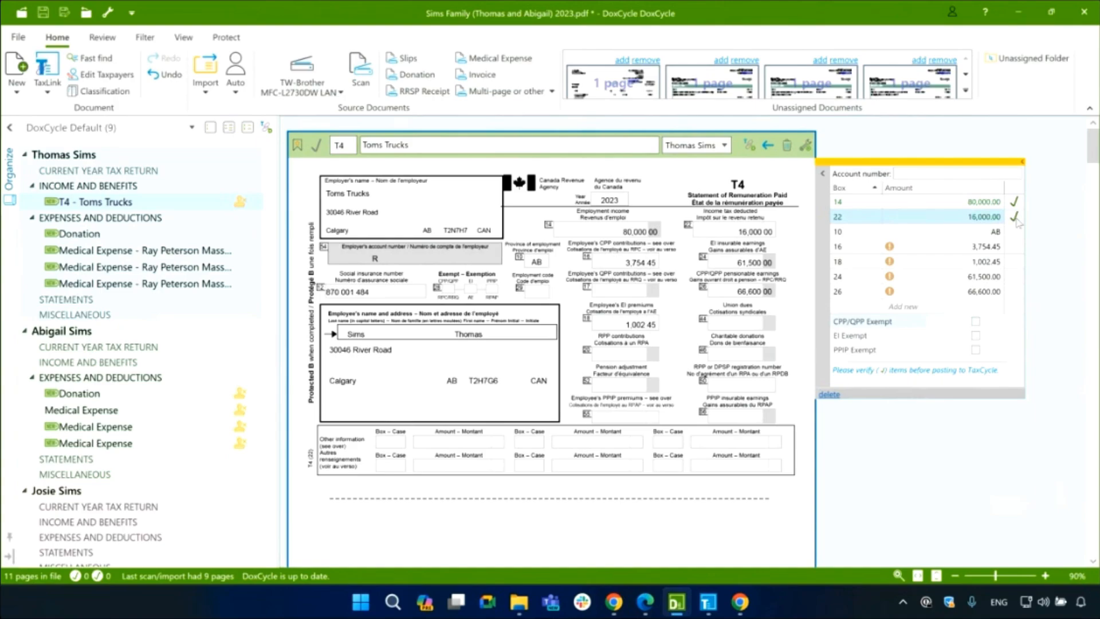
left_click(1015, 232)
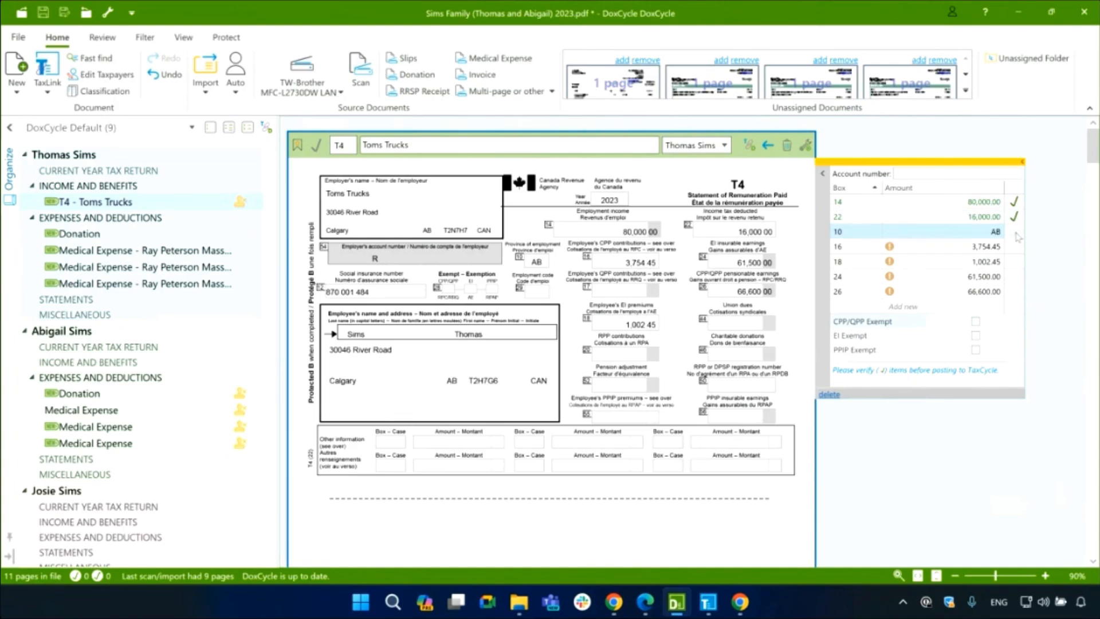
left_click(1017, 235)
left_click(1016, 250)
left_click(1015, 247)
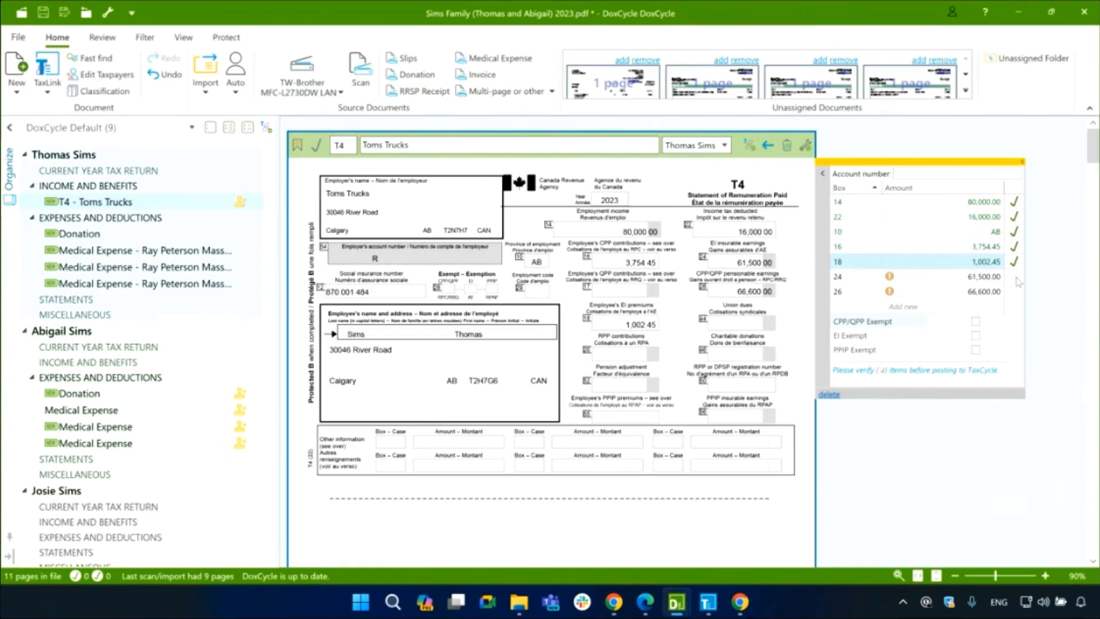
left_click(1015, 277)
left_click(1015, 292)
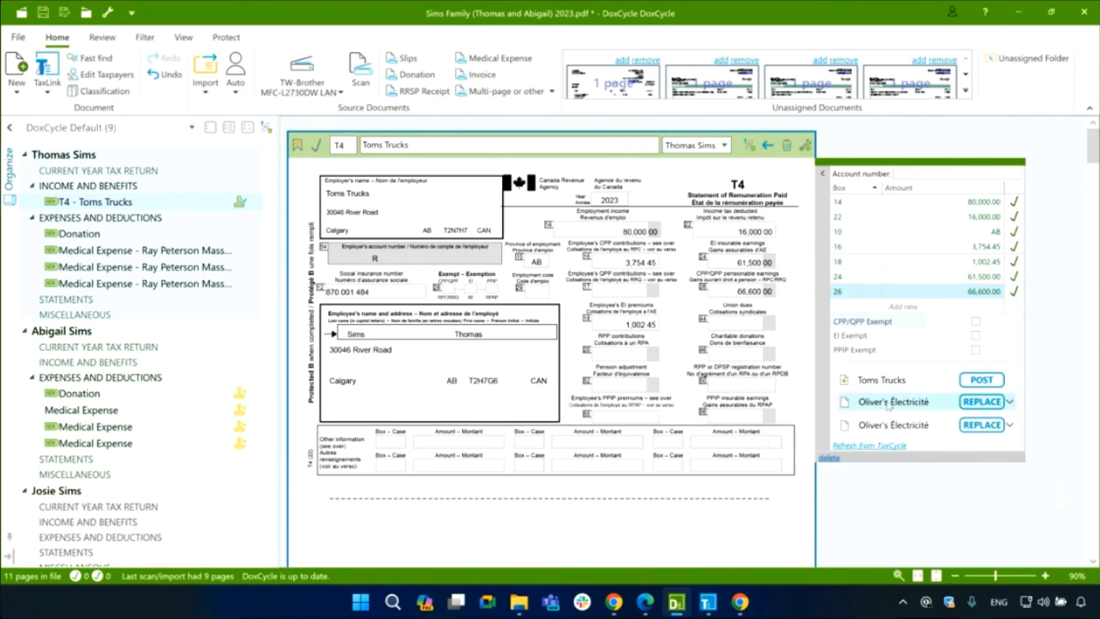
Review the box details of both existing Oliver's Électricité slips, and post the Toms Trucks T4 to TaxCycle as a new slip
left_click(1011, 403)
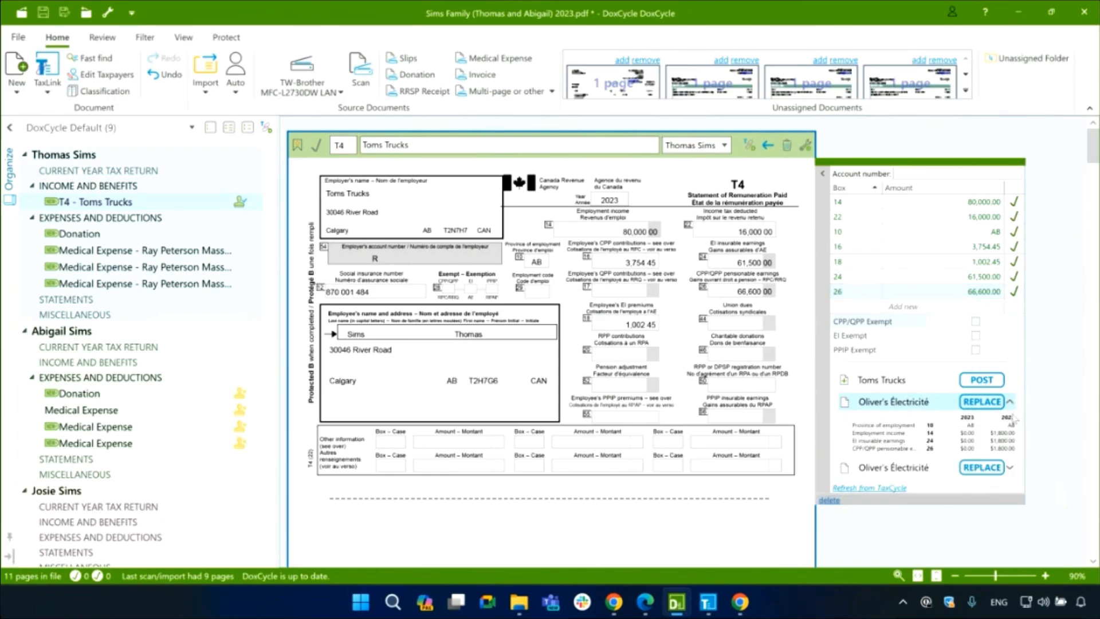
left_click(1010, 403)
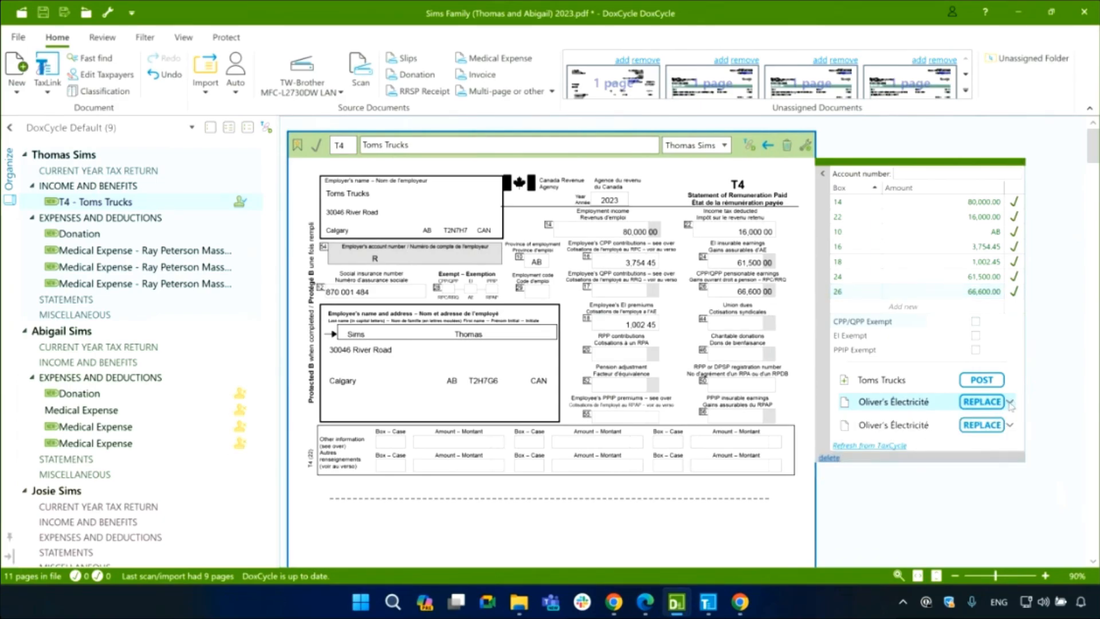
left_click(1010, 402)
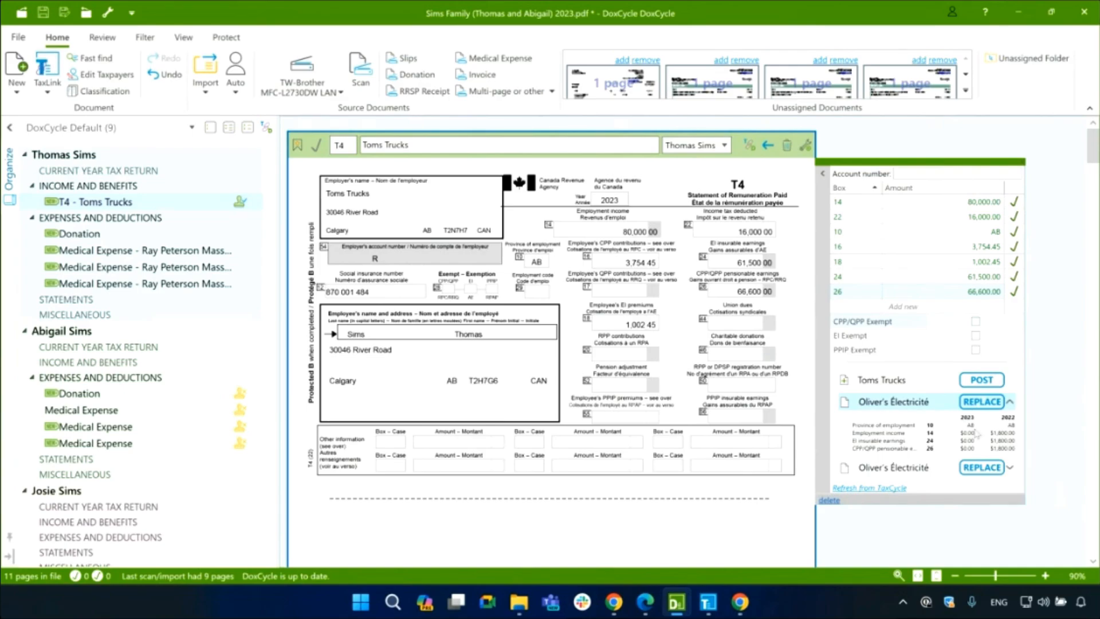
left_click(1010, 467)
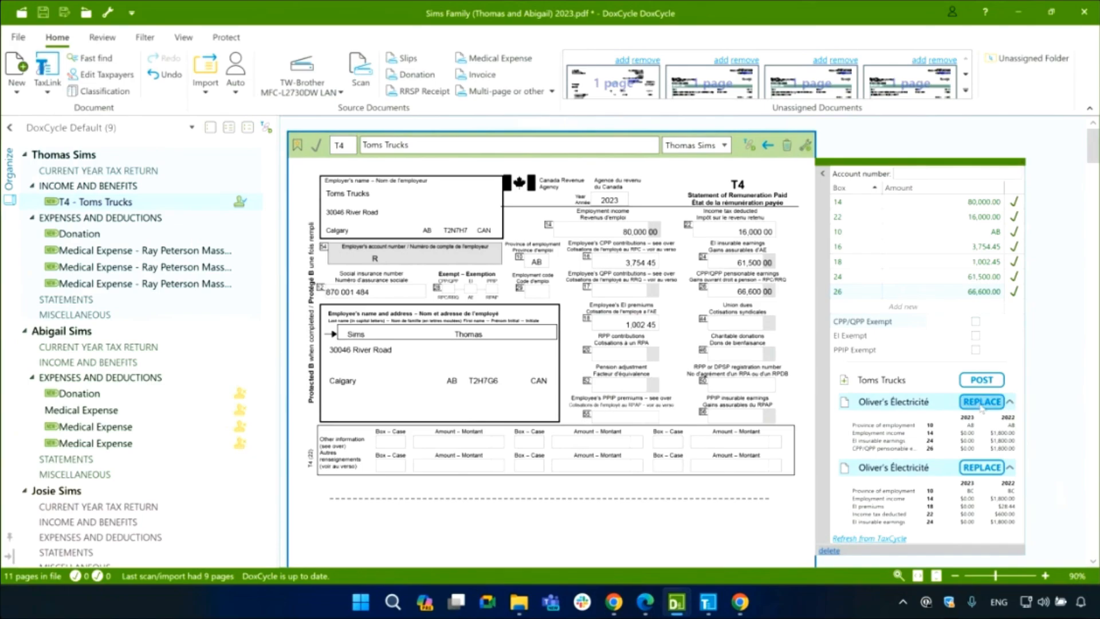
left_click(1012, 403)
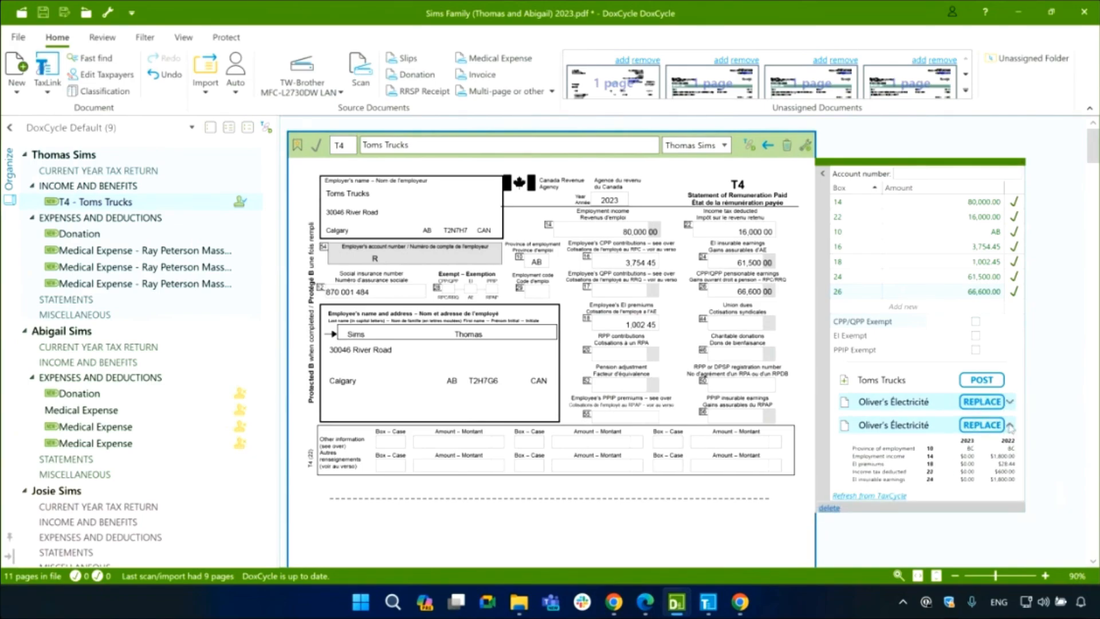
left_click(1010, 425)
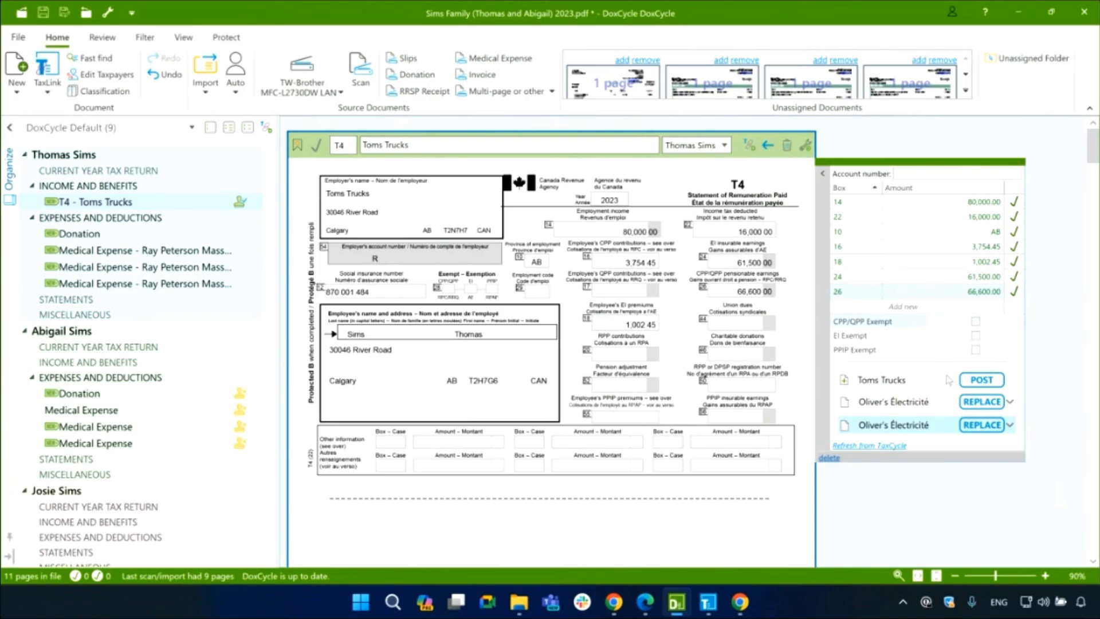
left_click(974, 380)
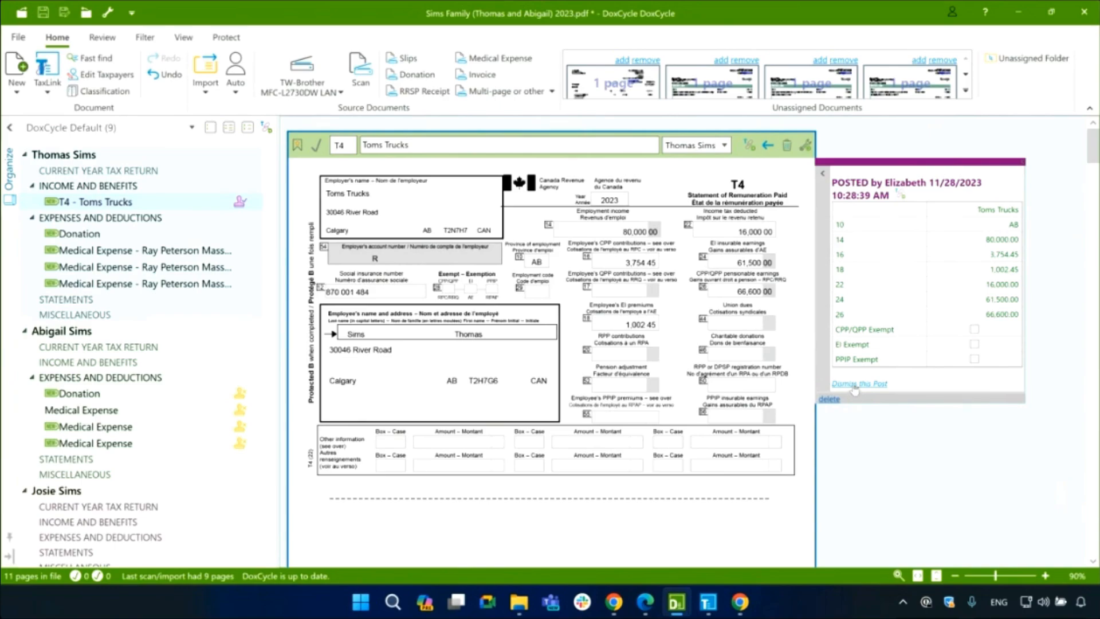
Show DoxCycle and TaxCycle side by side, and check the posted Toms Trucks T4 amounts in the principal's 2023 return
key("super+Left")
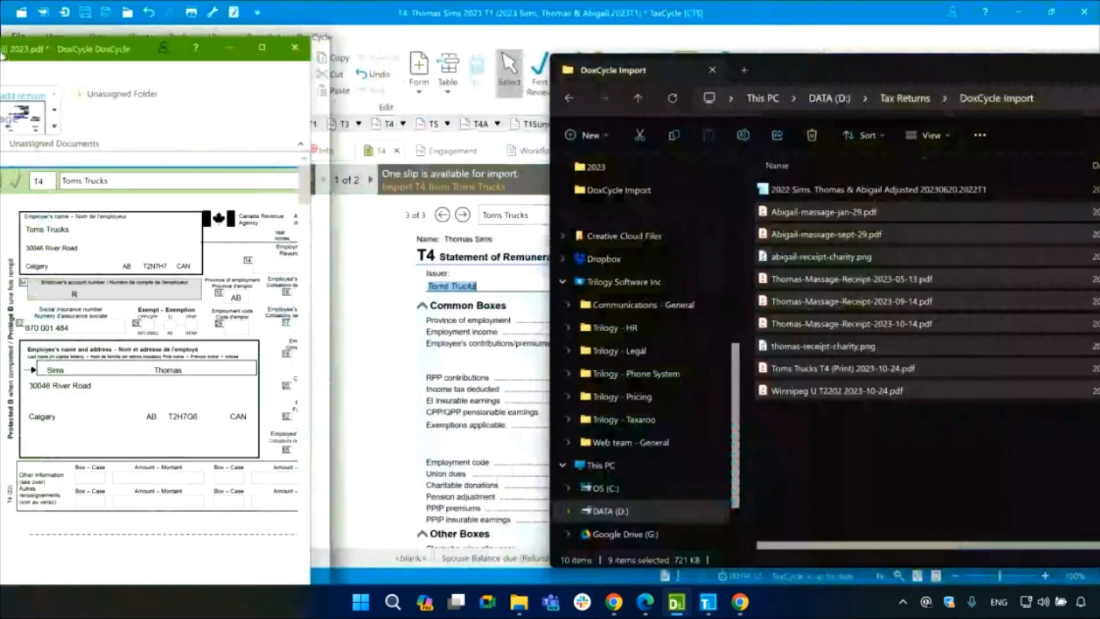
key("Right")
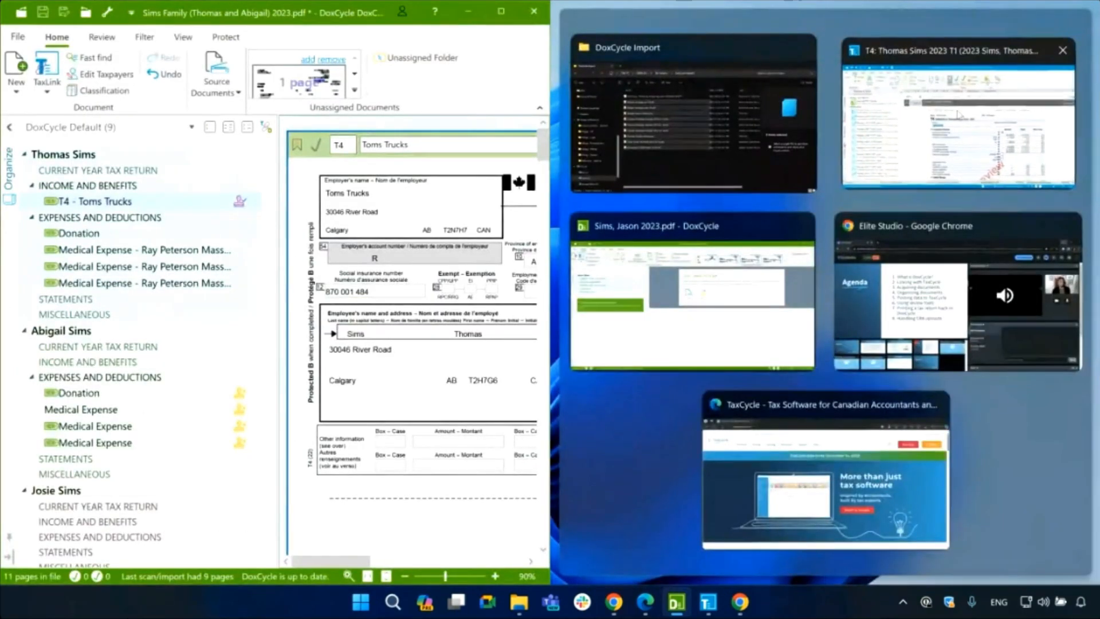
key("Return")
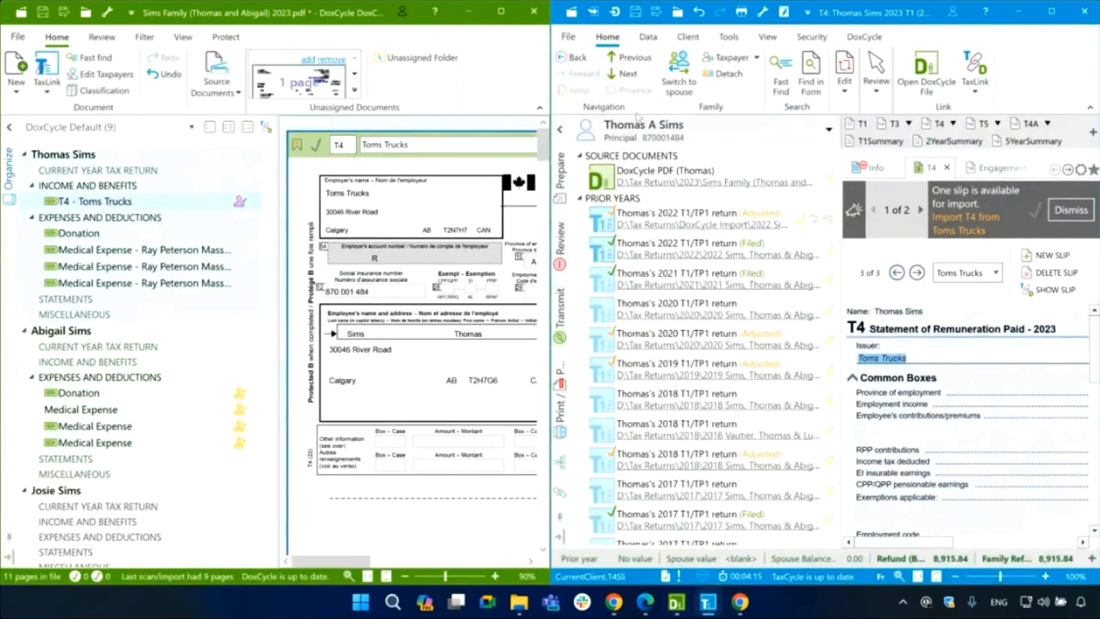
left_click(560, 129)
scroll(831, 383, "down", 3)
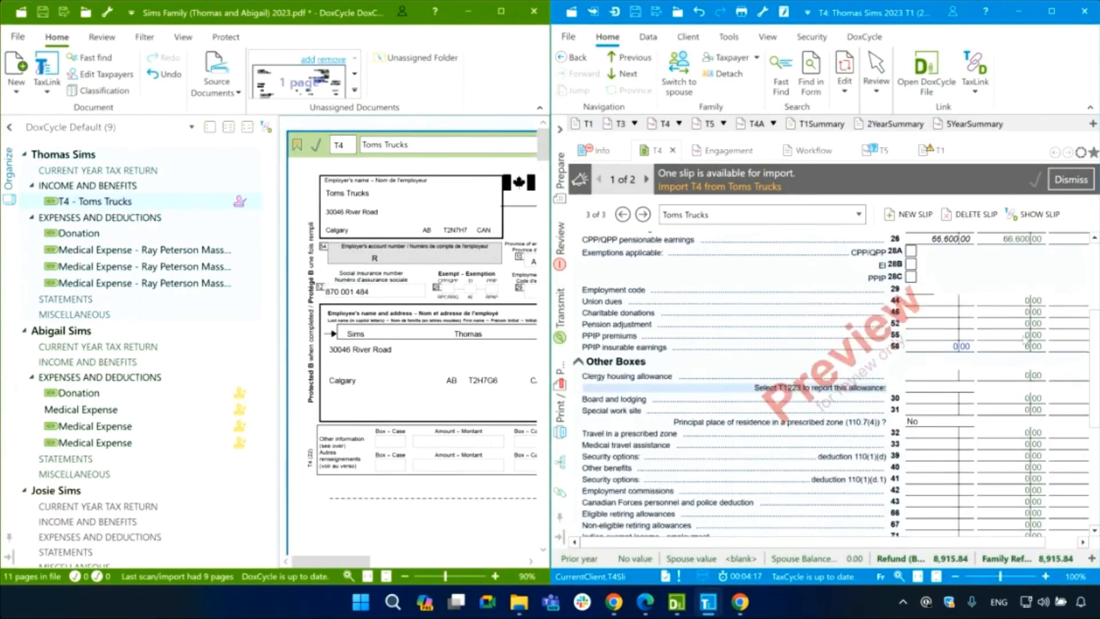
left_click(1090, 107)
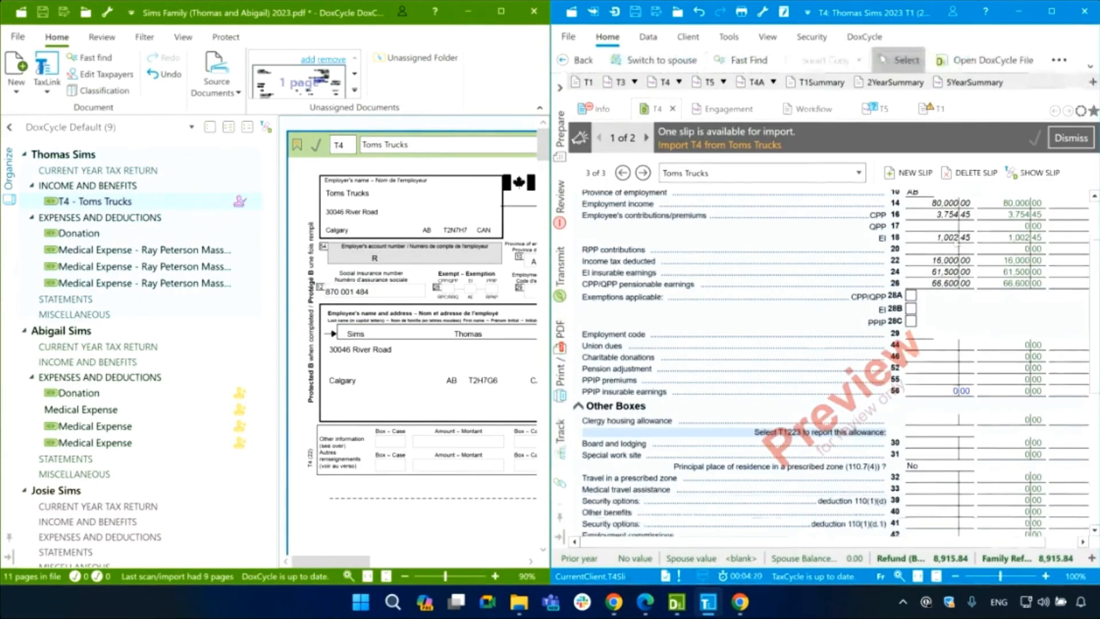
scroll(941, 236, "up", 3)
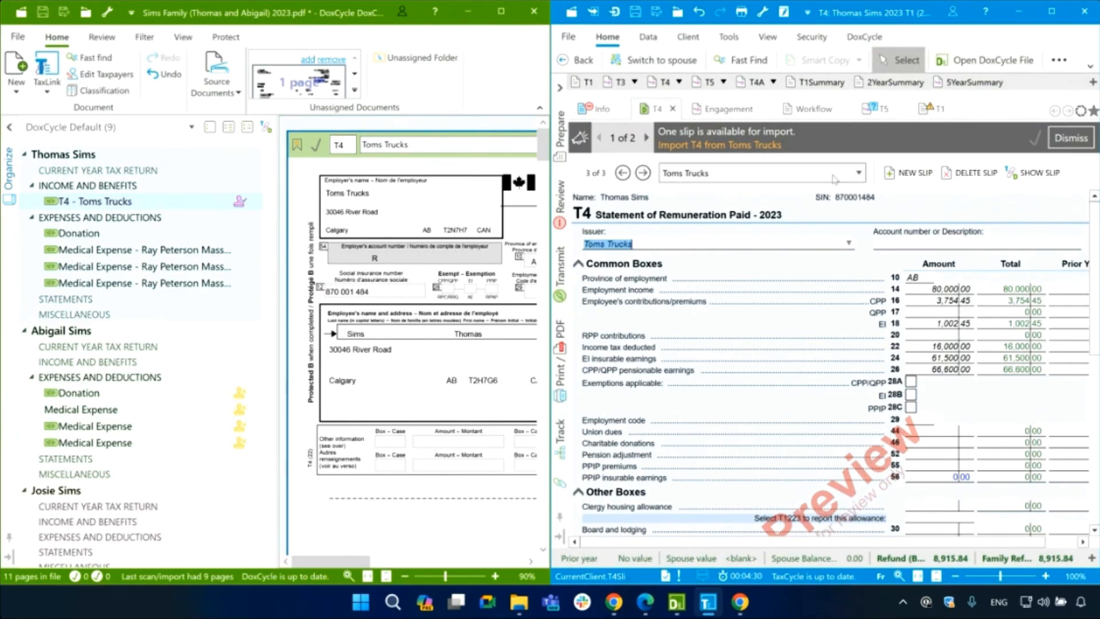
mouse_move(650, 113)
double_click(468, 11)
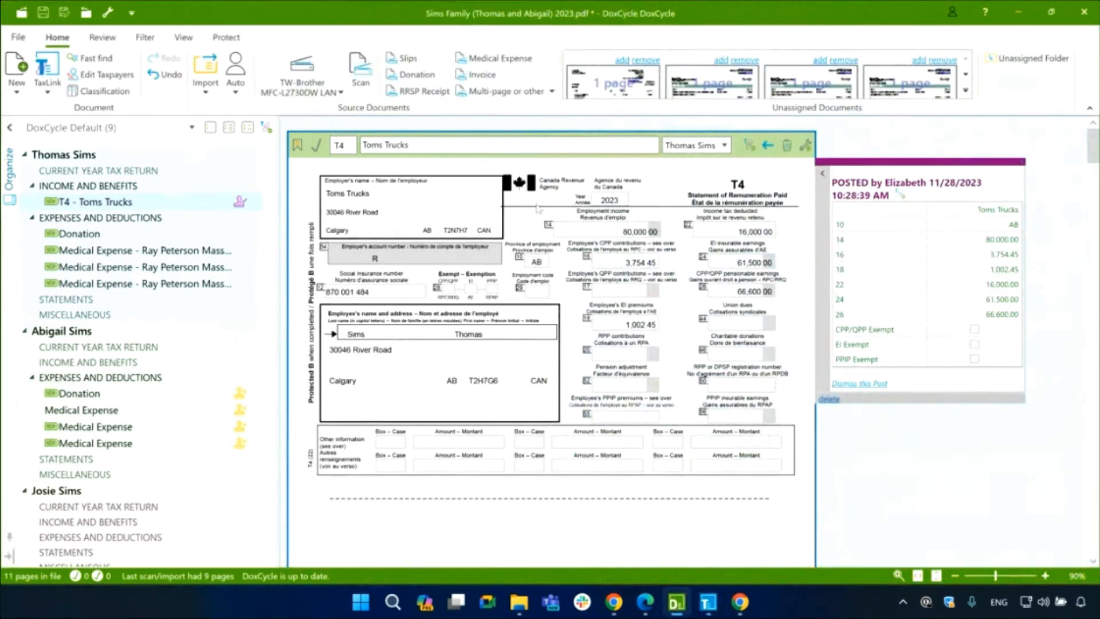
left_click(128, 252)
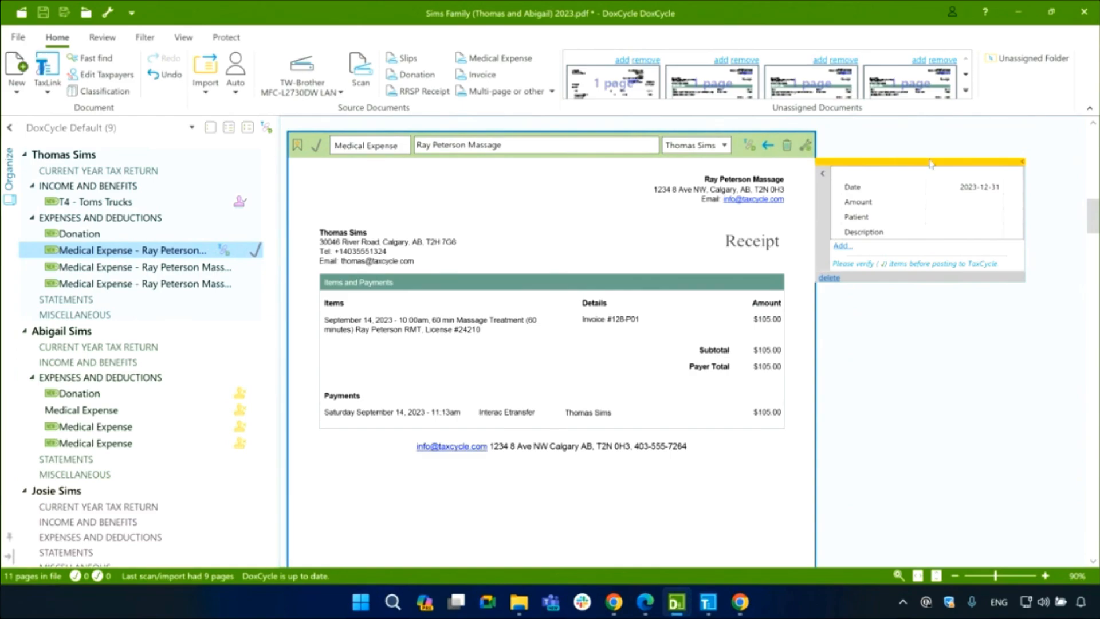
left_click(971, 203)
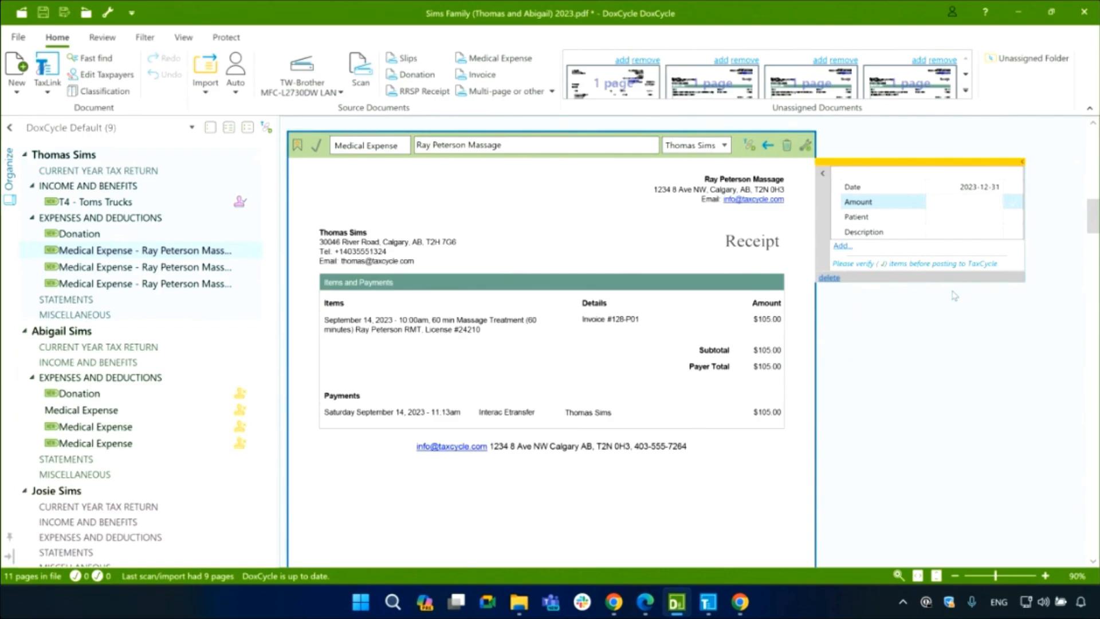
type("105")
key("Return")
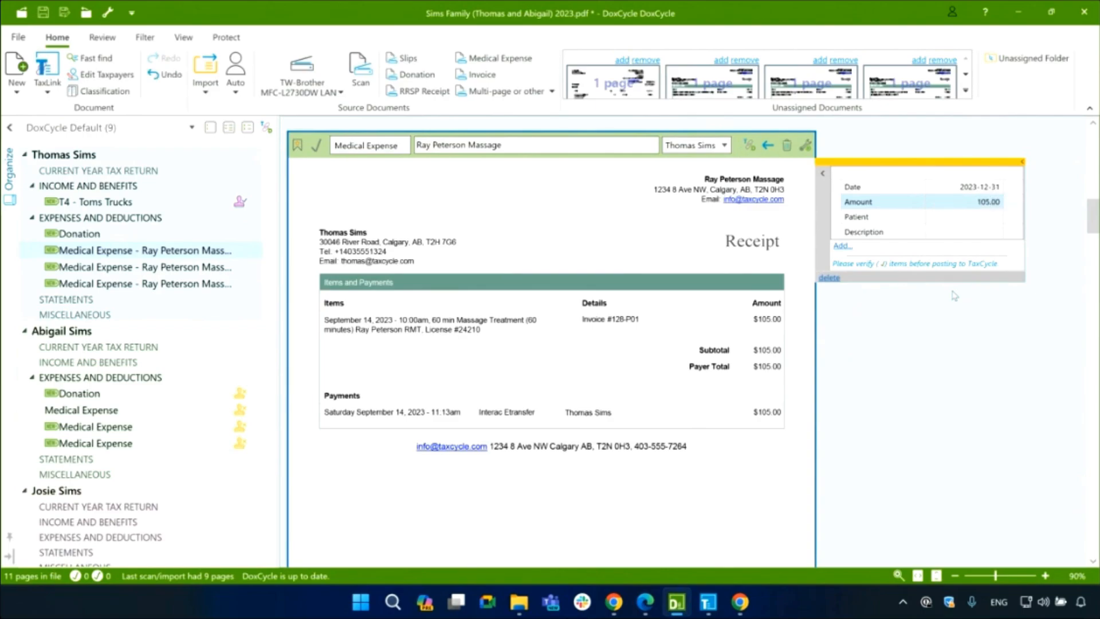
left_click(989, 220)
left_click(997, 217)
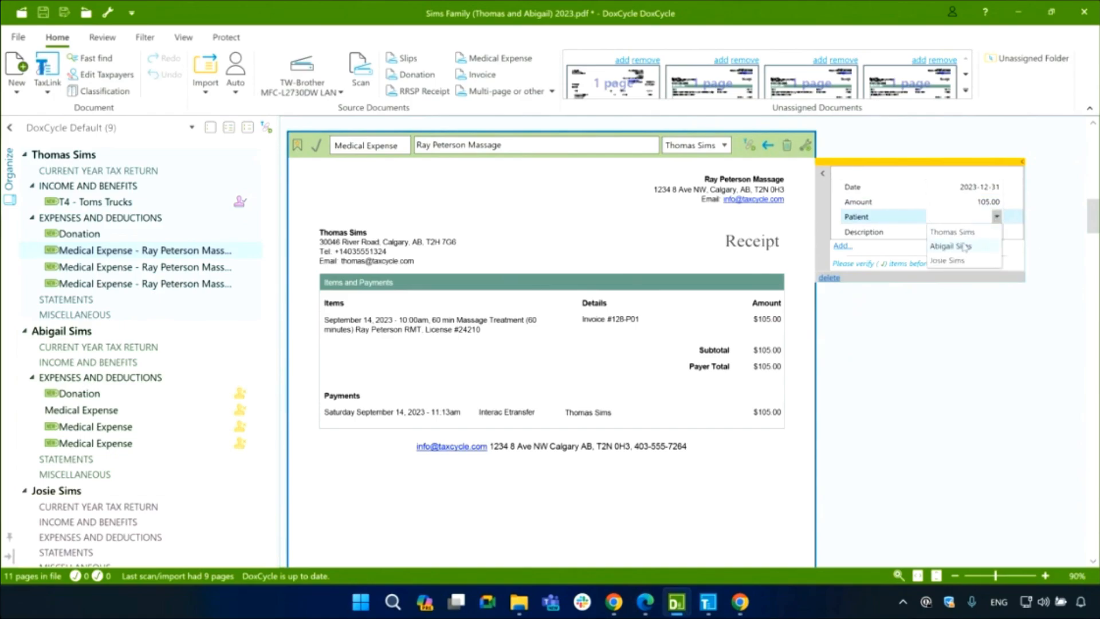
left_click(965, 234)
left_click(978, 197)
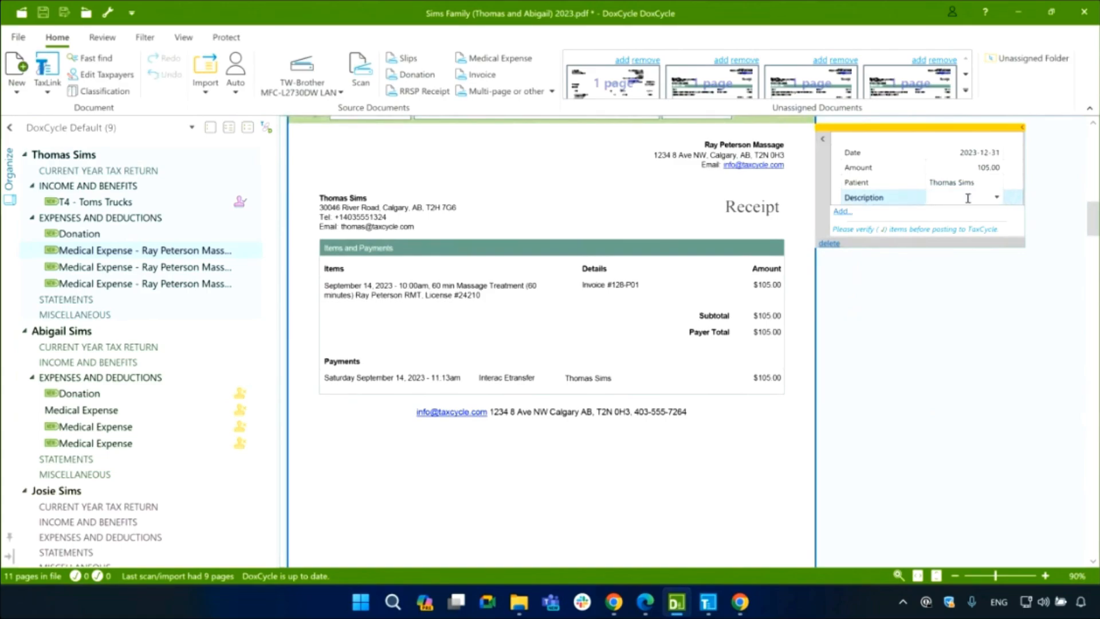
type("Massage")
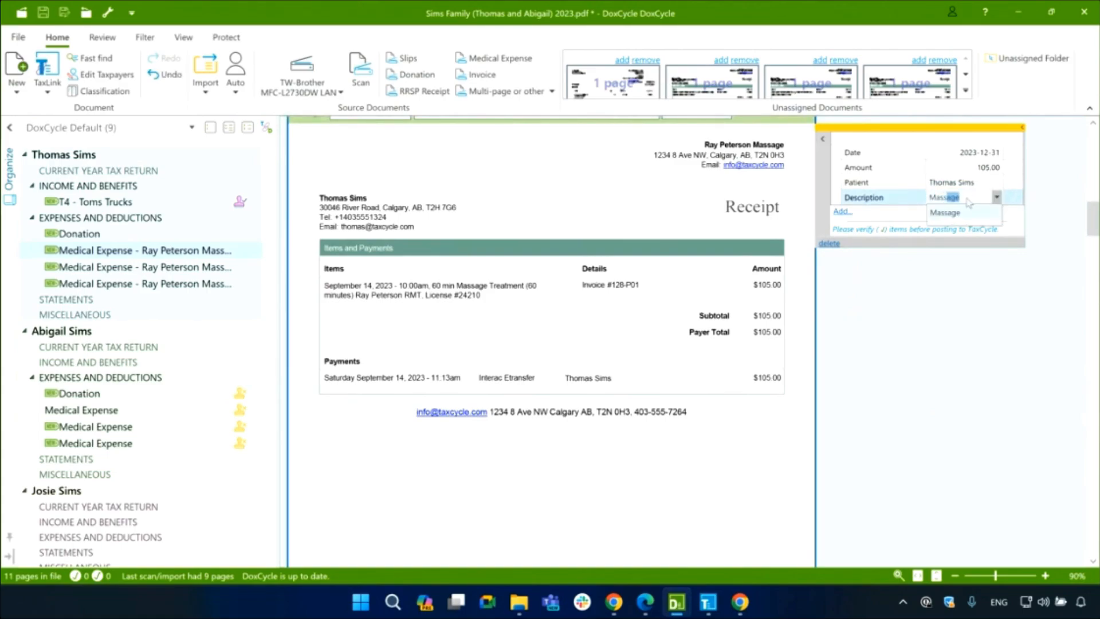
Mark the massage expense's date, amount, patient and description as verified, and post the expense to TaxCycle
left_click(1010, 197)
left_click(1012, 153)
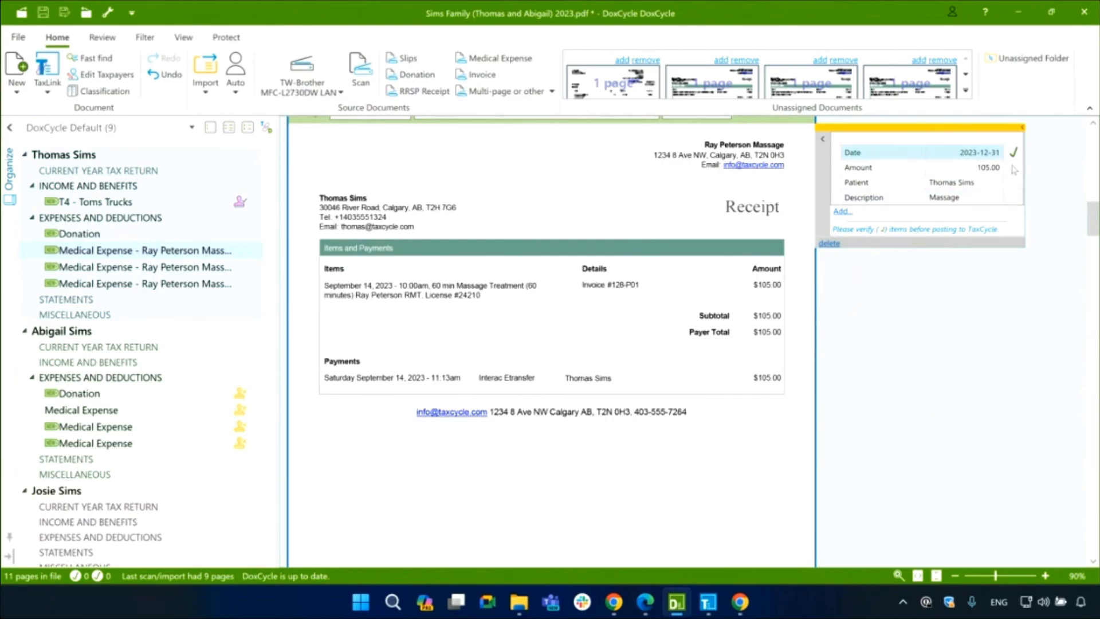
left_click(1012, 167)
left_click(1013, 182)
left_click(1013, 197)
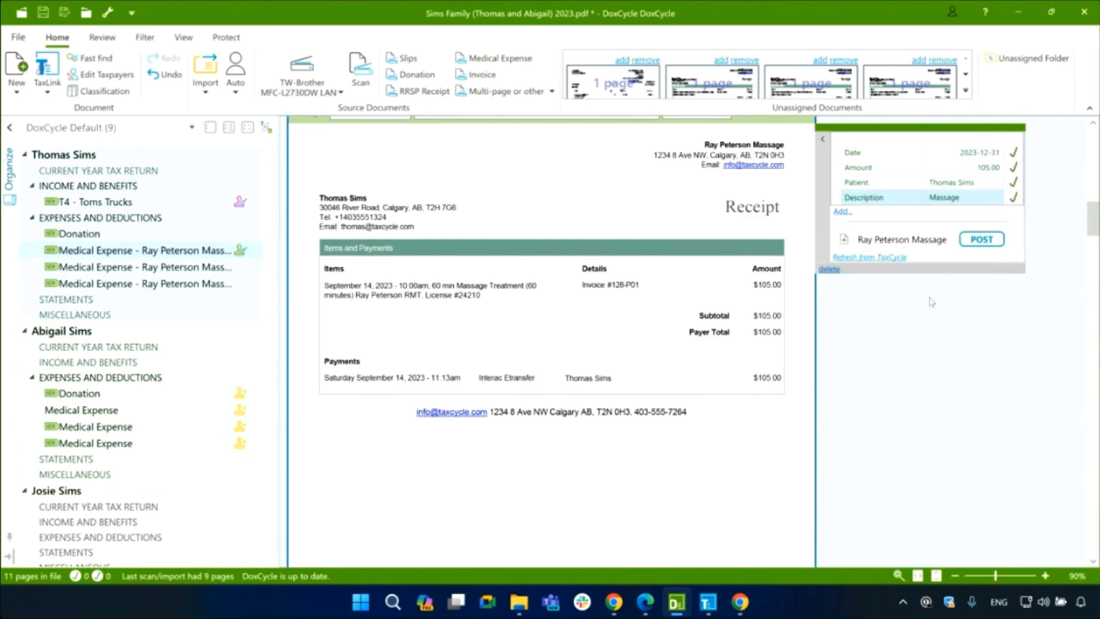
left_click(981, 240)
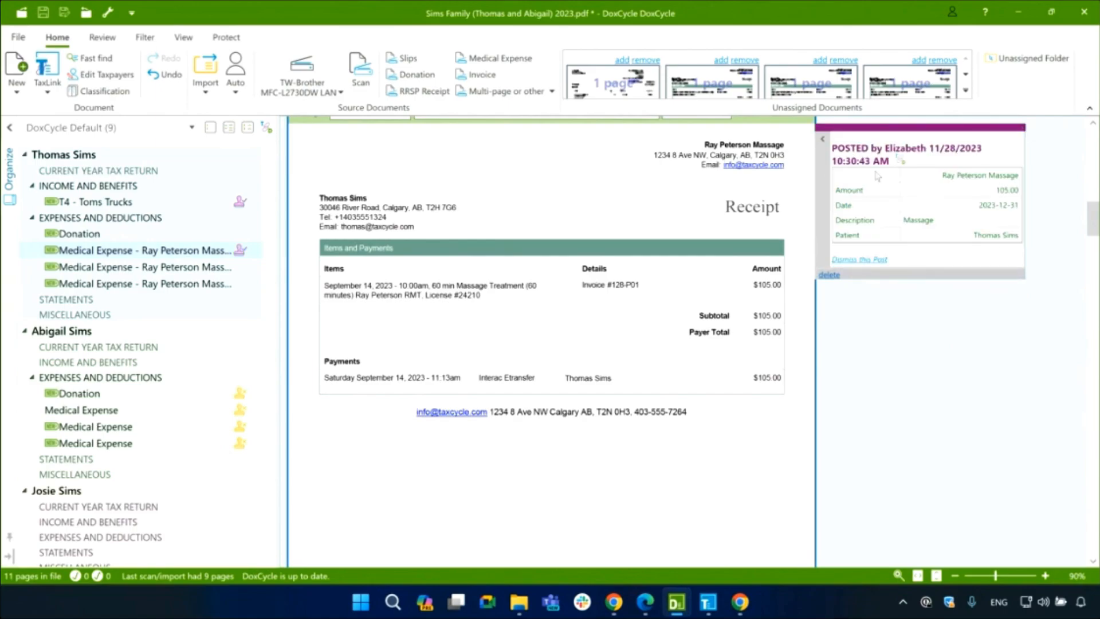
Check the posted massage expense in TaxCycle's Medical Expenses Worksheet, and return to DoxCycle to check the posted status in the document list
left_click(706, 605)
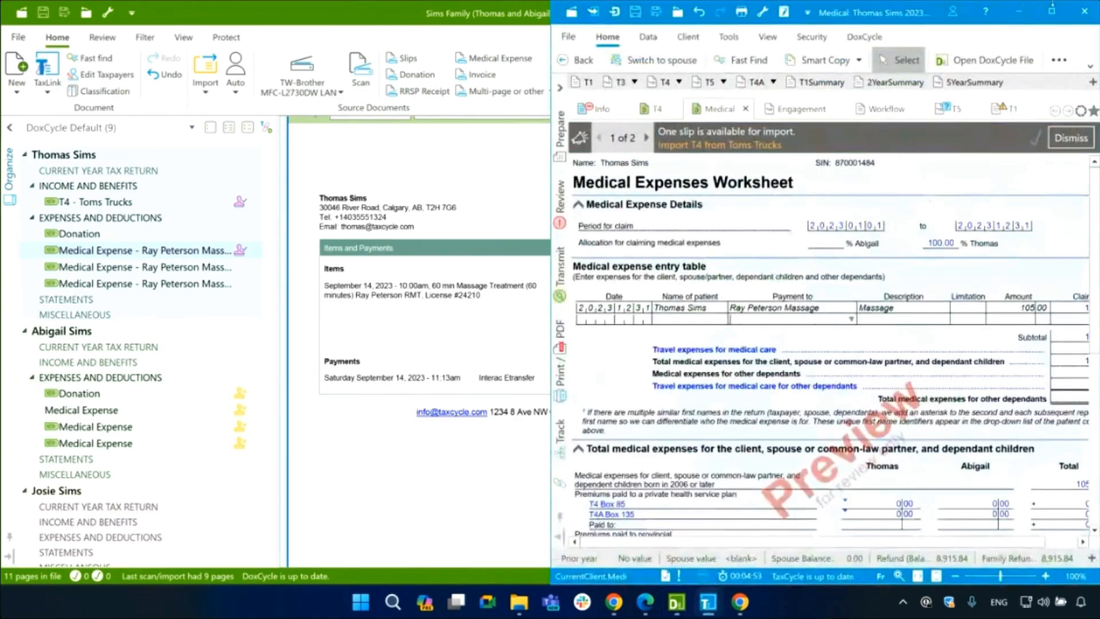
left_click(1051, 12)
left_click(917, 576)
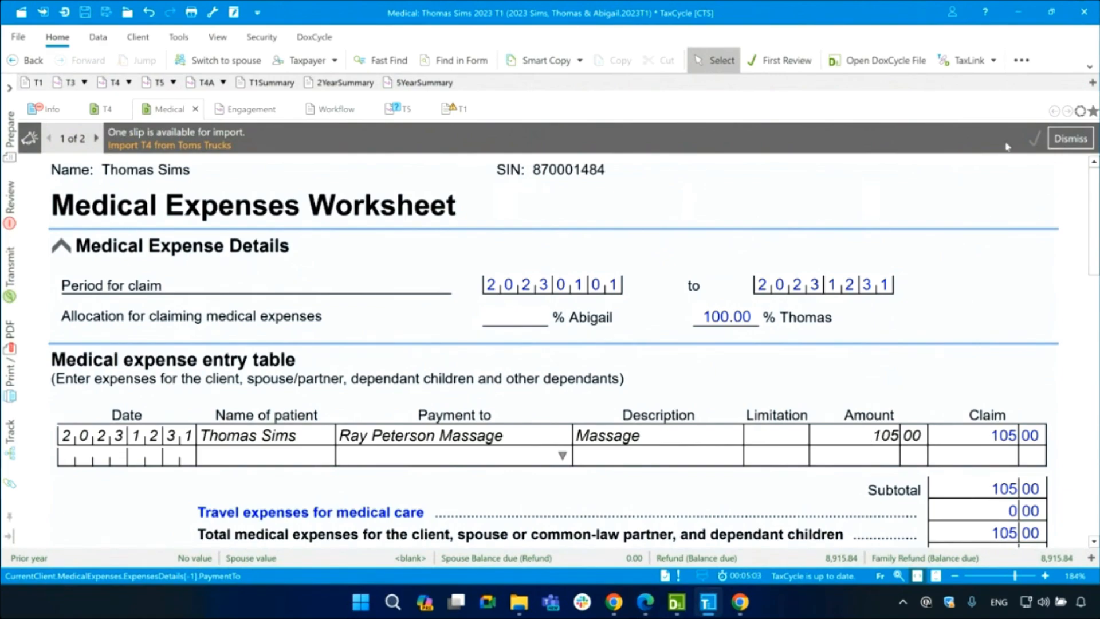
left_click(1019, 13)
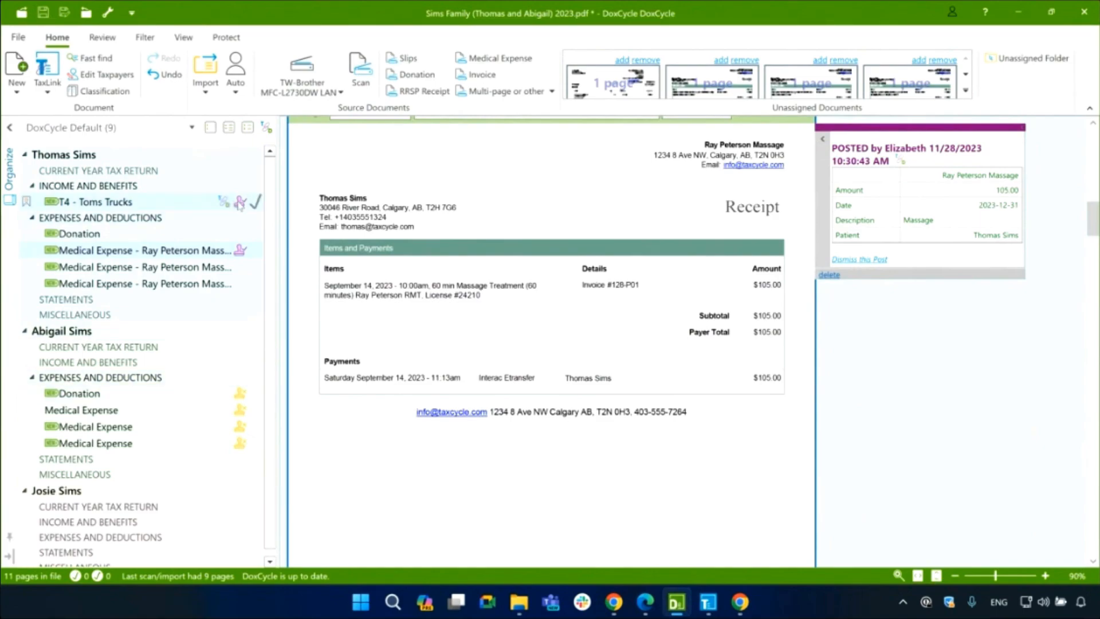
mouse_move(241, 206)
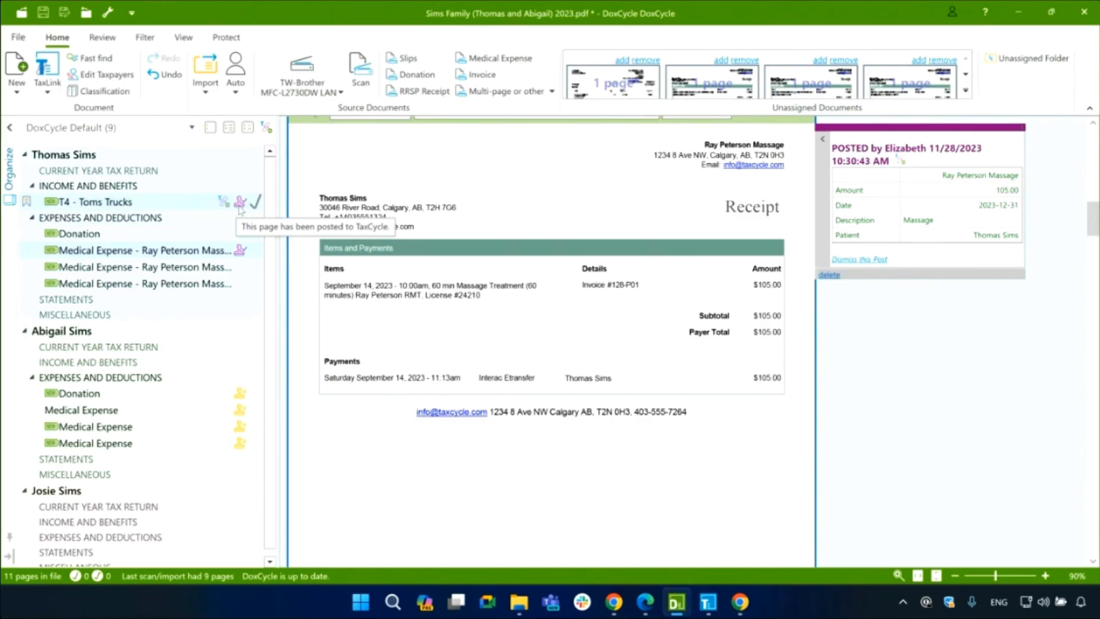
Open the spouse's donation receipt, decline the Git for Windows update, and mark the donation amount as verified
left_click(199, 399)
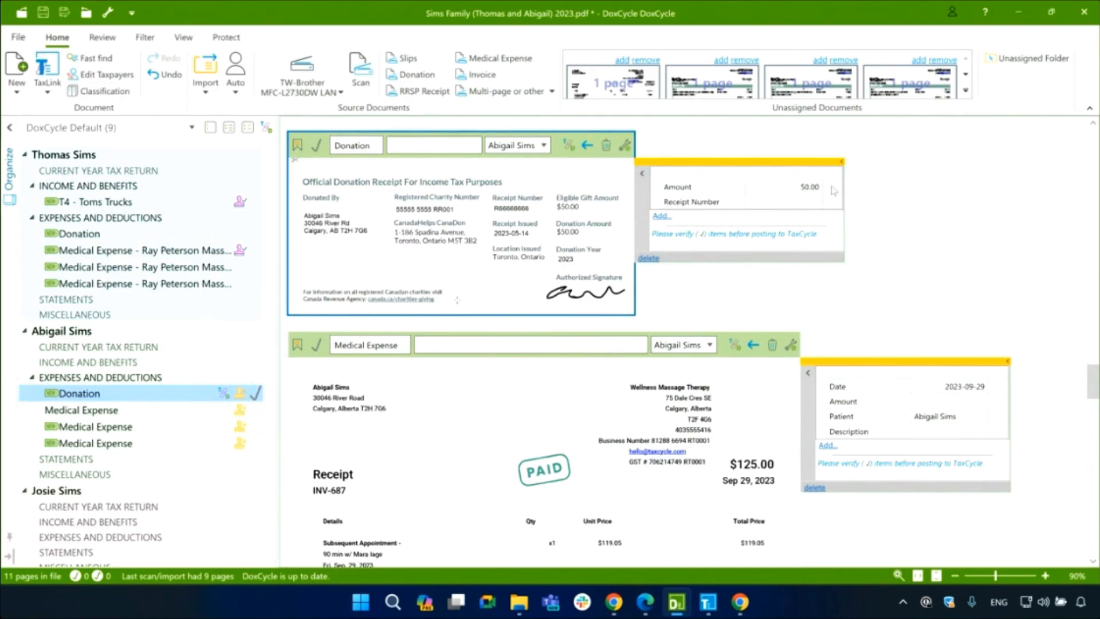
left_click(777, 205)
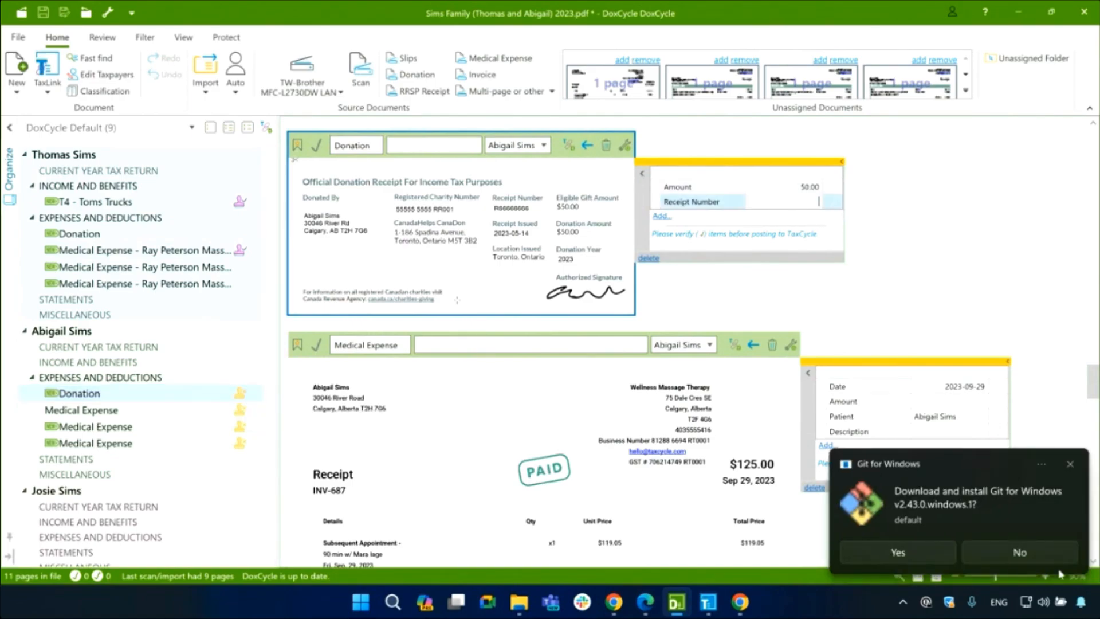
left_click(1020, 552)
left_click(813, 201)
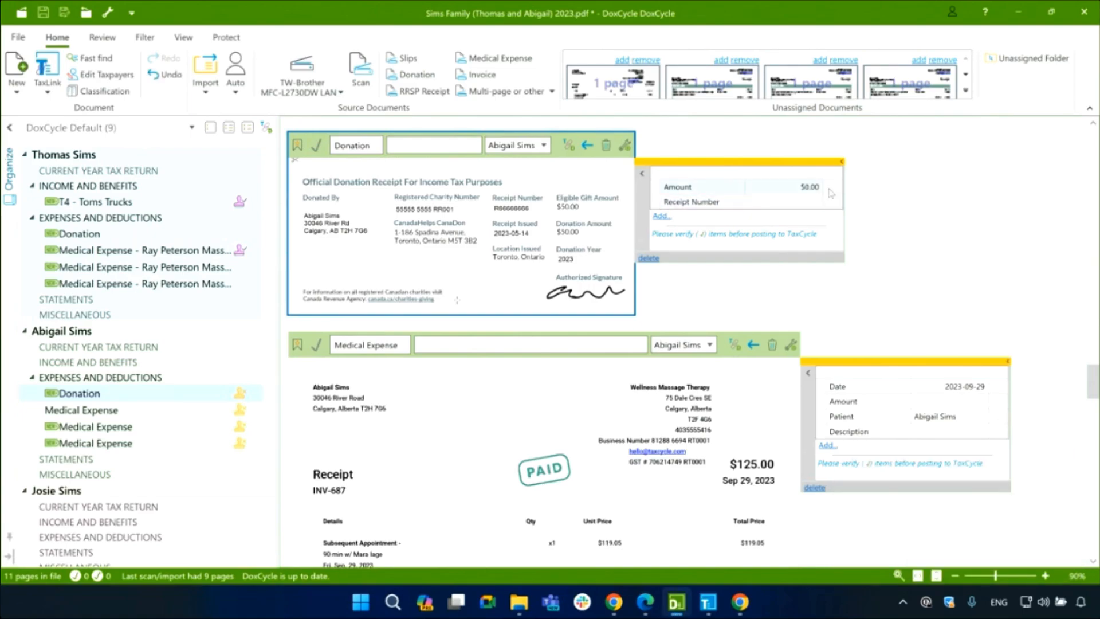
left_click(833, 187)
Enter the receipt number printed on the spouse's donation receipt and mark it as verified
left_click(706, 206)
left_click(770, 202)
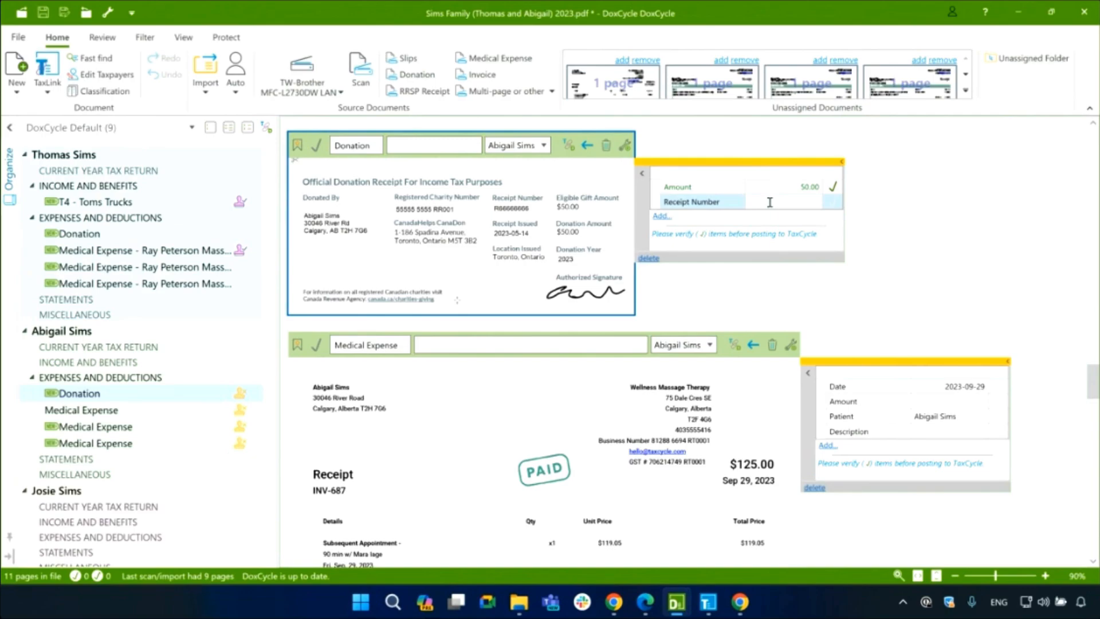
type("R66666666")
left_click(833, 204)
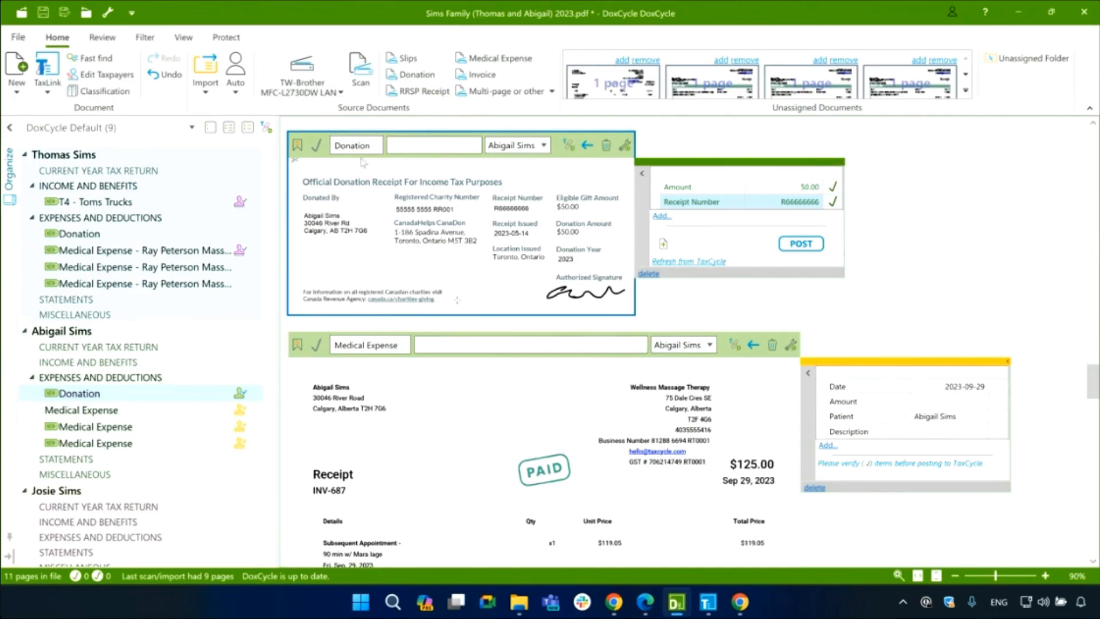
Filter the documents by not yet verified, verified and posted status in turn, and clear all filters
left_click(146, 38)
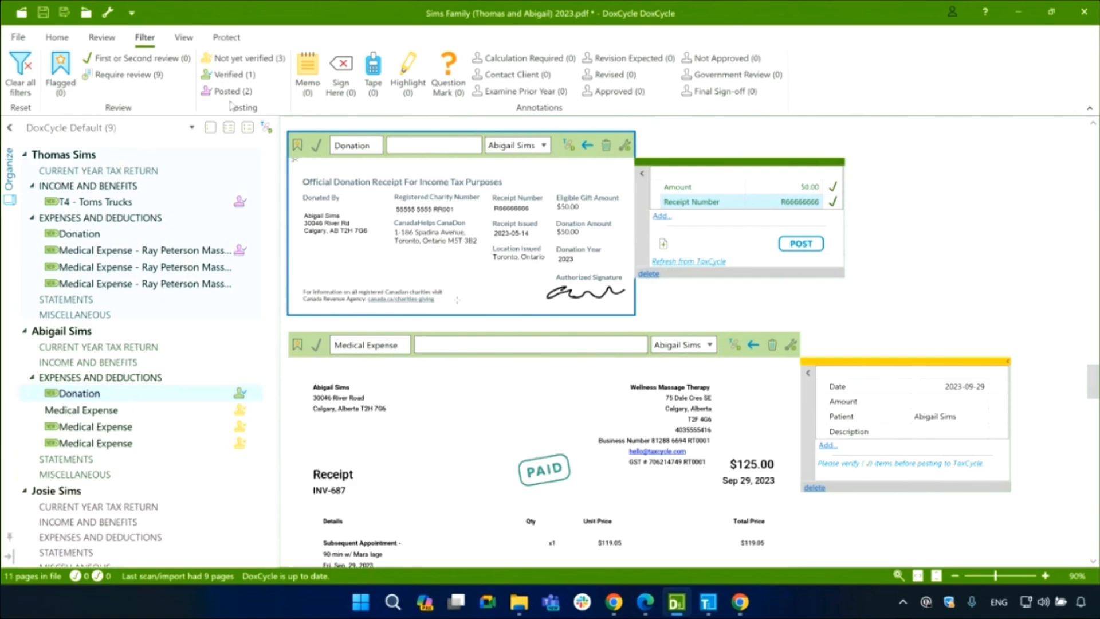
left_click(255, 65)
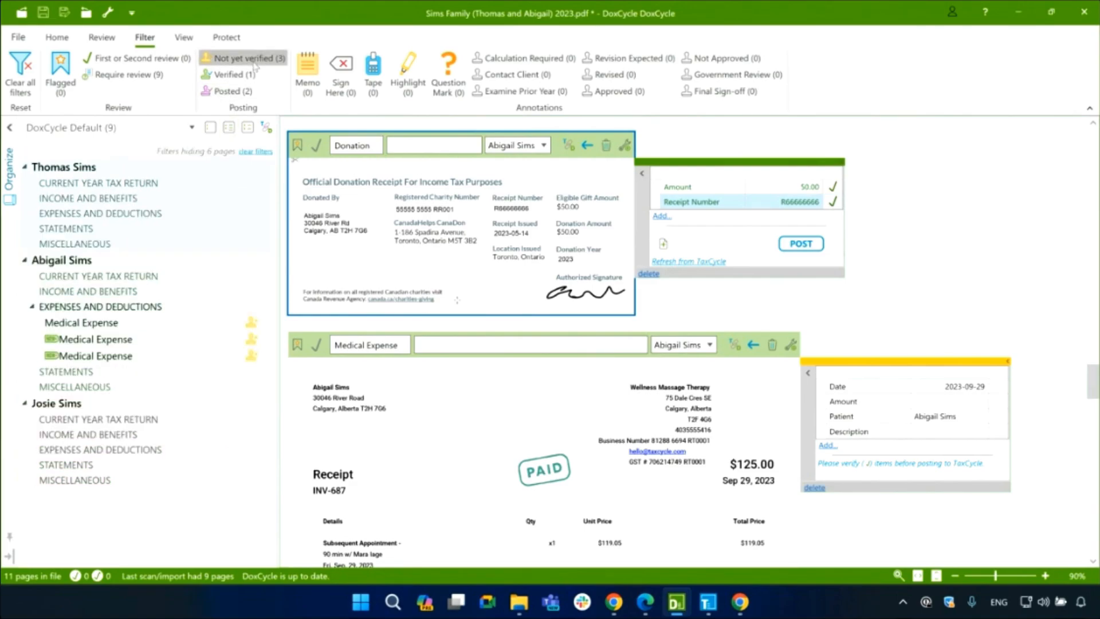
mouse_move(179, 358)
left_click(232, 75)
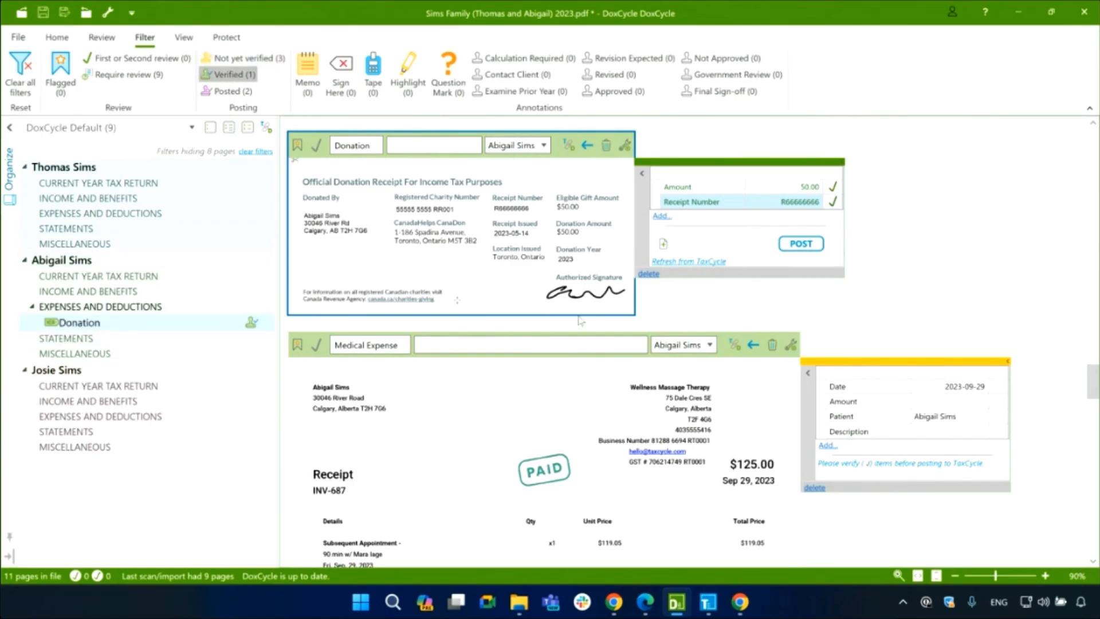
left_click(229, 91)
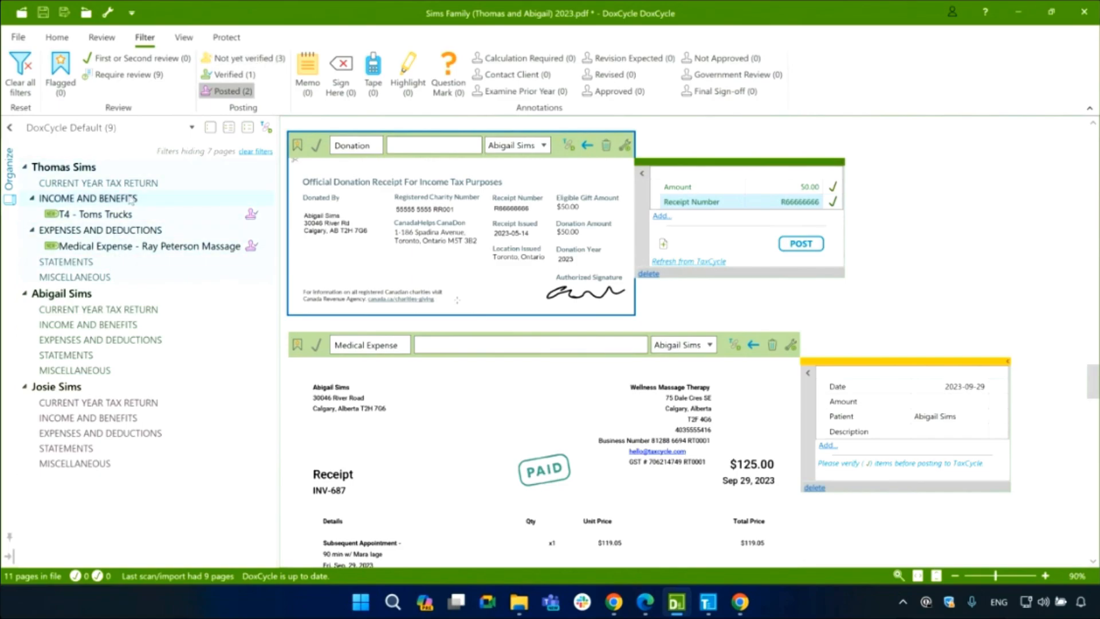
left_click(21, 78)
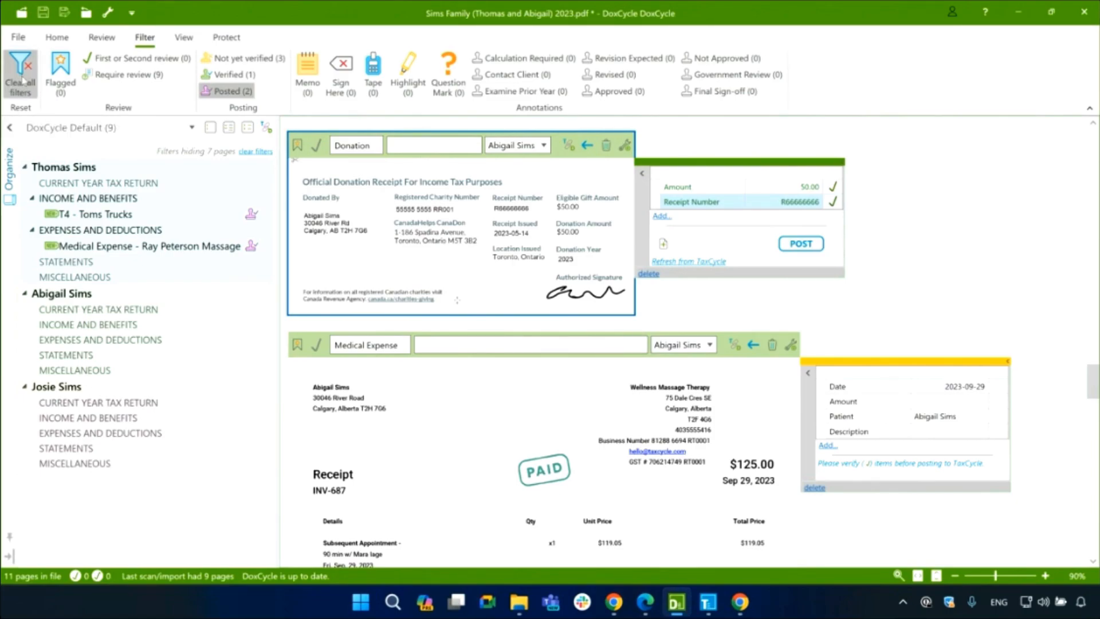
scroll(429, 497, "down", 3)
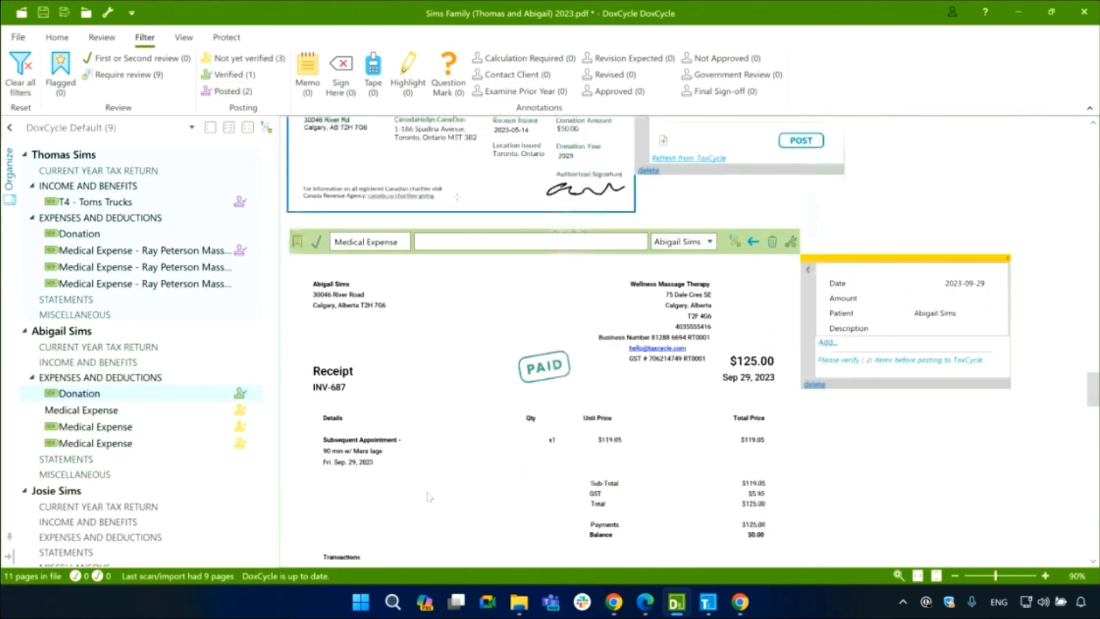
scroll(444, 452, "up", 5)
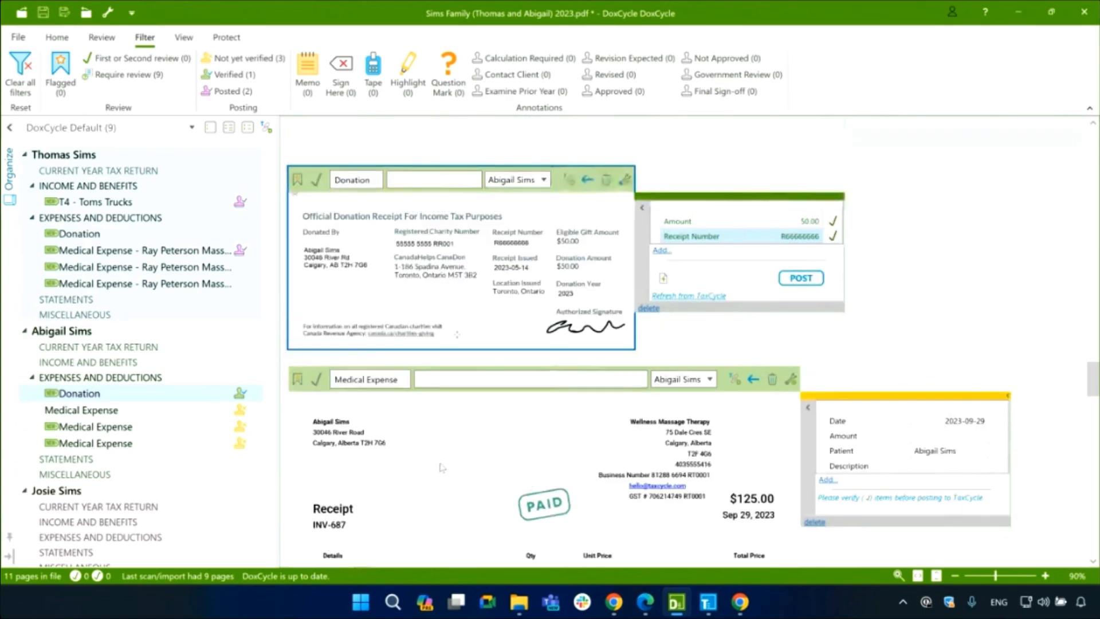
scroll(445, 480, "up", 2)
scroll(445, 480, "down", 4)
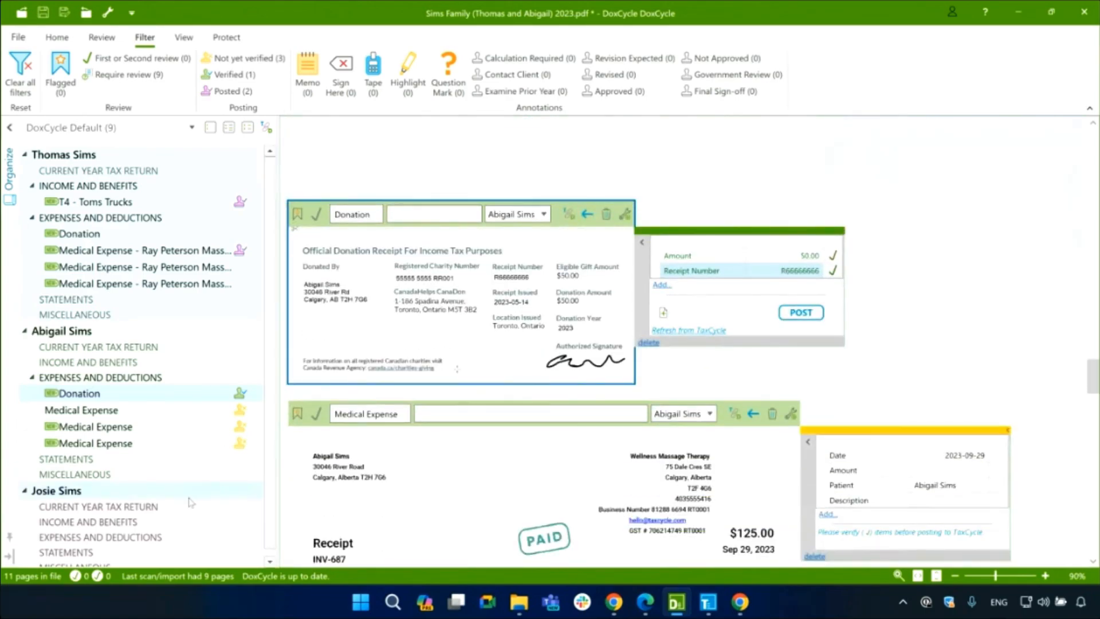
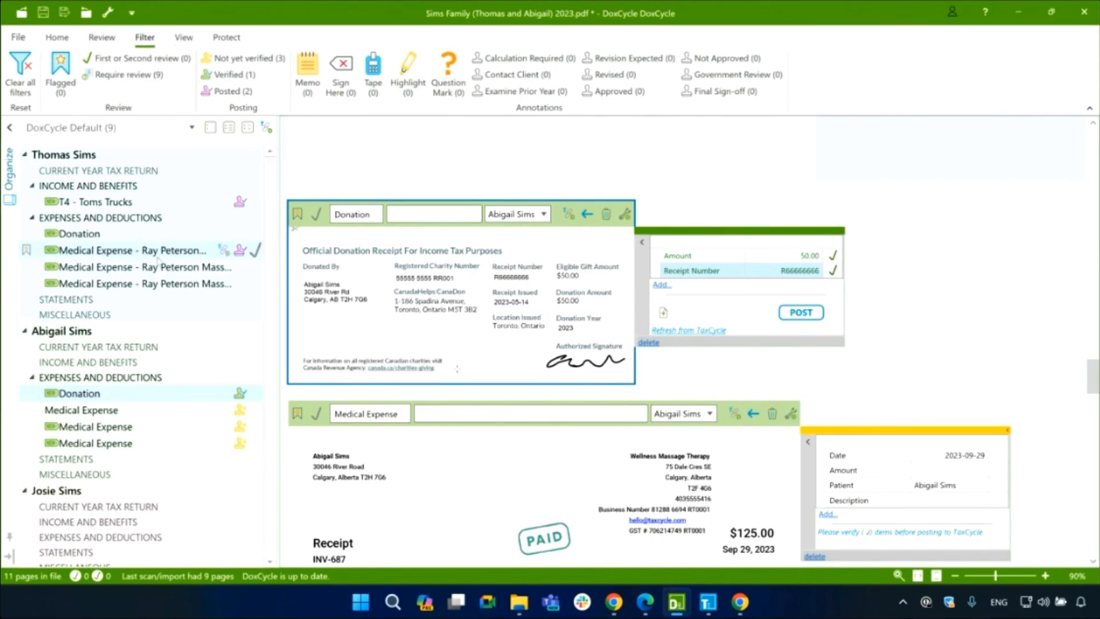
Open the Toms Trucks T4 in DoxCycle and show DoxCycle and TaxCycle side by side
left_click(136, 209)
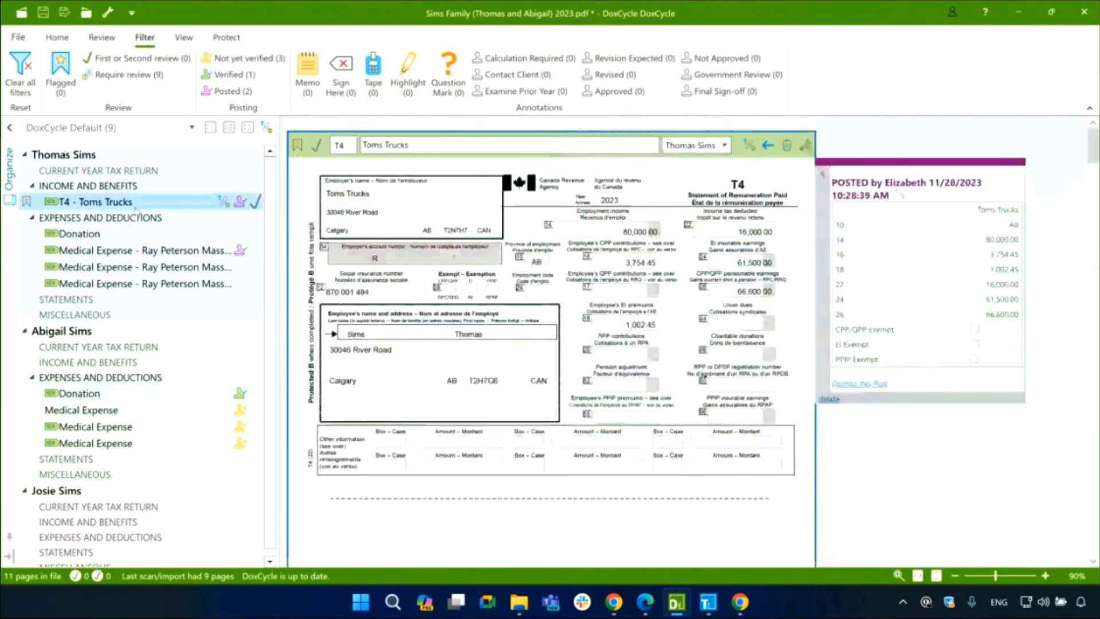
left_click(1052, 12)
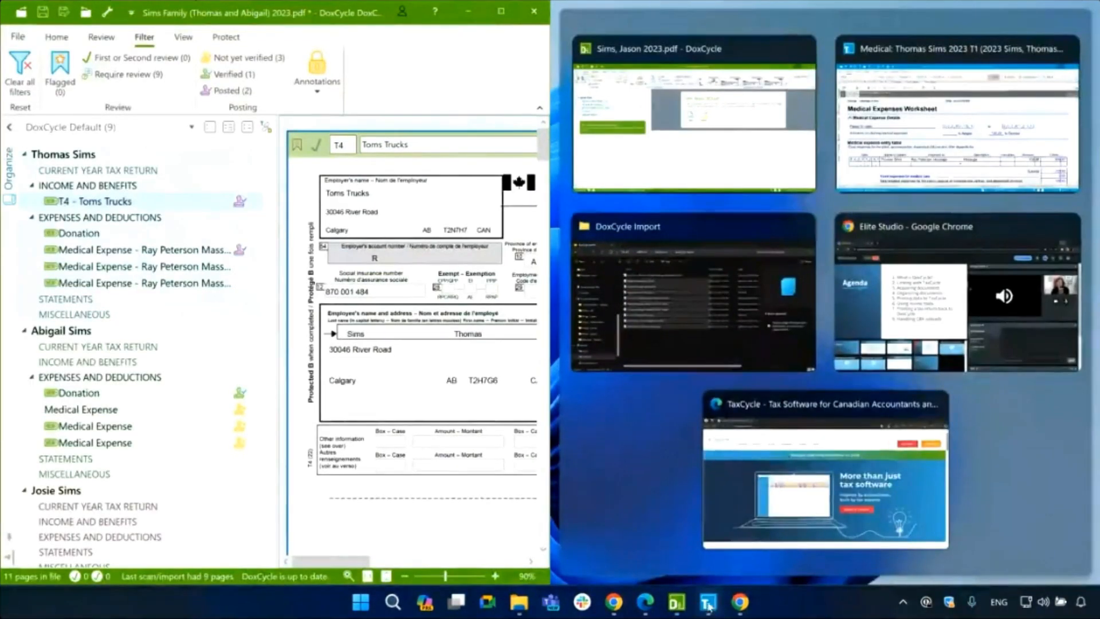
left_click(709, 602)
left_click_drag(669, 20, 1098, 2)
left_click_drag(678, 291, 702, 585)
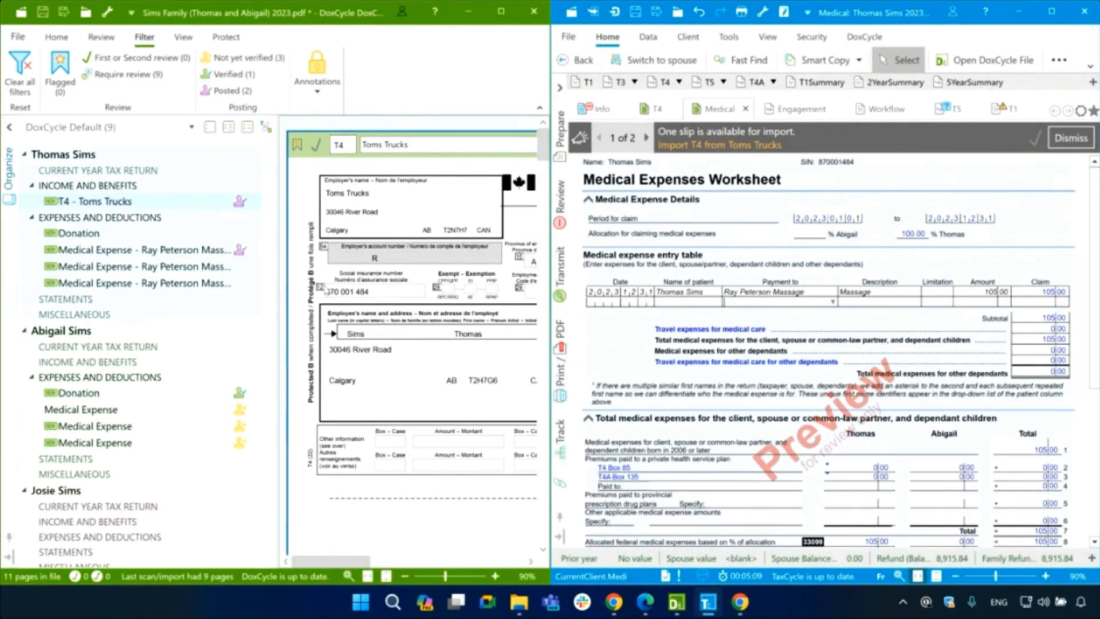
Collapse the document list to widen the T4 page, and show the matching Toms Trucks T4 slip in TaxCycle
left_click_drag(278, 339, 101, 347)
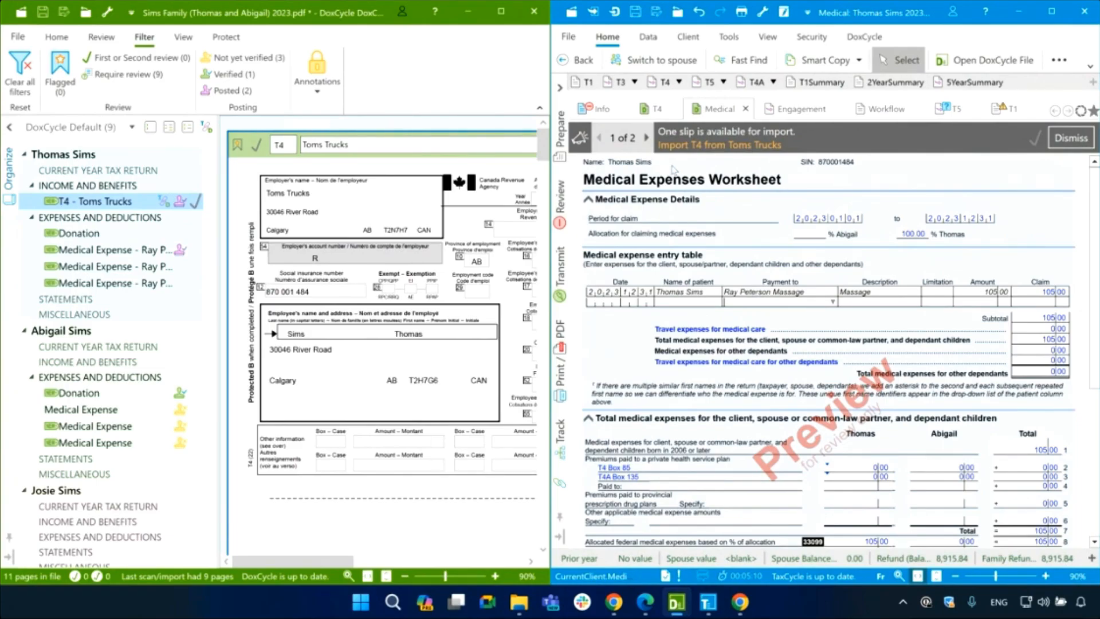
left_click(10, 127)
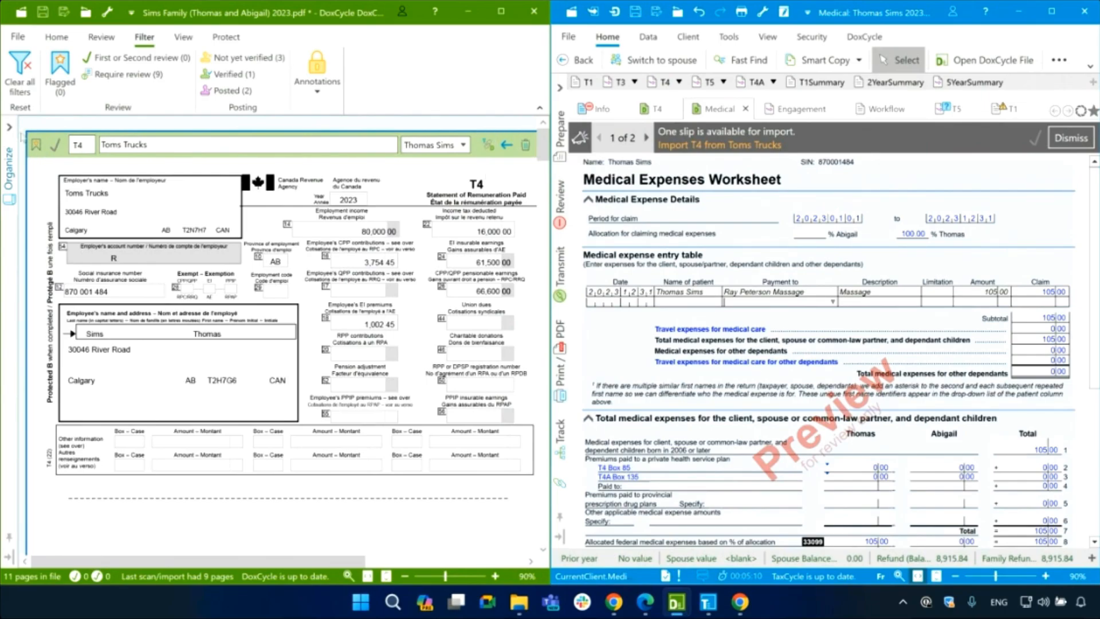
left_click(9, 126)
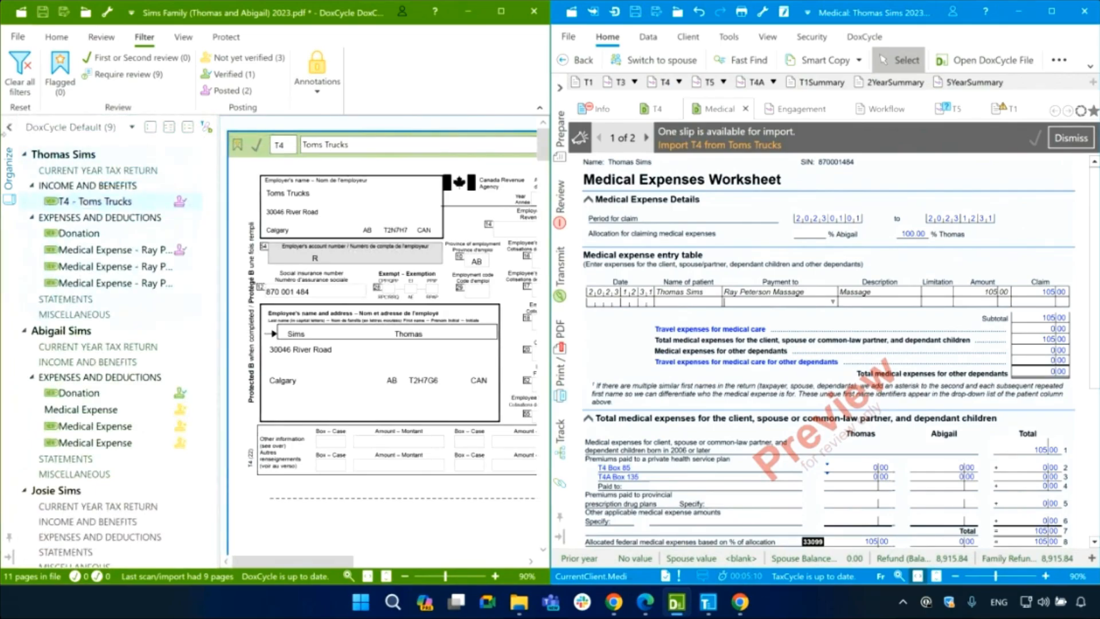
left_click(9, 126)
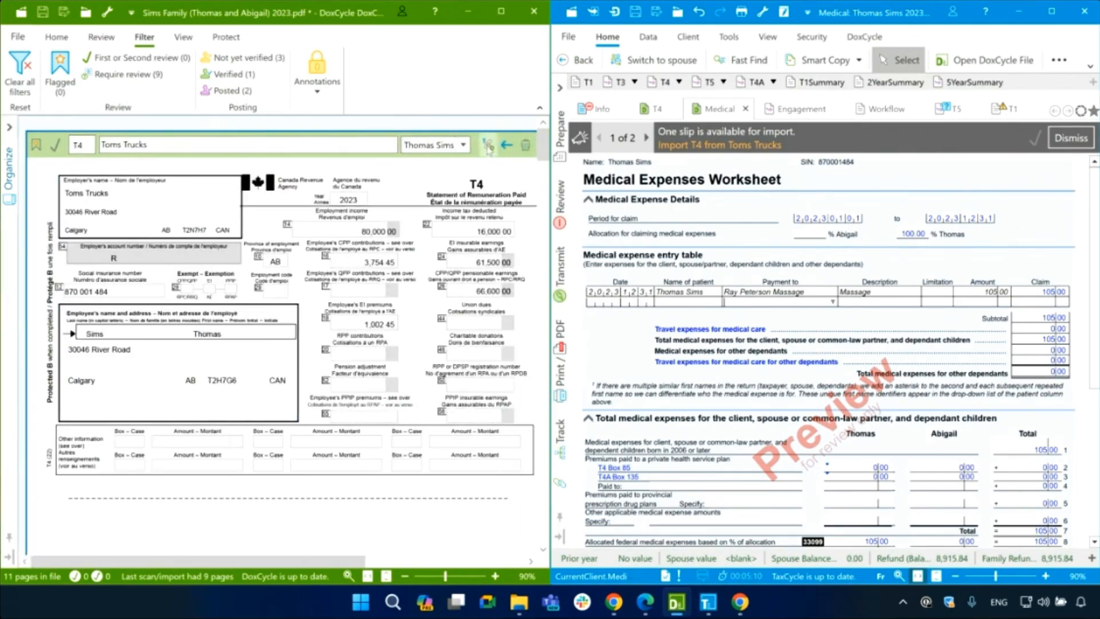
left_click(488, 146)
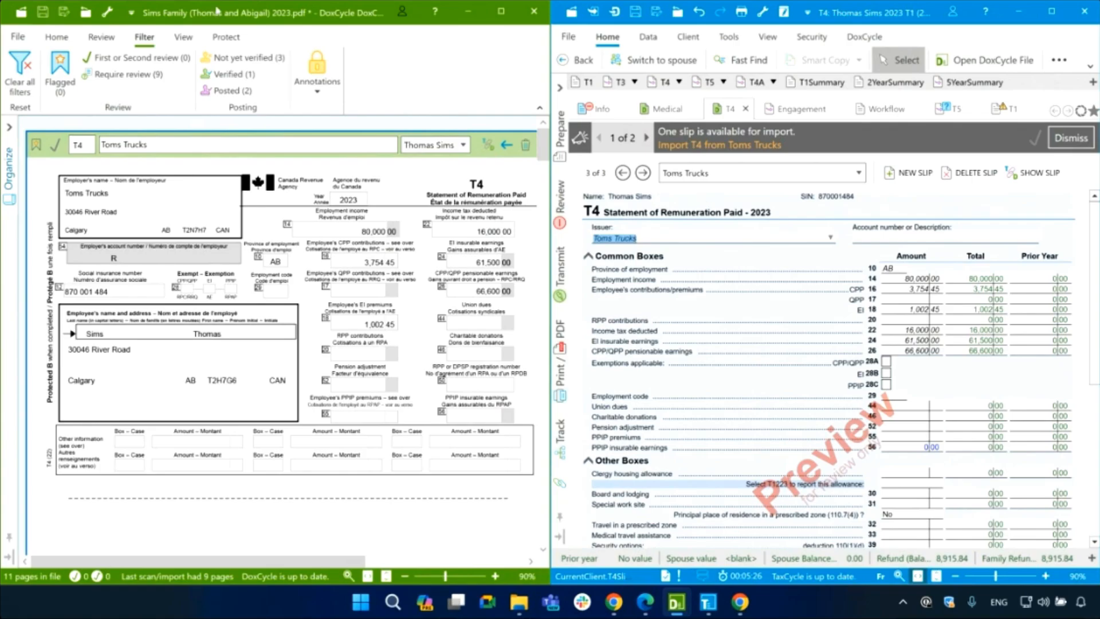
Place a blank memo on the Toms Trucks T4 page near the employment income box
left_click(99, 38)
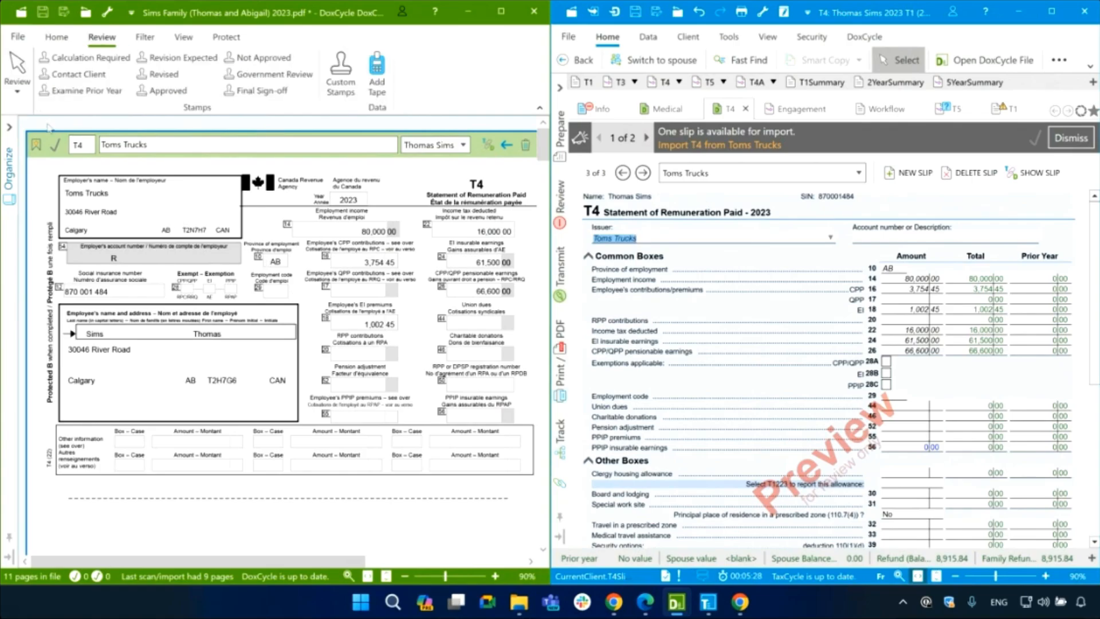
left_click(22, 102)
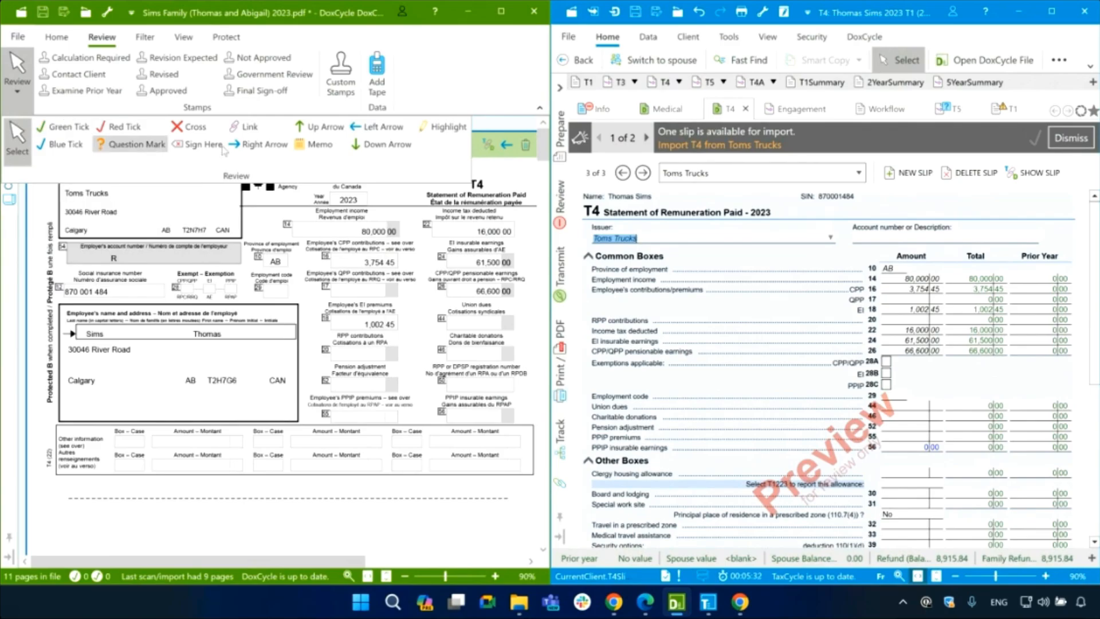
left_click(315, 145)
left_click(272, 216)
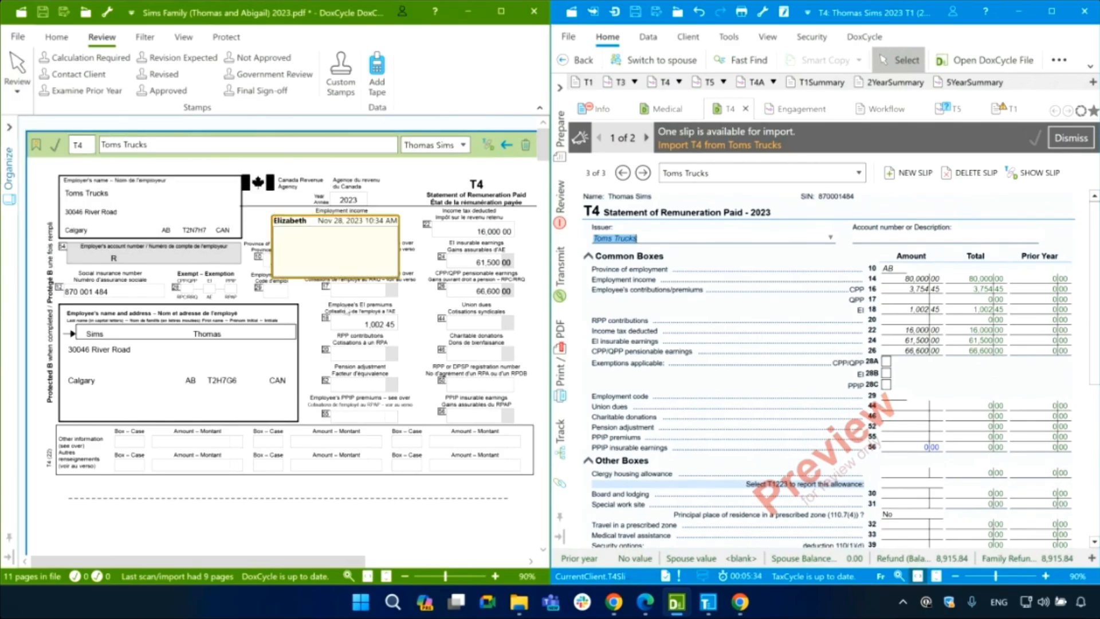
Place a Calculation Required stamp and a Final Sign-off stamp on the employee address area of the Toms Trucks T4
left_click(91, 60)
left_click(231, 344)
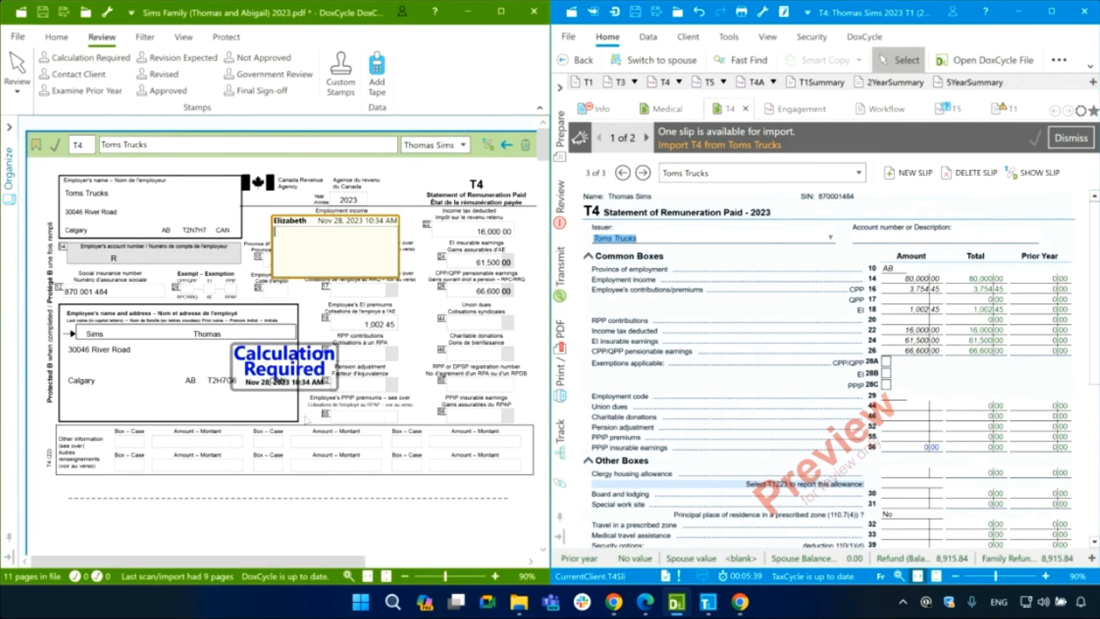
left_click(258, 91)
left_click(230, 343)
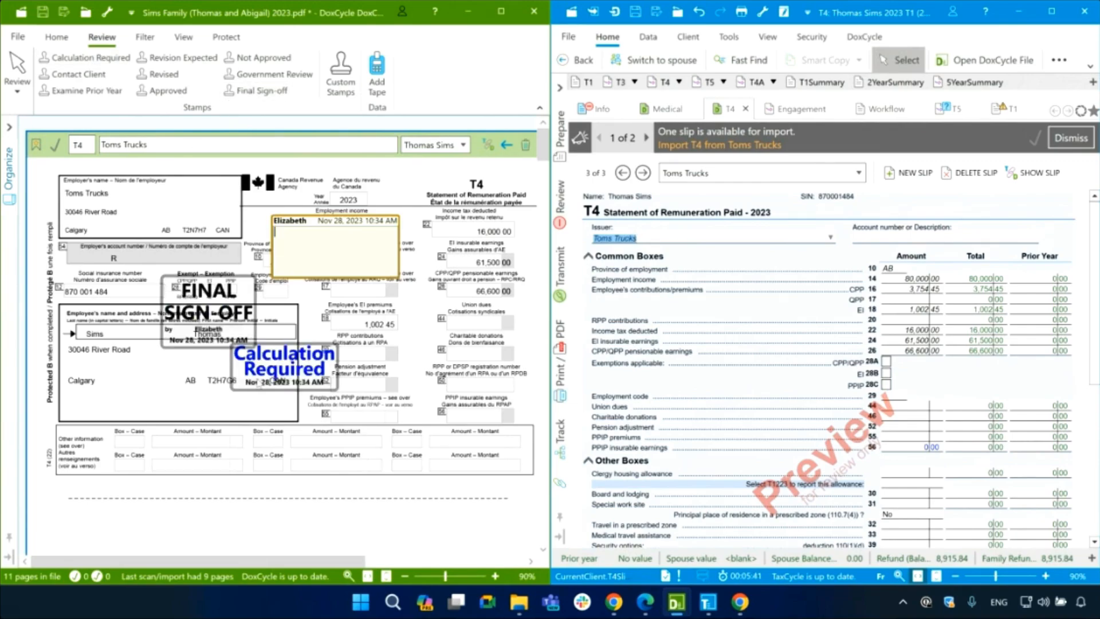
Delete the Calculation Required stamp from the T4 page
left_click(286, 366)
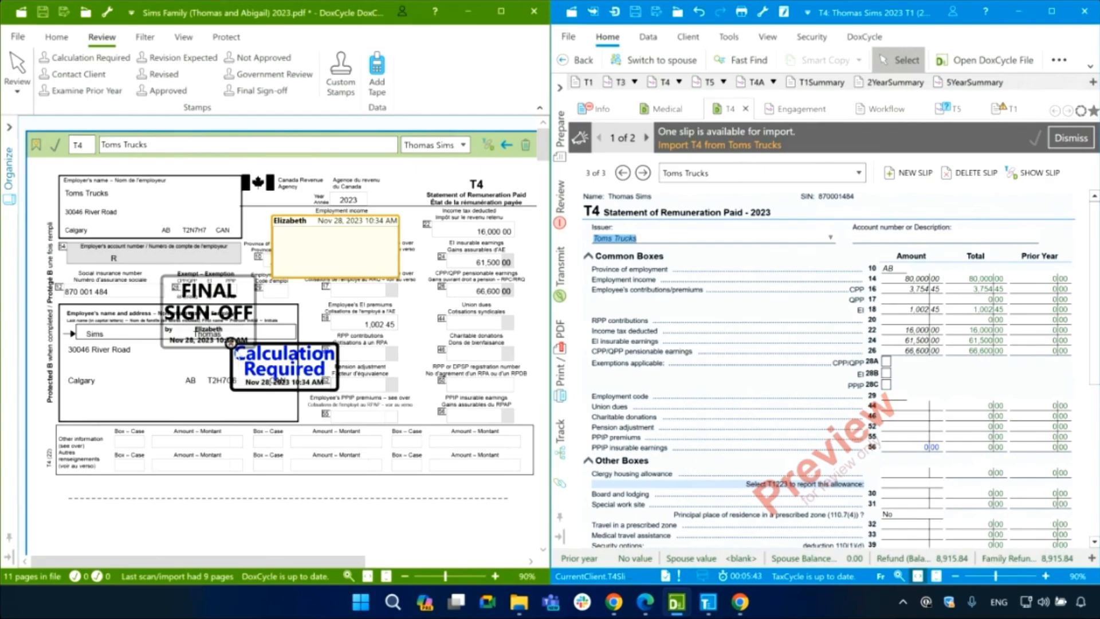
left_click_drag(239, 347, 336, 375)
left_click(327, 370)
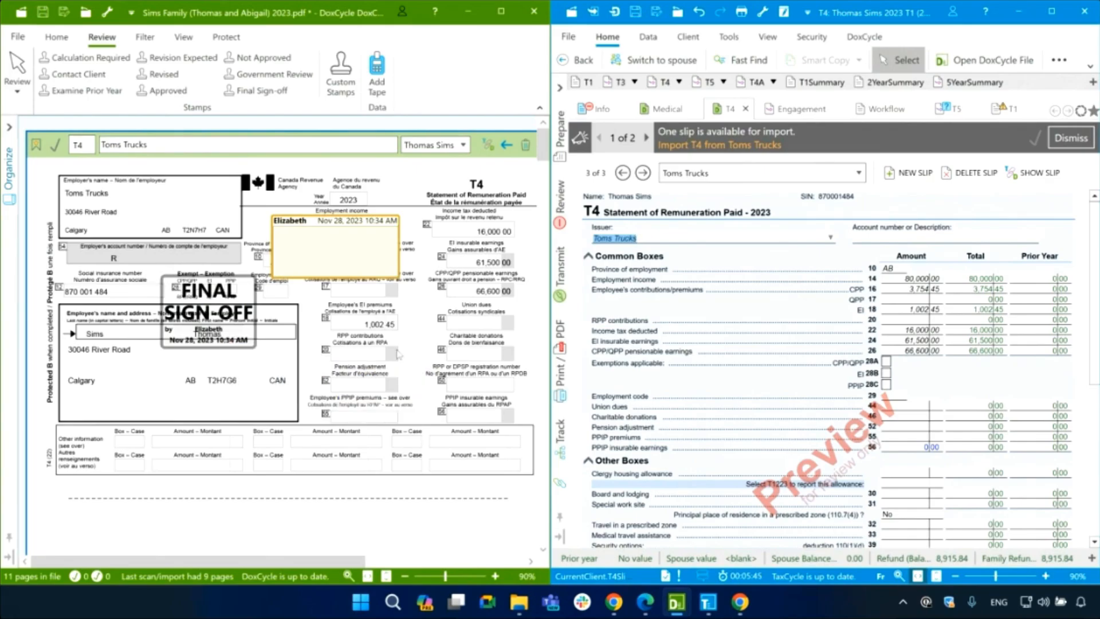
Create a red custom stamp reading "Call Client!" and place it over the employer's name box on the T4
left_click(349, 83)
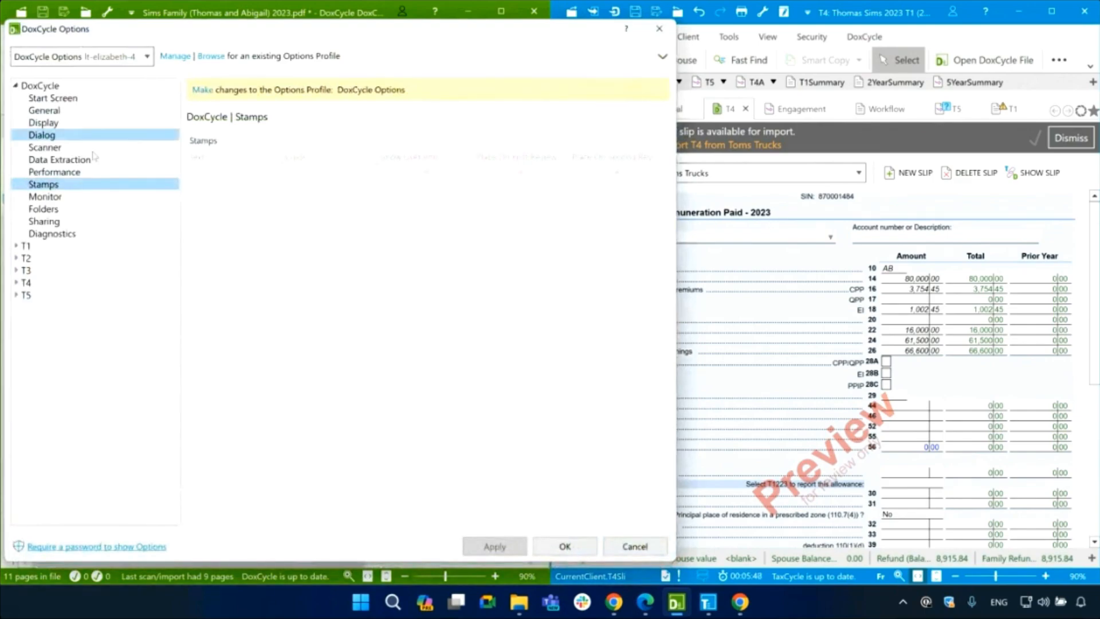
left_click(204, 90)
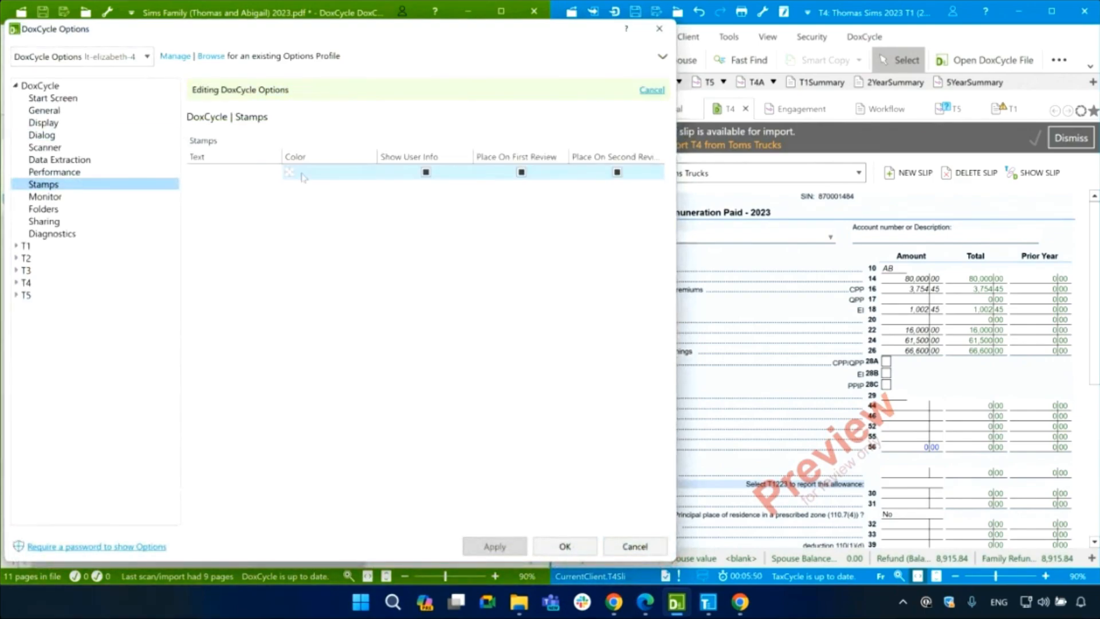
type("Cal")
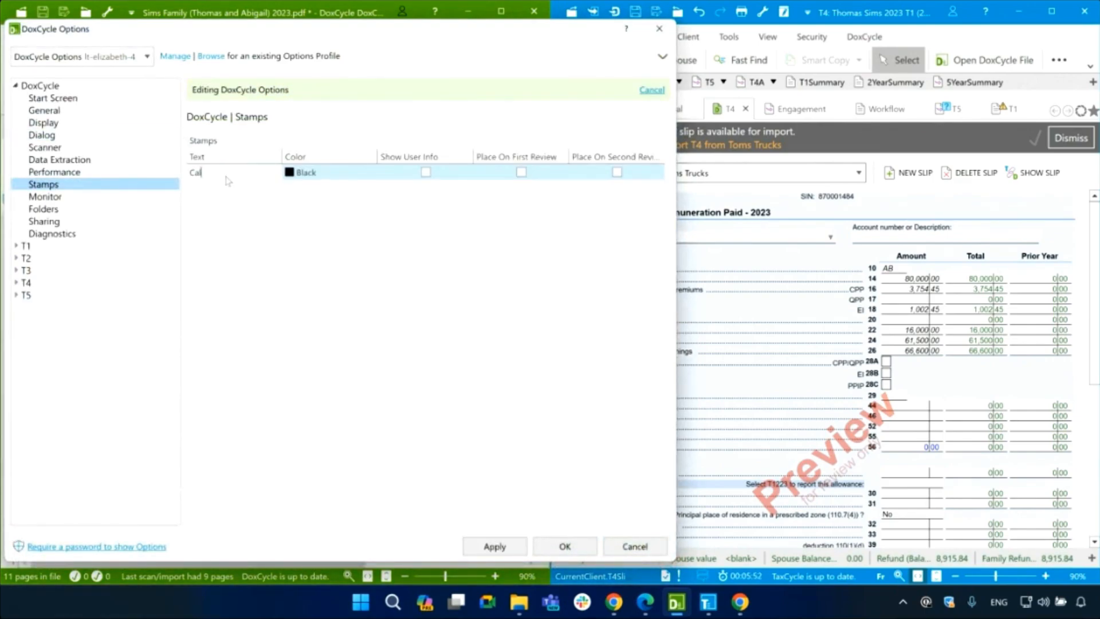
type("l Client!")
left_click(326, 174)
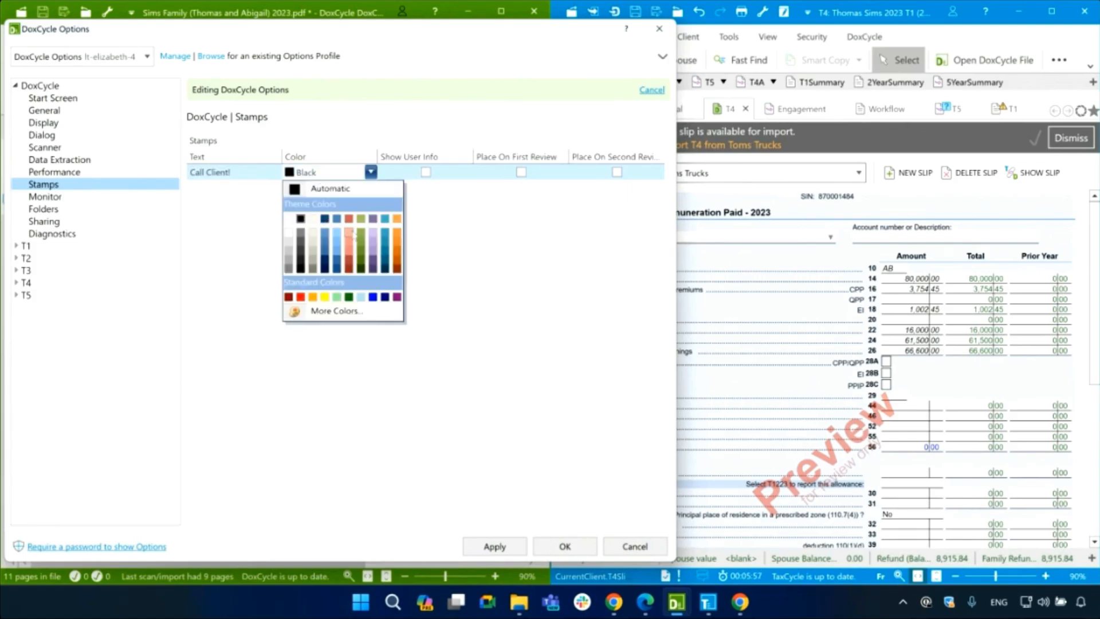
left_click(300, 297)
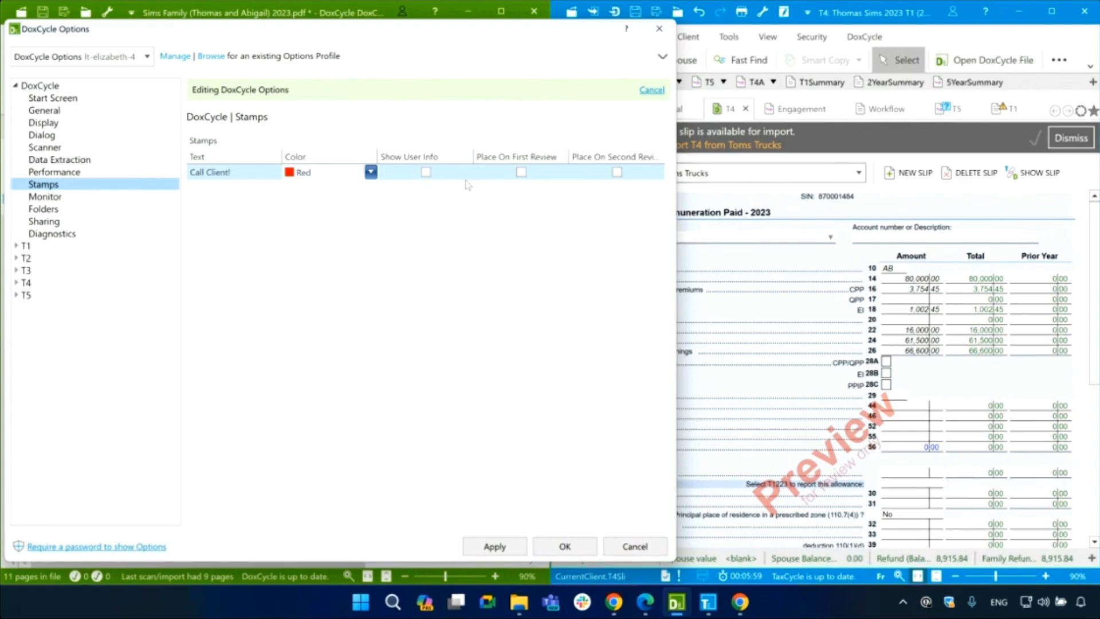
left_click(491, 549)
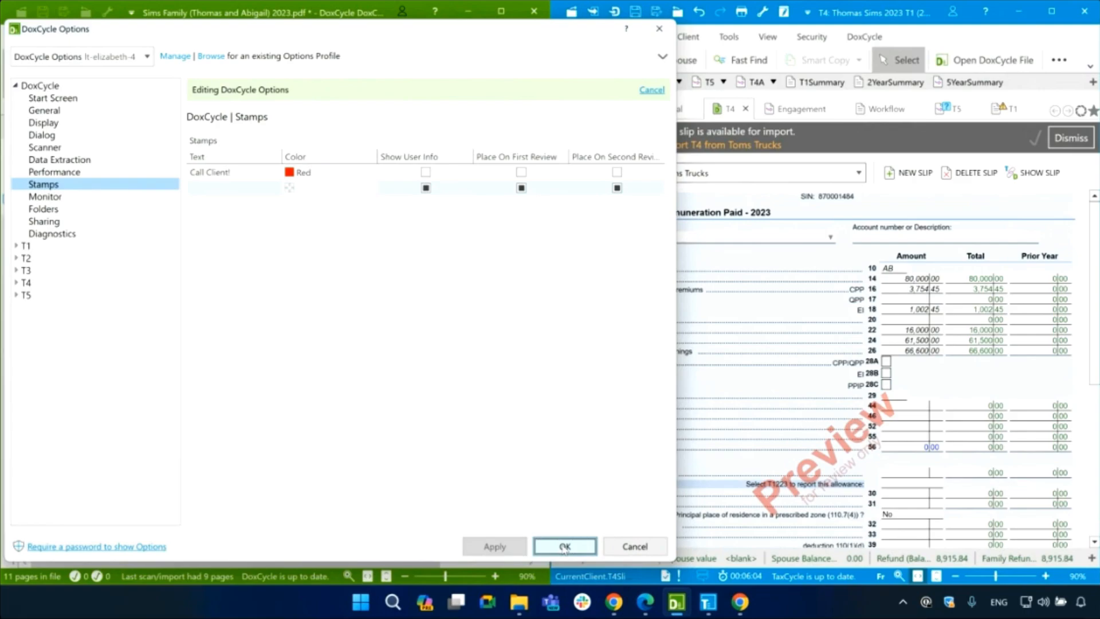
left_click(564, 546)
left_click(371, 72)
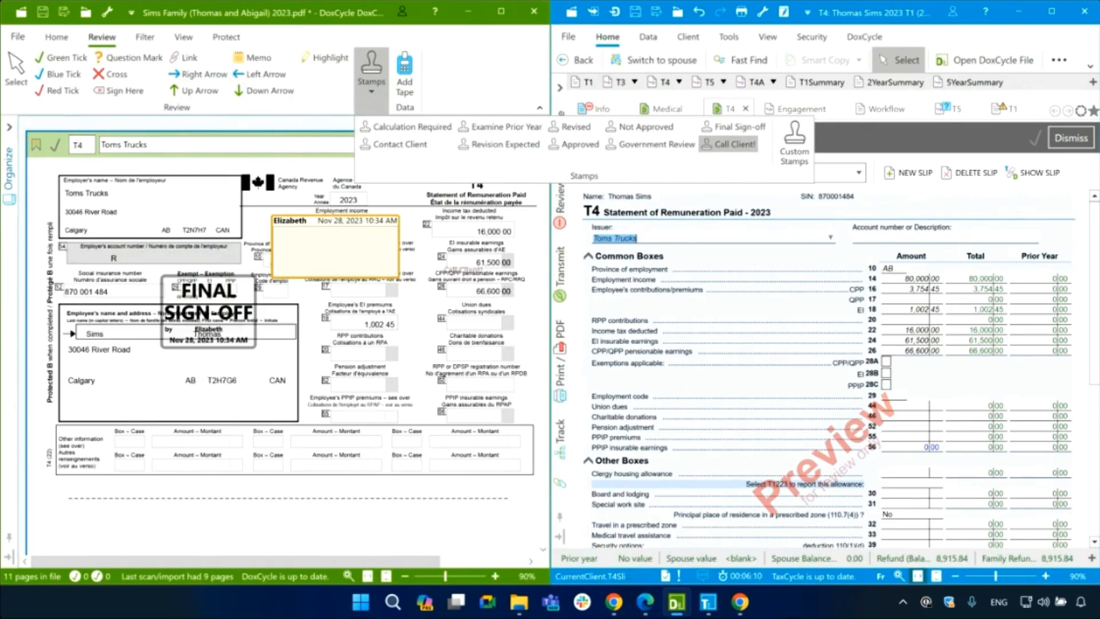
left_click(158, 200)
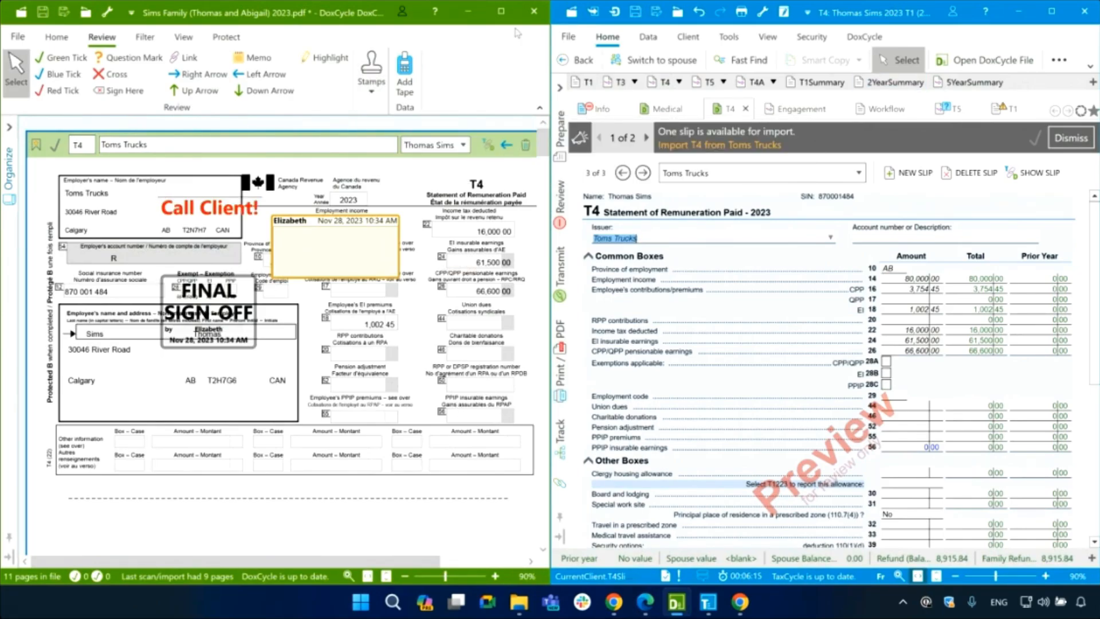
Maximize DoxCycle with a widened document list, and delete the Call Client! stamp, the memo and the Final Sign-off stamp from the T4
left_click(502, 11)
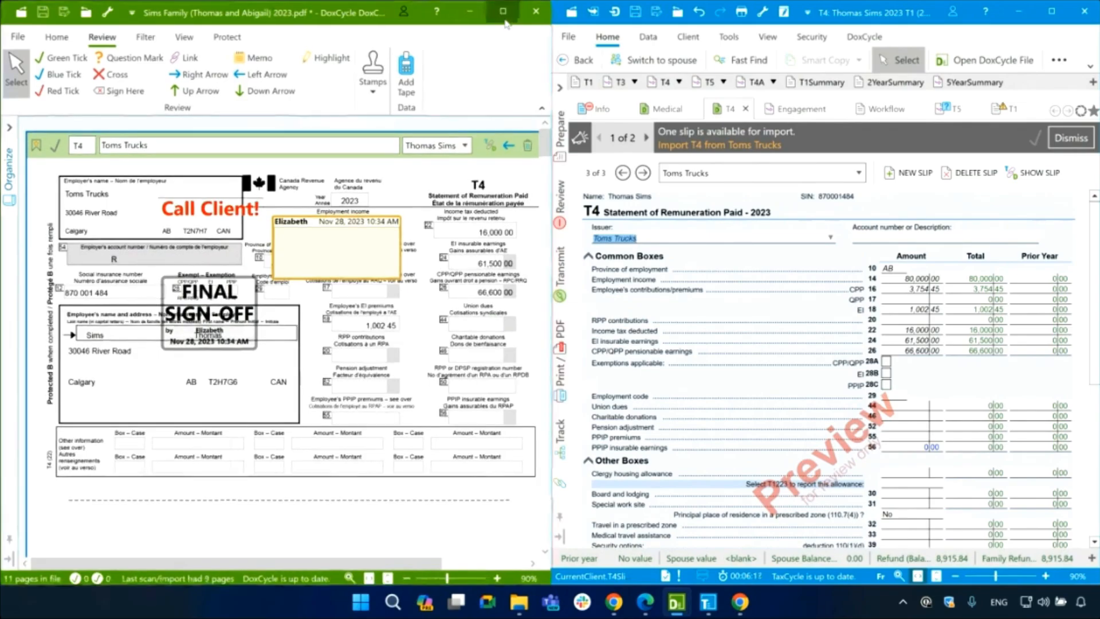
left_click(10, 127)
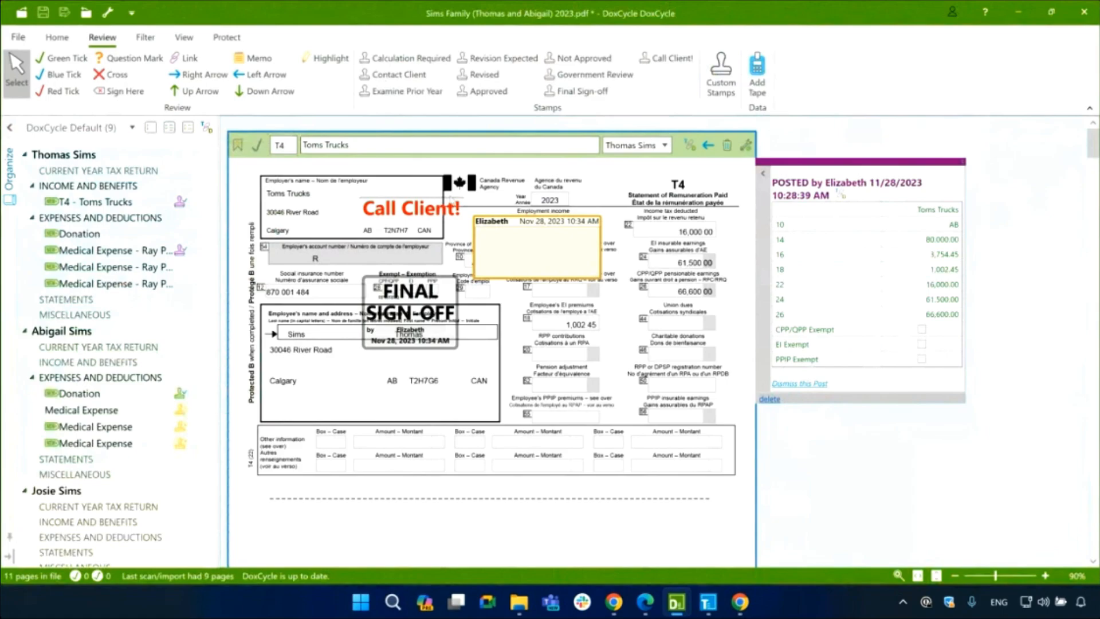
left_click(360, 199)
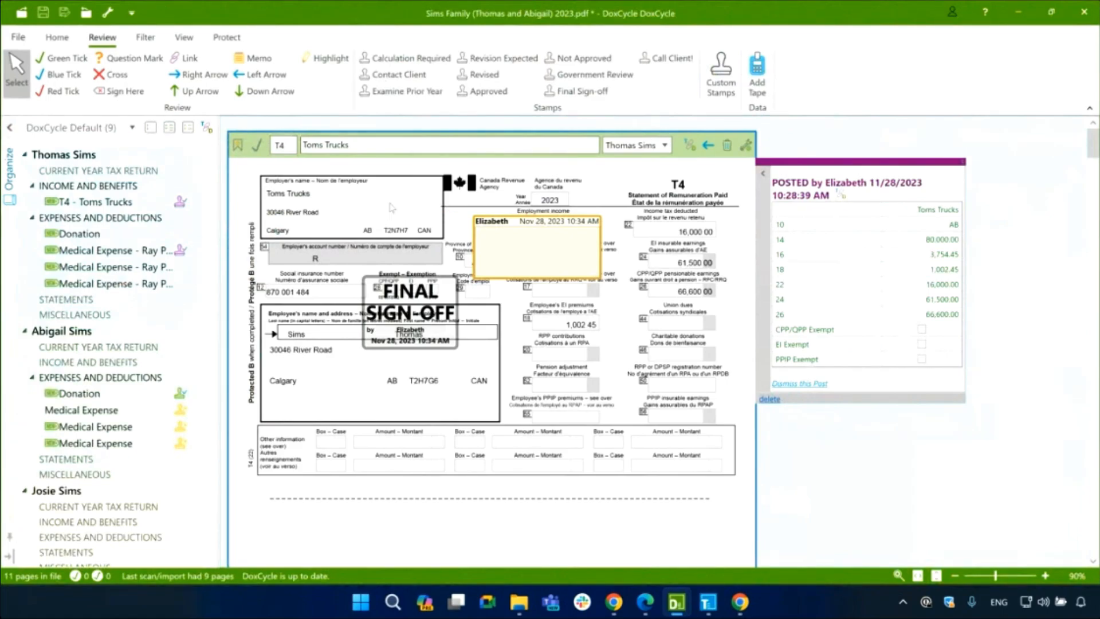
left_click(476, 218)
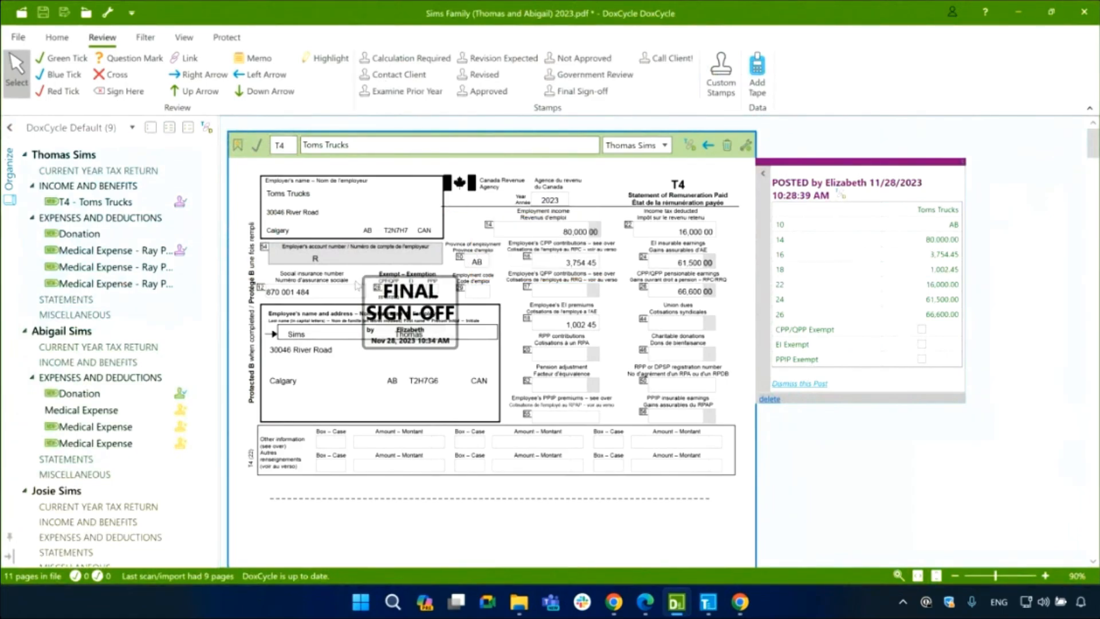
left_click(362, 278)
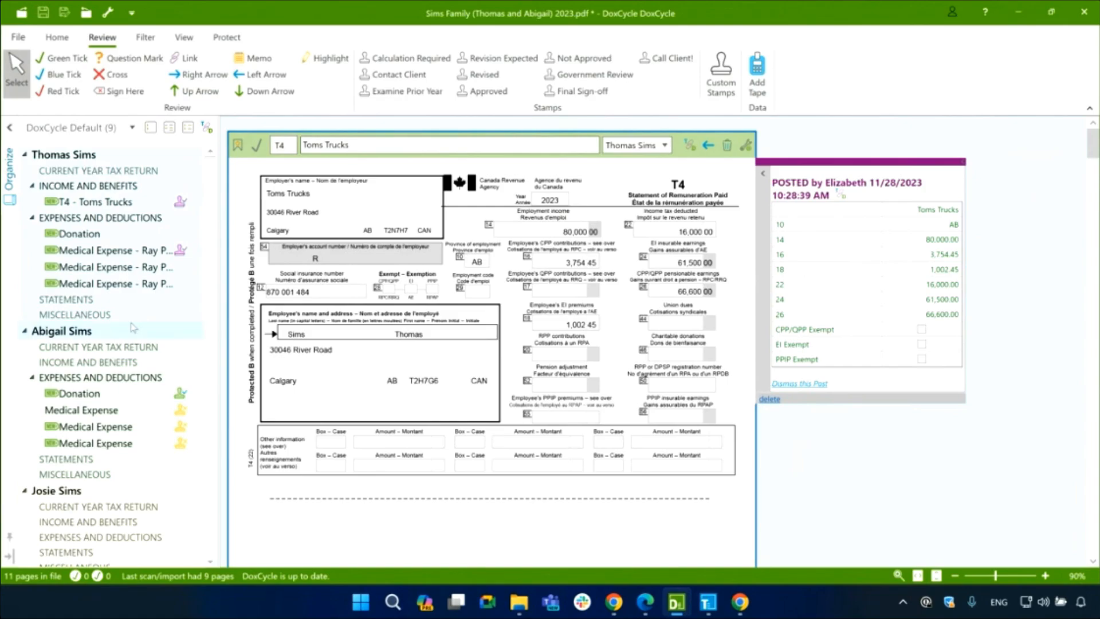
left_click_drag(217, 334, 282, 333)
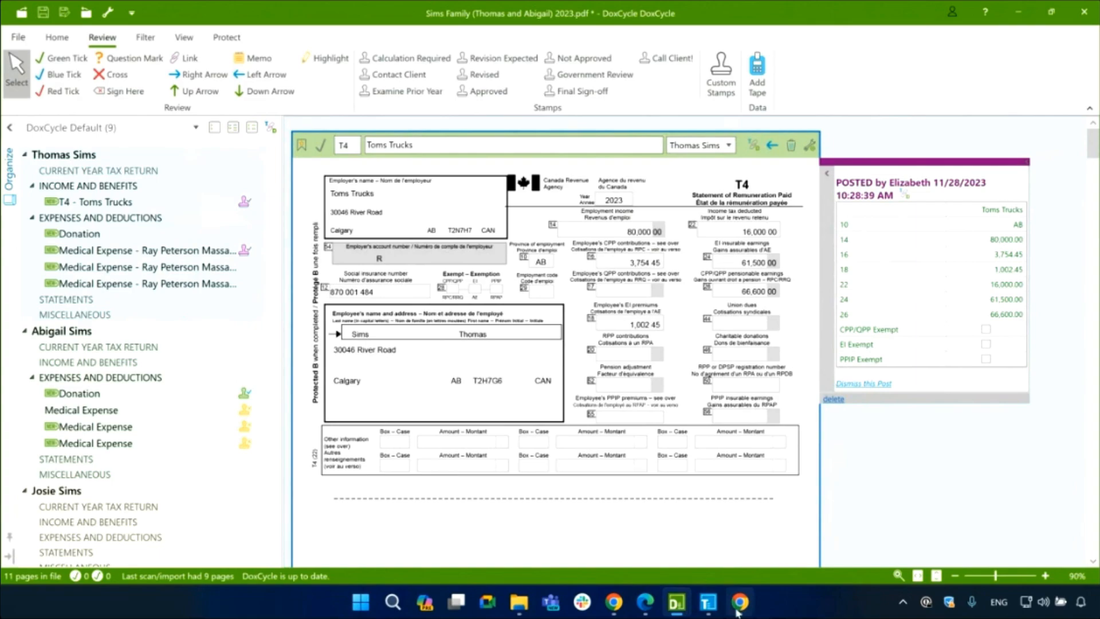
Switch to TaxCycle, maximize it and show the print and PDF sets of the principal taxpayer's return
left_click(709, 603)
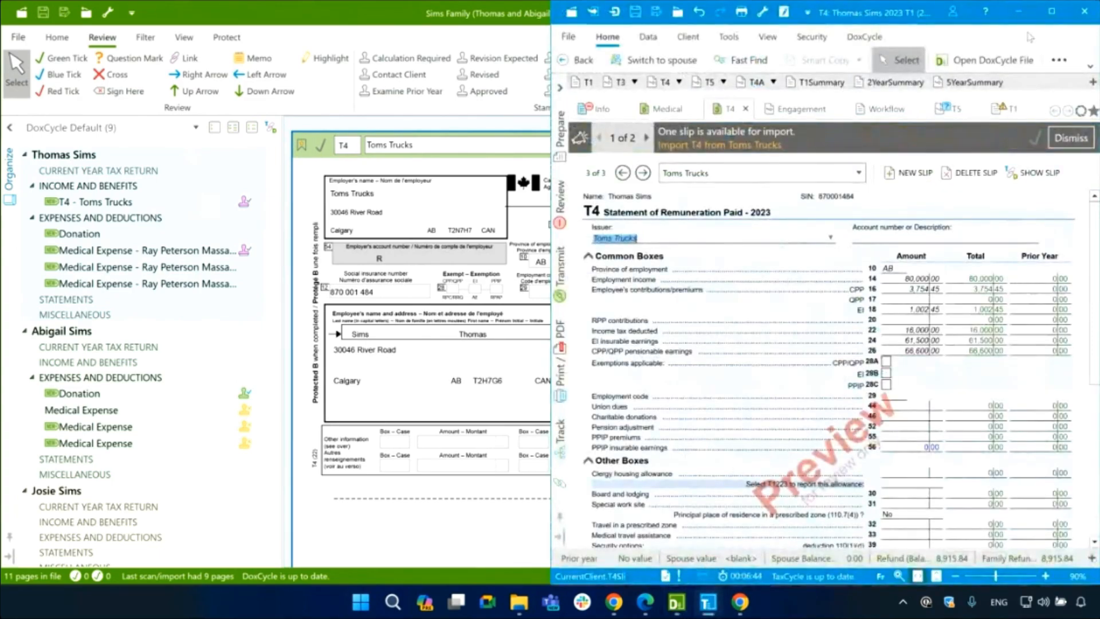
left_click(1052, 11)
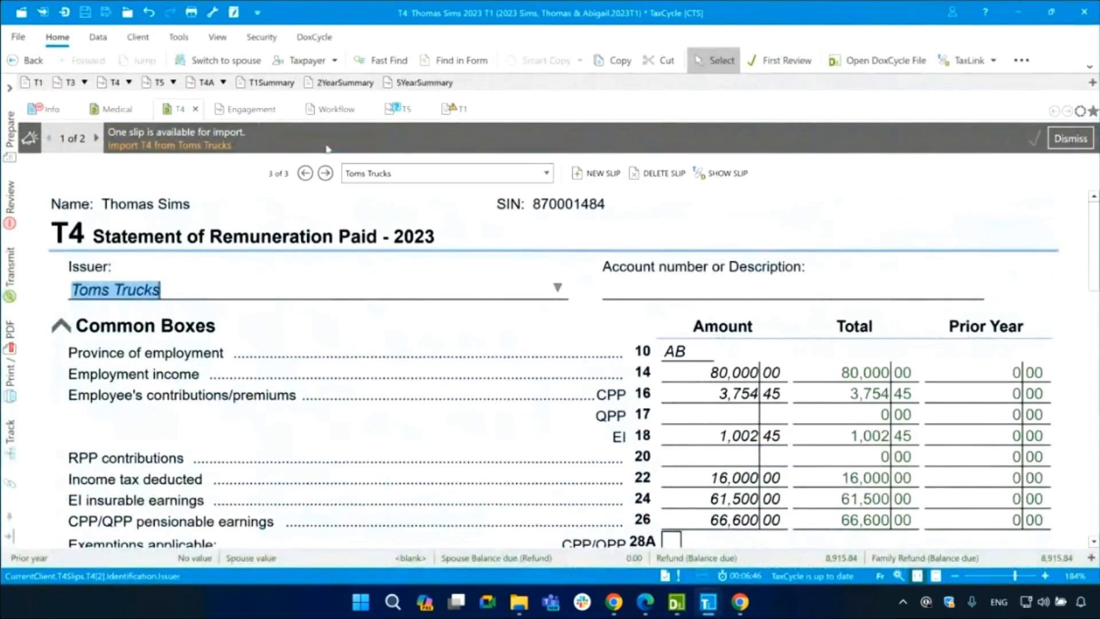
left_click(9, 88)
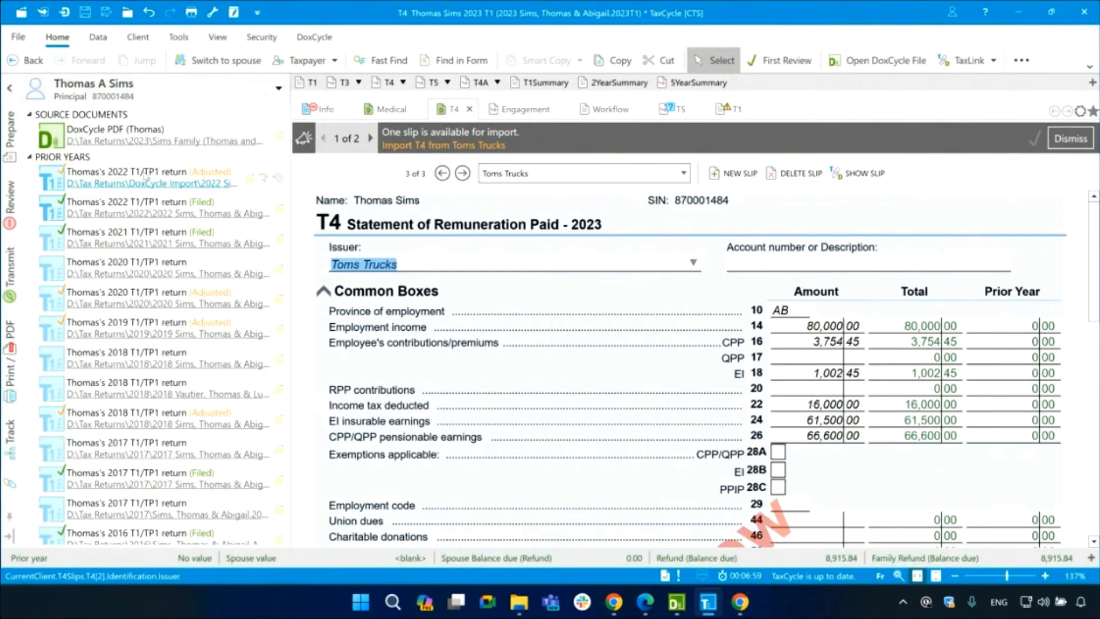
left_click(11, 366)
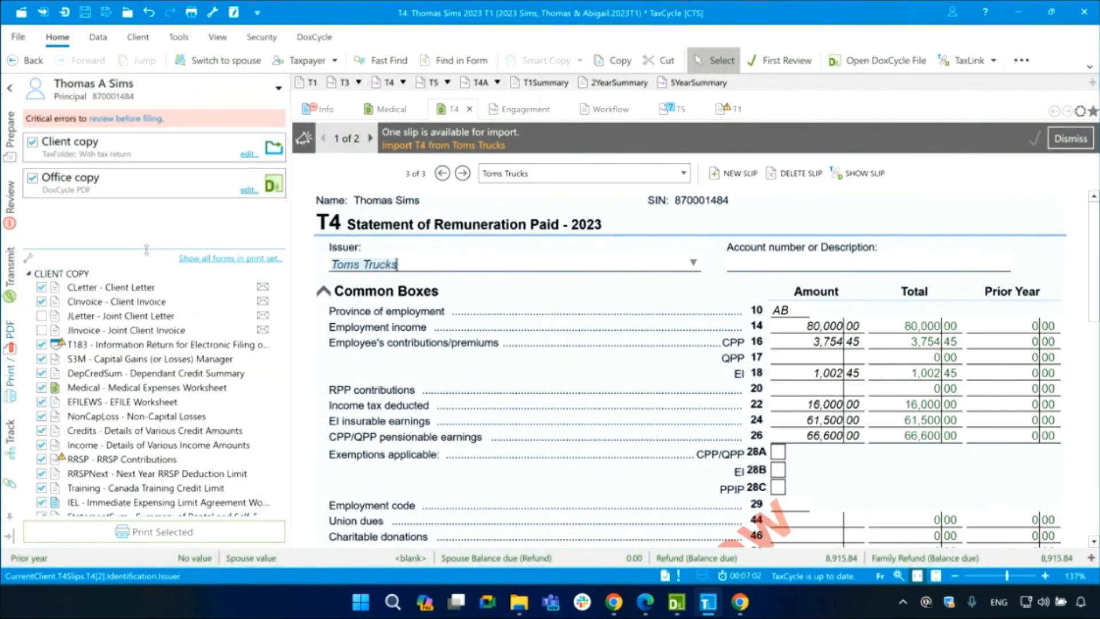
Collapse the Client copy forms and examine which forms belong to the Office copy print set
scroll(148, 256, "down", 2)
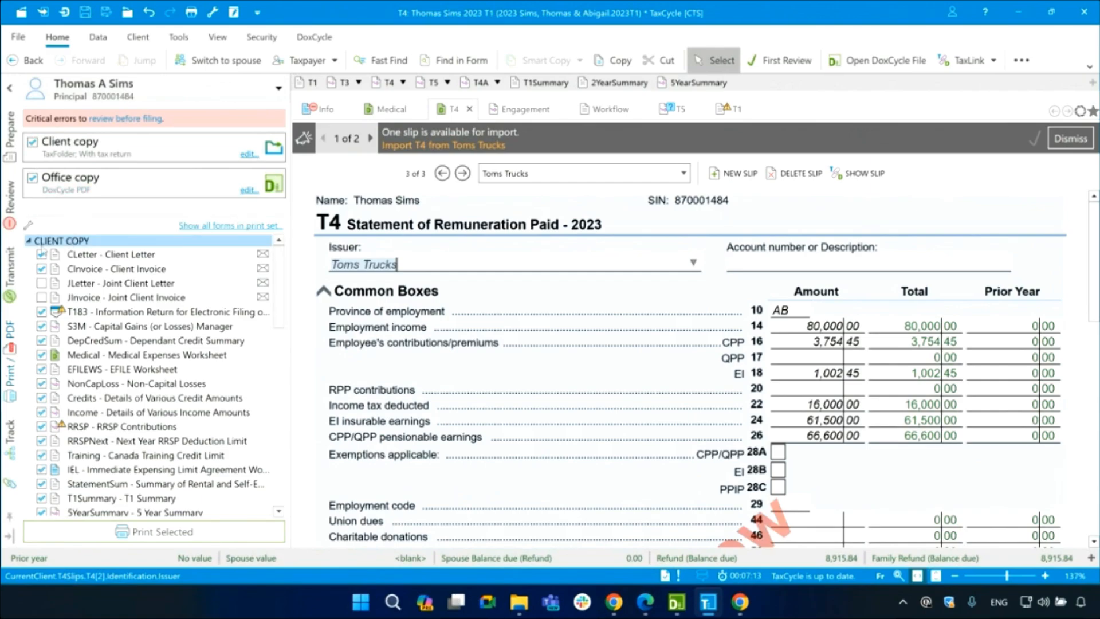
left_click(29, 240)
left_click(29, 253)
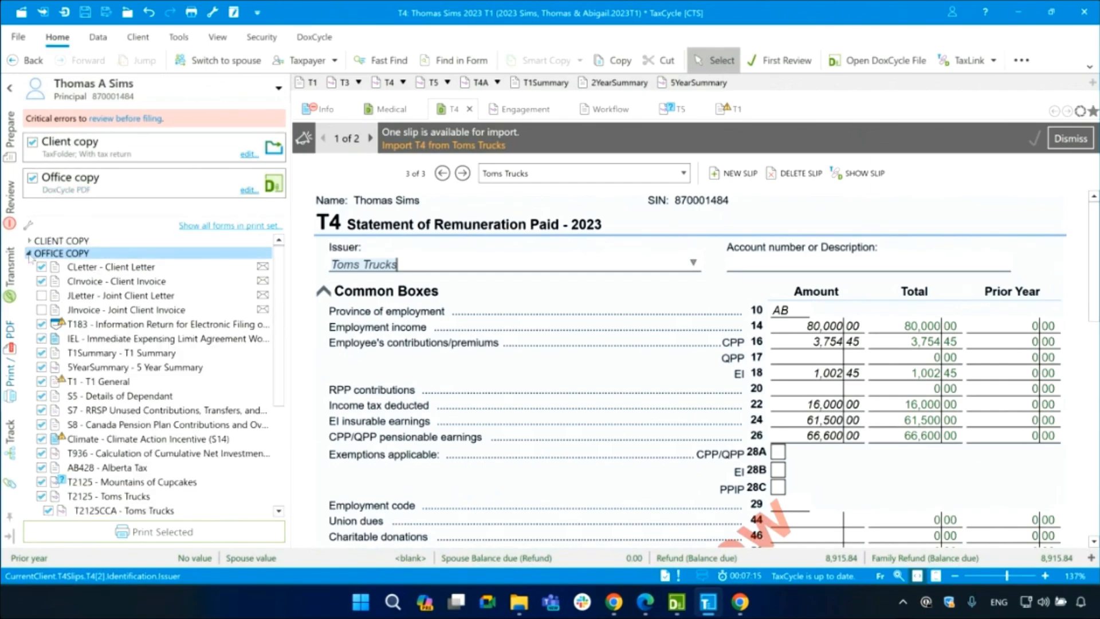
left_click(112, 255)
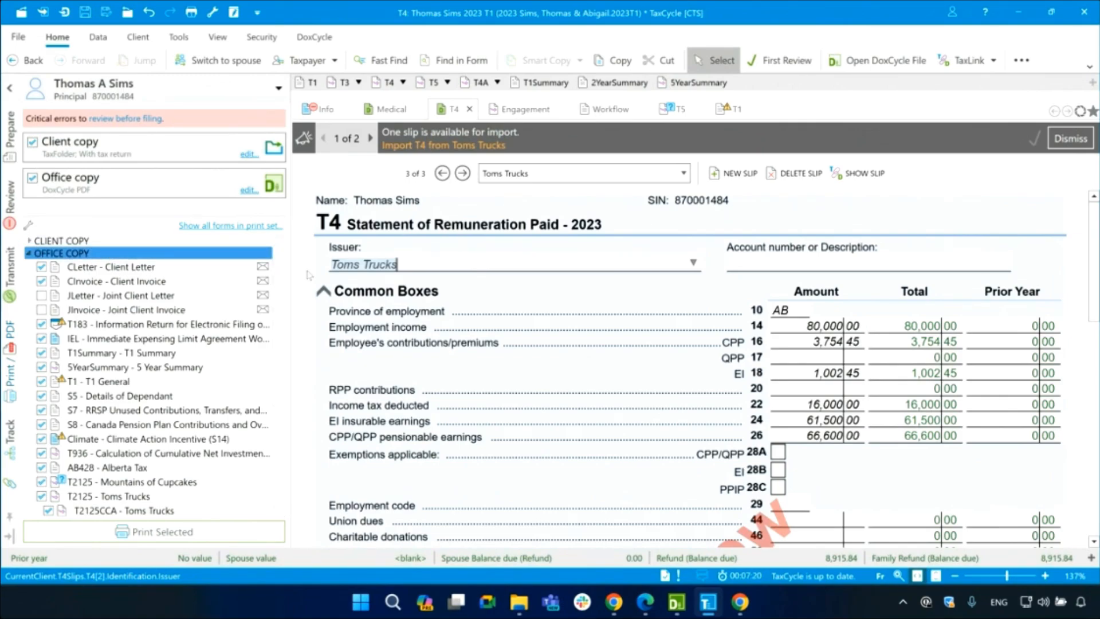
Review the output choices in the Office copy's print configuration, close it without changes, and expand the Client copy forms again
left_click(248, 192)
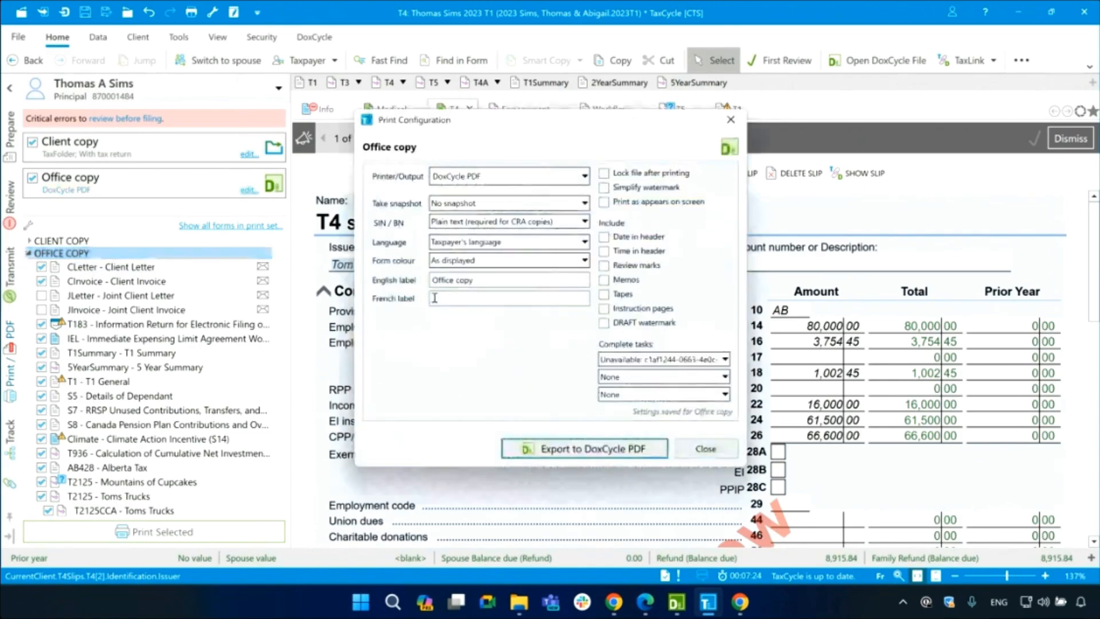
left_click_drag(489, 131, 391, 131)
left_click(377, 176)
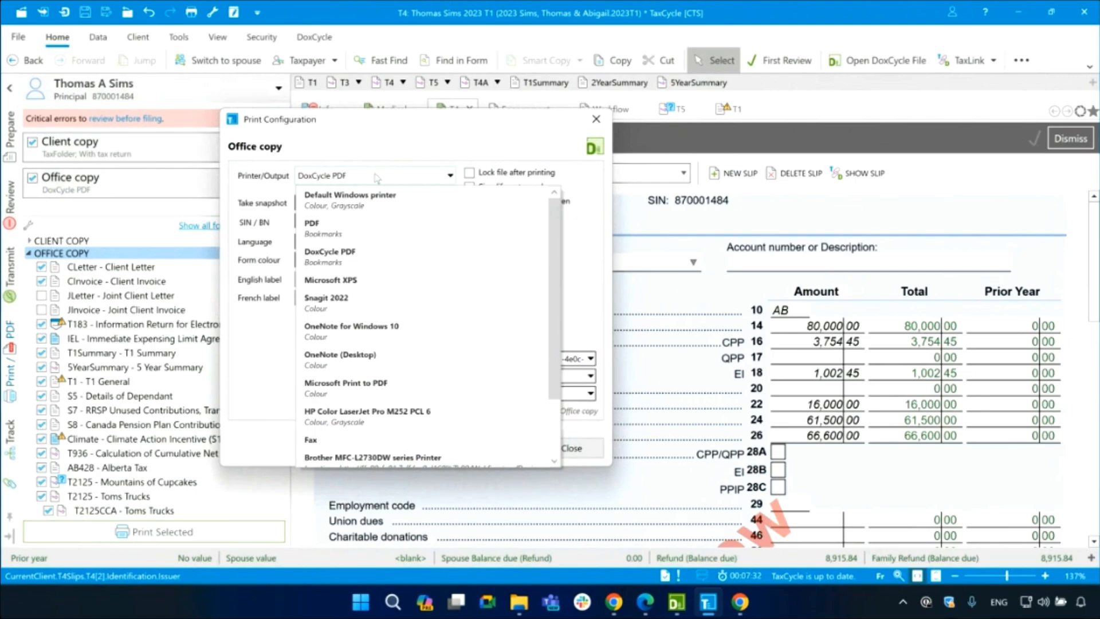
left_click(444, 144)
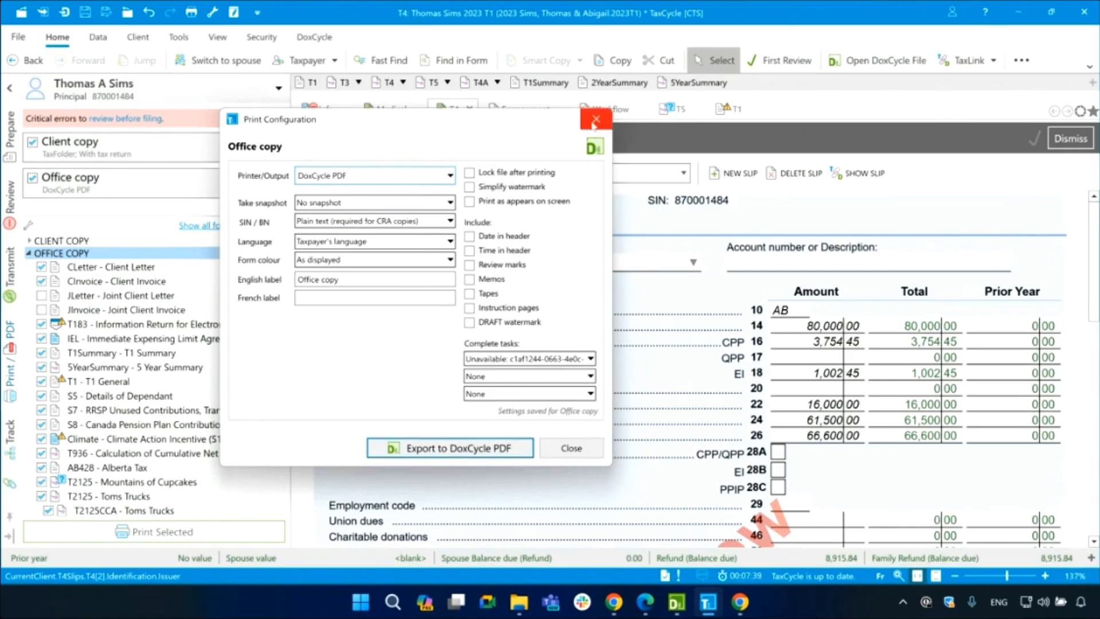
left_click(595, 120)
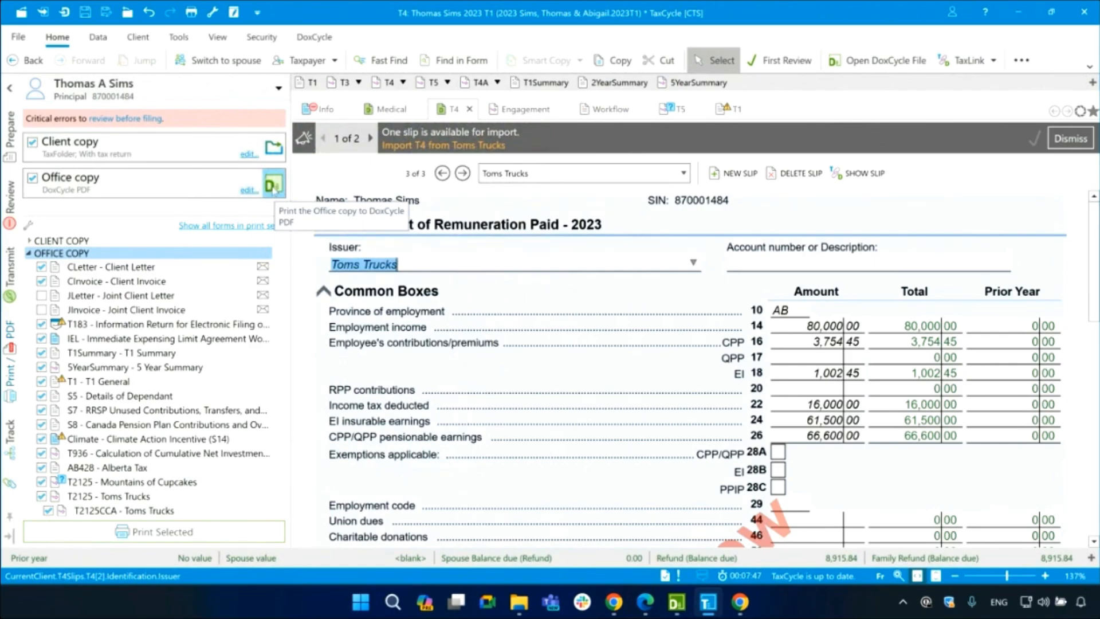
left_click(29, 241)
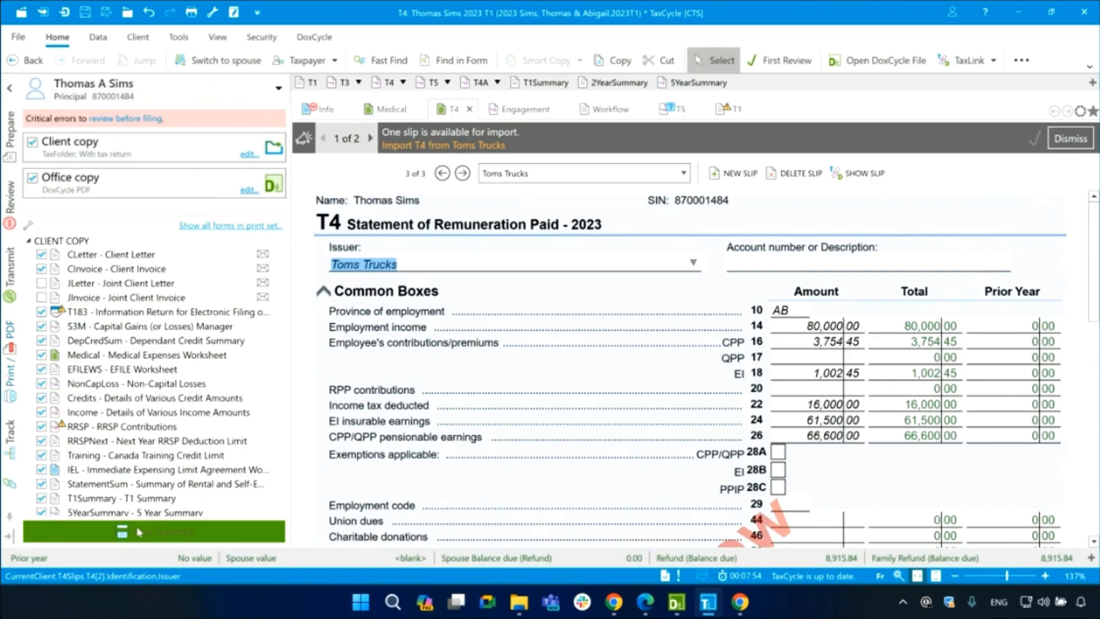
Open Print/PDF Family and exclude the Client copy for all four family members, leaving only their Office copies selected
left_click(18, 37)
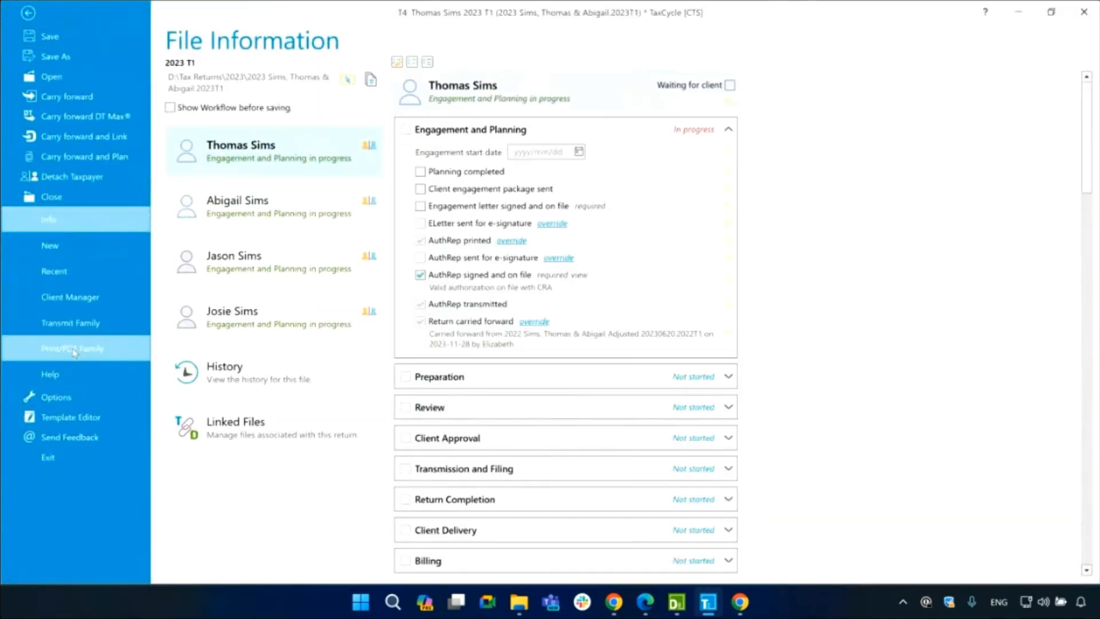
left_click(74, 350)
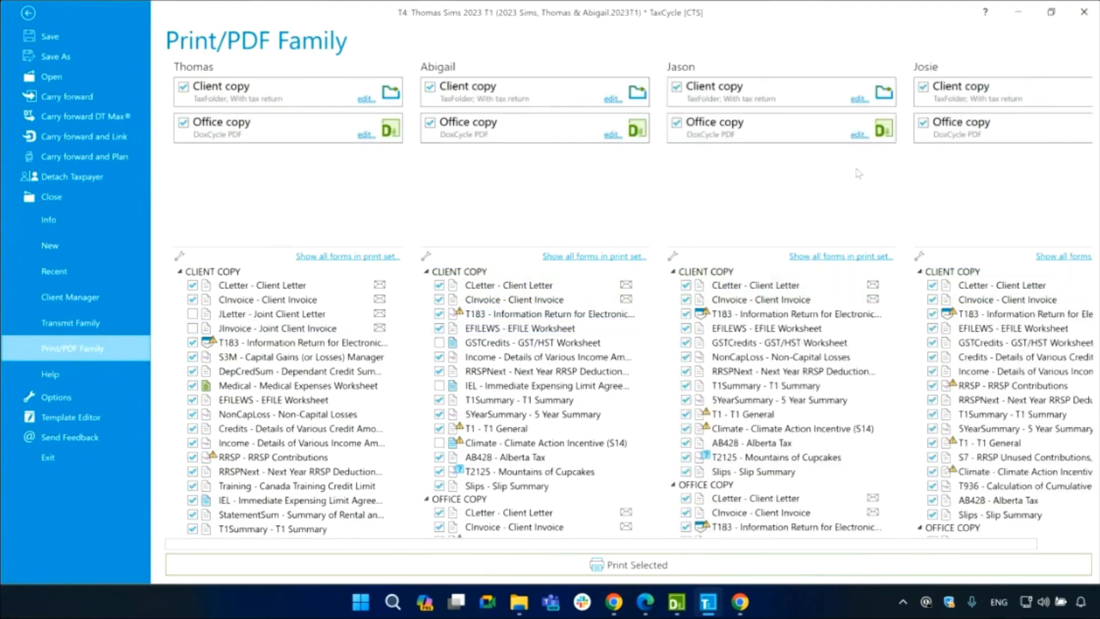
left_click(183, 87)
left_click(430, 86)
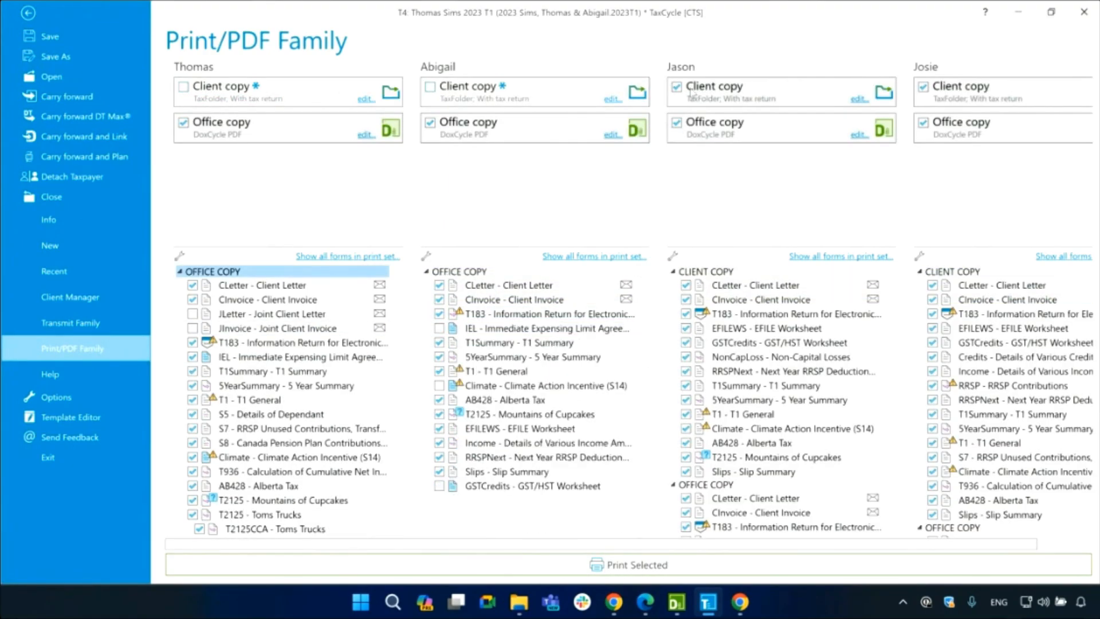
left_click(923, 87)
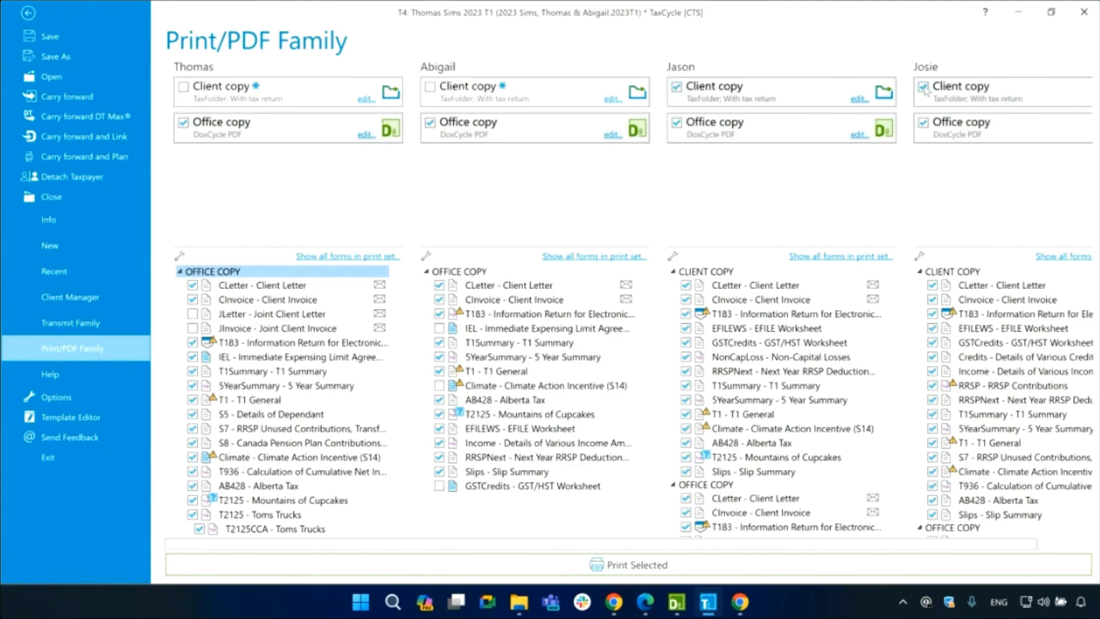
left_click(711, 96)
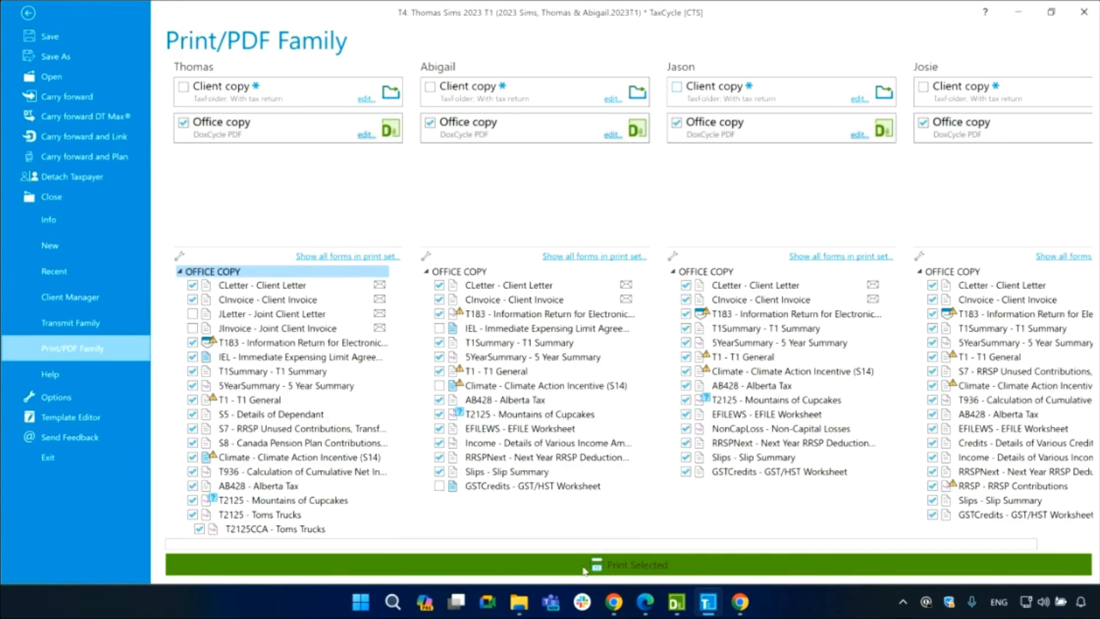
Print the selected Office copies for all four family members, and switch to the family's DoxCycle file
left_click(585, 571)
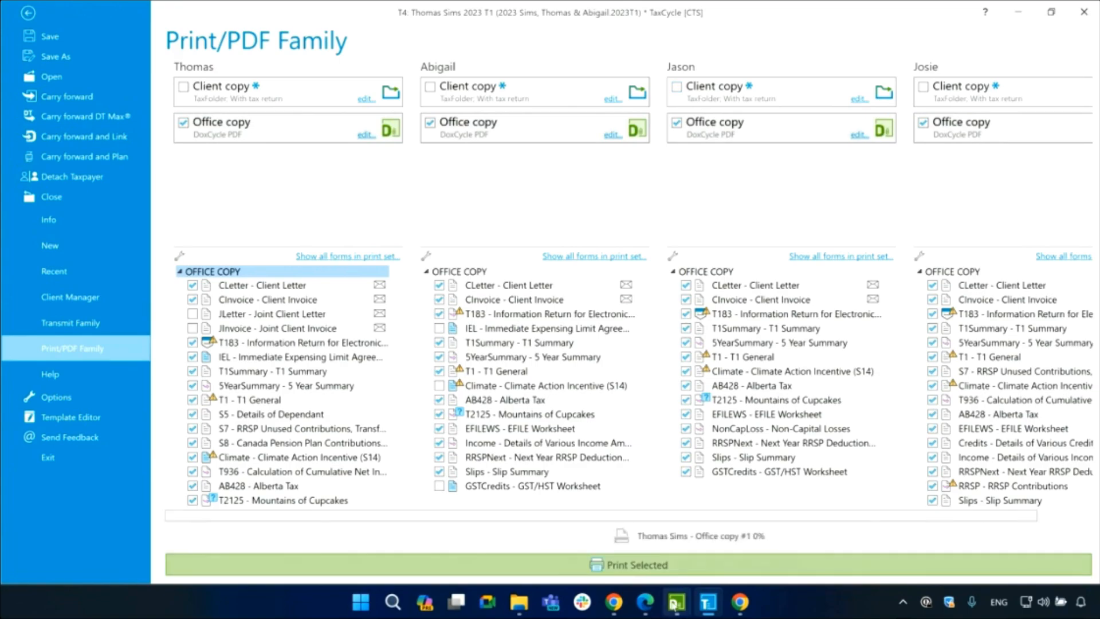
mouse_move(680, 606)
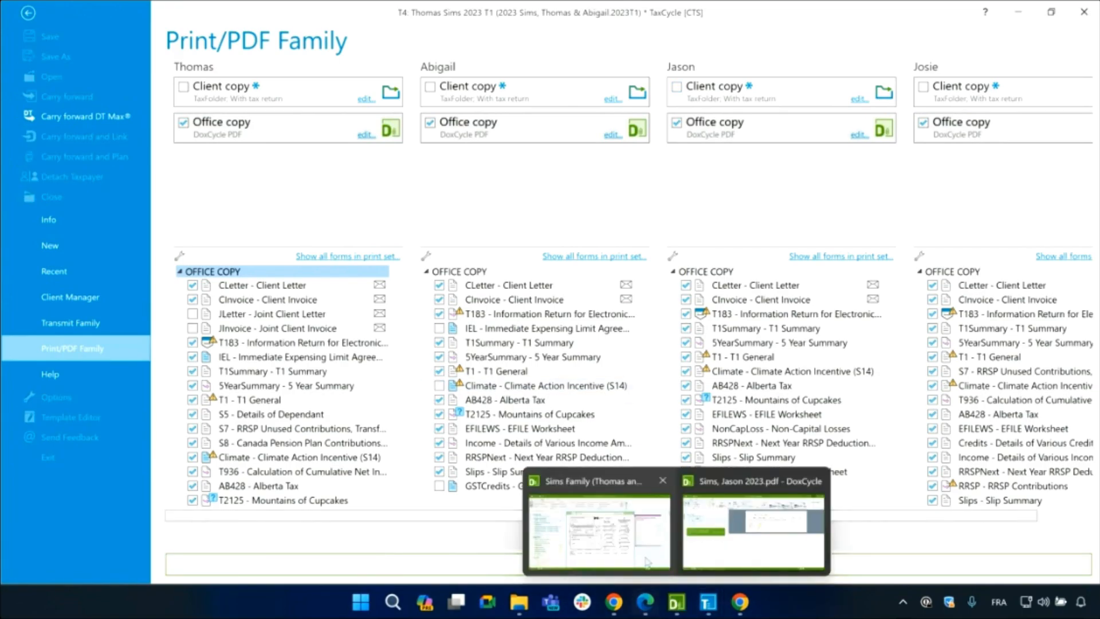
left_click(633, 544)
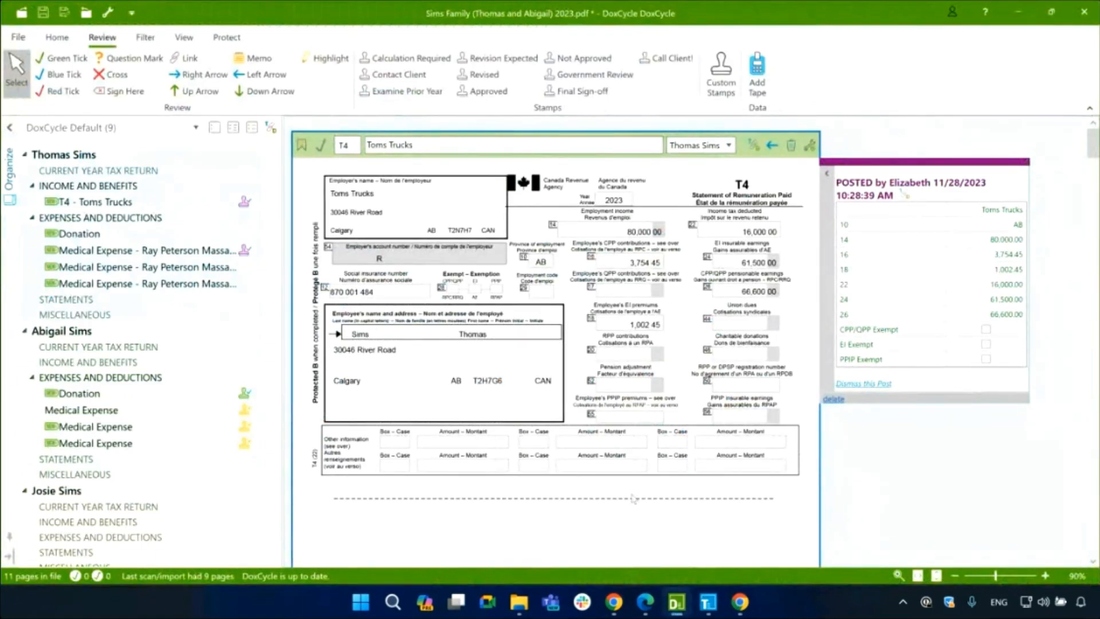
mouse_move(693, 596)
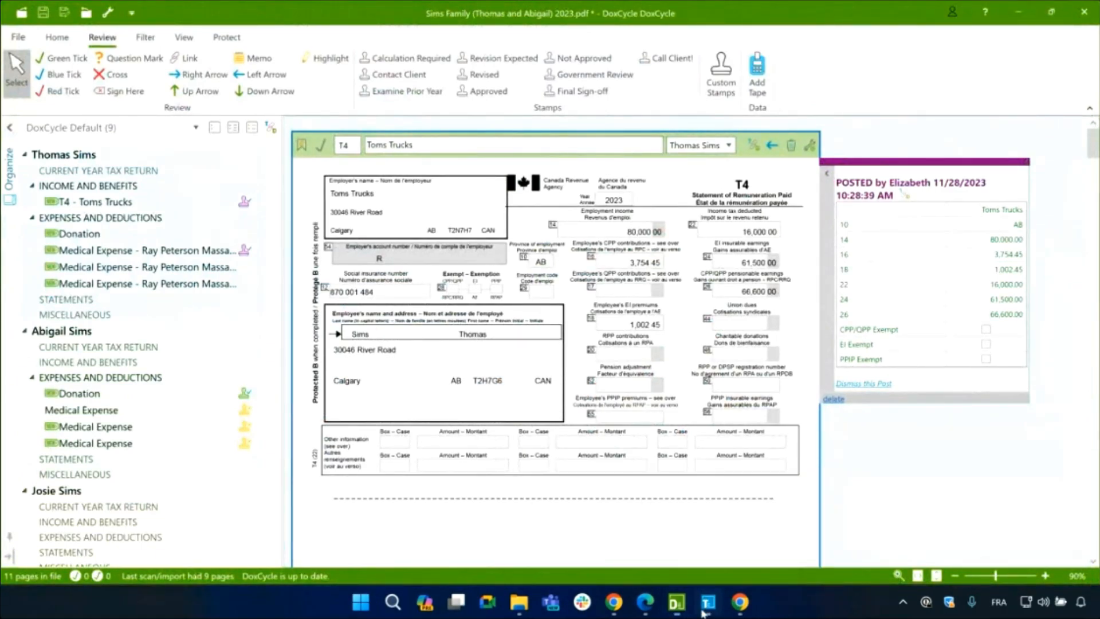
Follow the Office copy printing in TaxCycle and the dependant's separate DoxCycle file, ending in the family's DoxCycle file
left_click(598, 542)
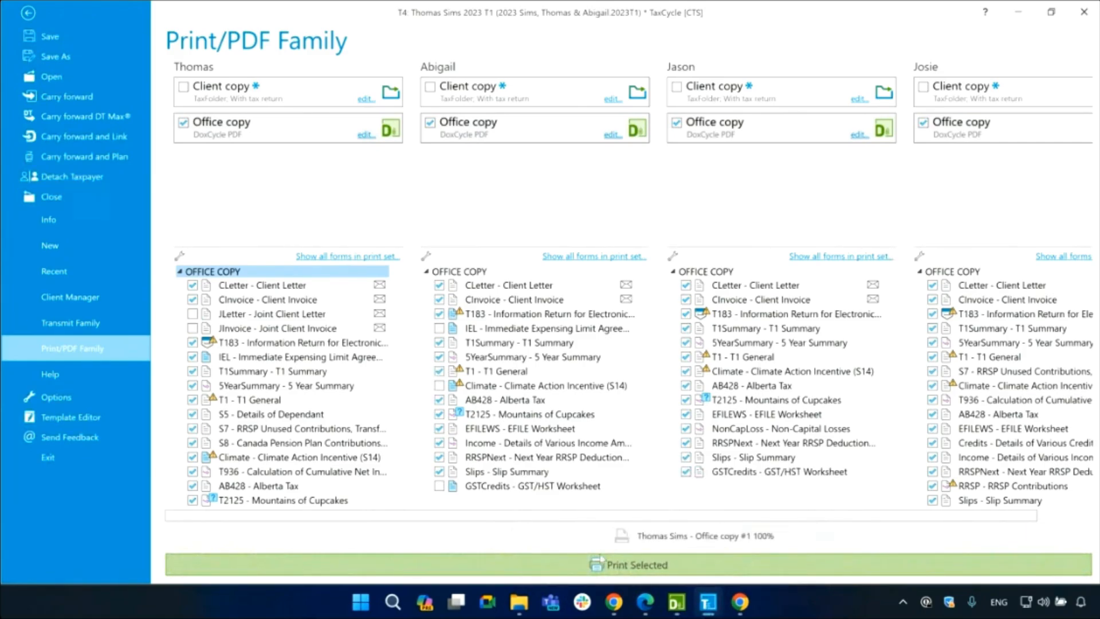
mouse_move(676, 602)
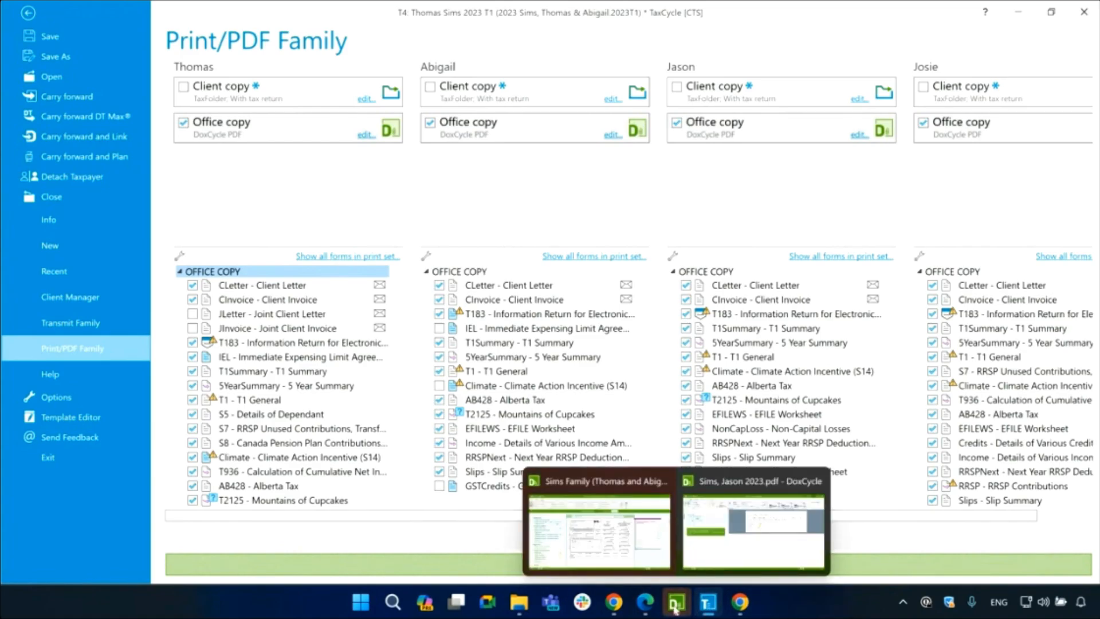
mouse_move(655, 558)
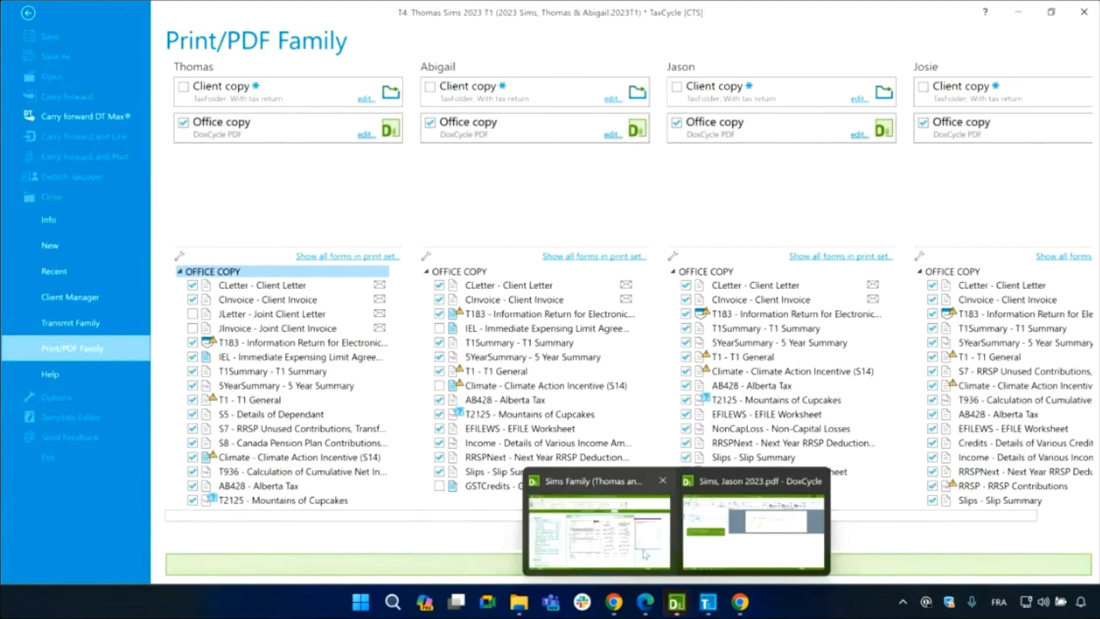
left_click(645, 553)
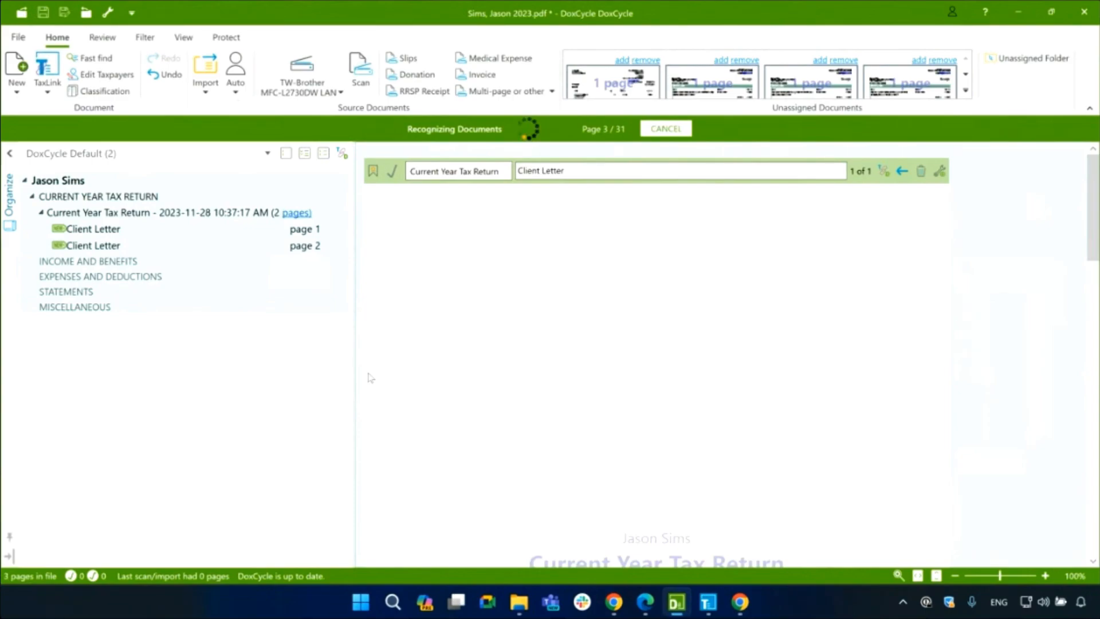
left_click(686, 603)
left_click(598, 523)
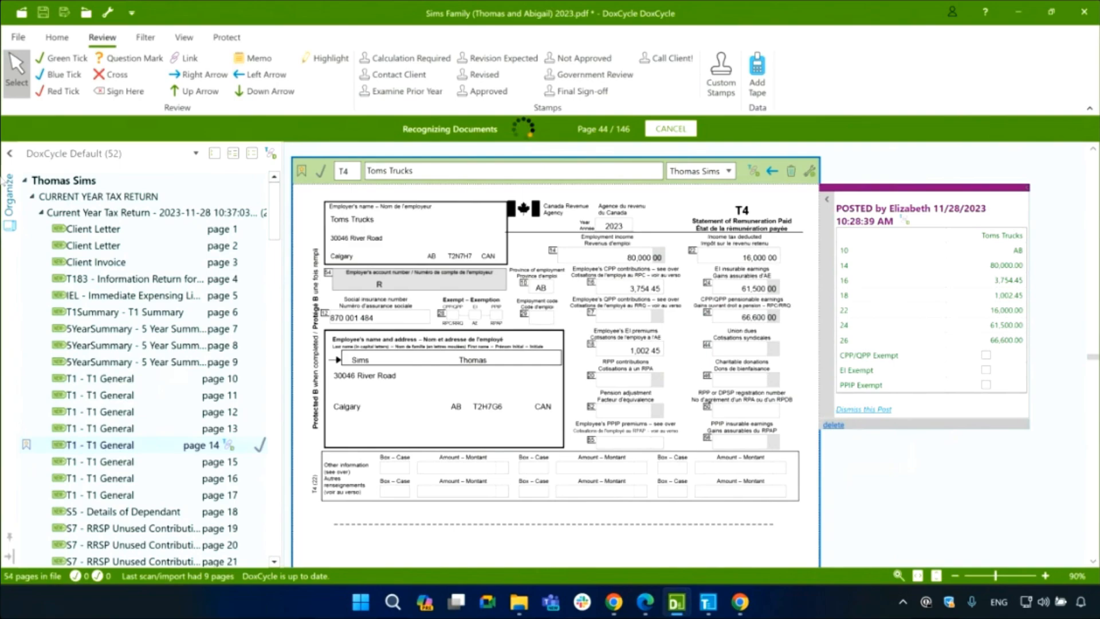
Collapse and re-expand the first taxpayer's printed current-year return, then save and close the family's DoxCycle file
left_click(41, 212)
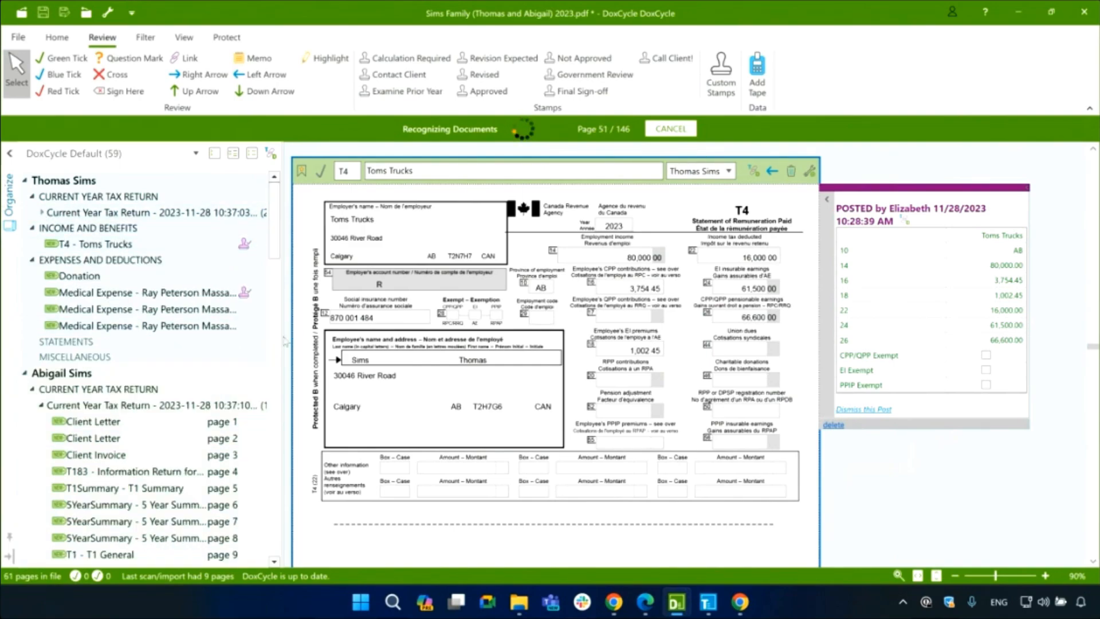
left_click(41, 214)
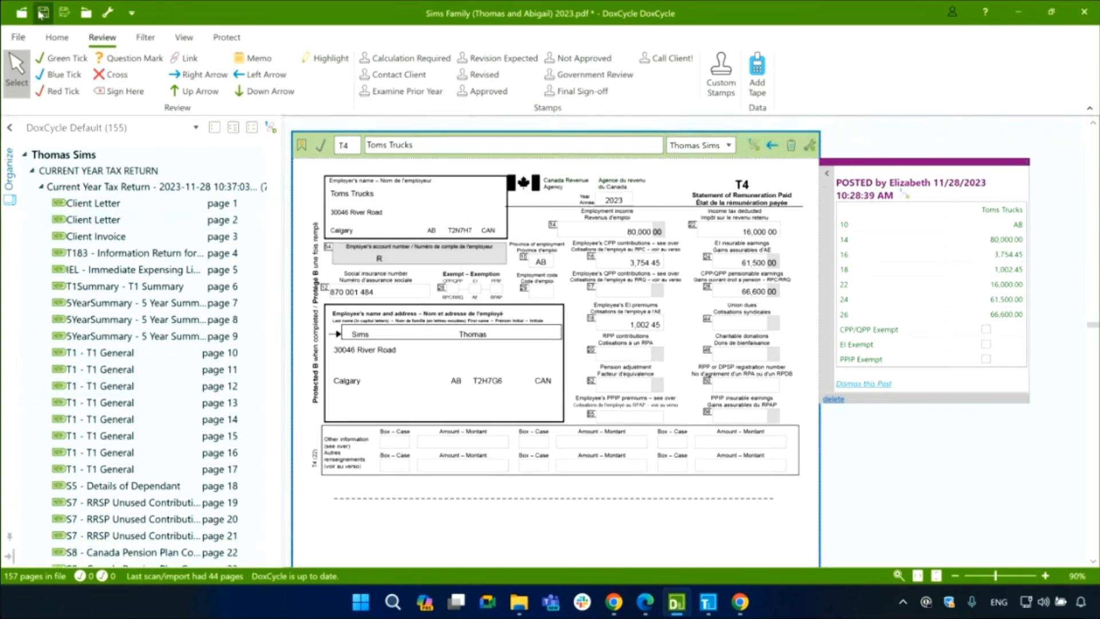
left_click(40, 13)
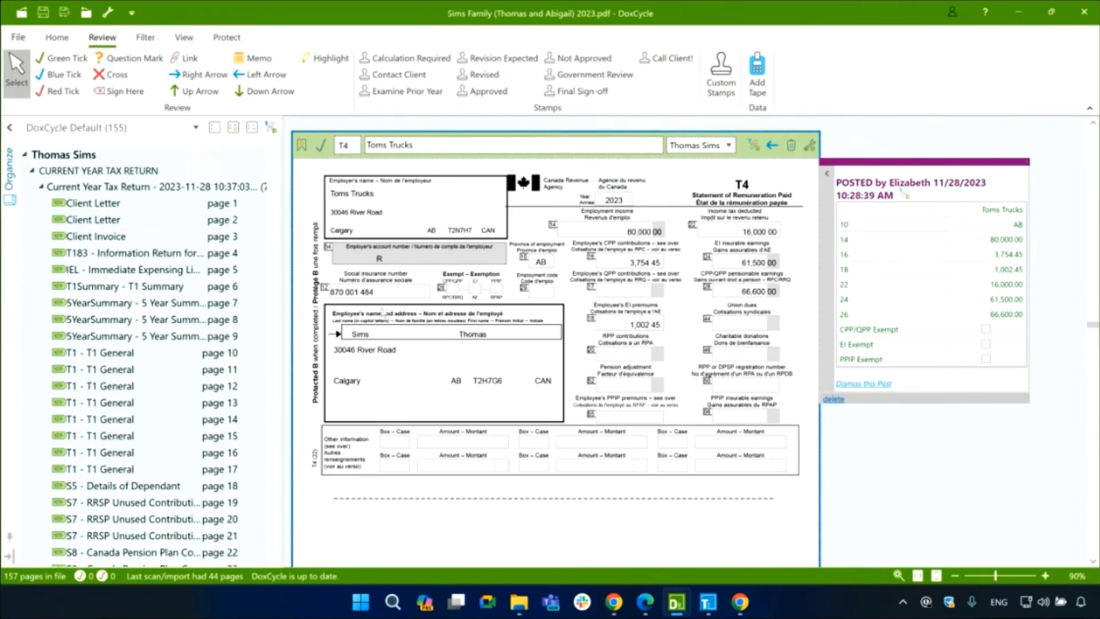
left_click(86, 13)
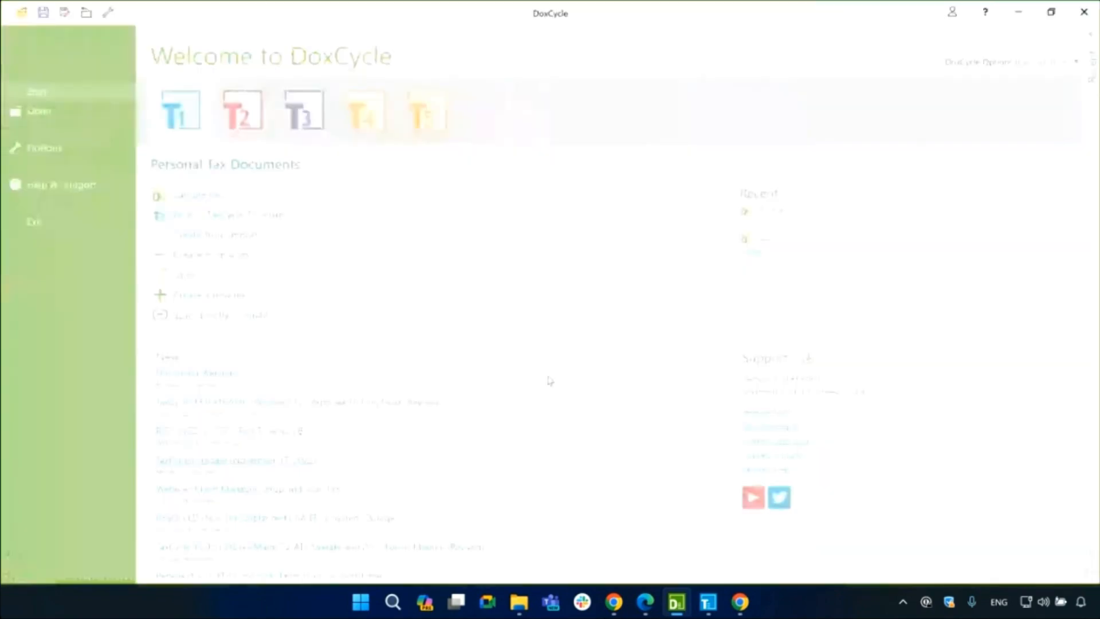
Switch to File Explorer and open the 2023 folder inside Tax Returns on the DATA (D:) drive
left_click(519, 602)
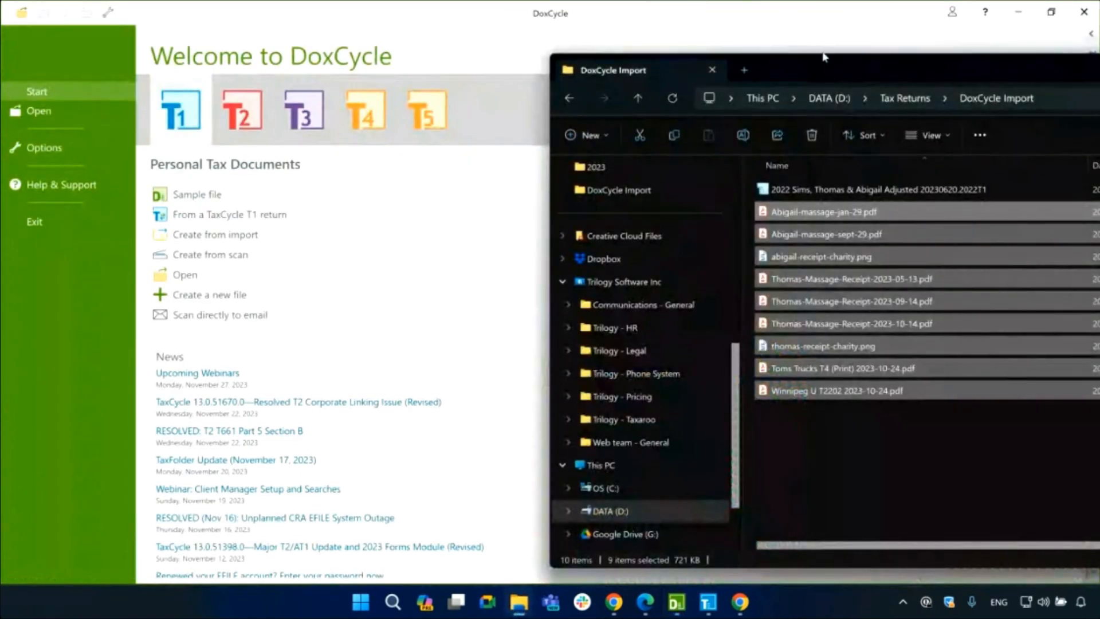
left_click_drag(825, 58, 311, 61)
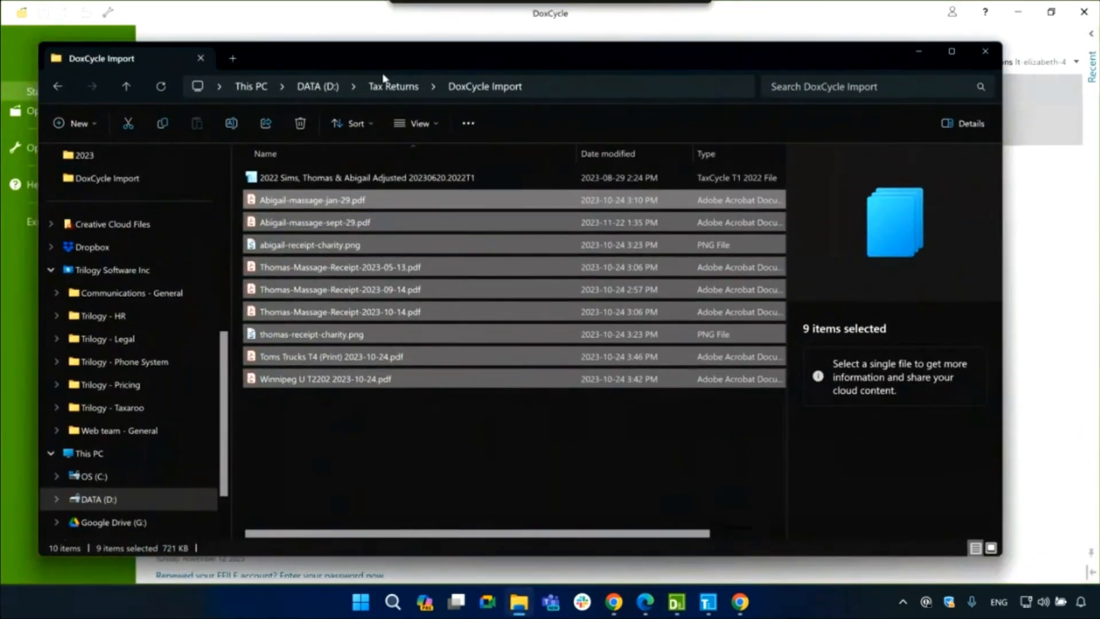
left_click(405, 88)
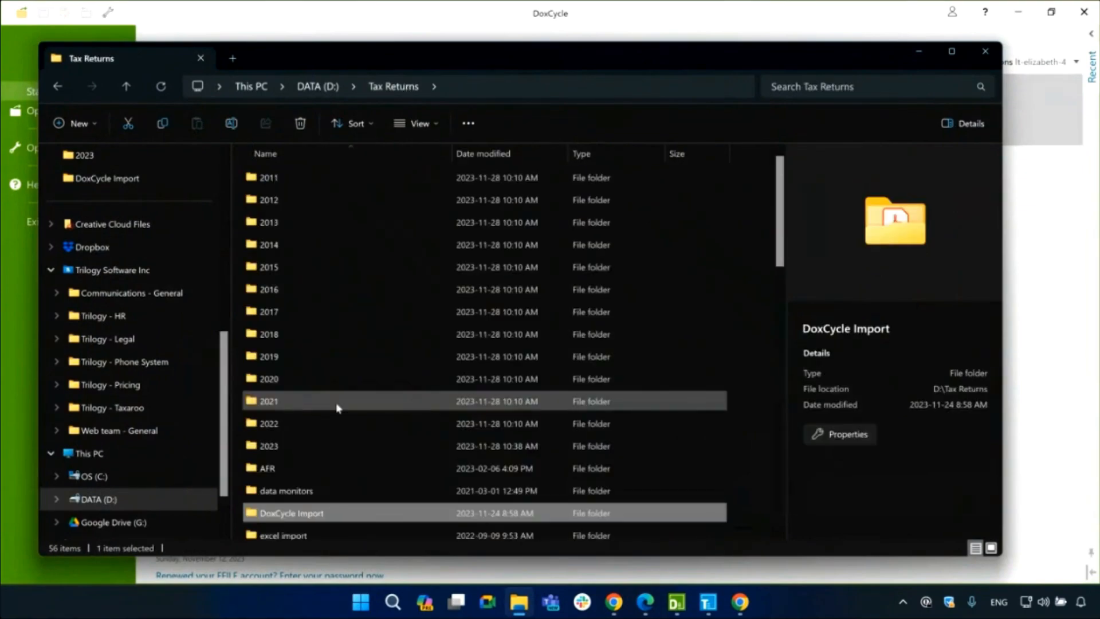
double_click(315, 446)
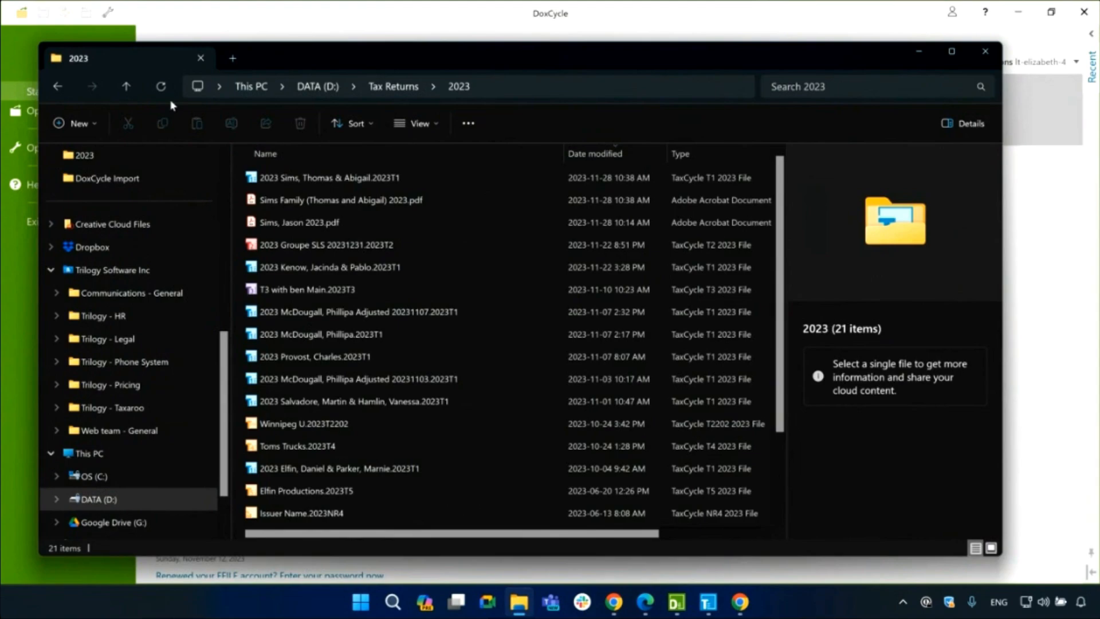
Open the family's 2023 PDF in Acrobat, maximize it and examine the client letter, invoice and T183 pages
double_click(289, 203)
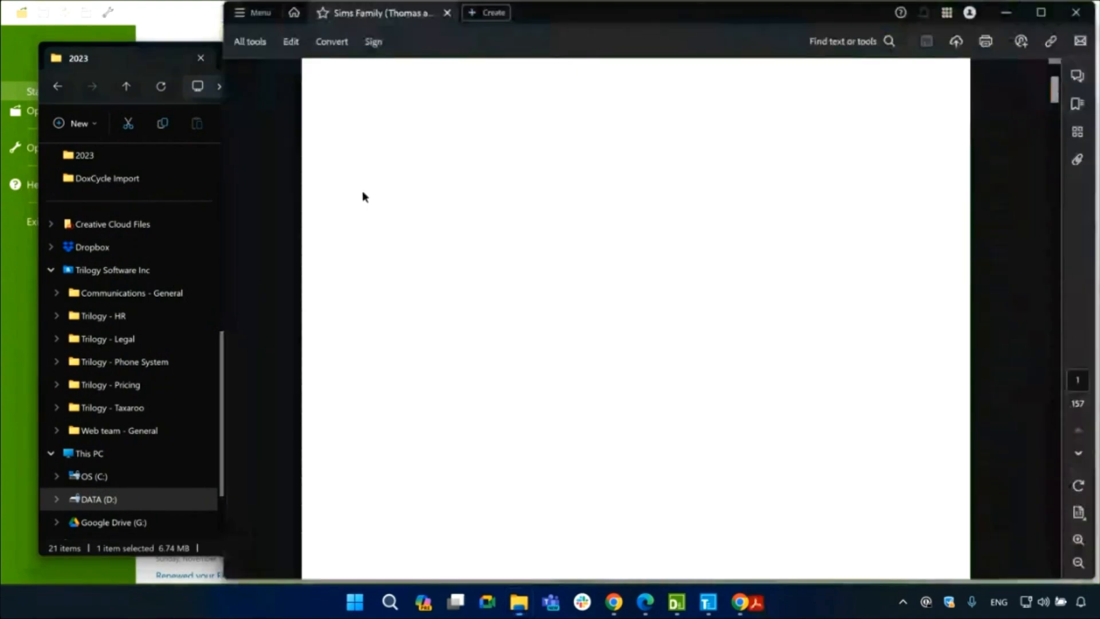
left_click(1042, 11)
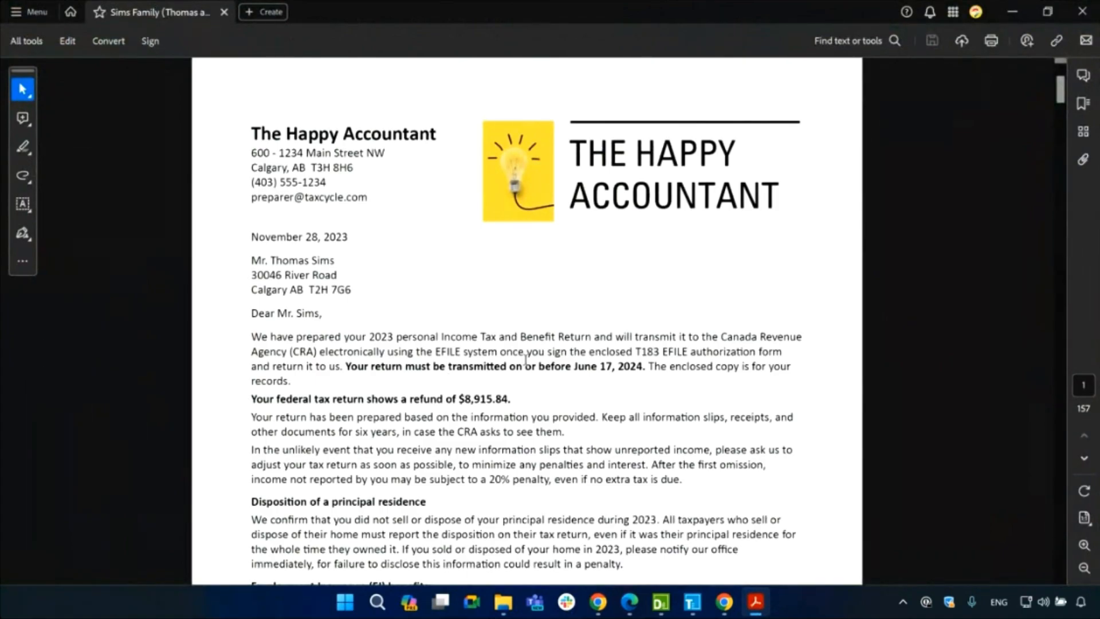
scroll(504, 508, "down", 4)
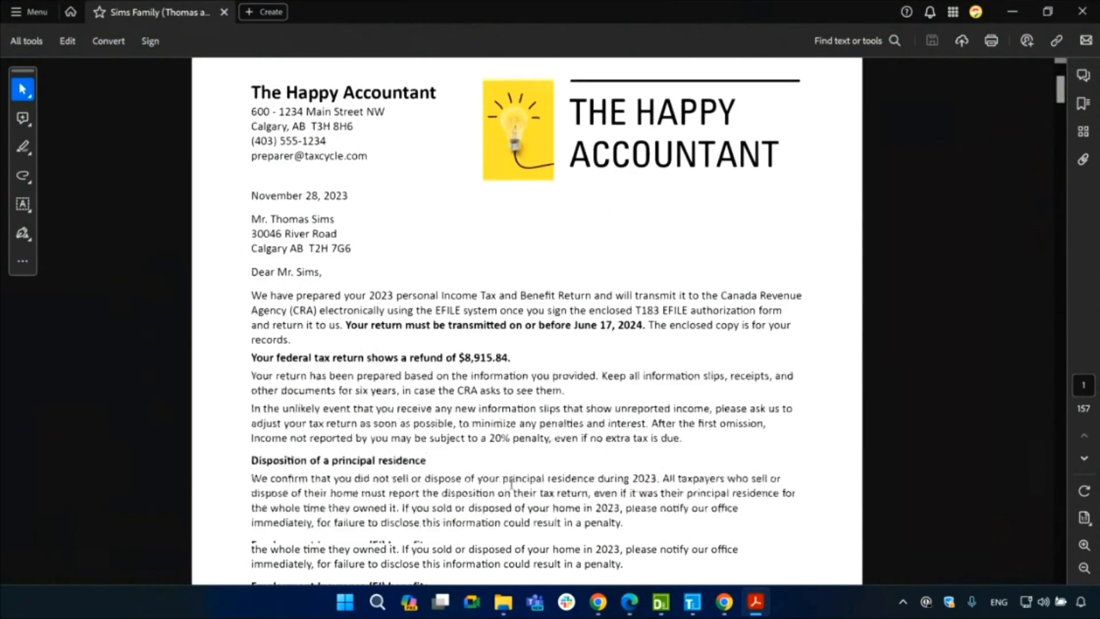
scroll(452, 467, "down", 15)
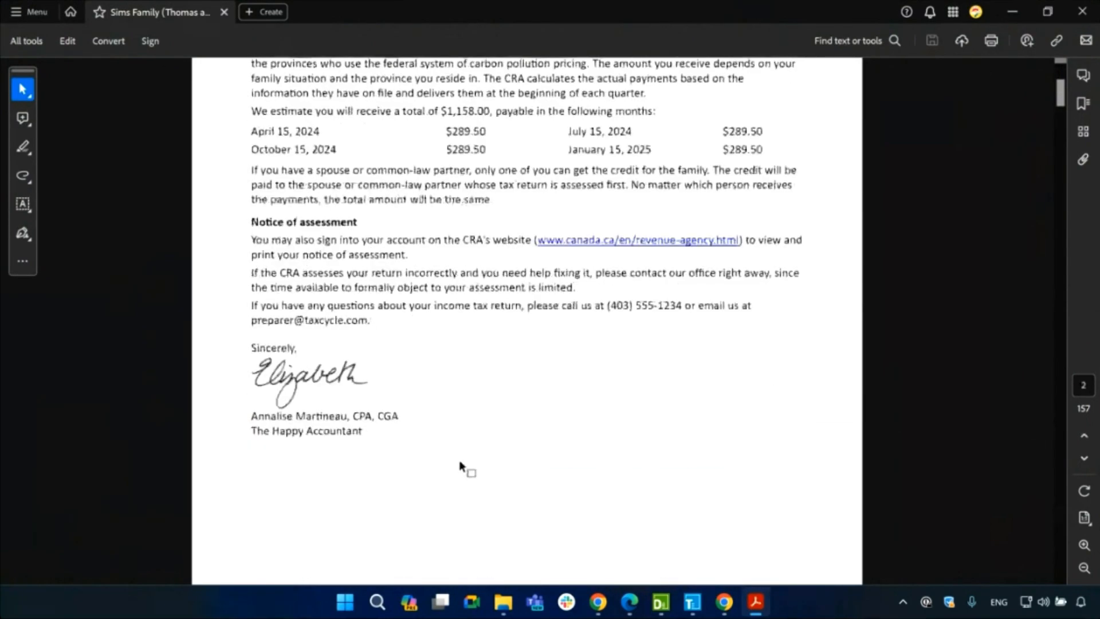
scroll(456, 468, "down", 6)
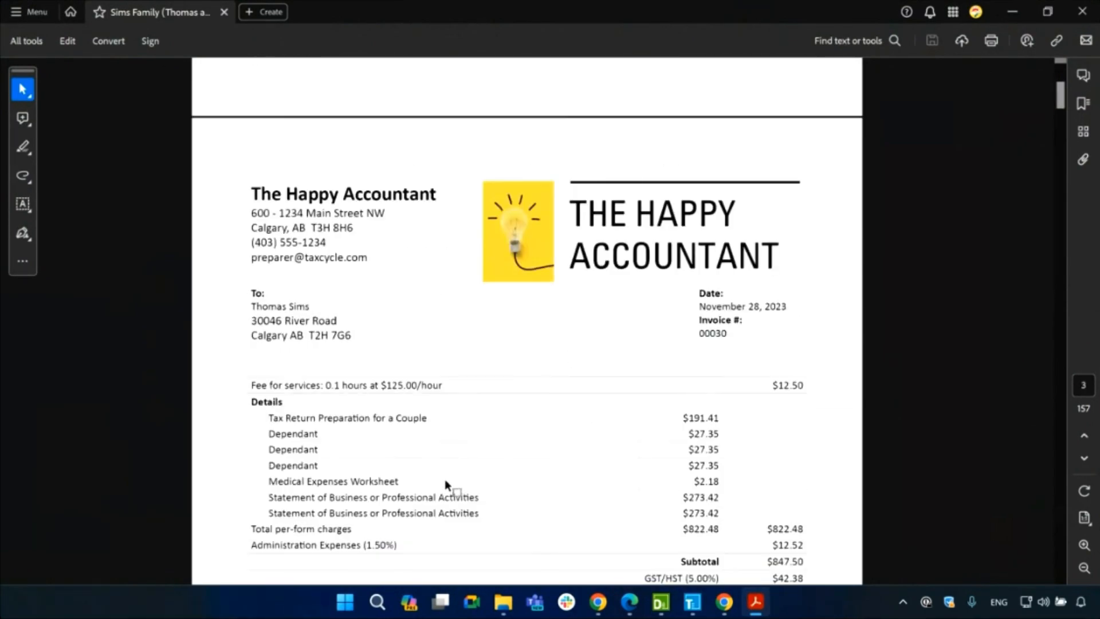
scroll(443, 484, "down", 8)
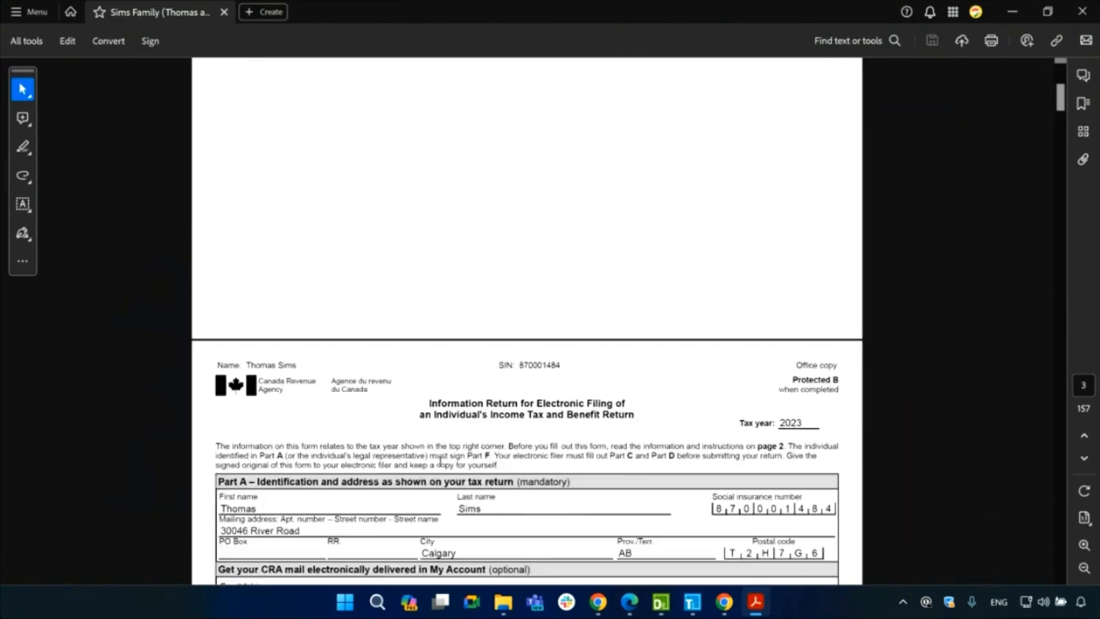
left_click_drag(1060, 105, 1060, 108)
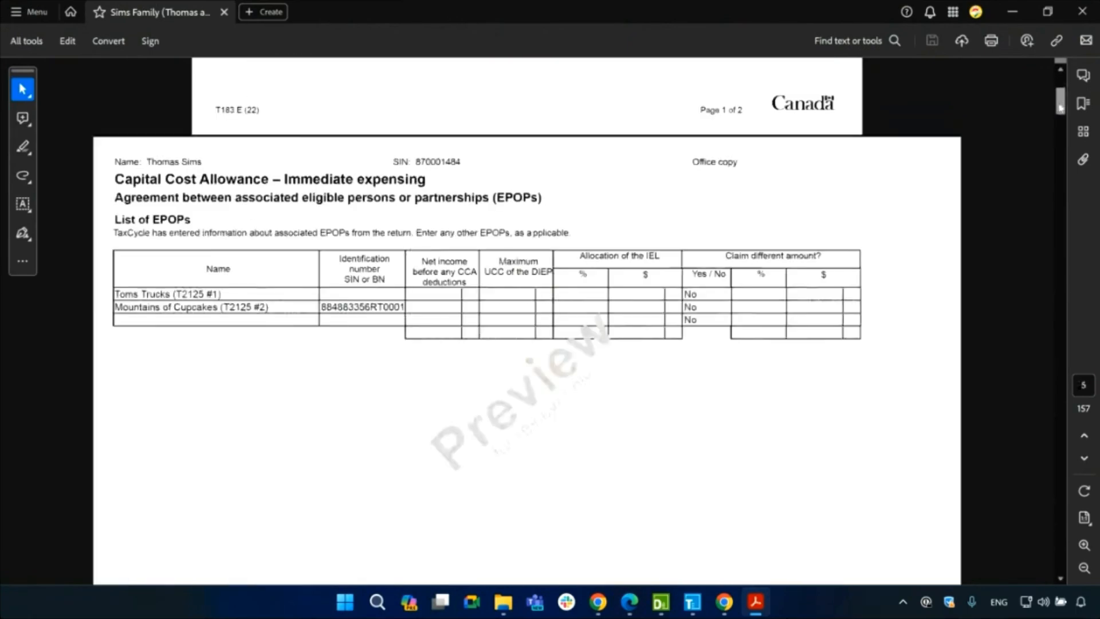
Browse the PDF's page thumbnails through to its last pages, then close the PDF
left_click(1082, 132)
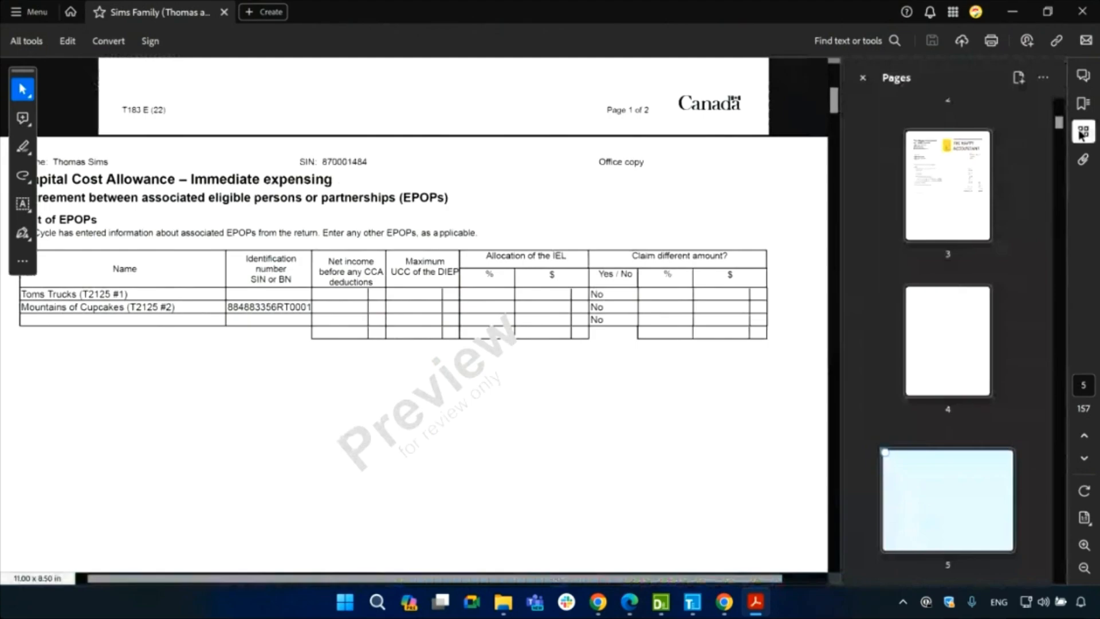
left_click_drag(1059, 126, 1050, 525)
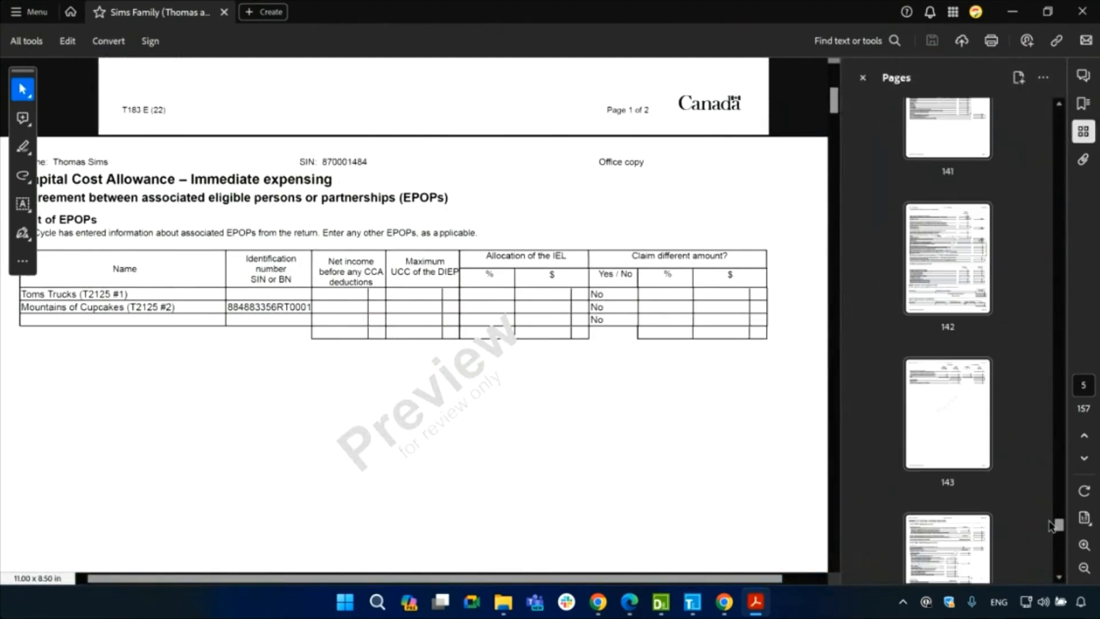
scroll(1014, 454, "down", 10)
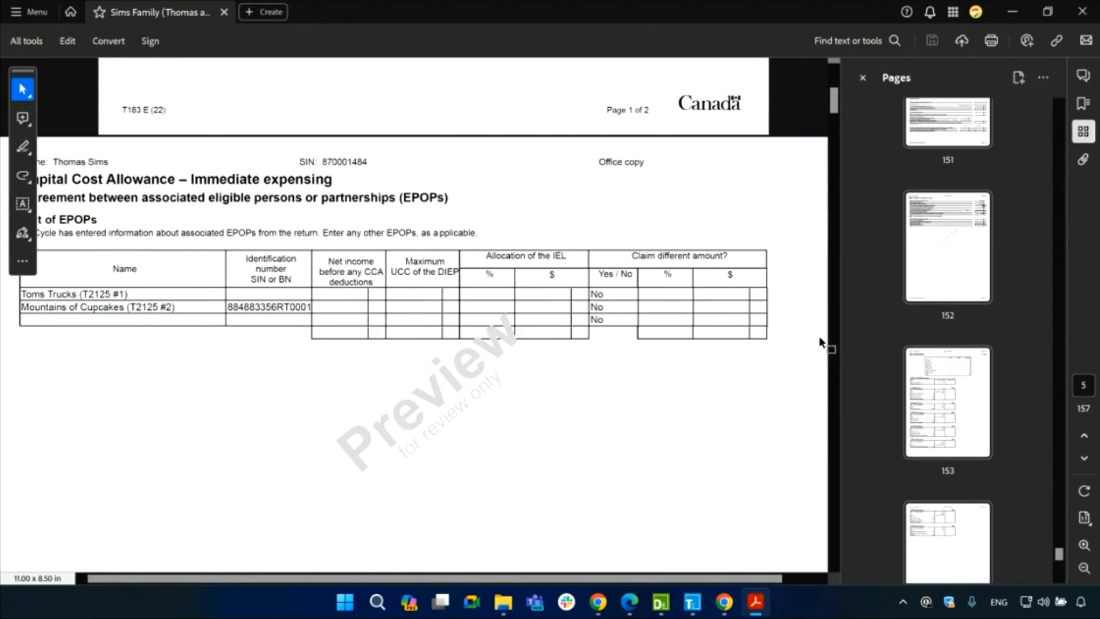
scroll(963, 318, "down", 5)
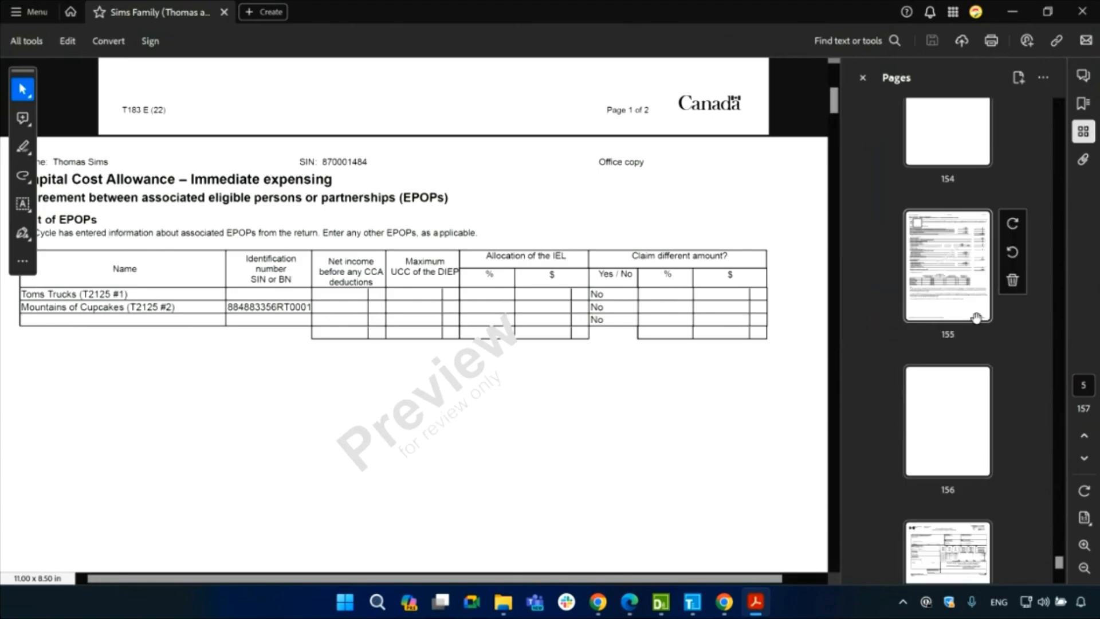
scroll(976, 318, "down", 1)
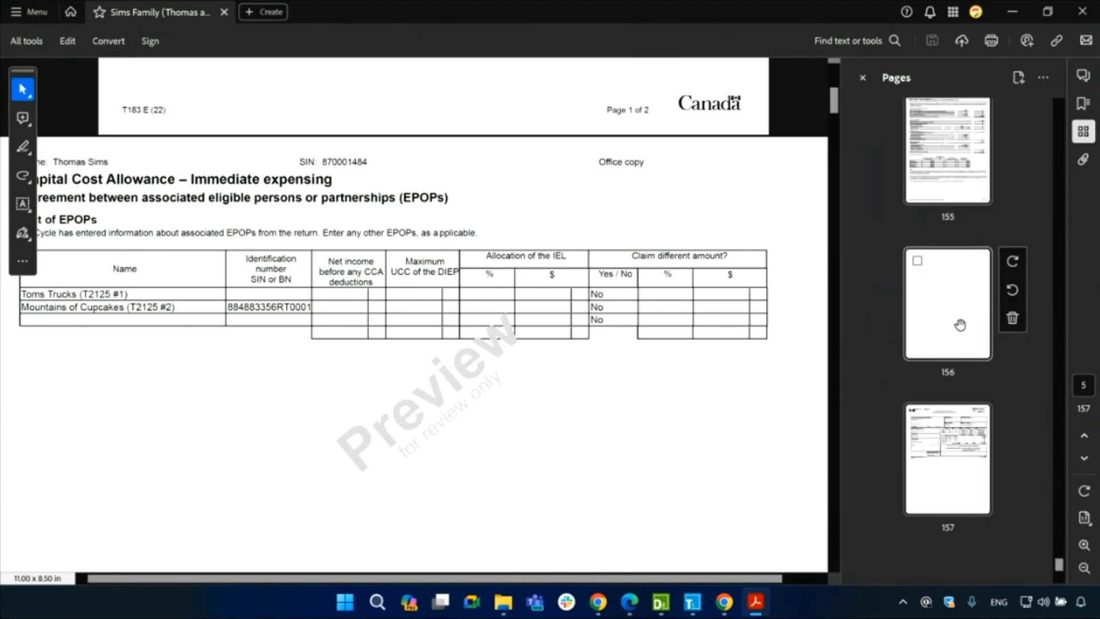
scroll(959, 325, "up", 3)
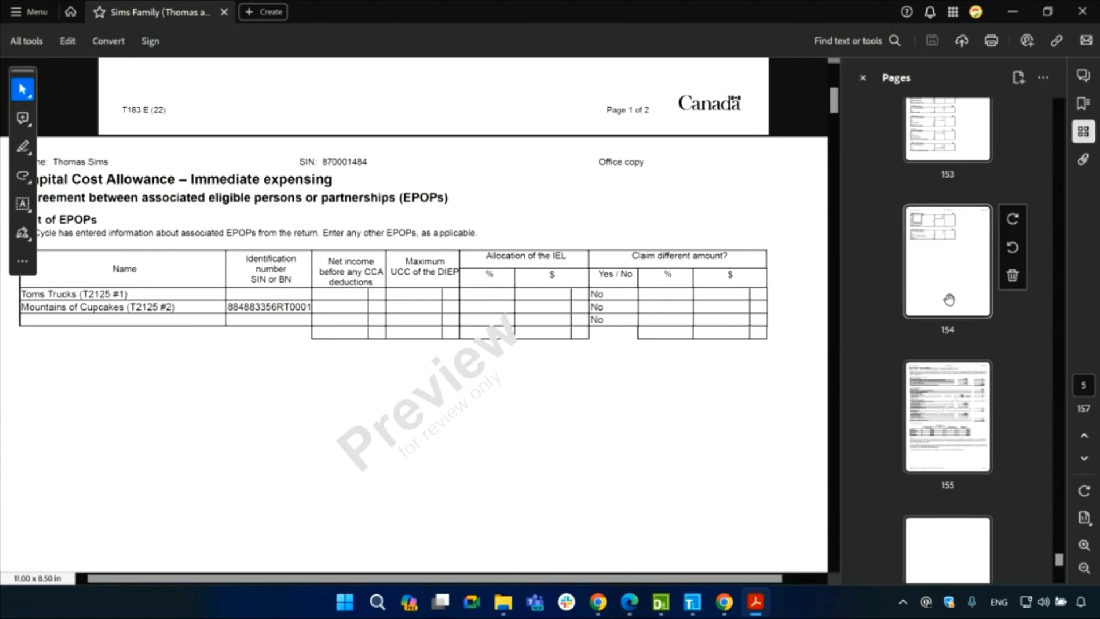
left_click(1084, 12)
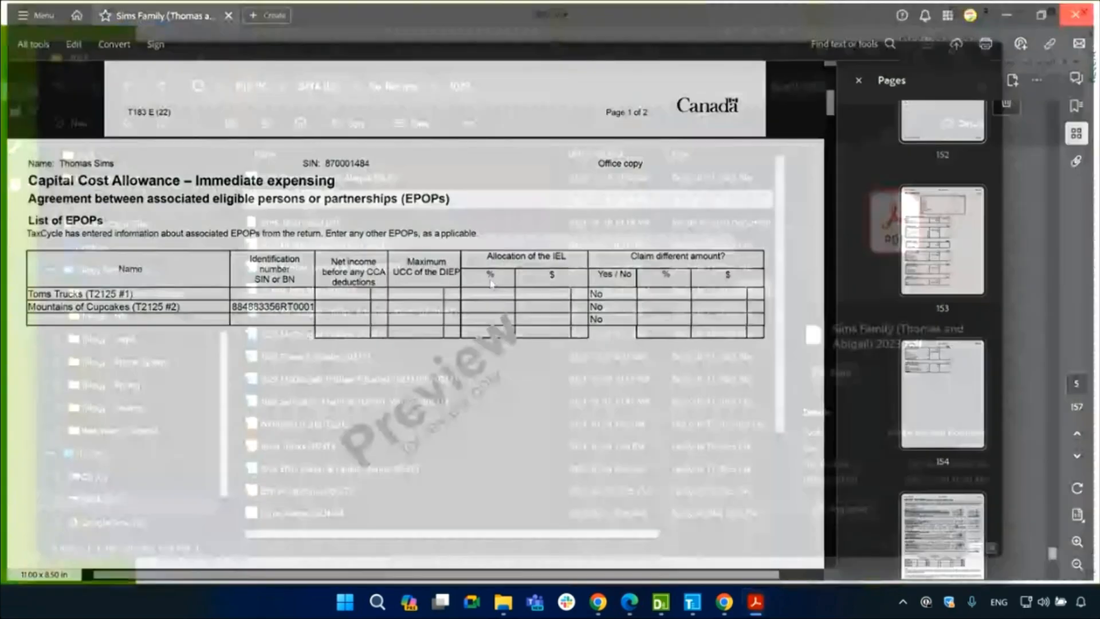
Reopen the family's recent file in DoxCycle and collapse the Current Year Tax Return sections of the first two taxpayers
left_click(388, 6)
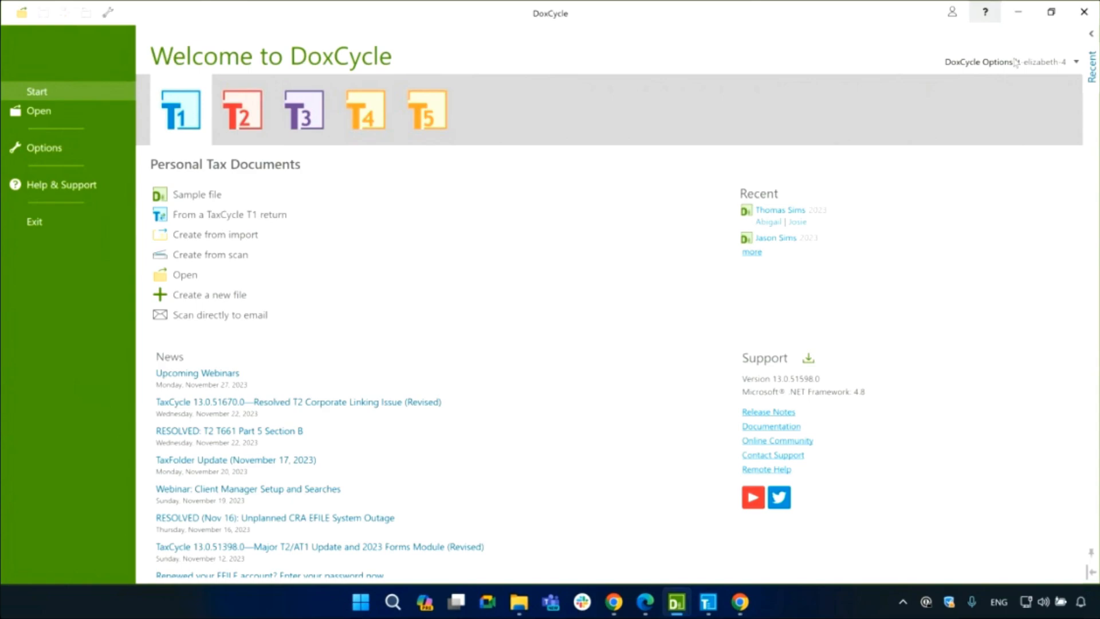
left_click(771, 210)
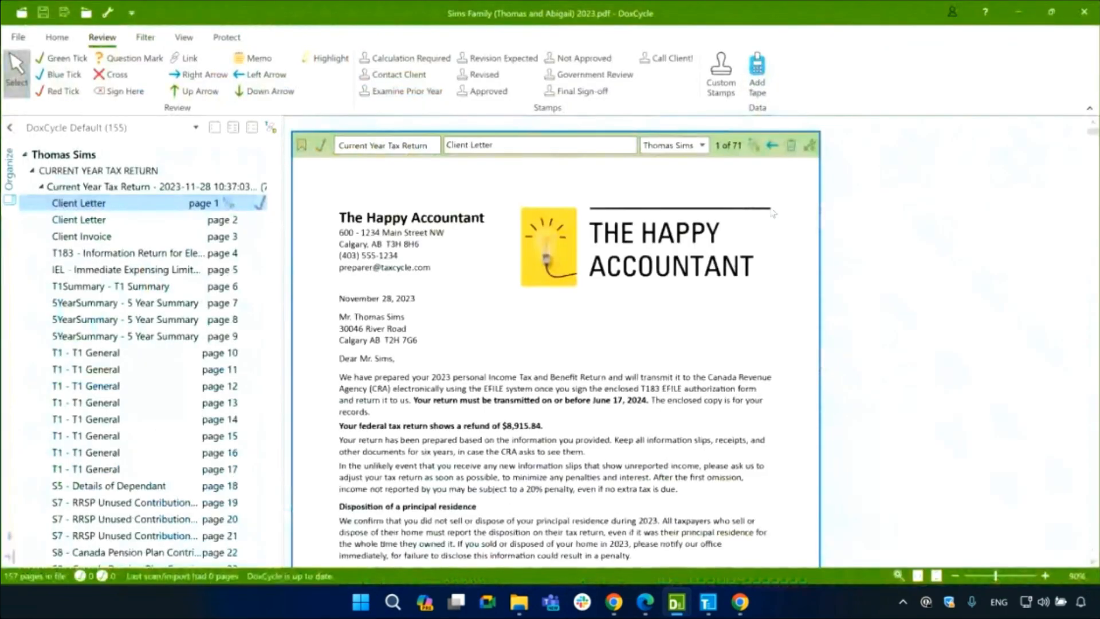
left_click(33, 171)
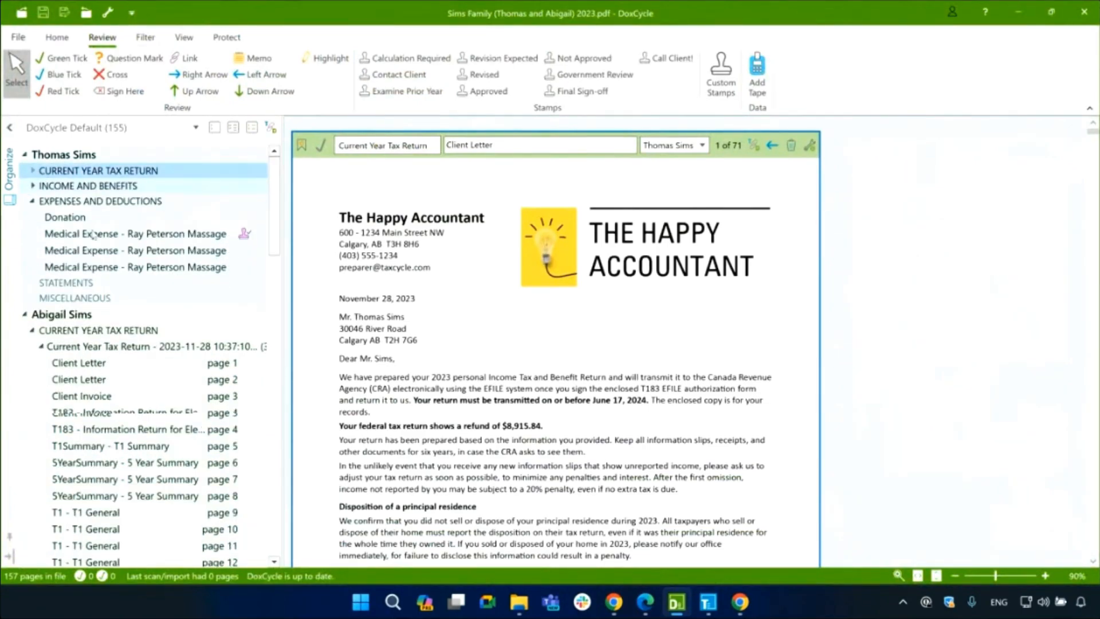
left_click(32, 331)
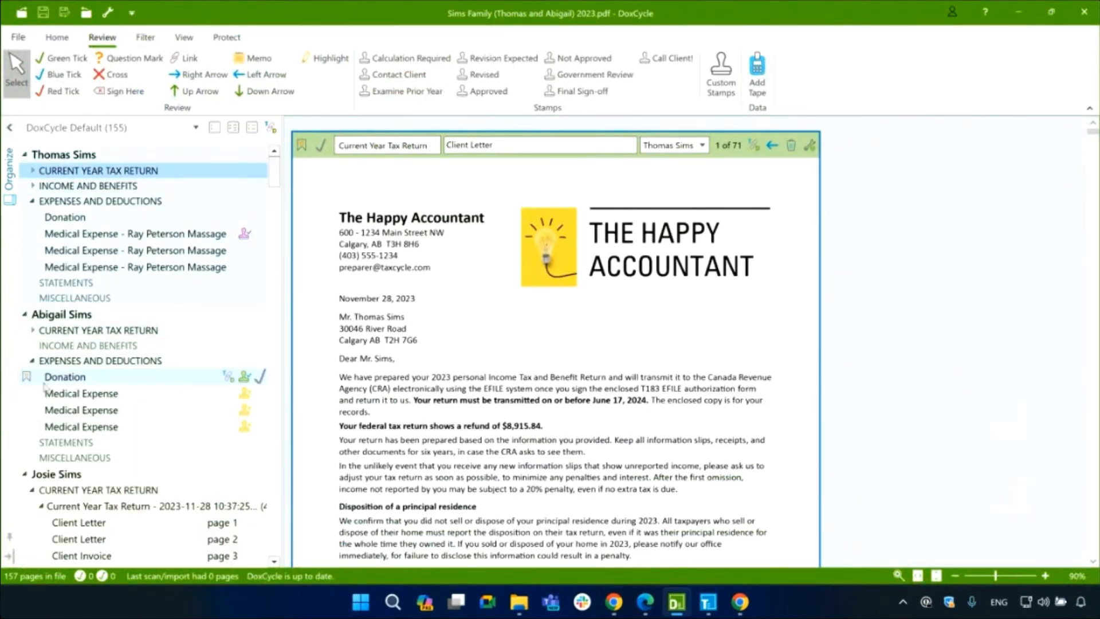
Select the three Ray Peterson Massage medical expenses of the first taxpayer together with the second taxpayer's three medical expenses
left_click(167, 235)
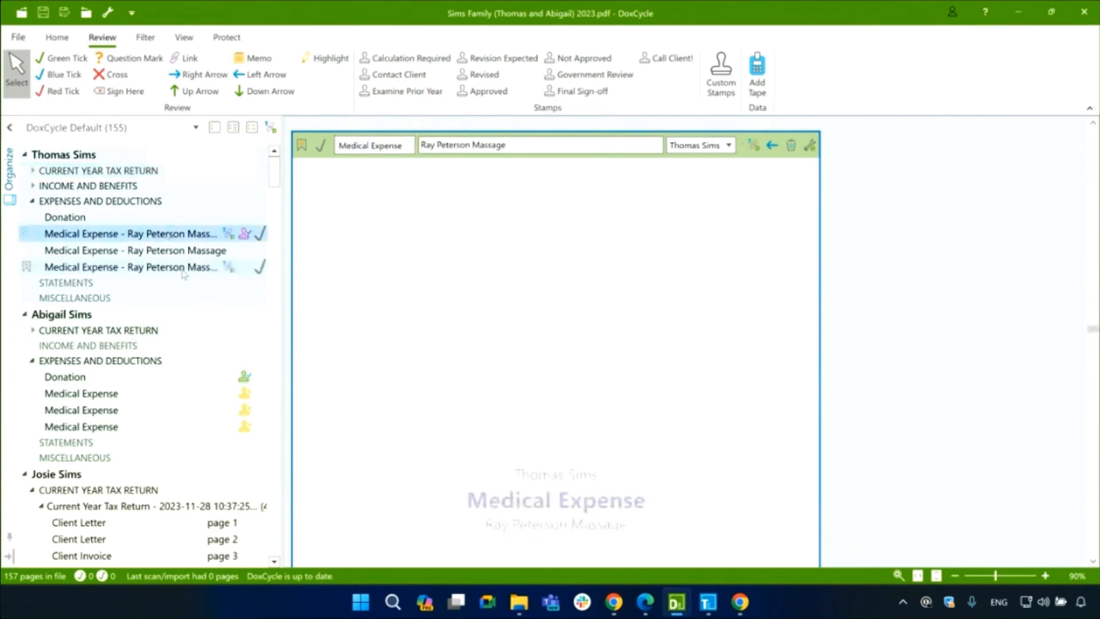
left_click(176, 254, "ctrl")
left_click(176, 268, "ctrl")
left_click(115, 396, "ctrl")
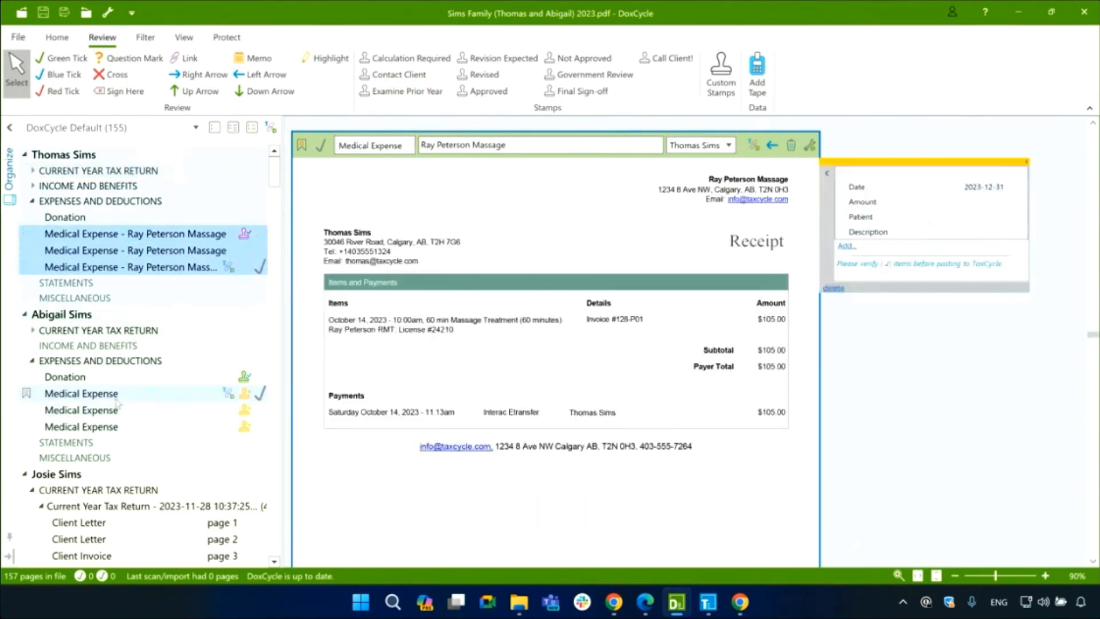
left_click(118, 410, "ctrl")
left_click(127, 427, "ctrl")
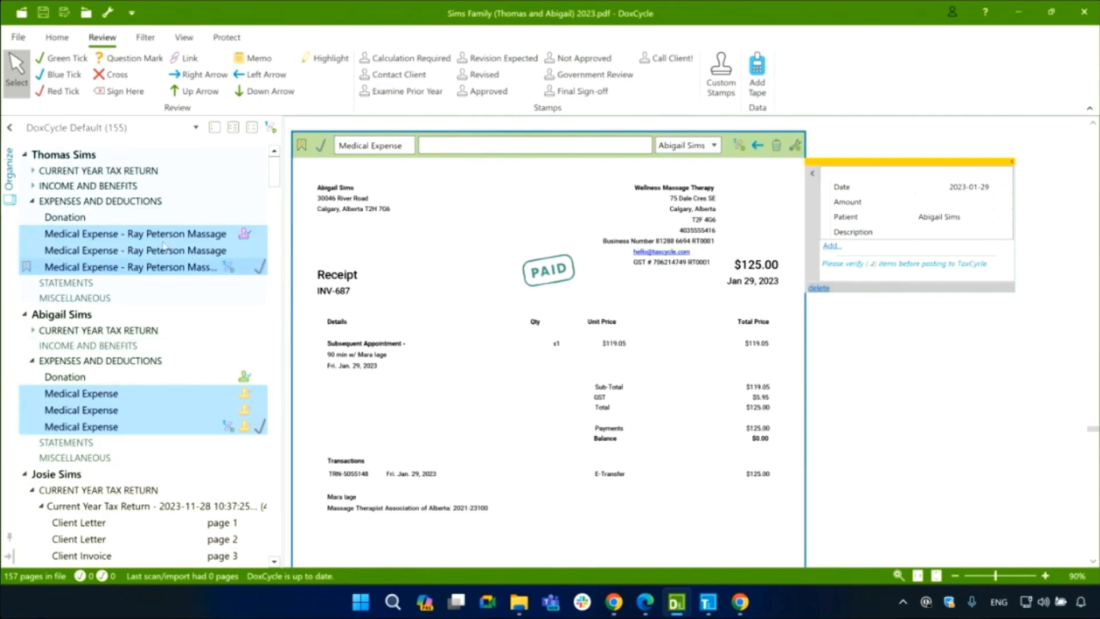
right_click(118, 236)
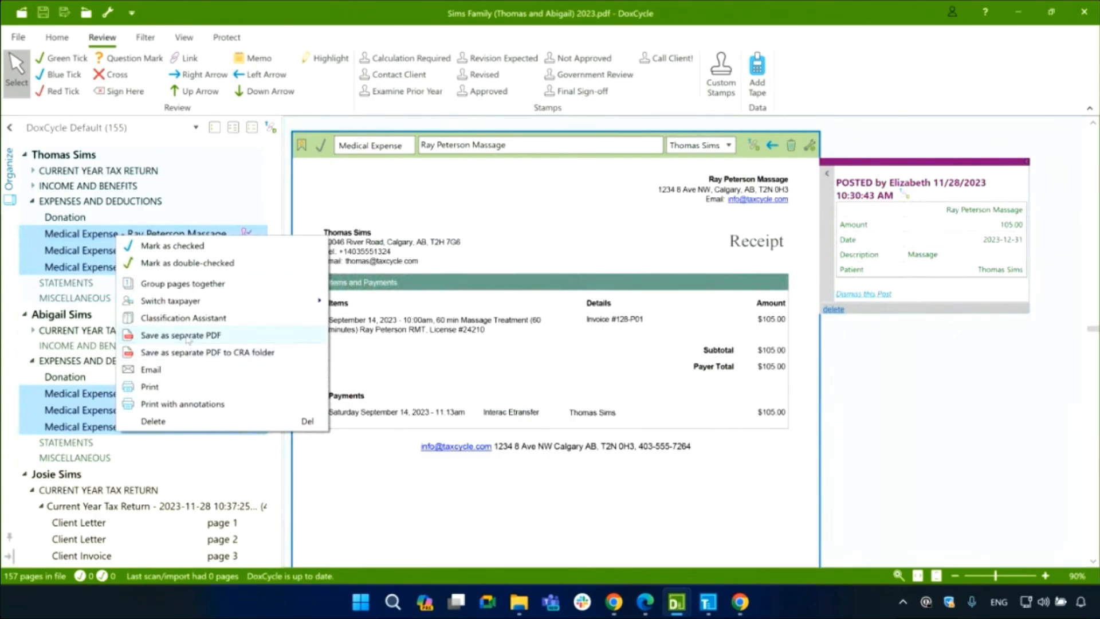
left_click(188, 337)
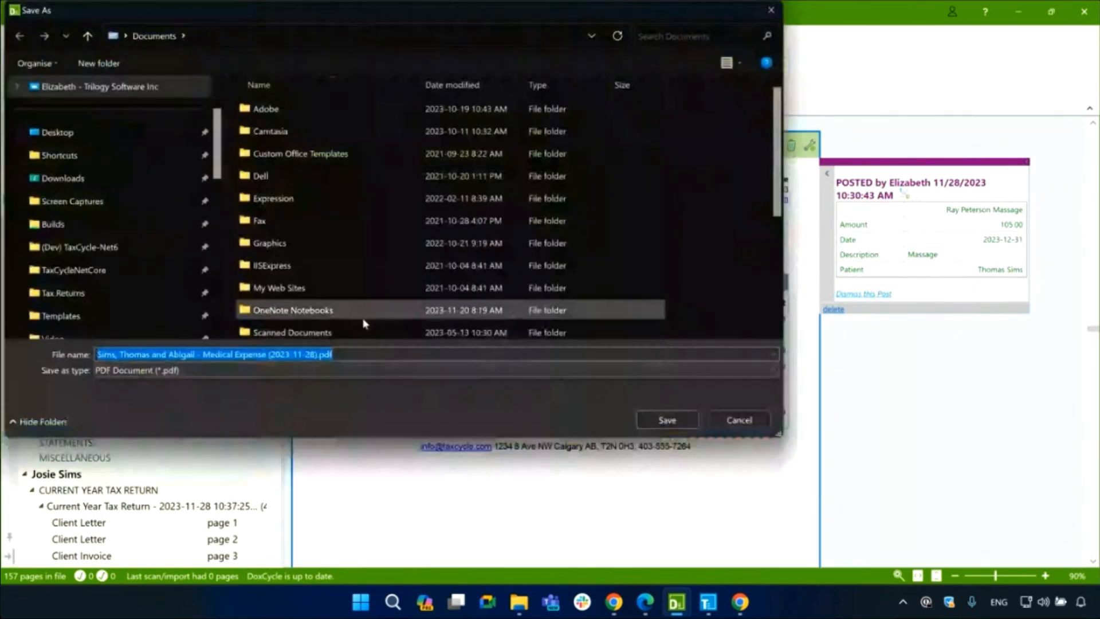
scroll(196, 224, "up", 1)
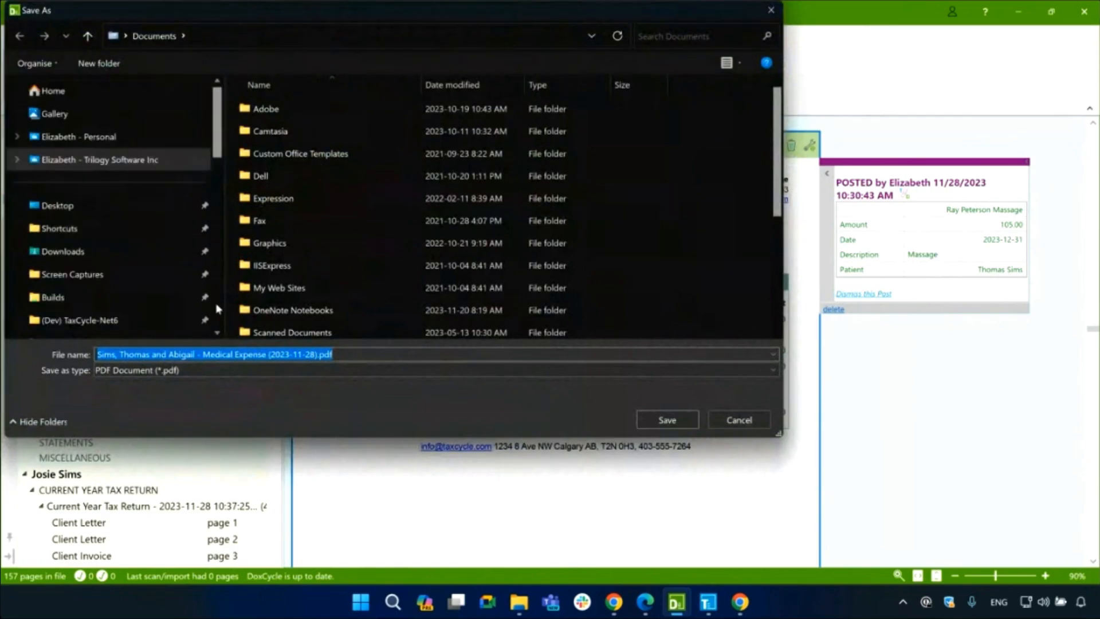
left_click(739, 420)
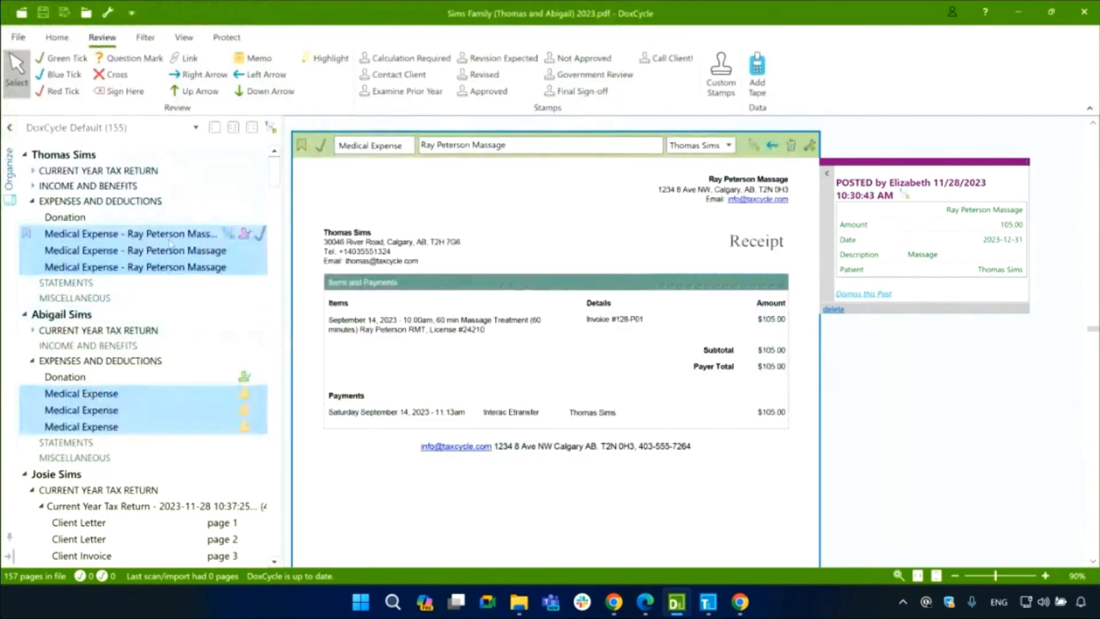
Save the six selected medical expense receipts as a separate PDF for the CRA in Documents, keeping the suggested file name
right_click(175, 237)
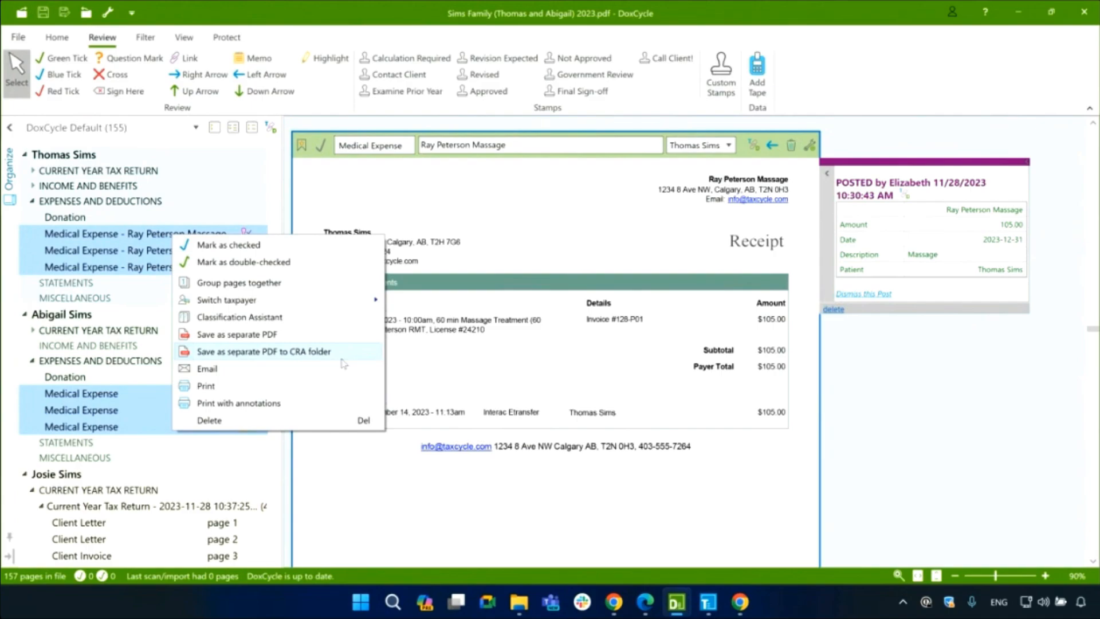
left_click(298, 352)
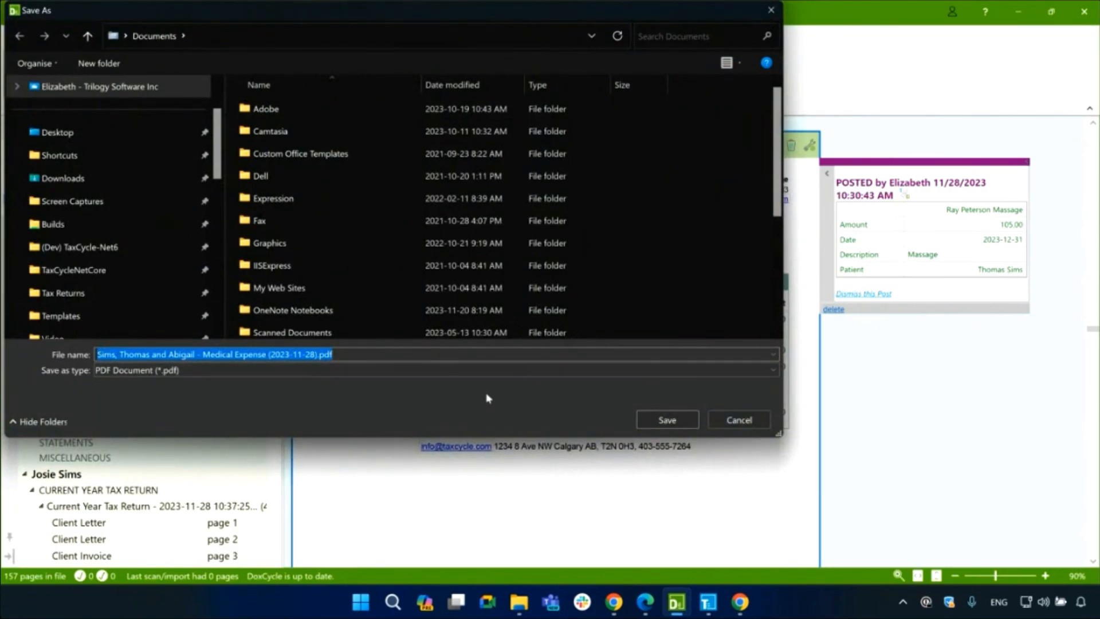
left_click(668, 420)
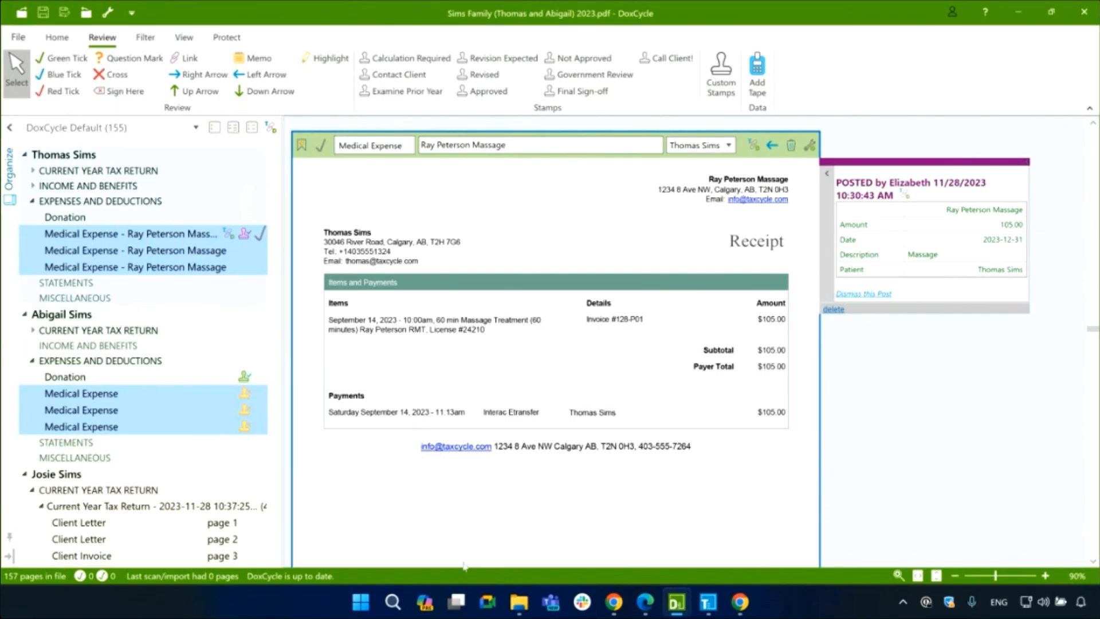
Switch to the Edge browser and open the Help Topics page from the TaxCycle website's resources
left_click(646, 609)
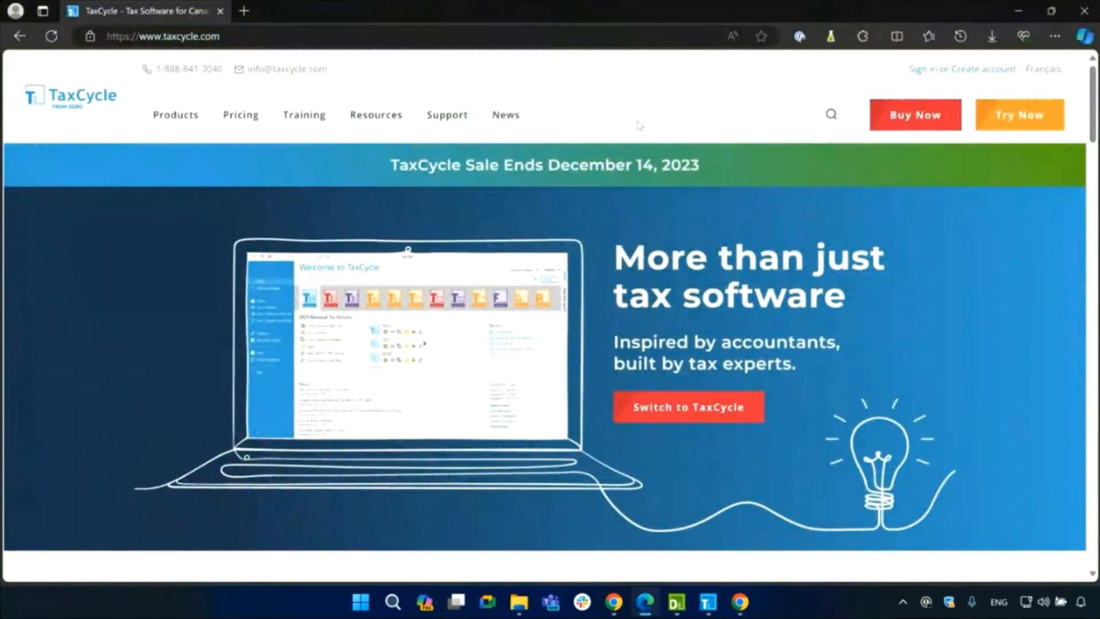
mouse_move(417, 130)
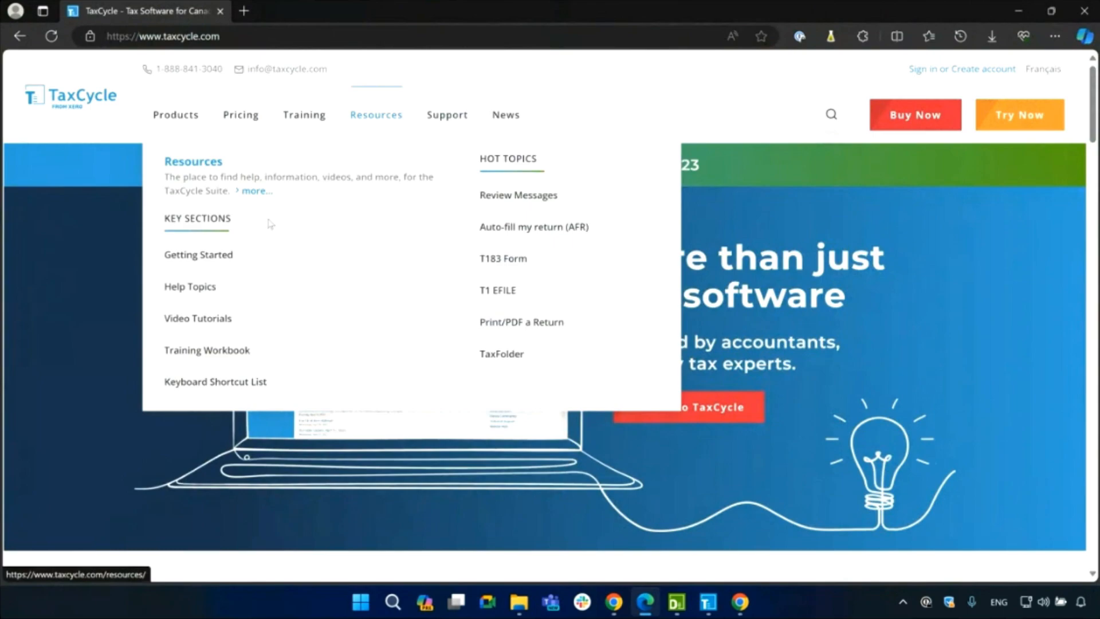
left_click(181, 299)
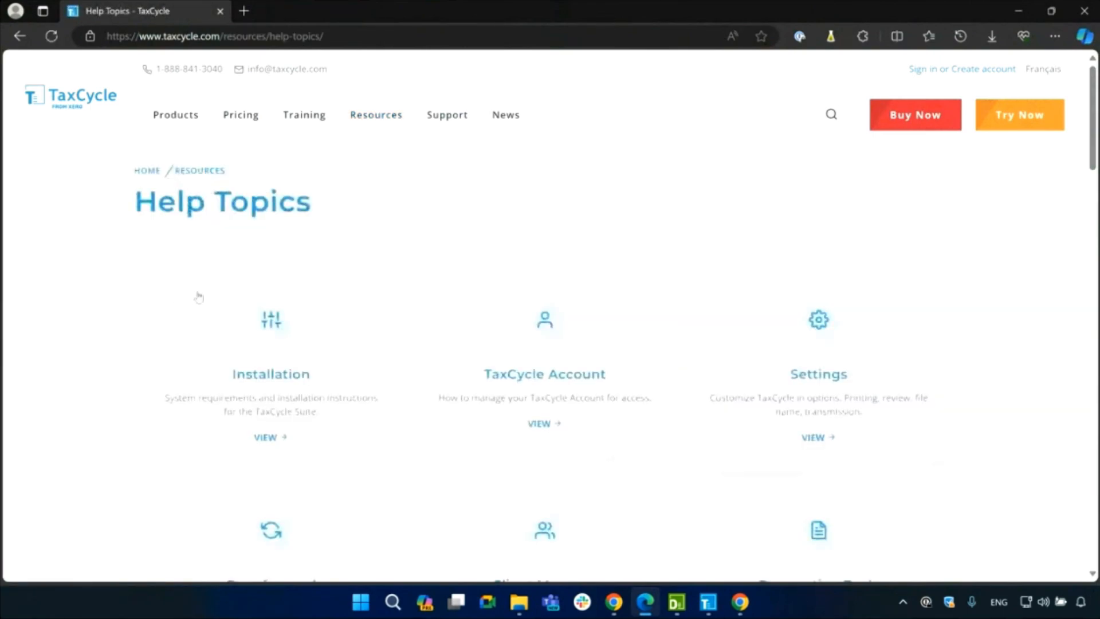
mouse_move(409, 128)
mouse_move(376, 120)
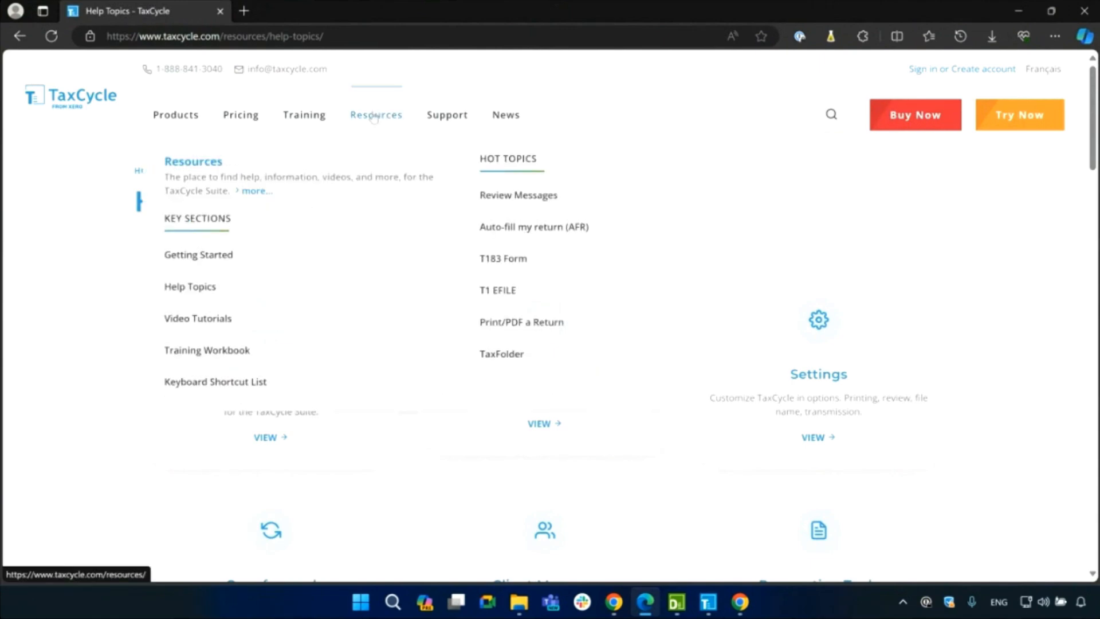
left_click(190, 292)
Find the DoxCycle entry among the help topics and open its documentation list
scroll(458, 487, "down", 10)
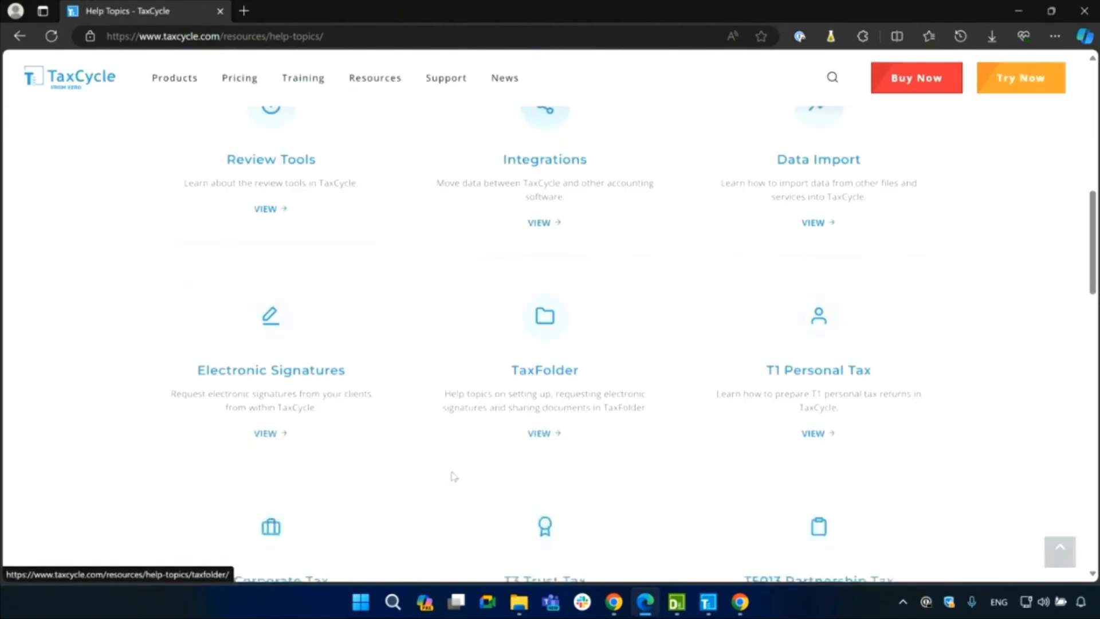
scroll(454, 476, "down", 10)
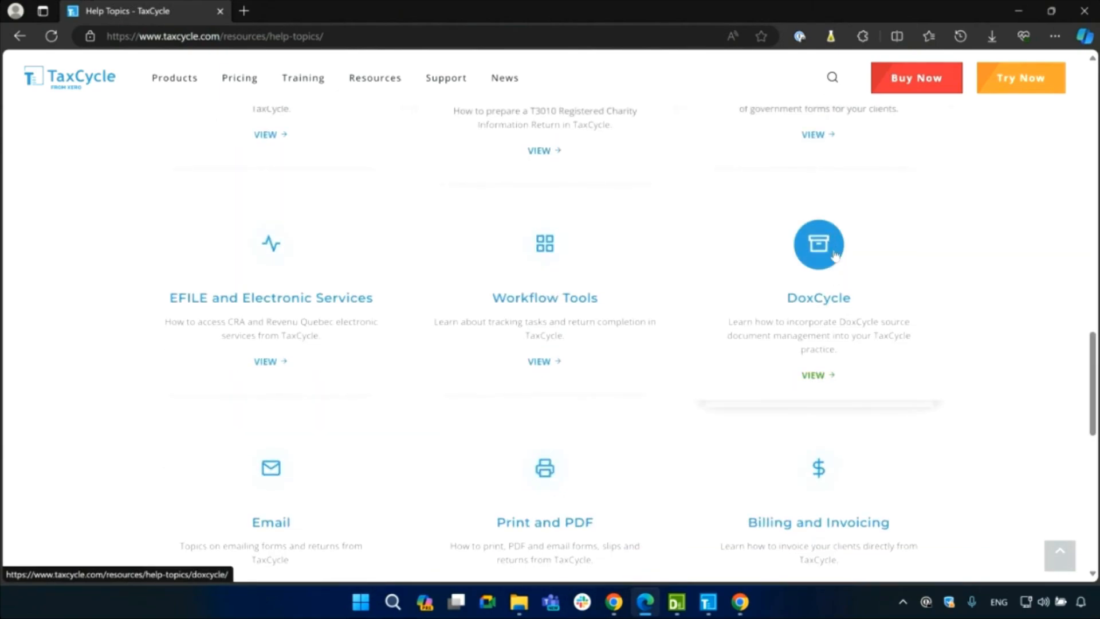
left_click(831, 254)
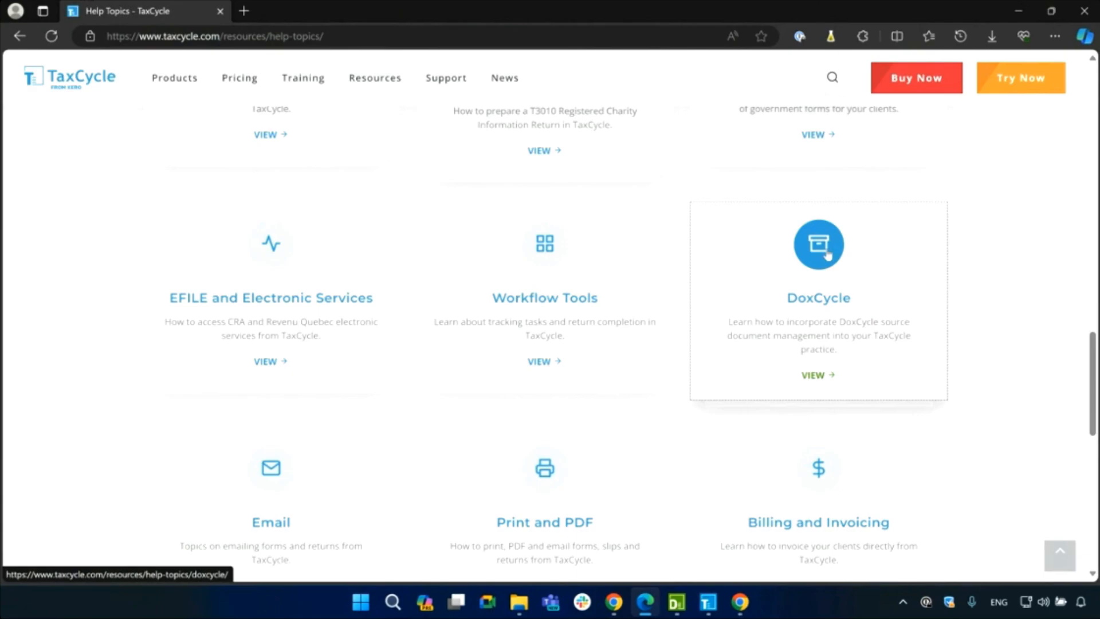
scroll(584, 367, "down", 2)
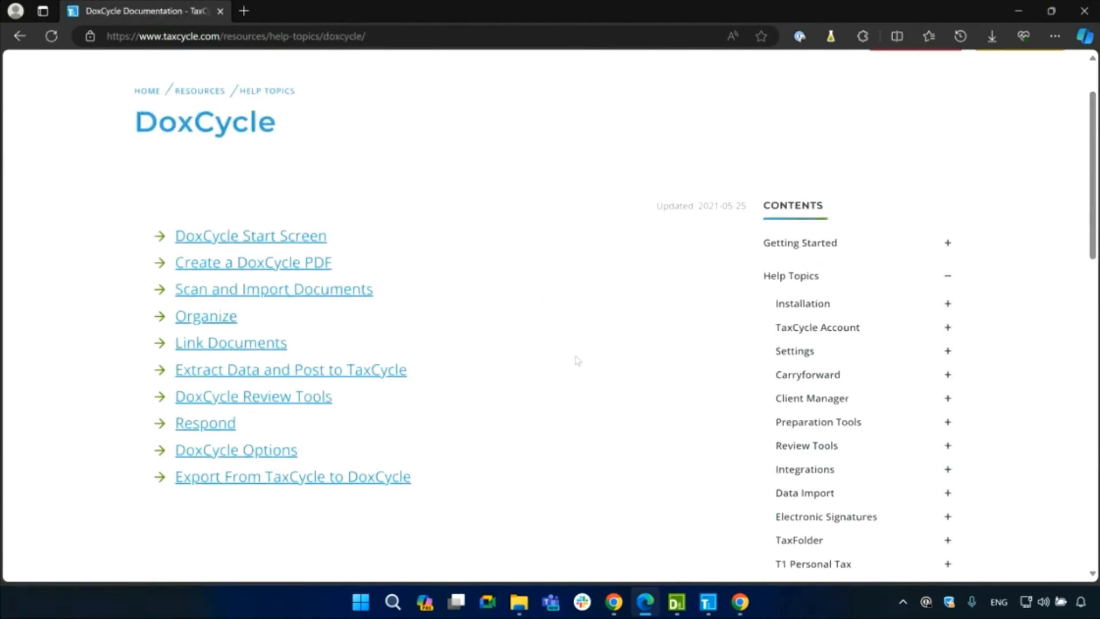